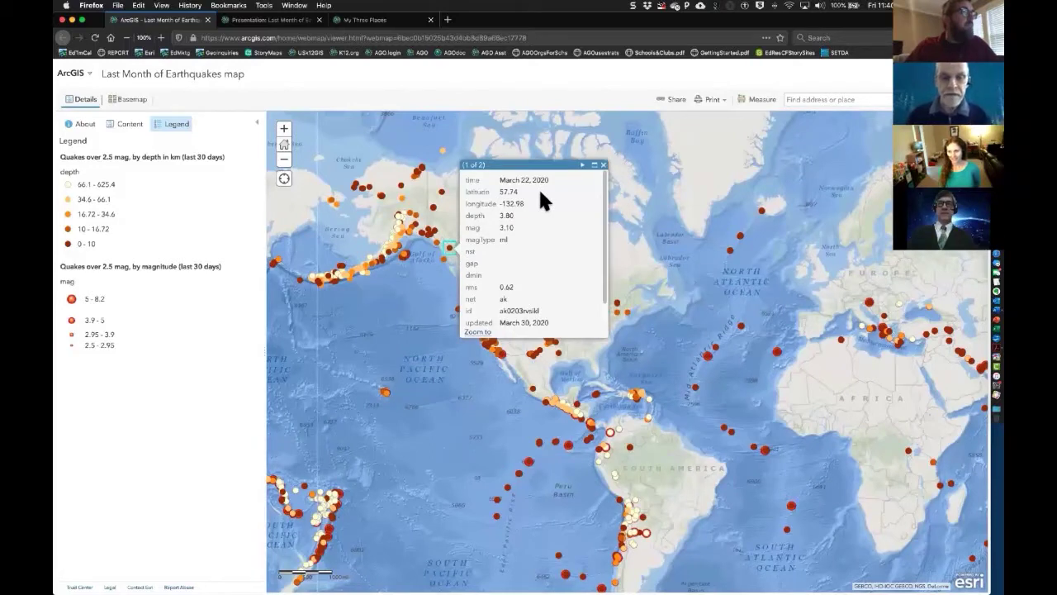
- Close the earthquake pop-up and pan the world quake map until the Pacific Ocean is centred
{"action": "left_click", "coordinate": [604, 166]}
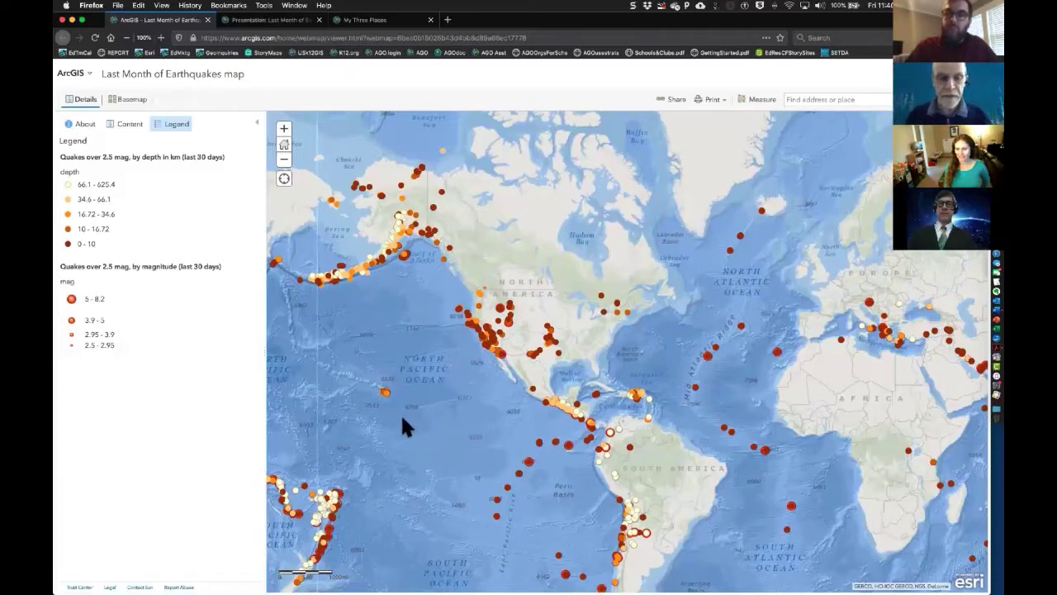
{"action": "left_click_drag", "start_coordinate": [475, 413], "coordinate": [558, 397]}
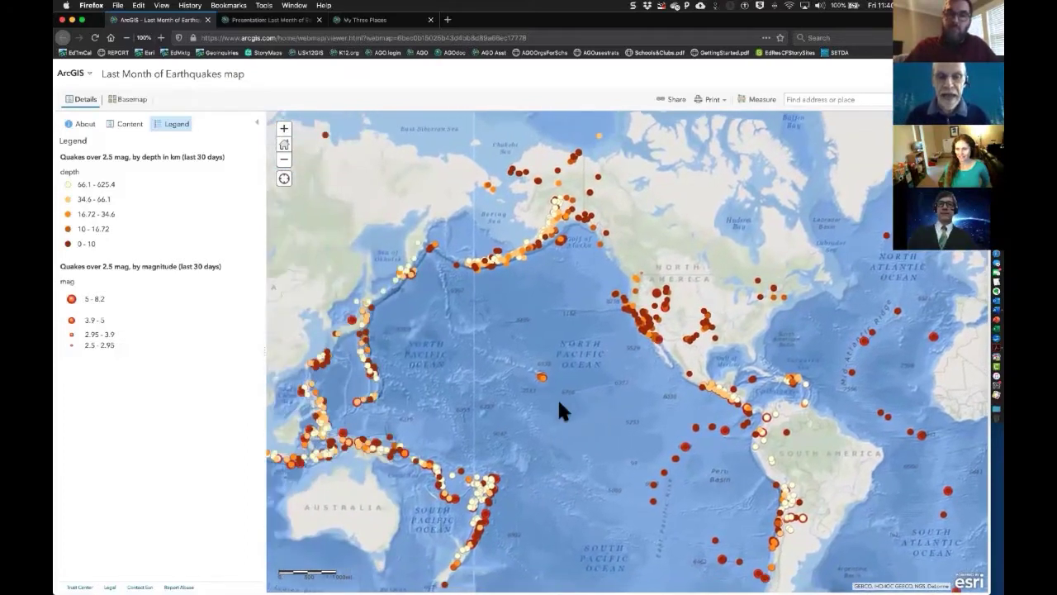
{"action": "left_click_drag", "start_coordinate": [547, 354], "coordinate": [531, 344]}
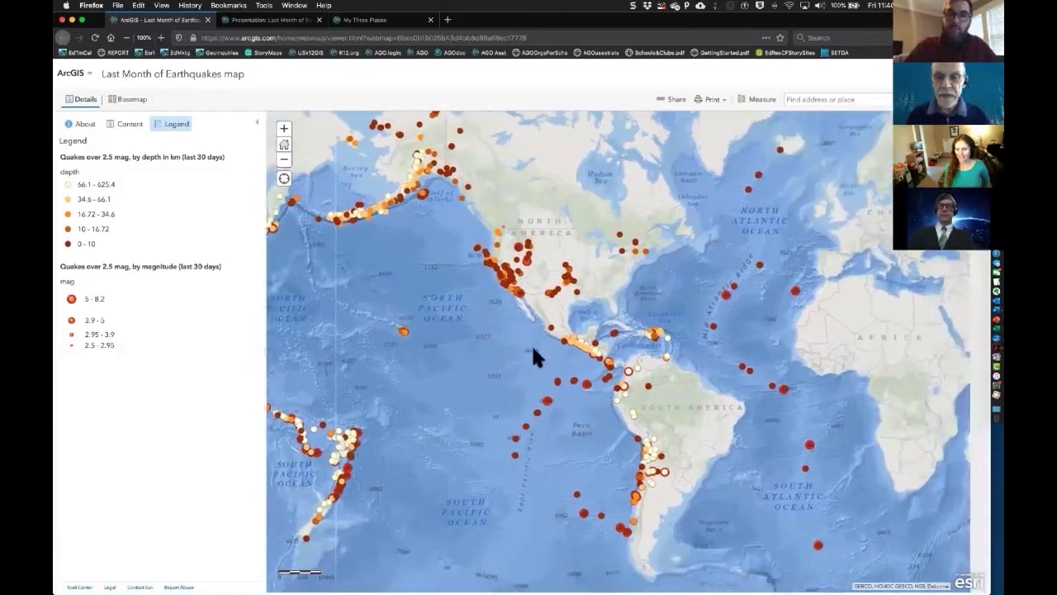
{"action": "left_click_drag", "start_coordinate": [716, 351], "coordinate": [655, 382]}
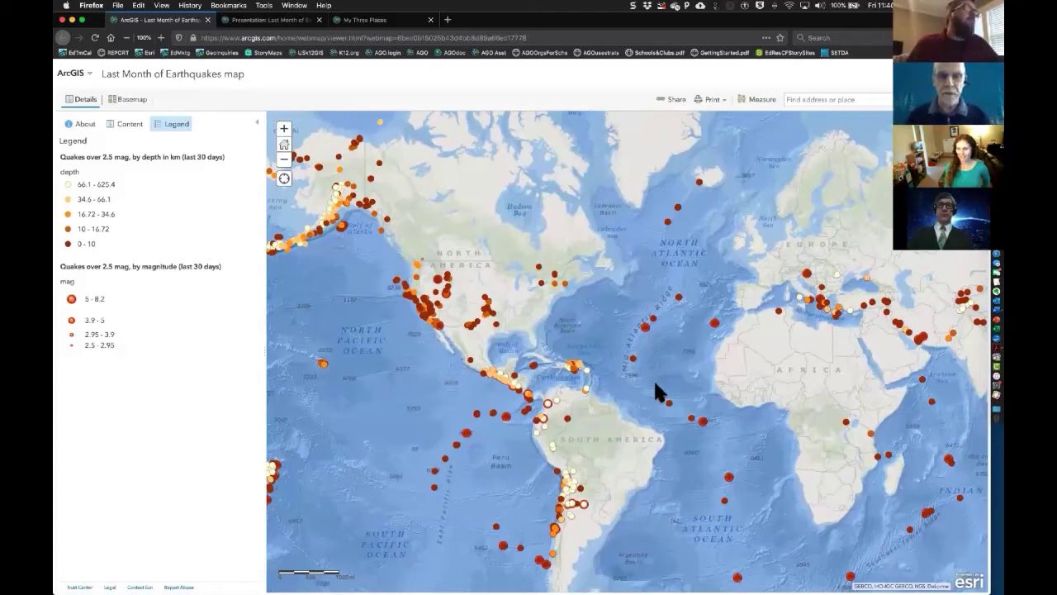
{"action": "left_click_drag", "start_coordinate": [688, 389], "coordinate": [522, 365]}
{"action": "left_click_drag", "start_coordinate": [795, 389], "coordinate": [330, 408]}
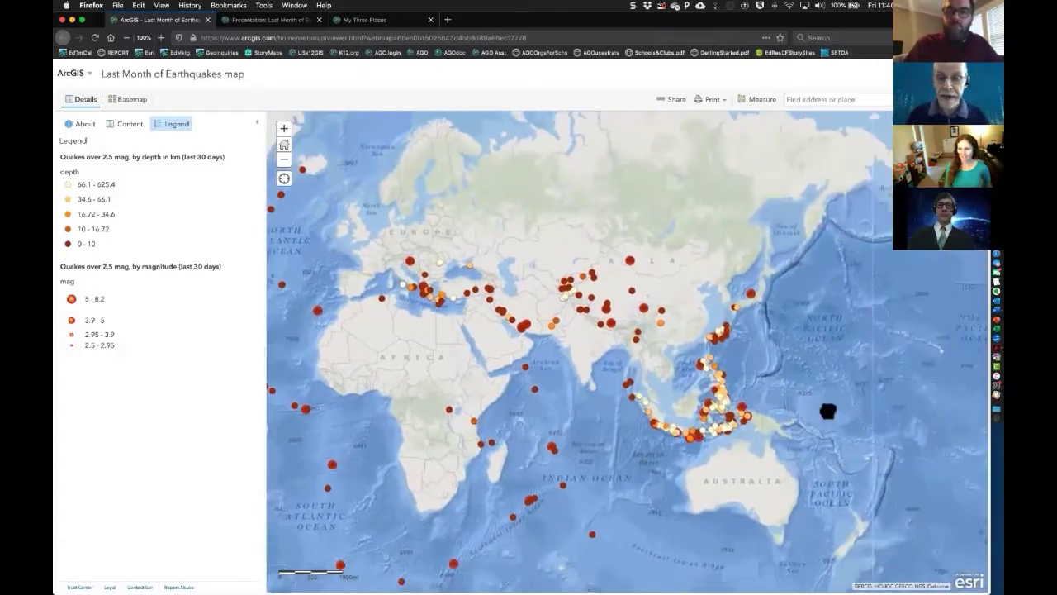
{"action": "left_click_drag", "start_coordinate": [955, 425], "coordinate": [576, 415]}
{"action": "left_click_drag", "start_coordinate": [796, 404], "coordinate": [645, 385]}
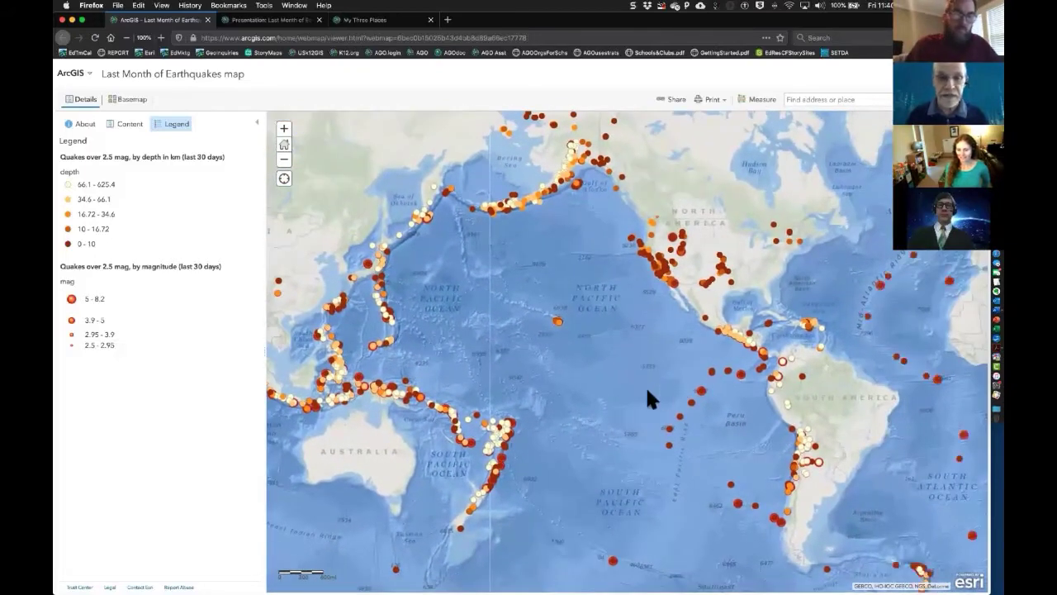
- Show the map's layer list and inspect the pop-up for a quake off the US west coast
{"action": "left_click", "coordinate": [128, 124]}
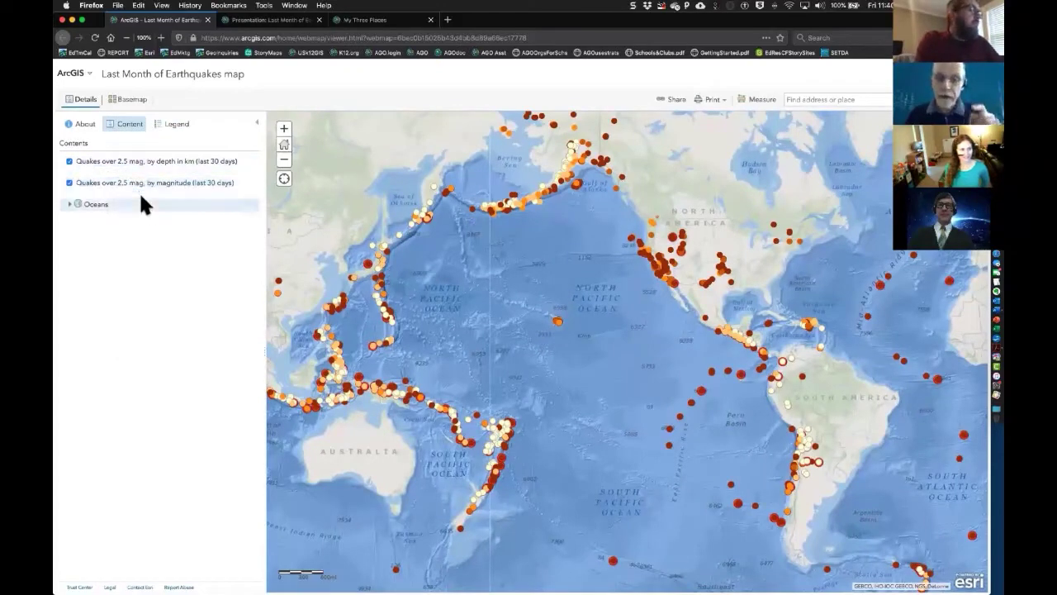
{"action": "left_click", "coordinate": [632, 241]}
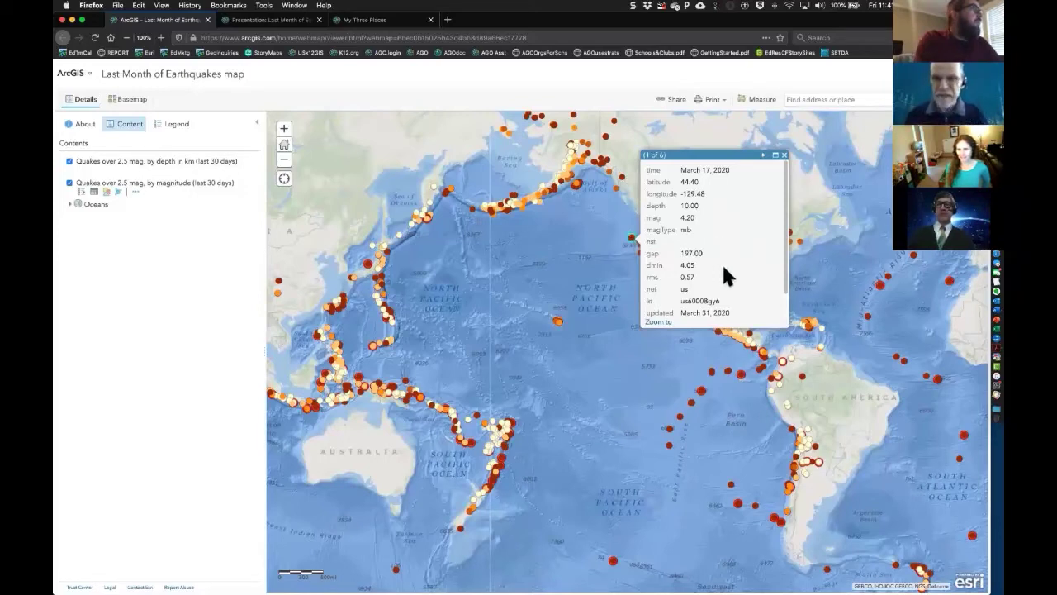
{"action": "left_click", "coordinate": [784, 155]}
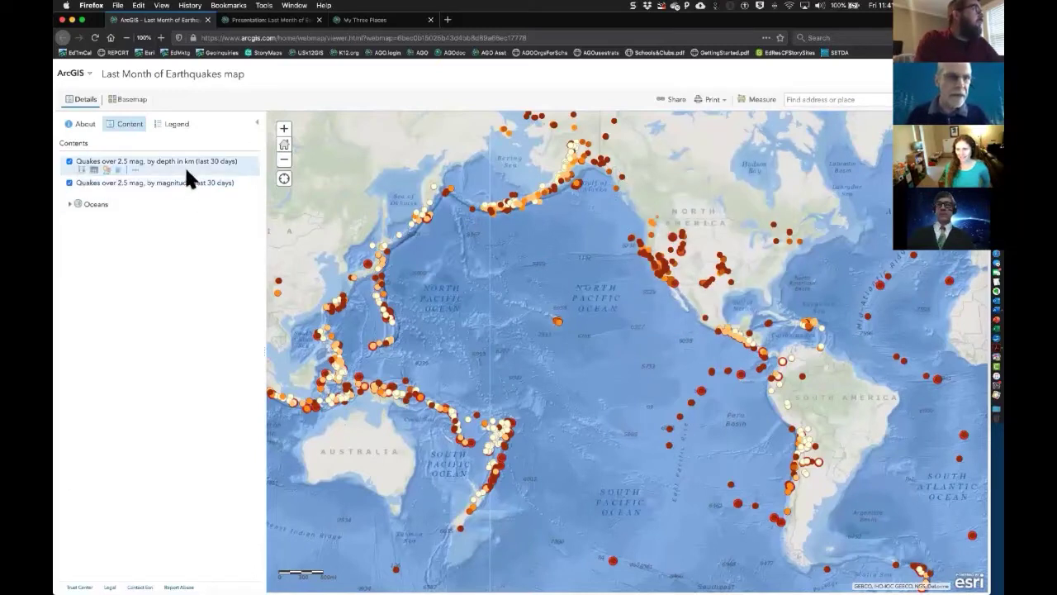
- Toggle the depth quake layer off and back on, and expand both quake layers' legend classes
{"action": "left_click", "coordinate": [70, 162]}
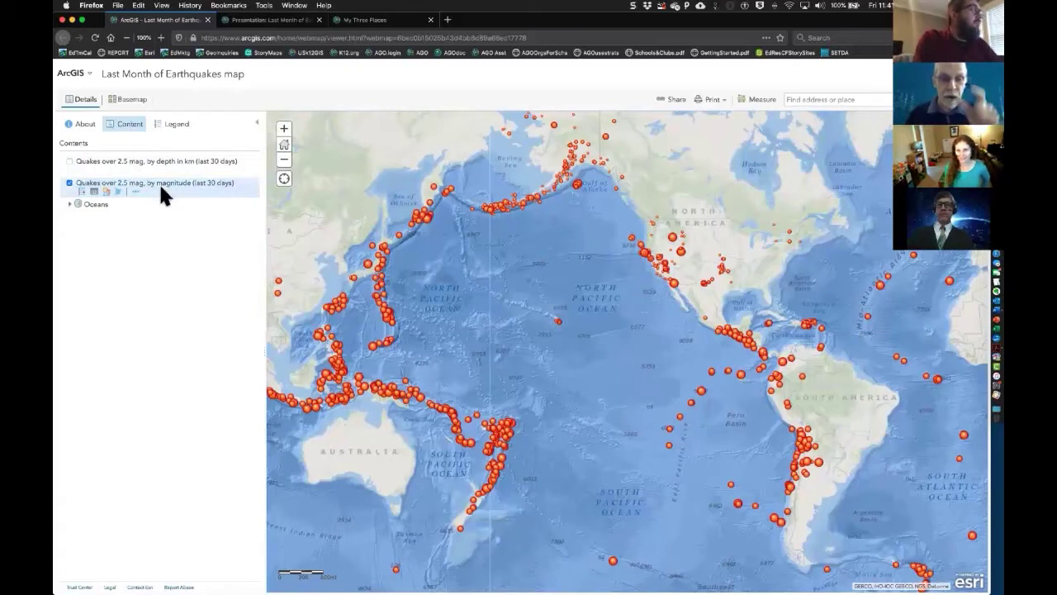
{"action": "left_click", "coordinate": [175, 126]}
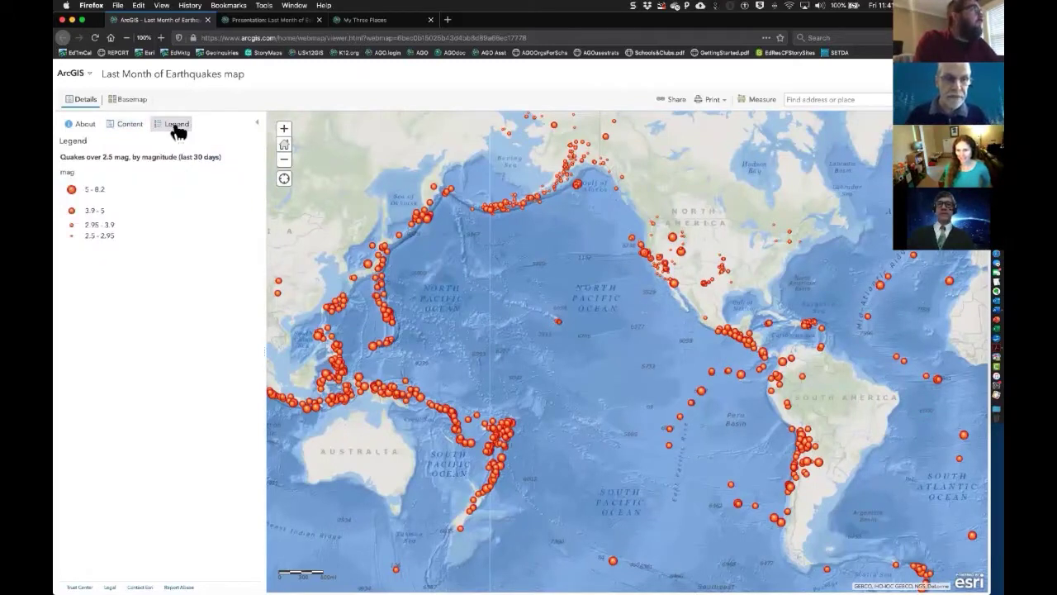
{"action": "left_click", "coordinate": [124, 127]}
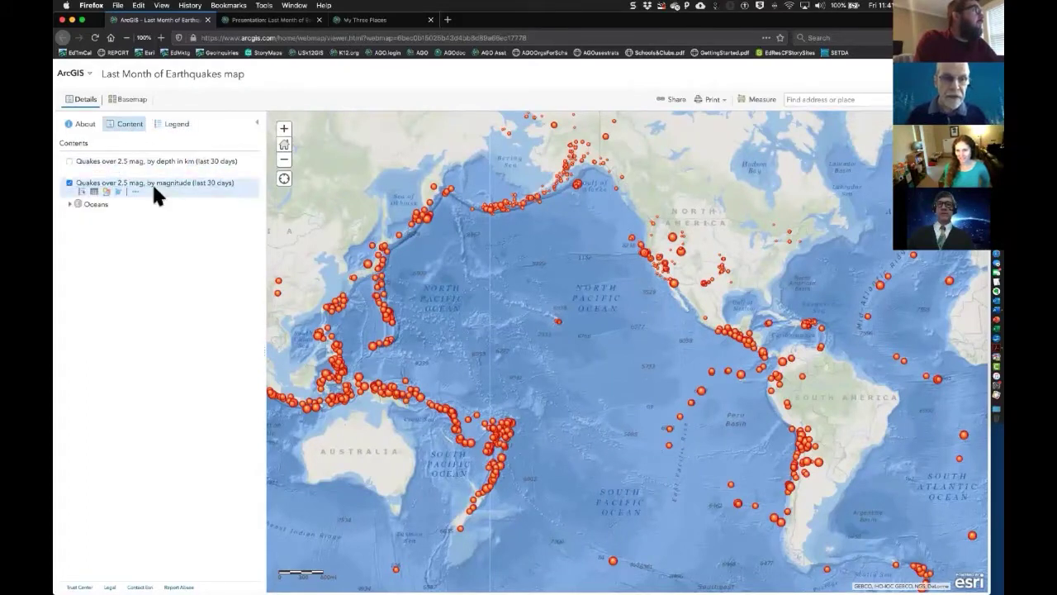
{"action": "left_click", "coordinate": [70, 161]}
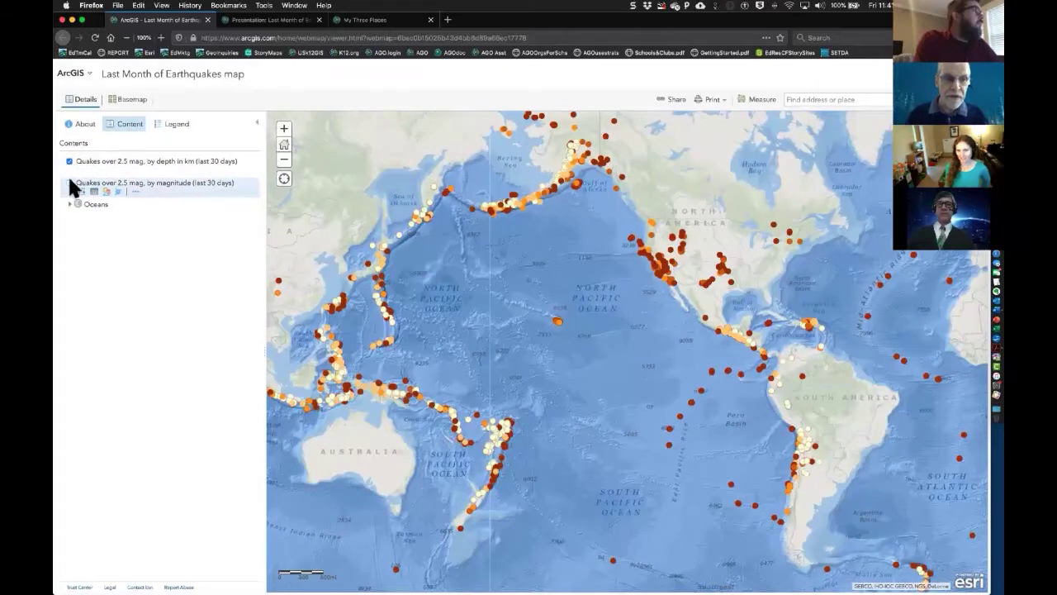
{"action": "left_click", "coordinate": [169, 166]}
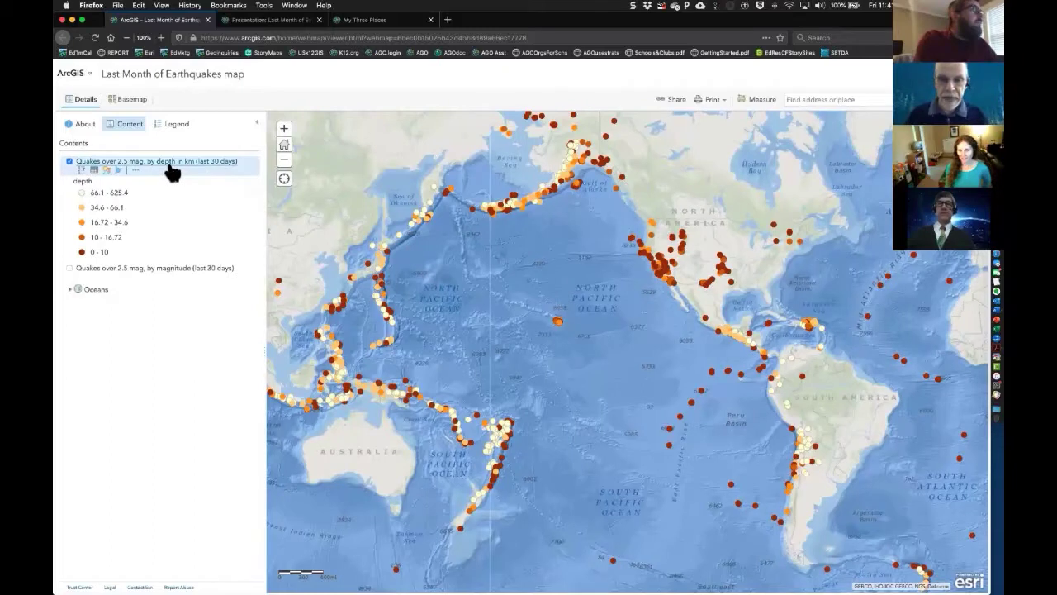
{"action": "left_click", "coordinate": [177, 269]}
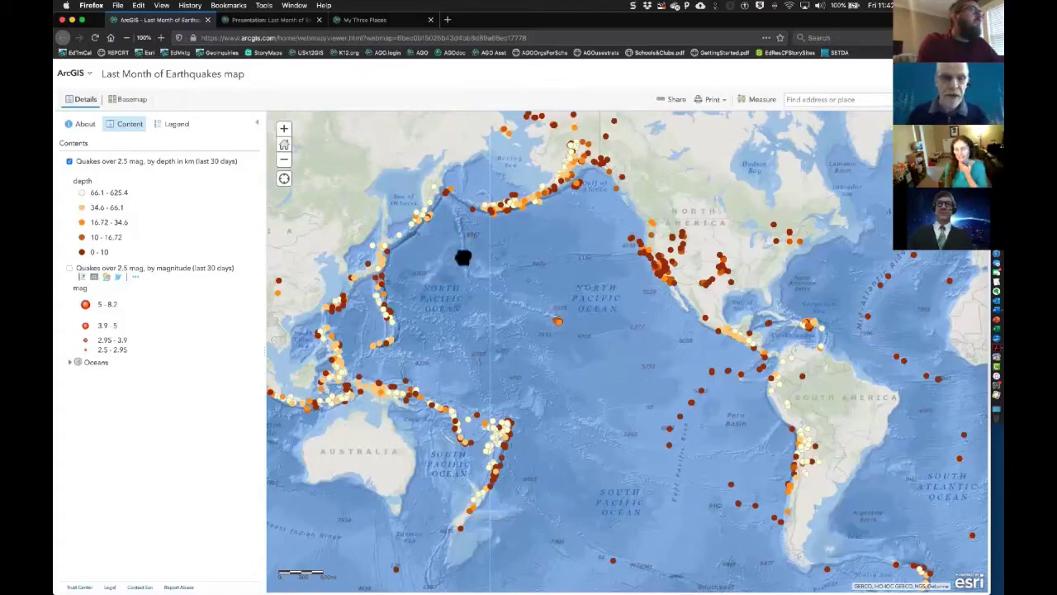
- Pan the quake map to bring Asia into view, then switch to the earthquake presentation
{"action": "left_click_drag", "start_coordinate": [463, 258], "coordinate": [559, 240]}
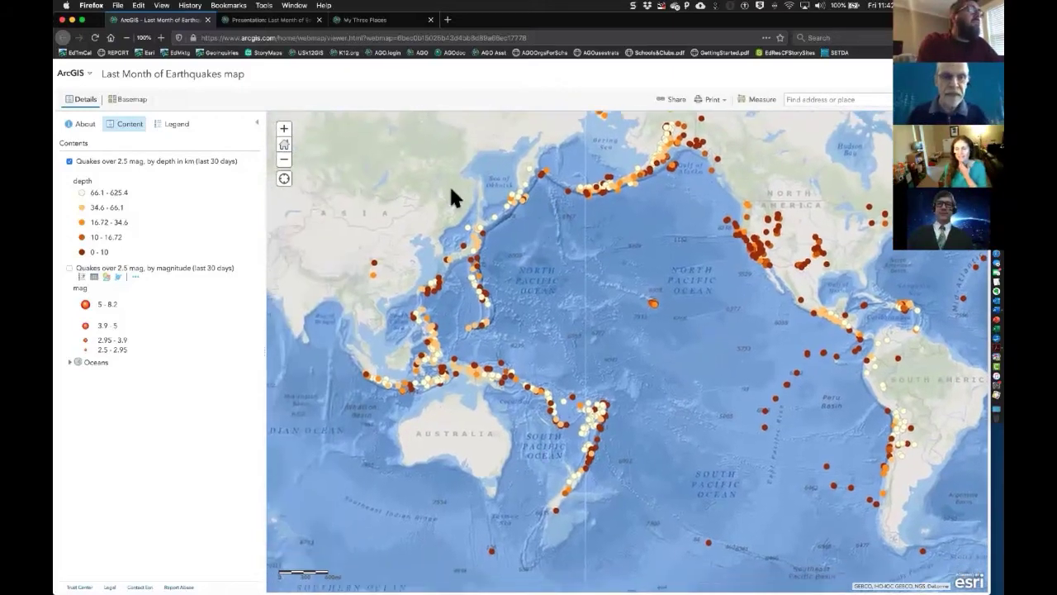
{"action": "left_click", "coordinate": [284, 25]}
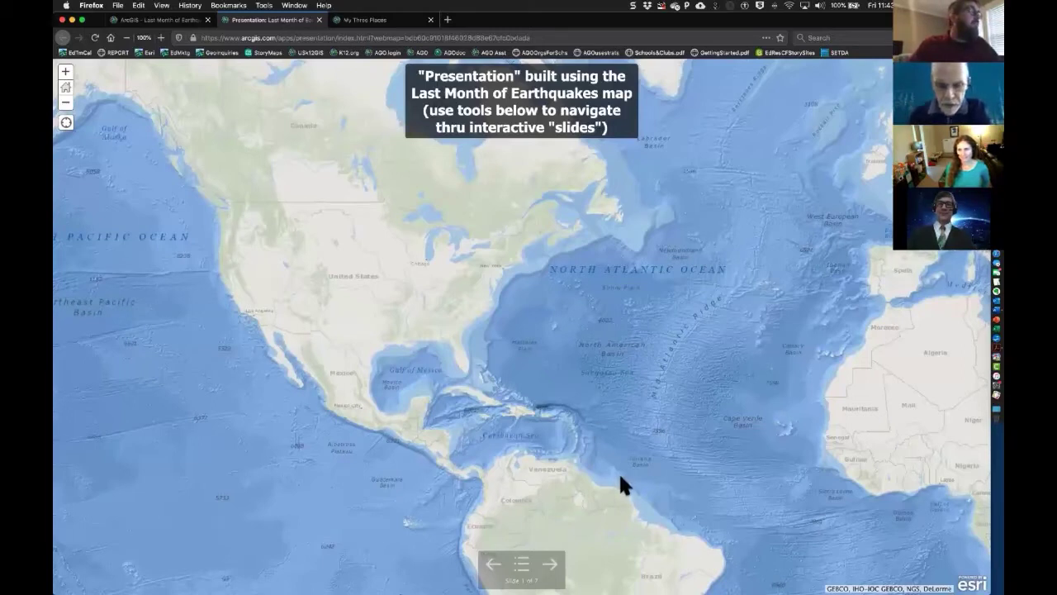
- Browse the seven-slide list and move between slides 1 and 2
{"action": "left_click", "coordinate": [529, 570]}
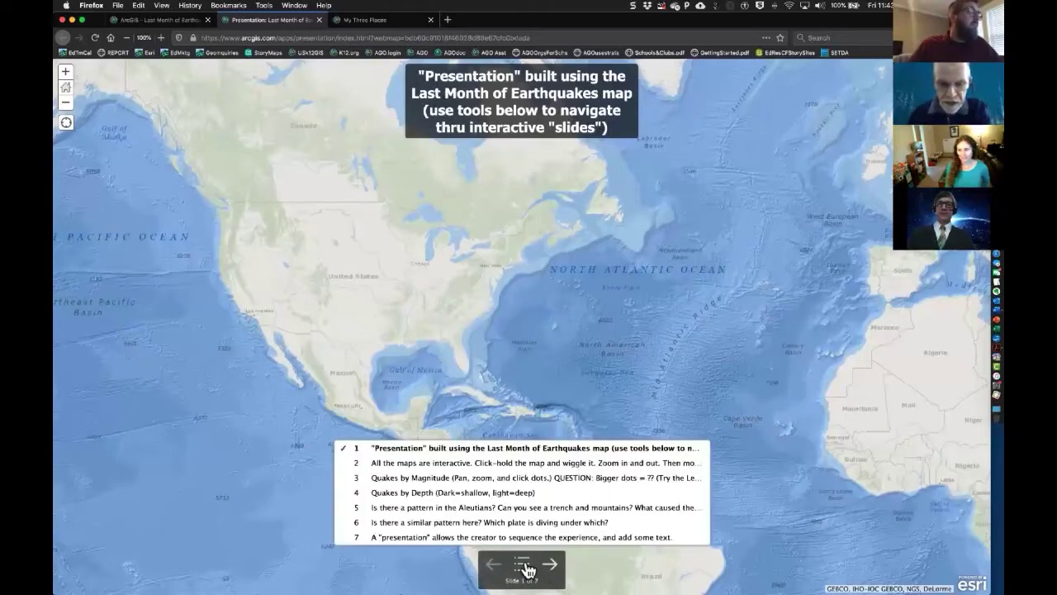
{"action": "left_click", "coordinate": [529, 570]}
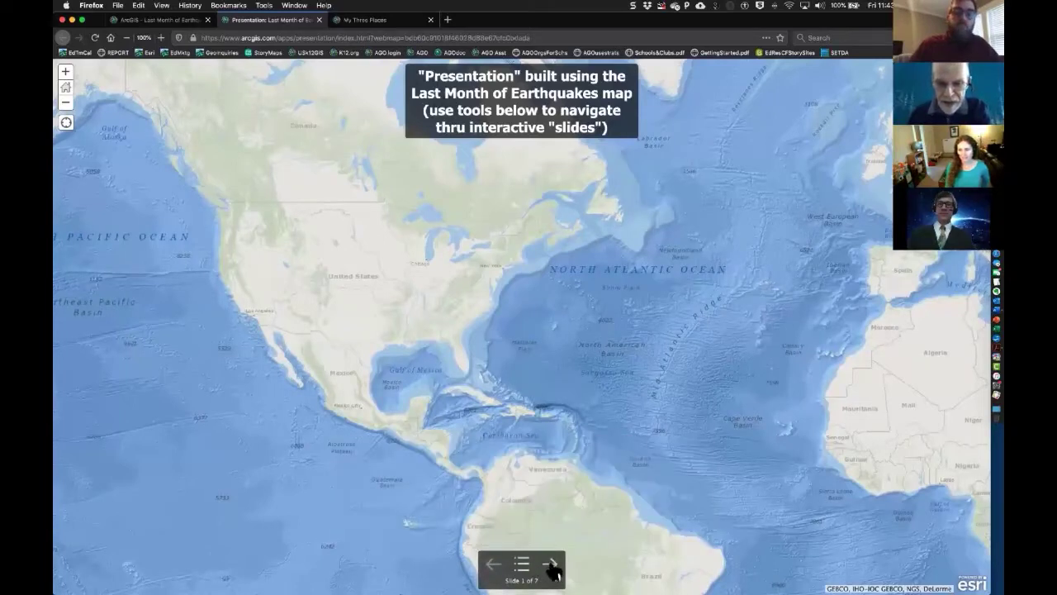
{"action": "left_click", "coordinate": [551, 566]}
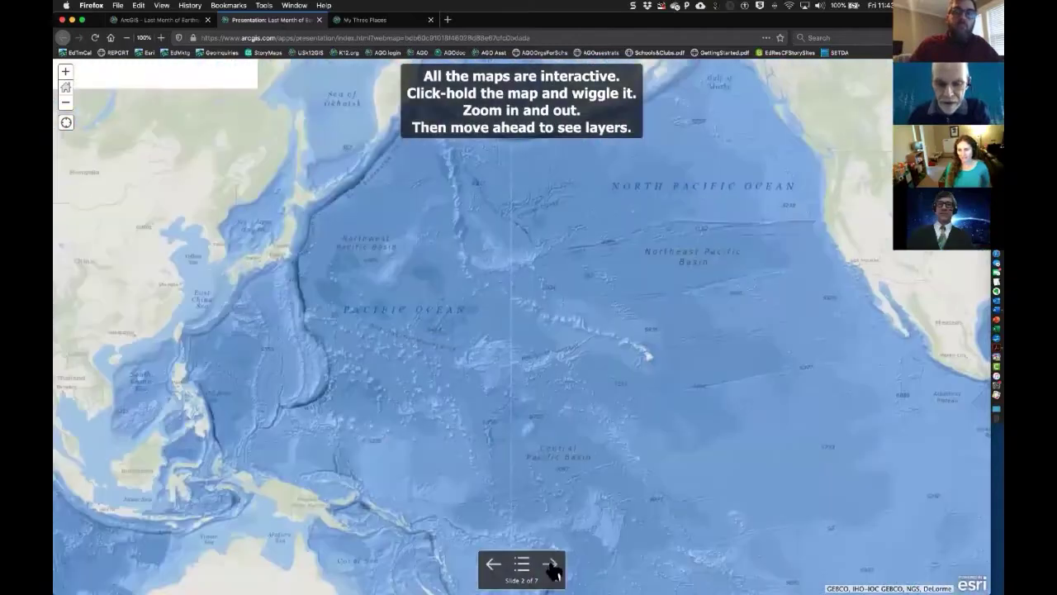
{"action": "left_click", "coordinate": [496, 568]}
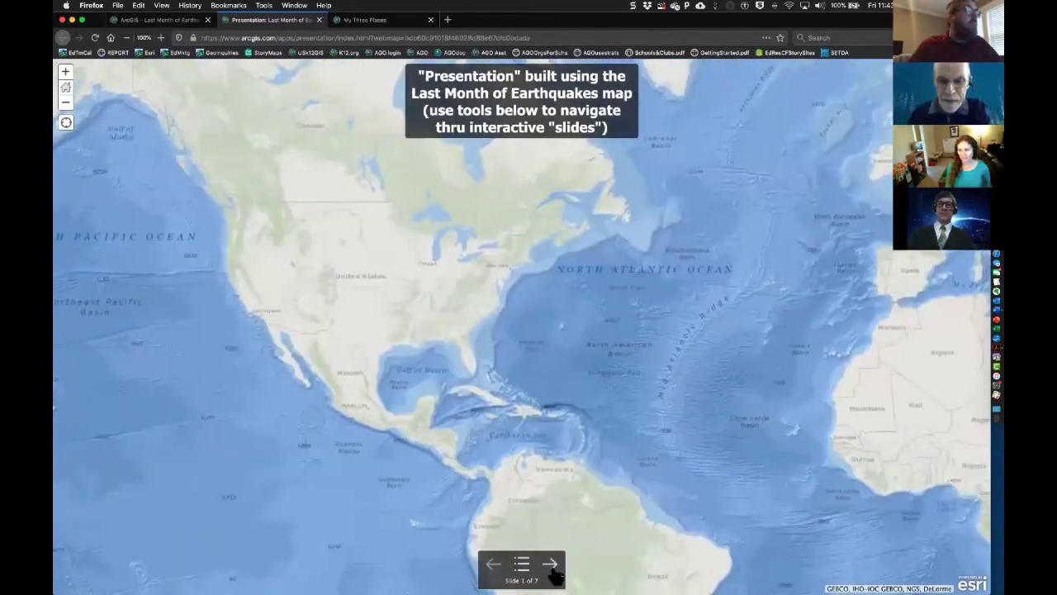
{"action": "left_click", "coordinate": [551, 567]}
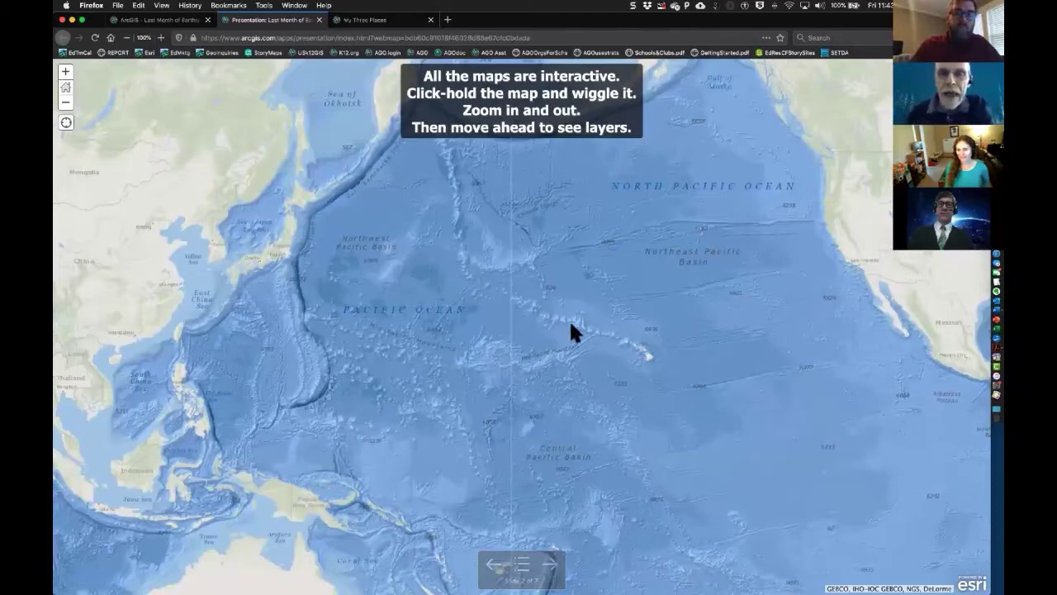
- Explore slide 2's map, zooming from the North Pacific to the California coast and western US
{"action": "left_click_drag", "start_coordinate": [524, 284], "coordinate": [427, 300]}
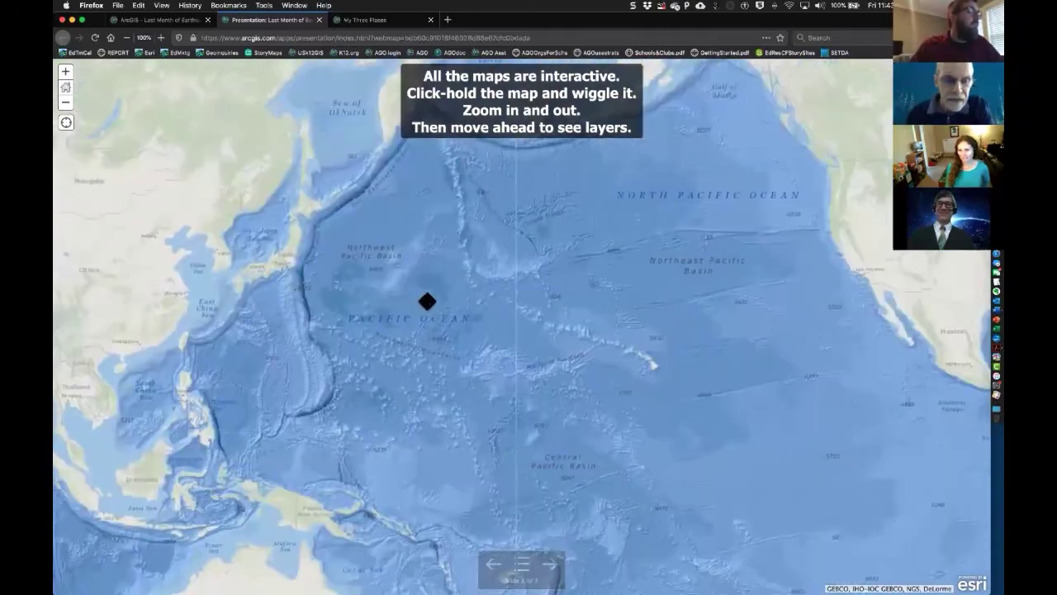
{"action": "left_click", "coordinate": [66, 72]}
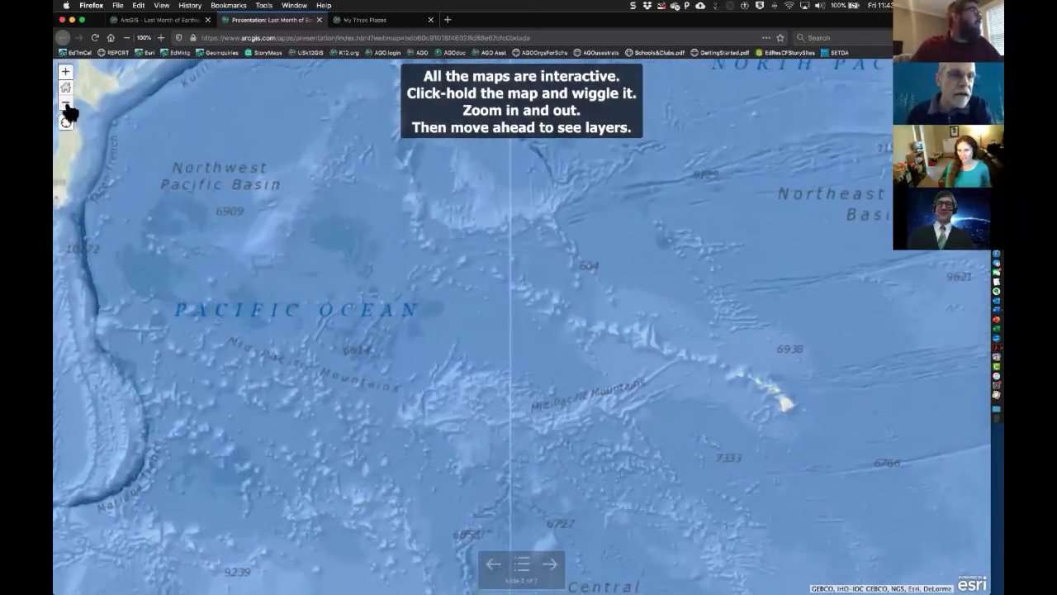
{"action": "left_click", "coordinate": [65, 104]}
{"action": "left_click", "coordinate": [66, 104]}
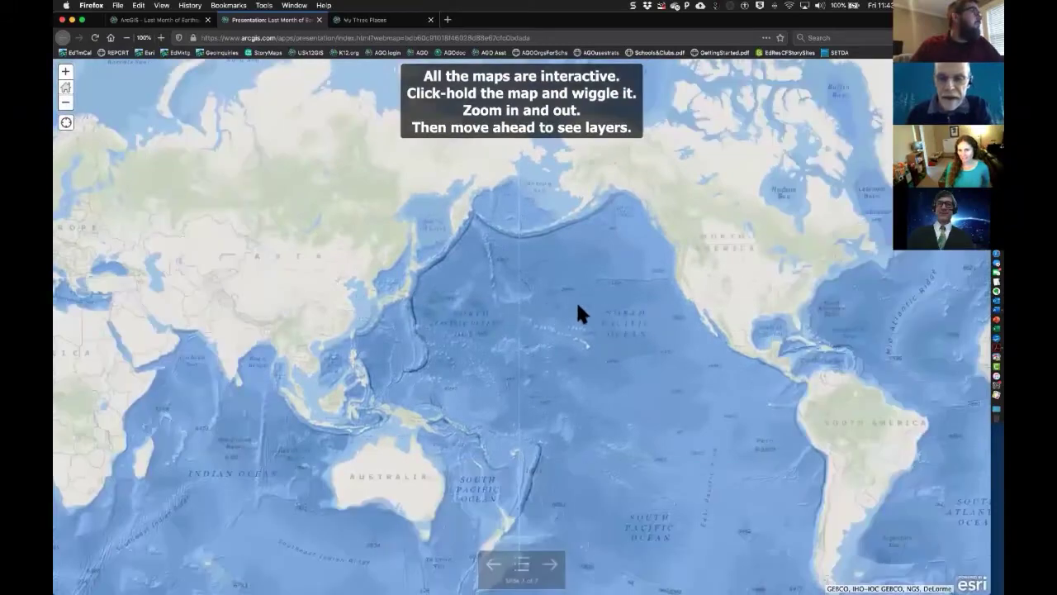
{"action": "scroll", "coordinate": [718, 306], "scroll_direction": "up", "scroll_amount": 2}
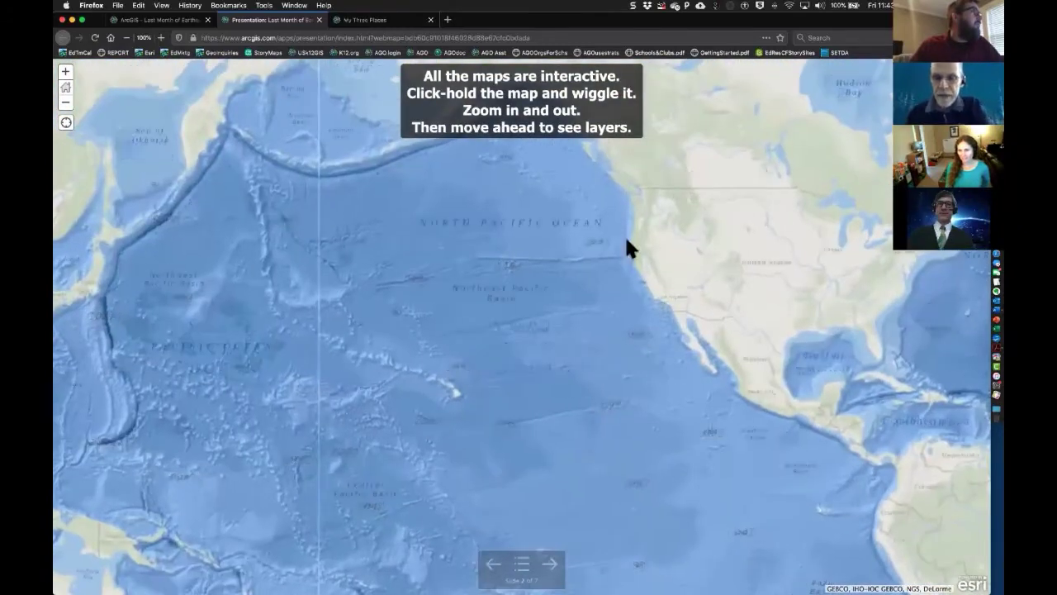
{"action": "mouse_move", "coordinate": [599, 223]}
{"action": "left_mouse_down", "text": "shift"}
{"action": "mouse_move", "coordinate": [675, 290]}
{"action": "mouse_move", "coordinate": [715, 346]}
{"action": "left_mouse_up", "text": "shift"}
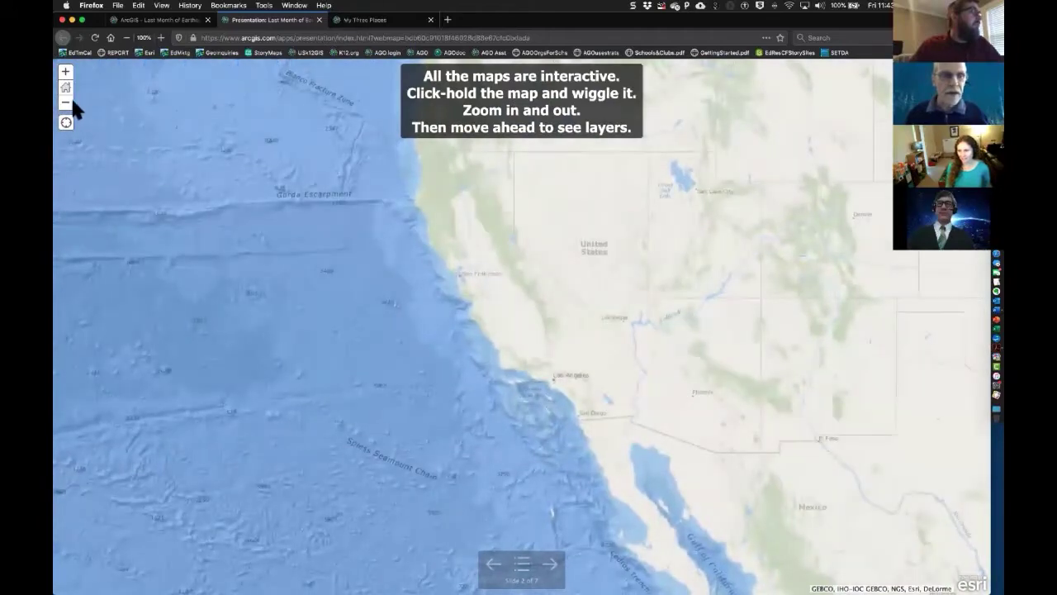
{"action": "left_click", "coordinate": [69, 103]}
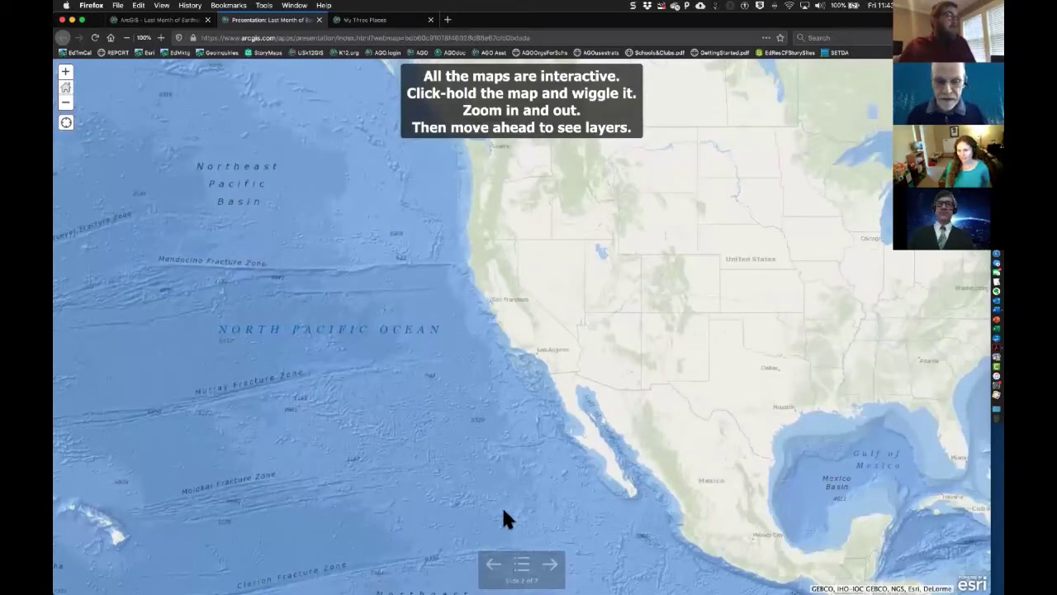
- Return to slide 1, then advance to slide 3, 'Quakes by Magnitude'
{"action": "left_click", "coordinate": [495, 565]}
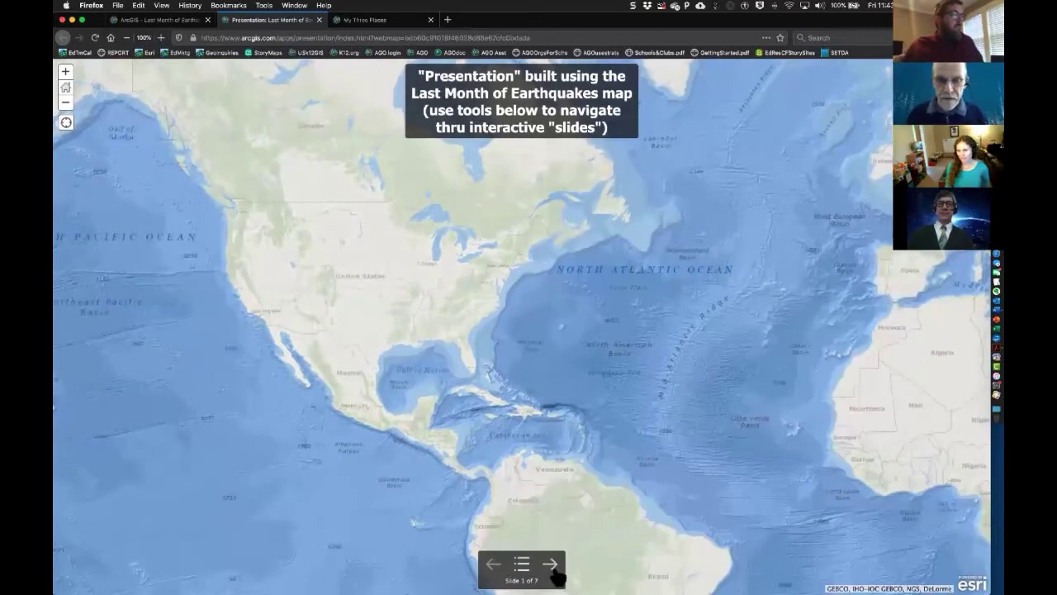
{"action": "left_click", "coordinate": [550, 565]}
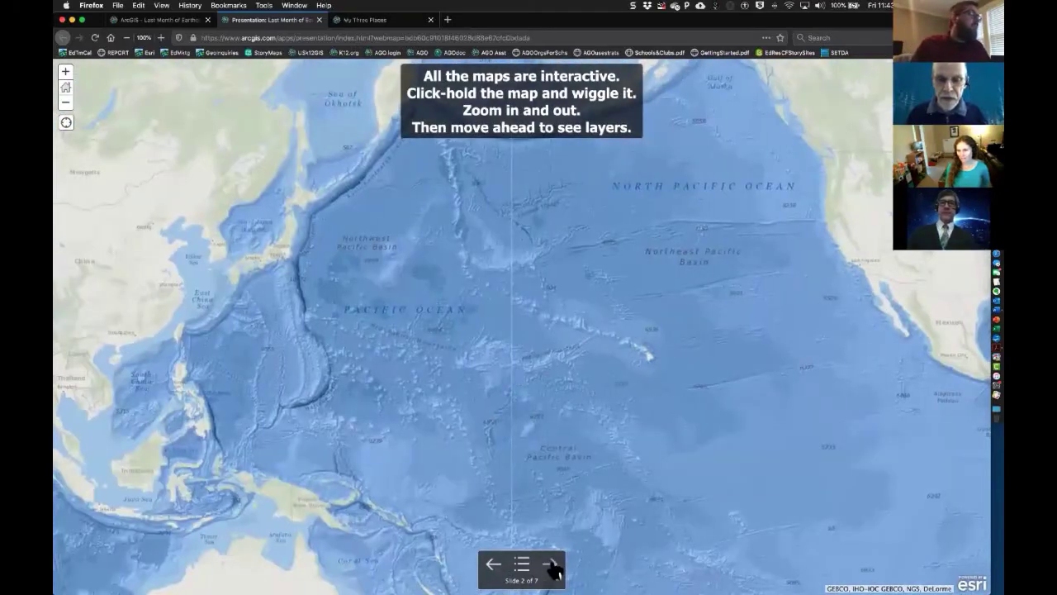
{"action": "left_click", "coordinate": [551, 564]}
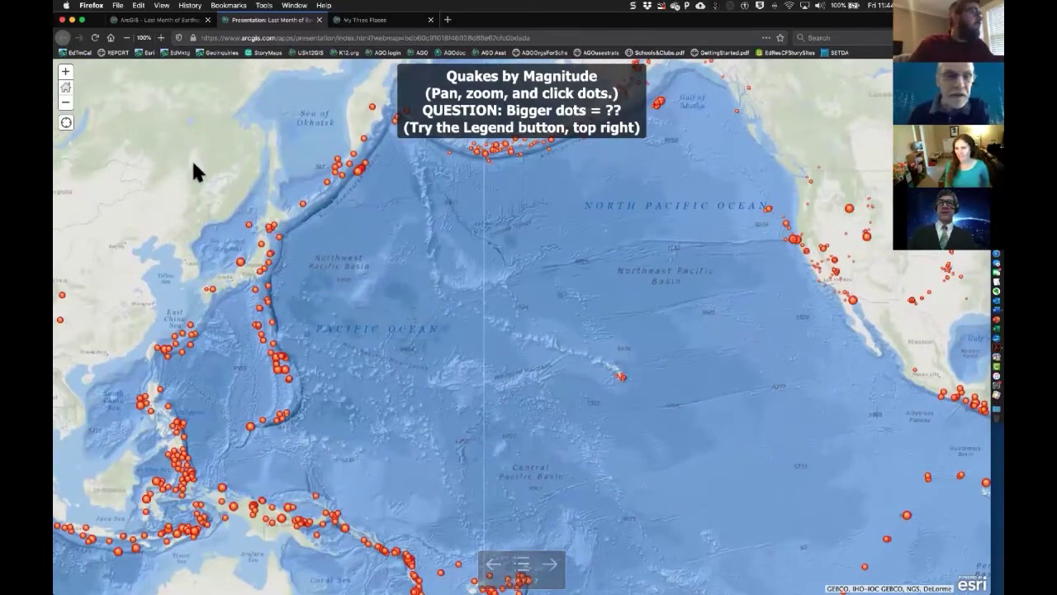
- Zoom out to a near-global view and inspect the quake near the Alaska panhandle
{"action": "left_click", "coordinate": [65, 106]}
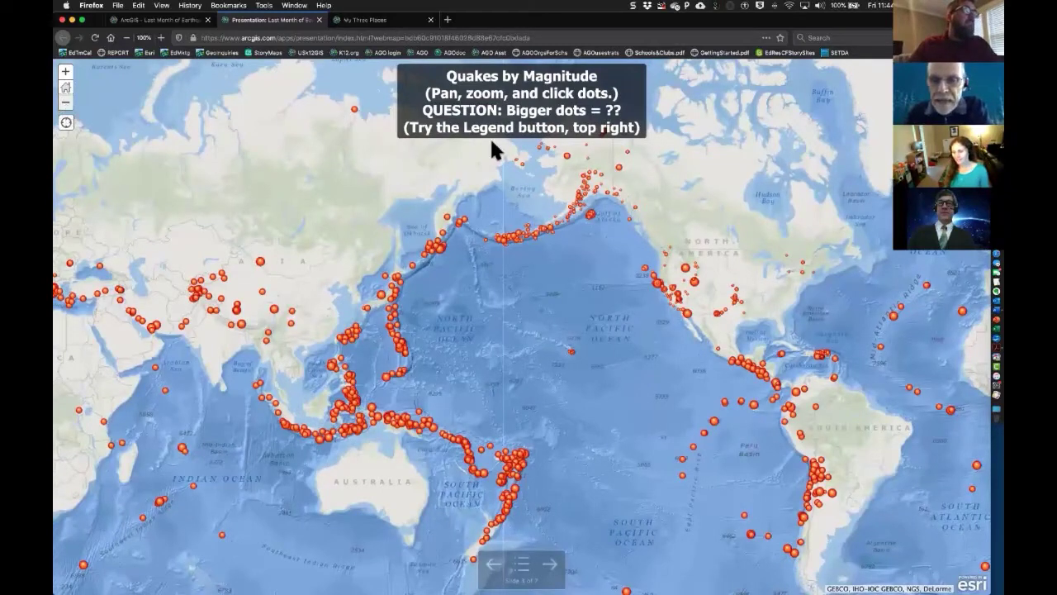
{"action": "left_click", "coordinate": [632, 207]}
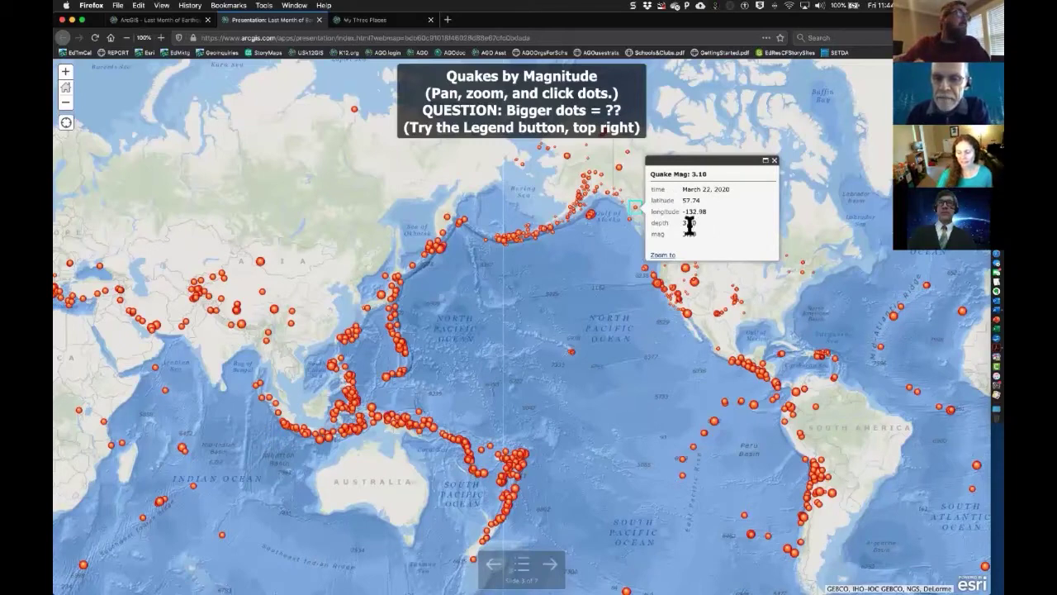
{"action": "left_click", "coordinate": [773, 161]}
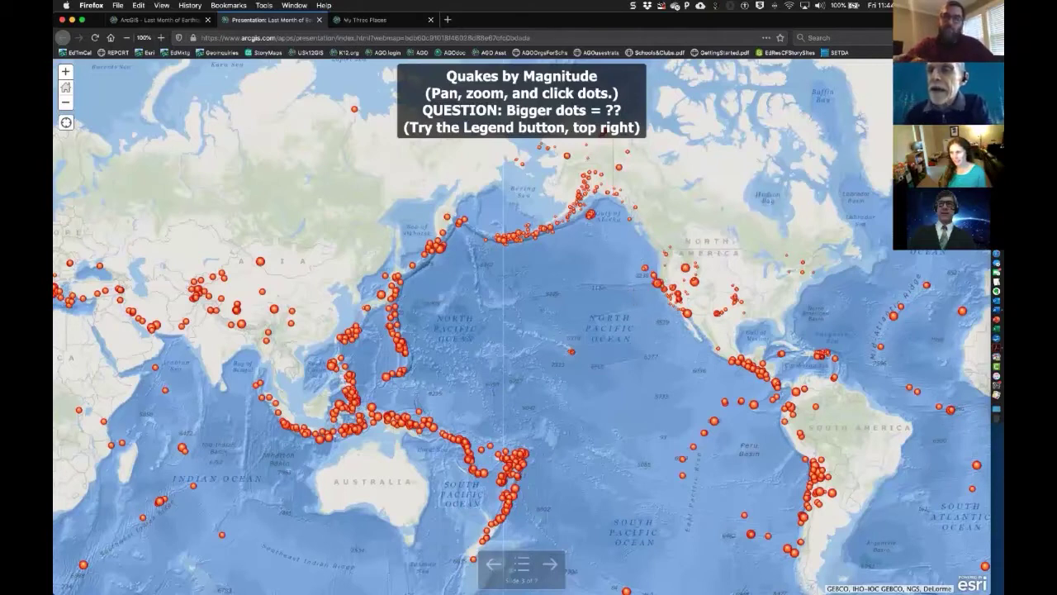
- Toggle the magnitude legend and view details of the magnitude 5.30 quake in China
{"action": "left_click", "coordinate": [978, 75]}
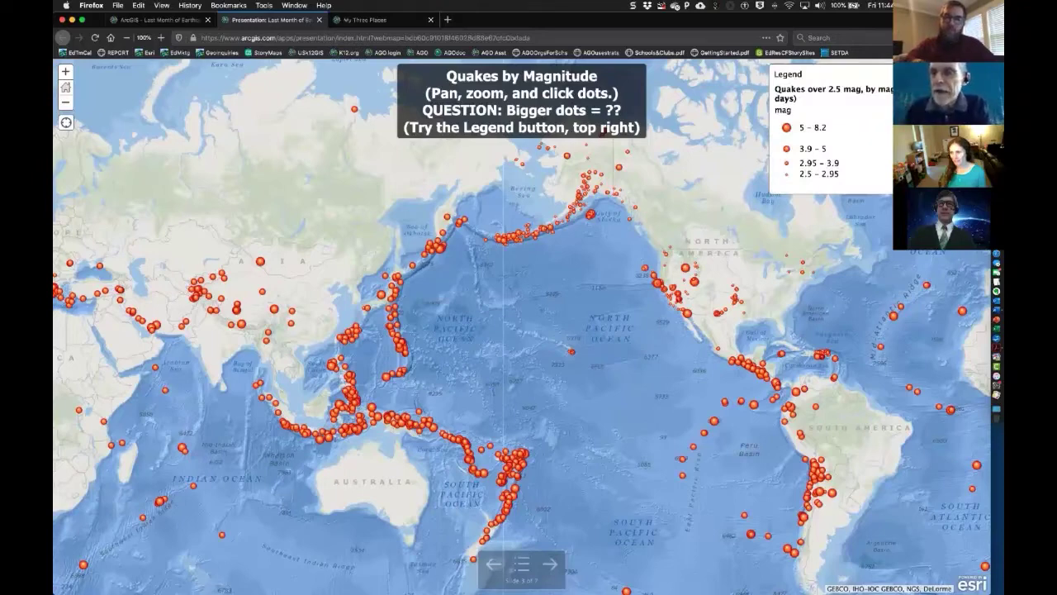
{"action": "left_click", "coordinate": [978, 75]}
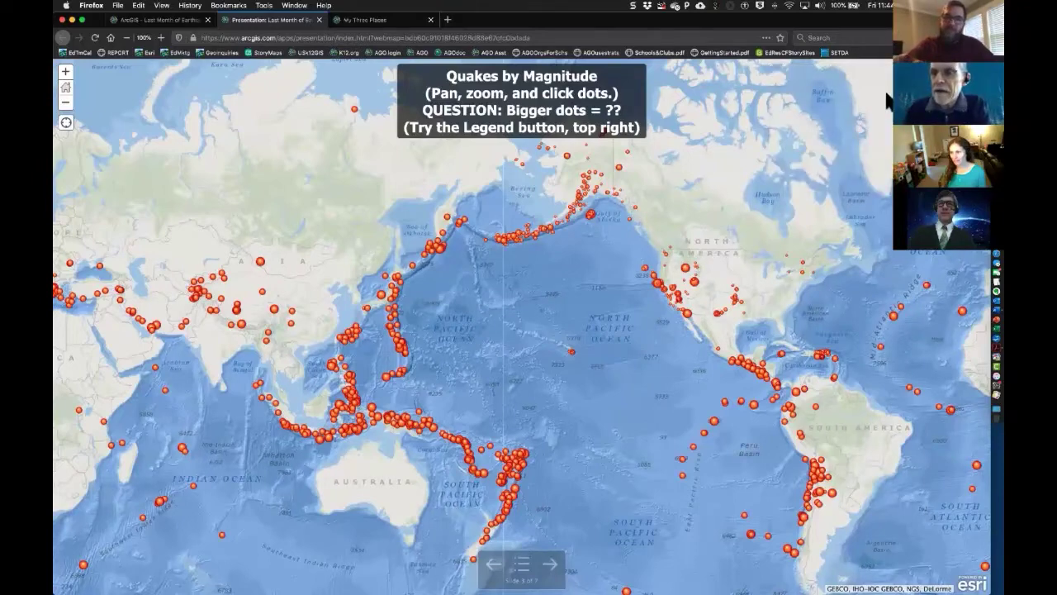
{"action": "left_click", "coordinate": [978, 74]}
{"action": "left_click", "coordinate": [977, 74]}
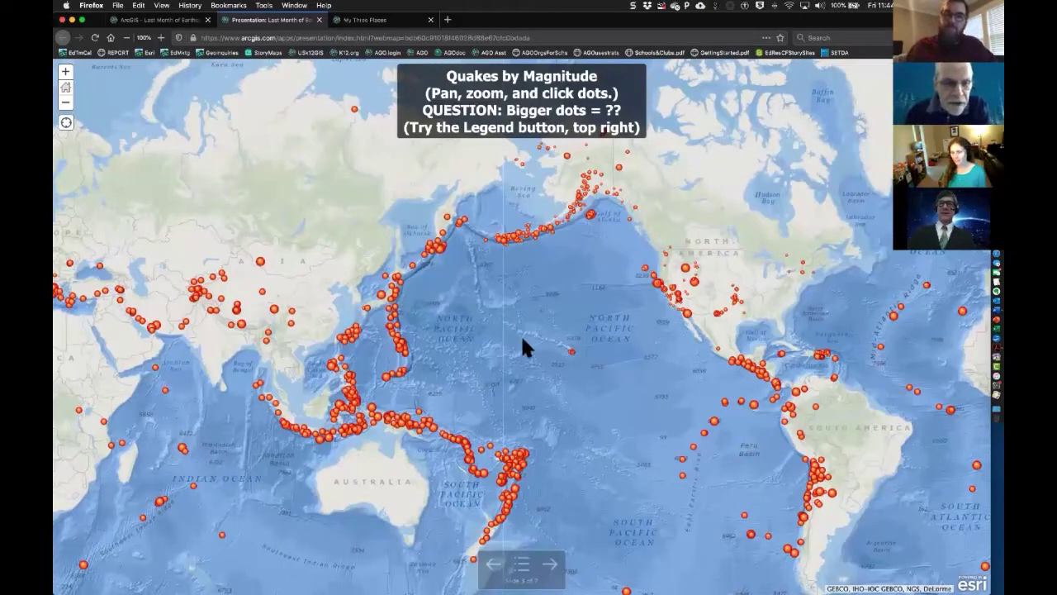
{"action": "left_click", "coordinate": [275, 310]}
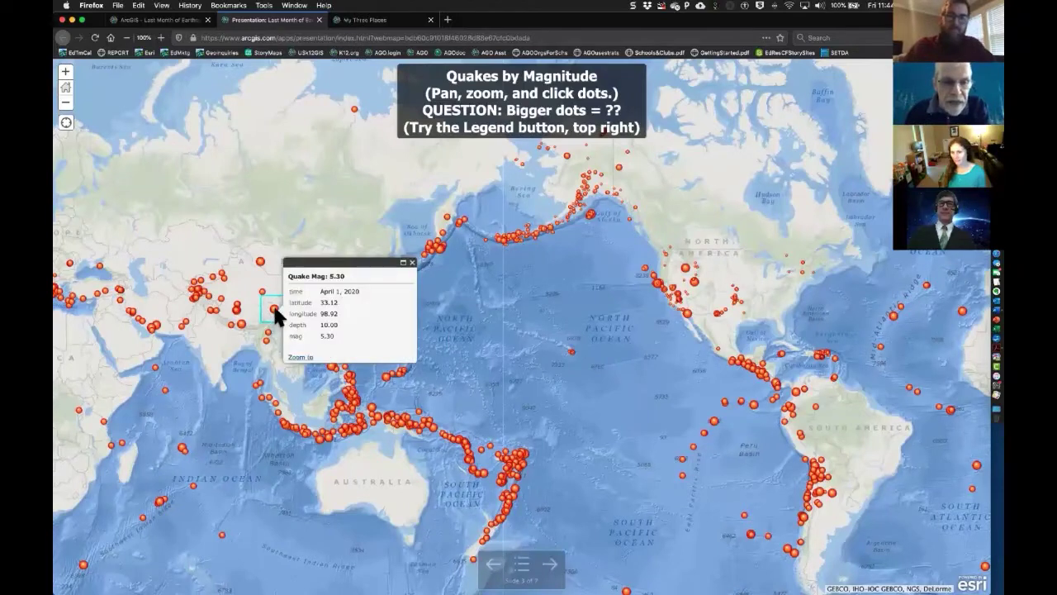
{"action": "left_click", "coordinate": [412, 263]}
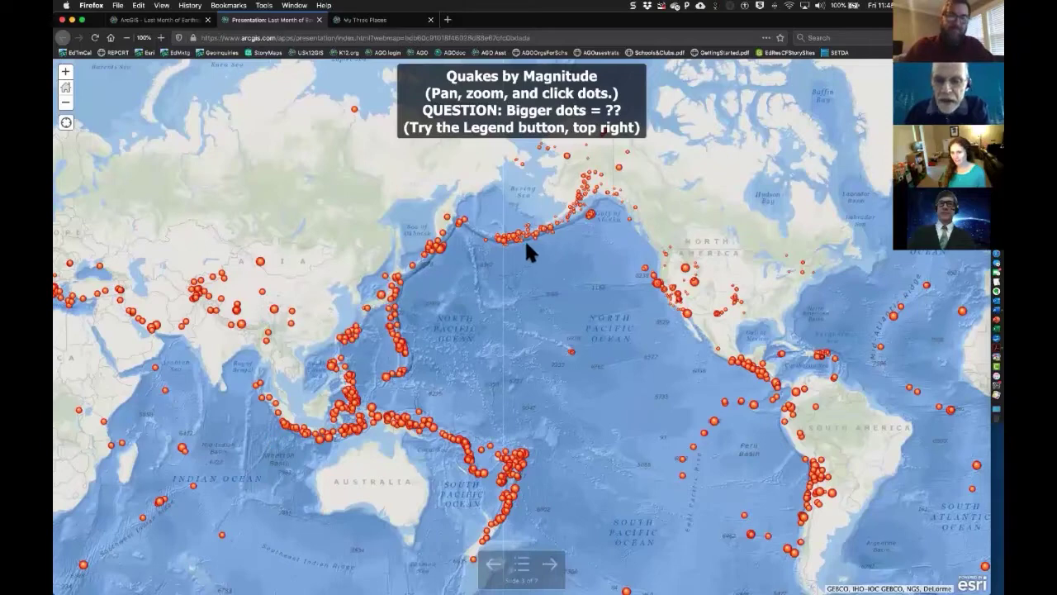
- Pan toward Africa and South America, then jump to slide 4, 'Quakes by Depth'
{"action": "left_click_drag", "start_coordinate": [547, 359], "coordinate": [677, 305]}
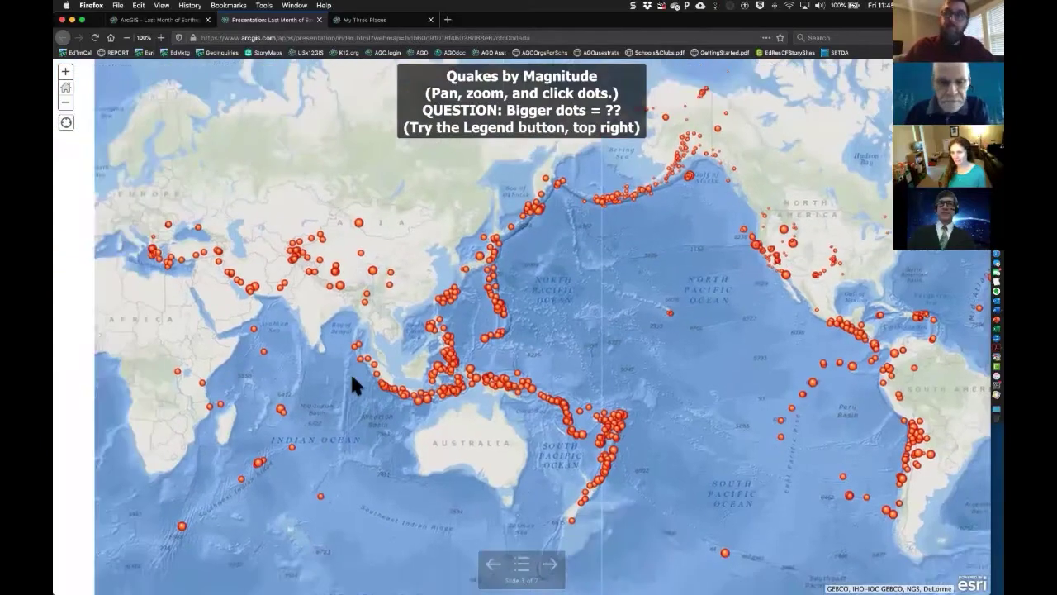
{"action": "left_click_drag", "start_coordinate": [352, 377], "coordinate": [536, 314]}
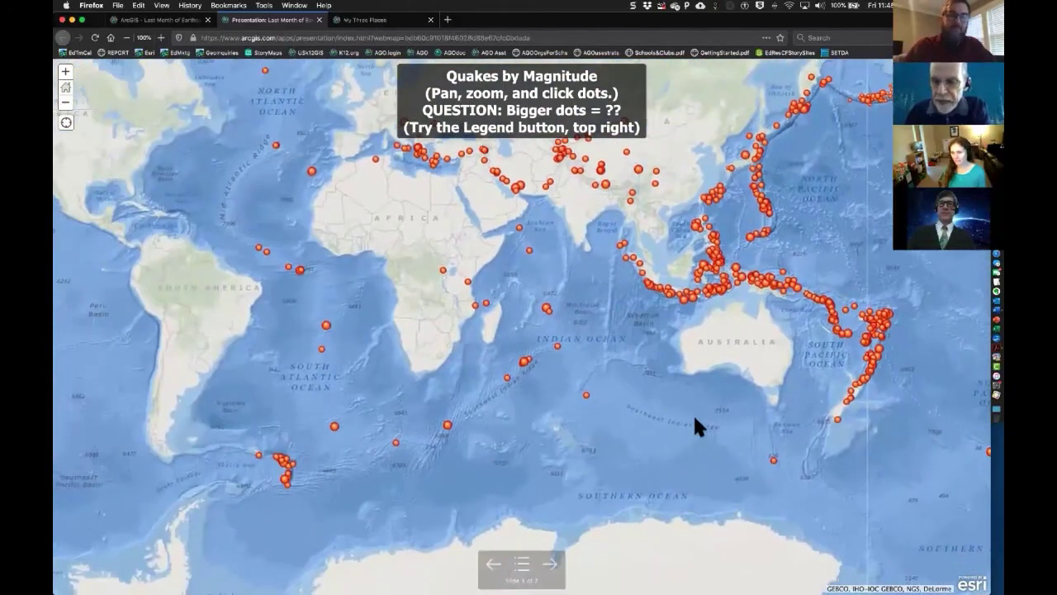
{"action": "left_click_drag", "start_coordinate": [418, 369], "coordinate": [582, 327]}
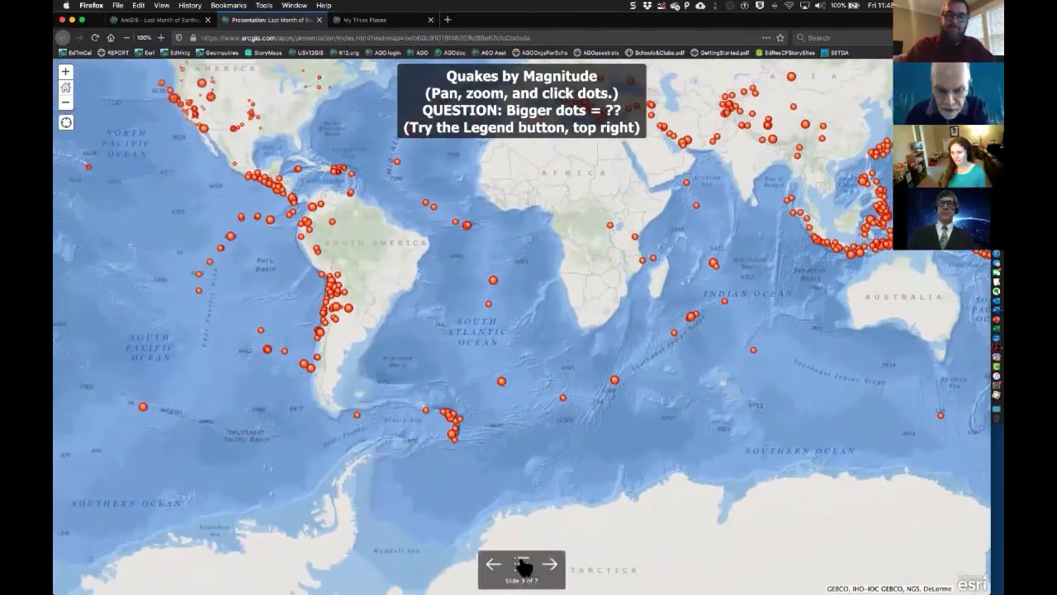
{"action": "left_click", "coordinate": [521, 564]}
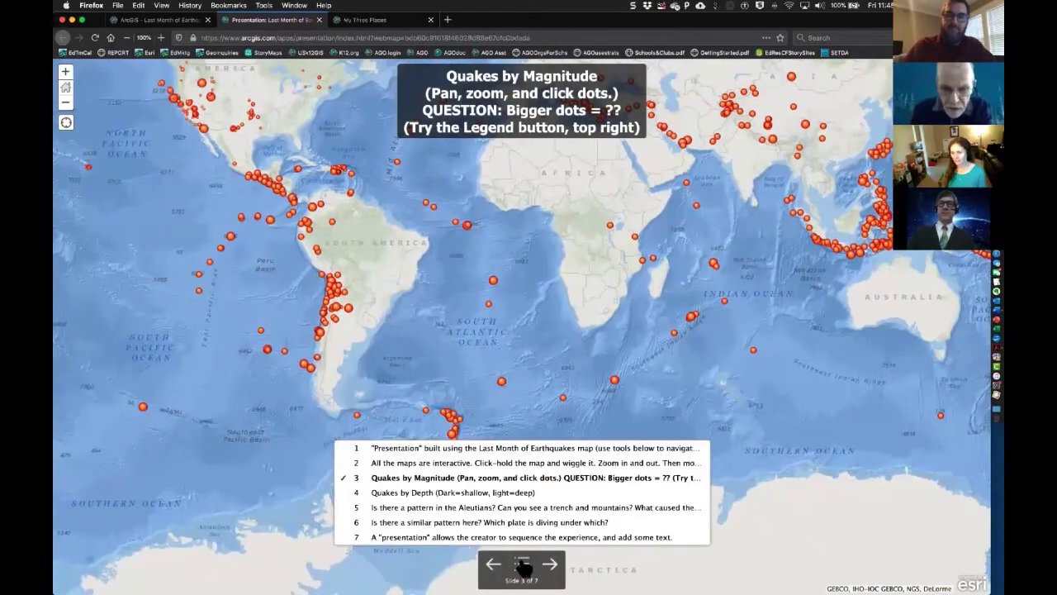
{"action": "left_click", "coordinate": [482, 493]}
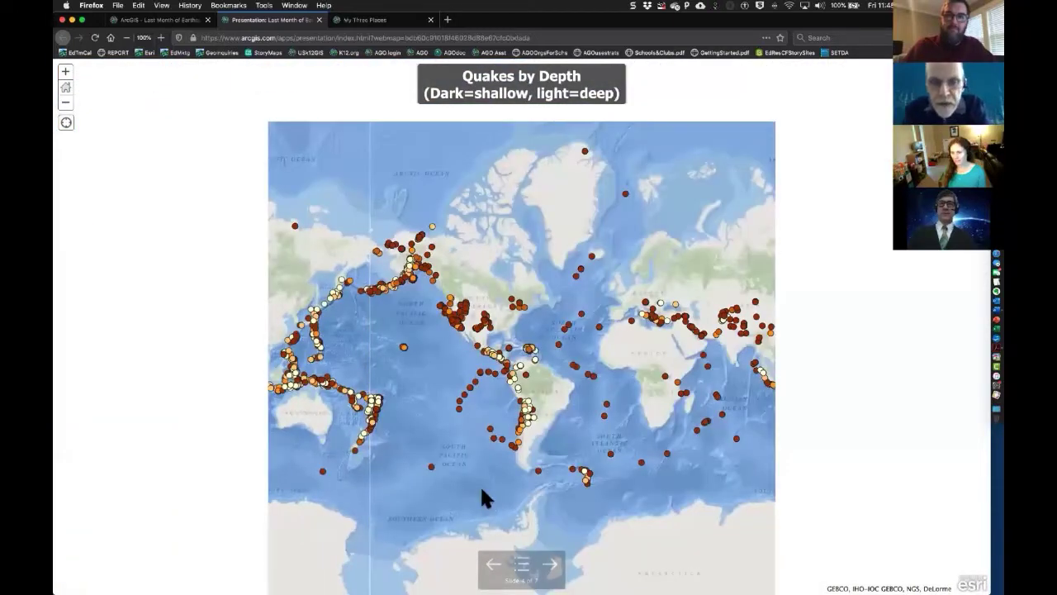
- Zoom the depth map in one level over North America and briefly show its depth legend
{"action": "left_click", "coordinate": [66, 71]}
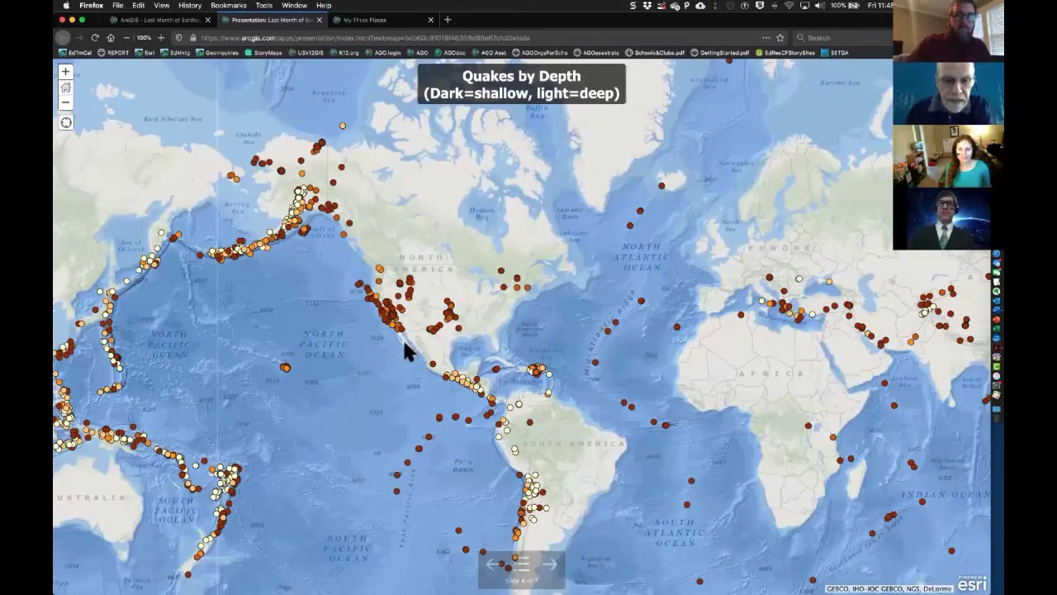
{"action": "left_click_drag", "start_coordinate": [389, 335], "coordinate": [402, 313]}
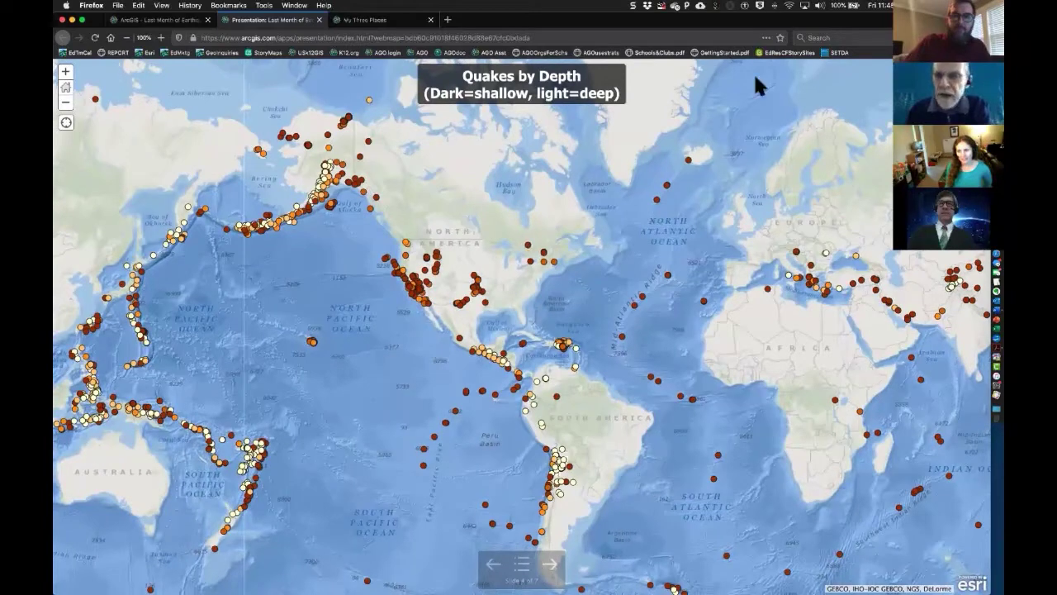
{"action": "left_click", "coordinate": [976, 74]}
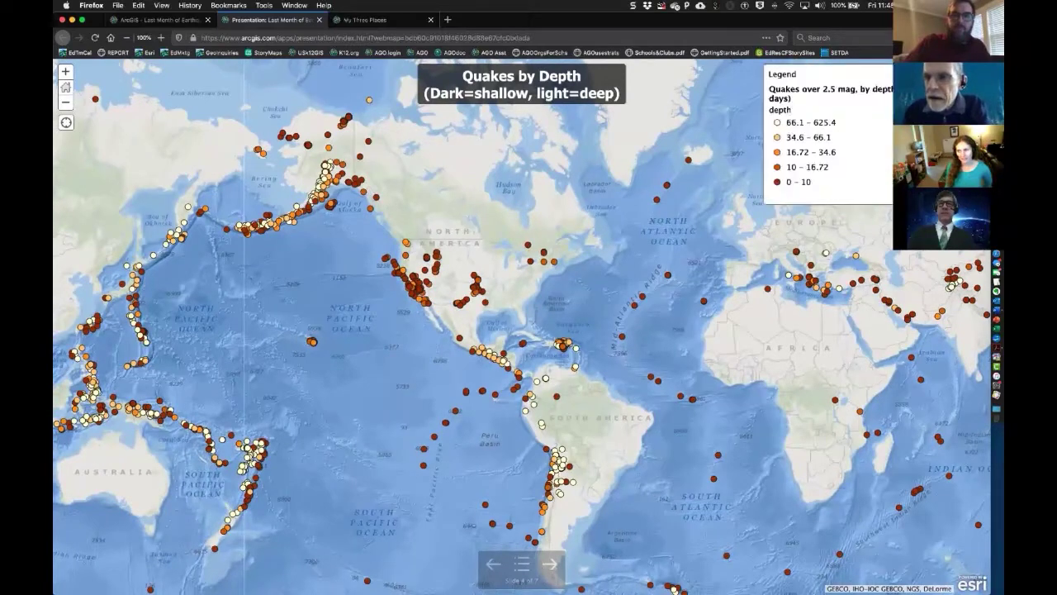
{"action": "left_click", "coordinate": [977, 74]}
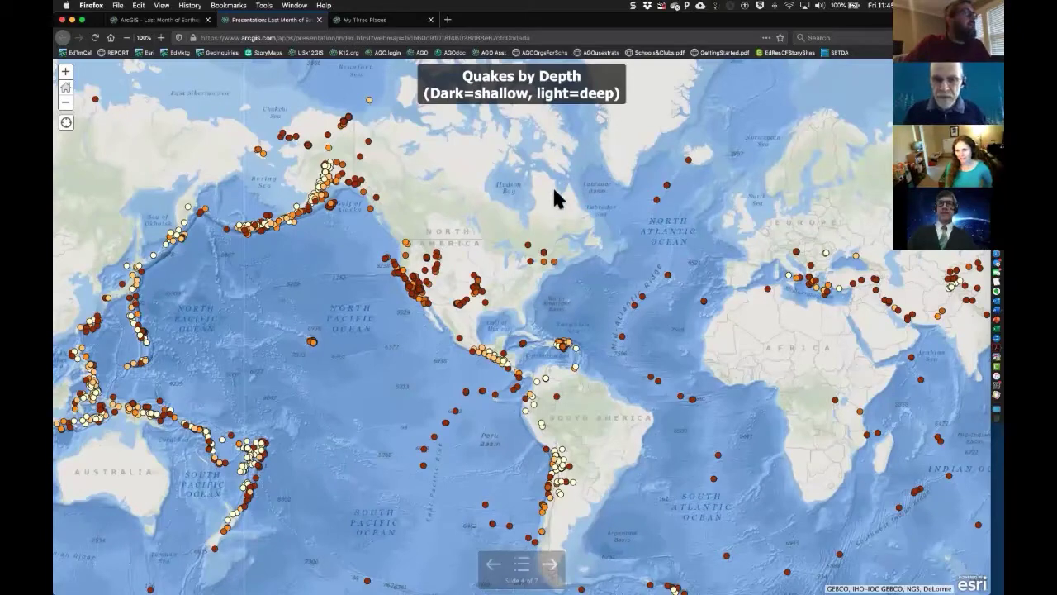
- Advance to slide 5 and zoom in along the Aleutian Trench quakes
{"action": "left_click", "coordinate": [550, 566]}
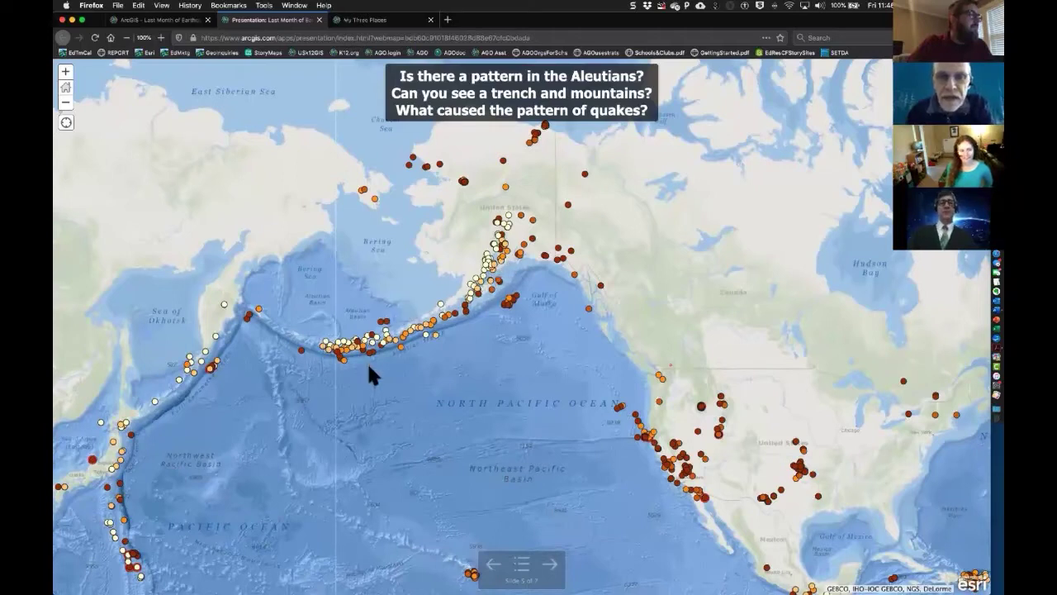
{"action": "scroll", "coordinate": [441, 352], "scroll_direction": "up", "scroll_amount": 2}
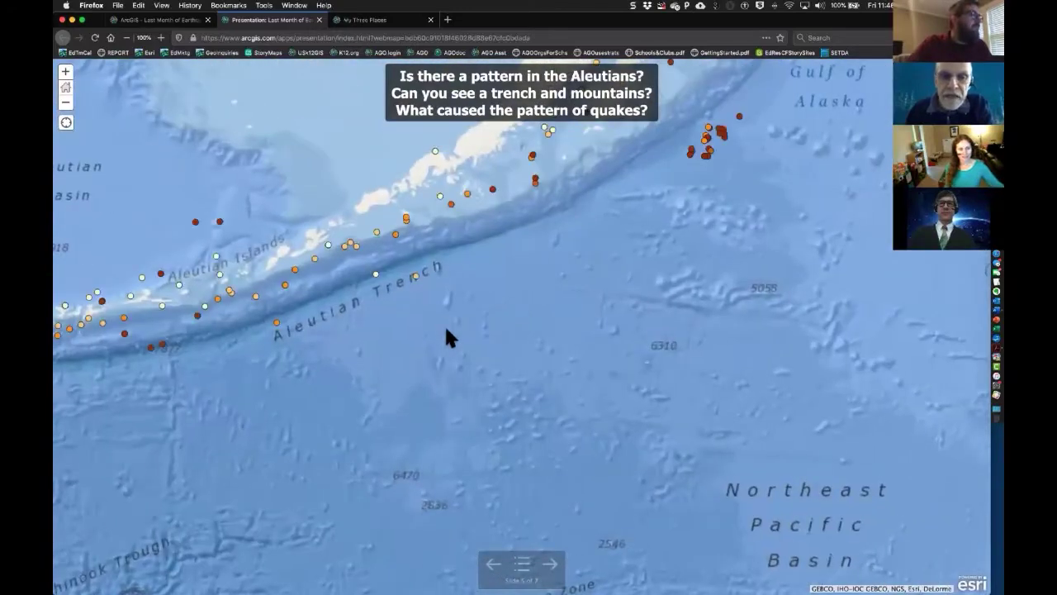
{"action": "left_click_drag", "start_coordinate": [446, 337], "coordinate": [498, 401]}
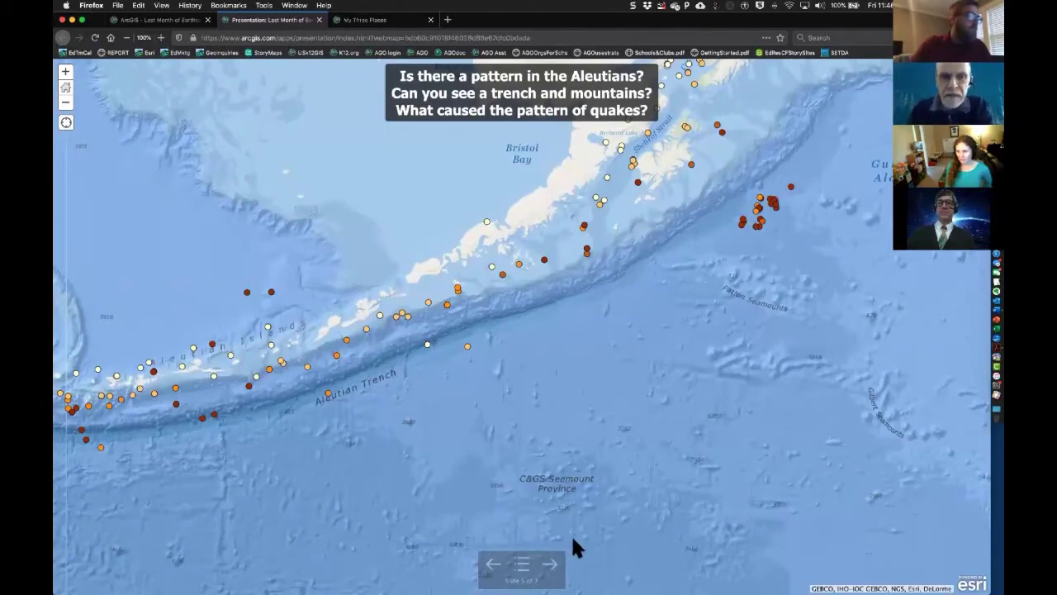
- Advance to slide 6, zoom along southern Chile's coast, then jump to slide 7
{"action": "left_click", "coordinate": [550, 565]}
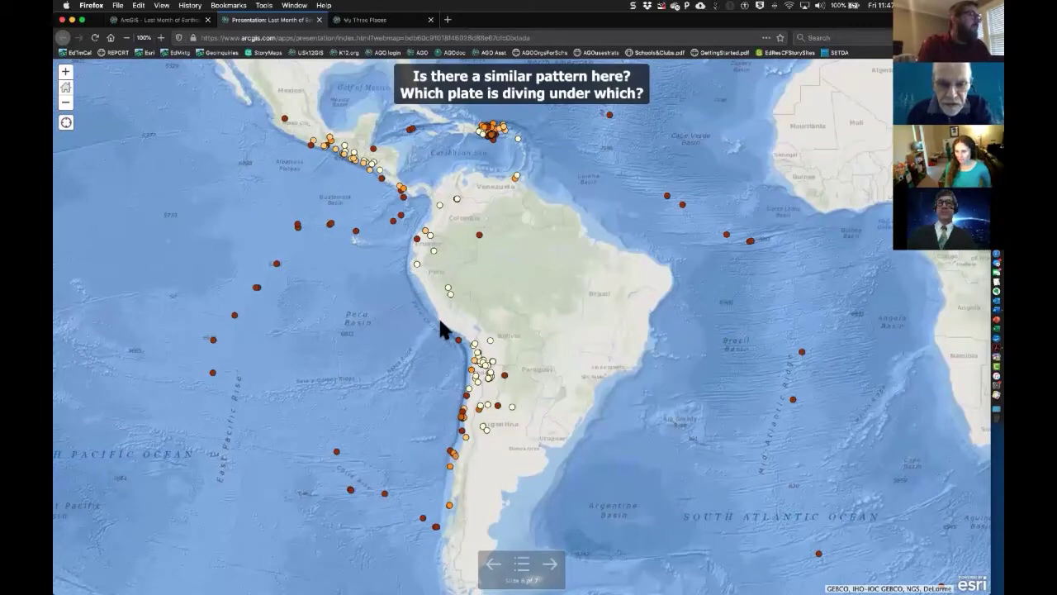
{"action": "scroll", "coordinate": [450, 360], "scroll_direction": "up", "scroll_amount": 1}
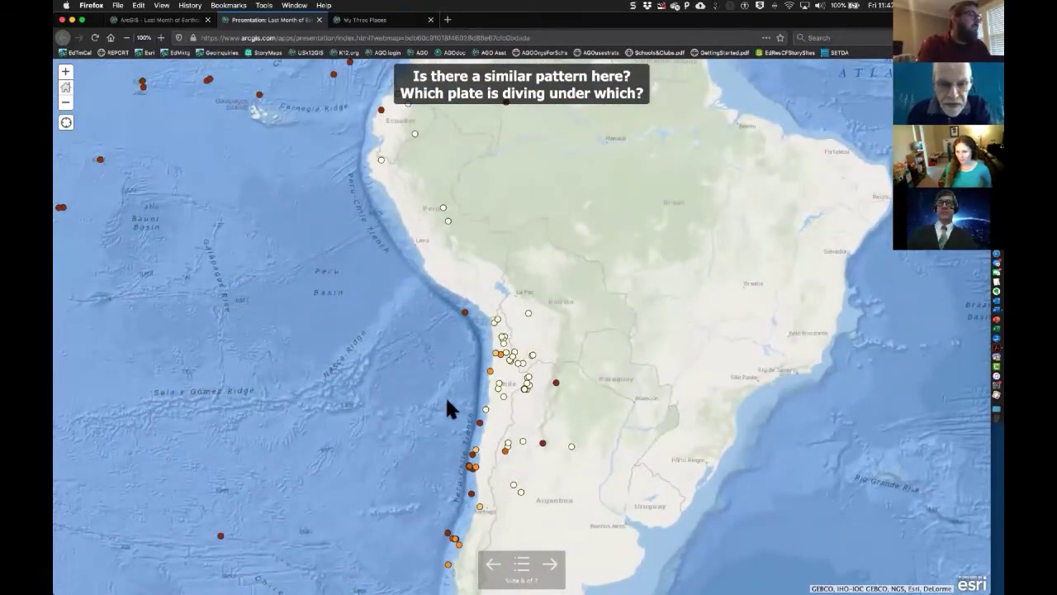
{"action": "left_click_drag", "start_coordinate": [446, 406], "coordinate": [443, 347]}
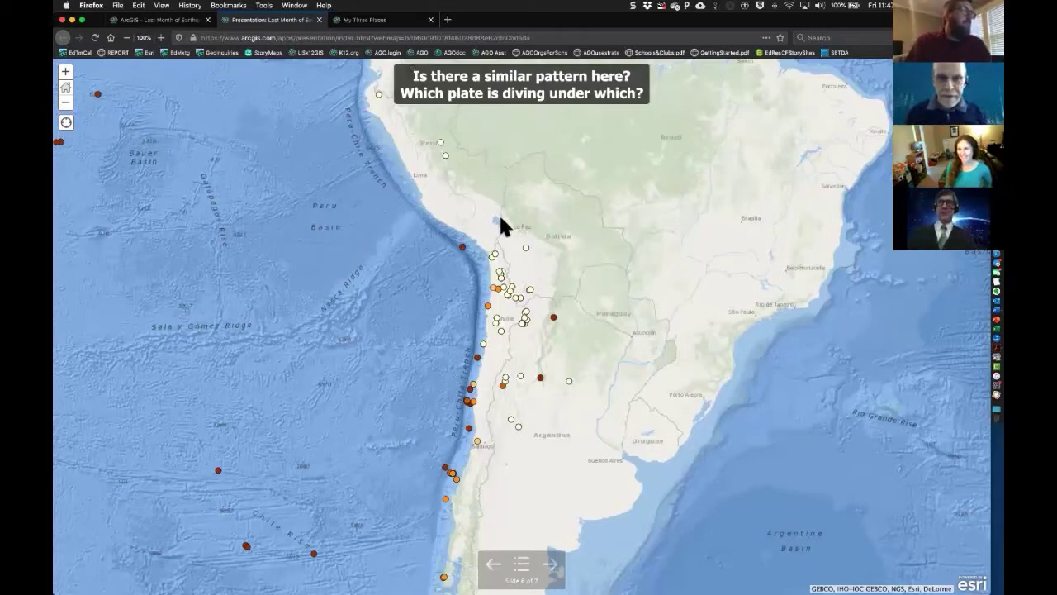
{"action": "left_click", "coordinate": [522, 565]}
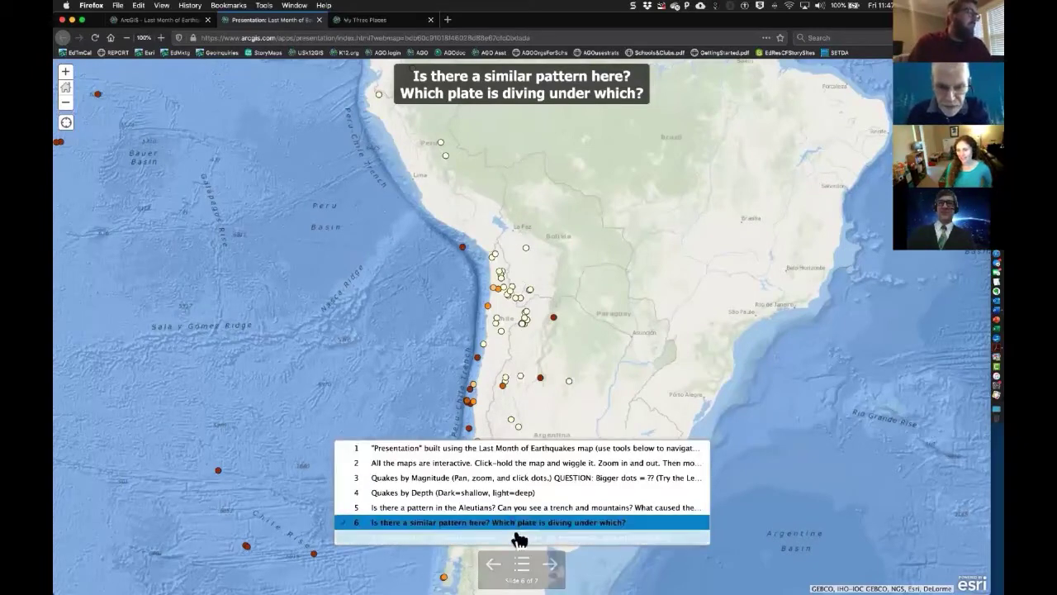
{"action": "left_click", "coordinate": [517, 537]}
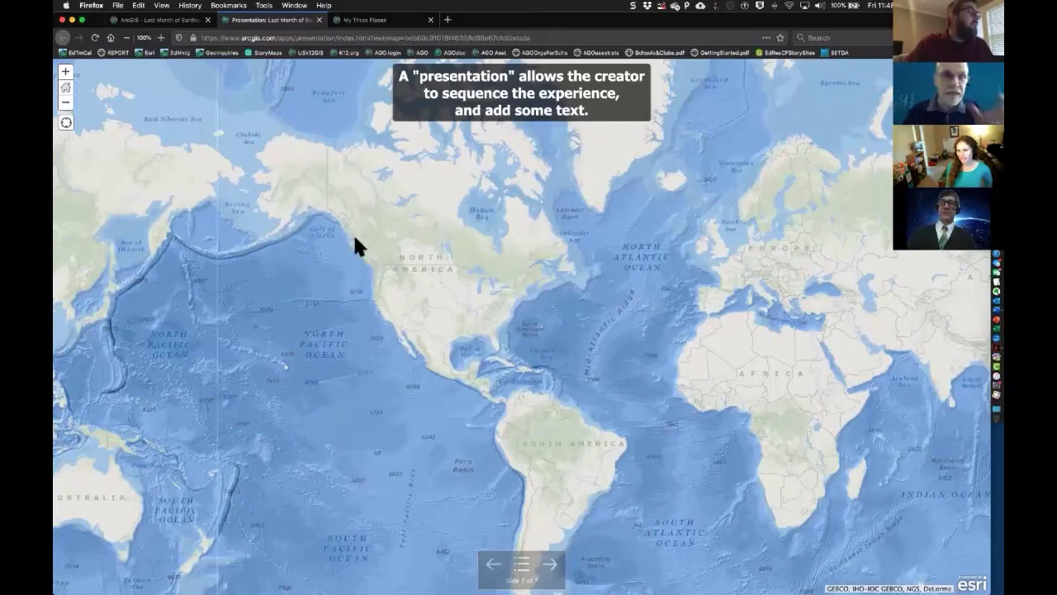
{"action": "left_click", "coordinate": [357, 20]}
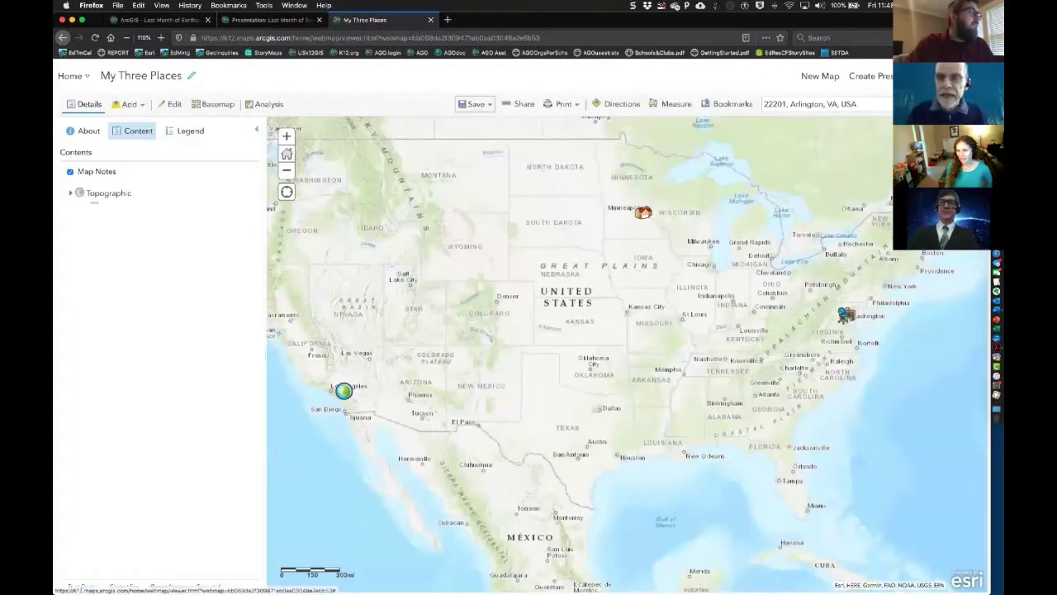
{"action": "left_click", "coordinate": [954, 76]}
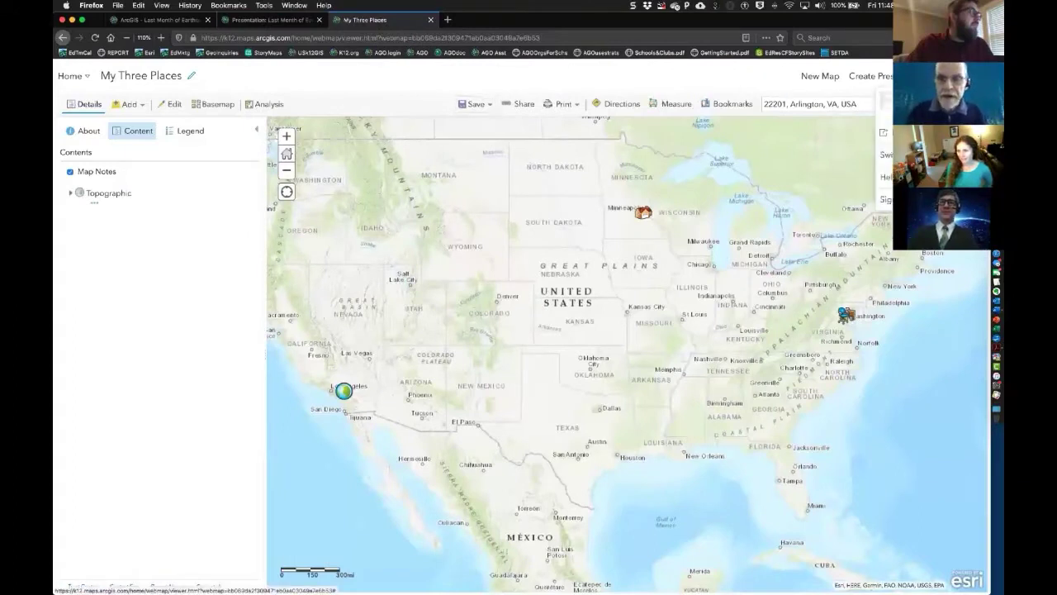
{"action": "left_click", "coordinate": [955, 76]}
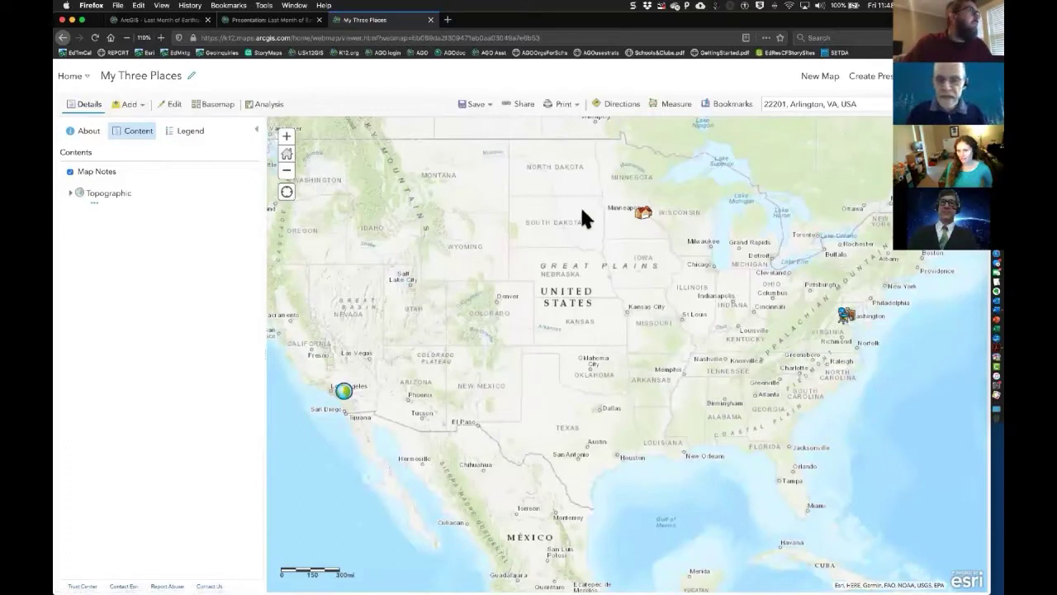
{"action": "left_click", "coordinate": [645, 214]}
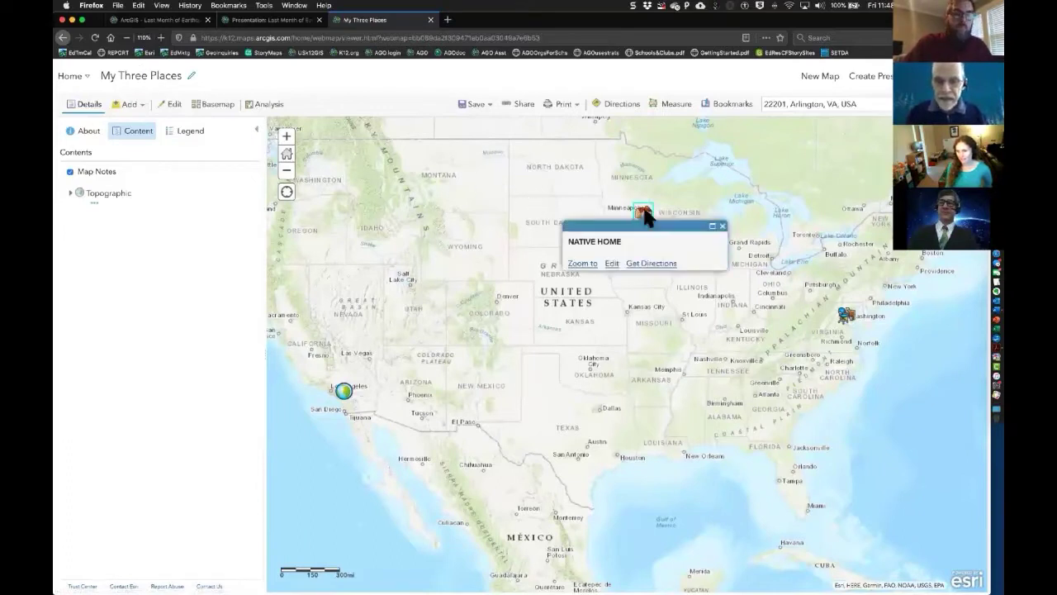
{"action": "left_click", "coordinate": [723, 226]}
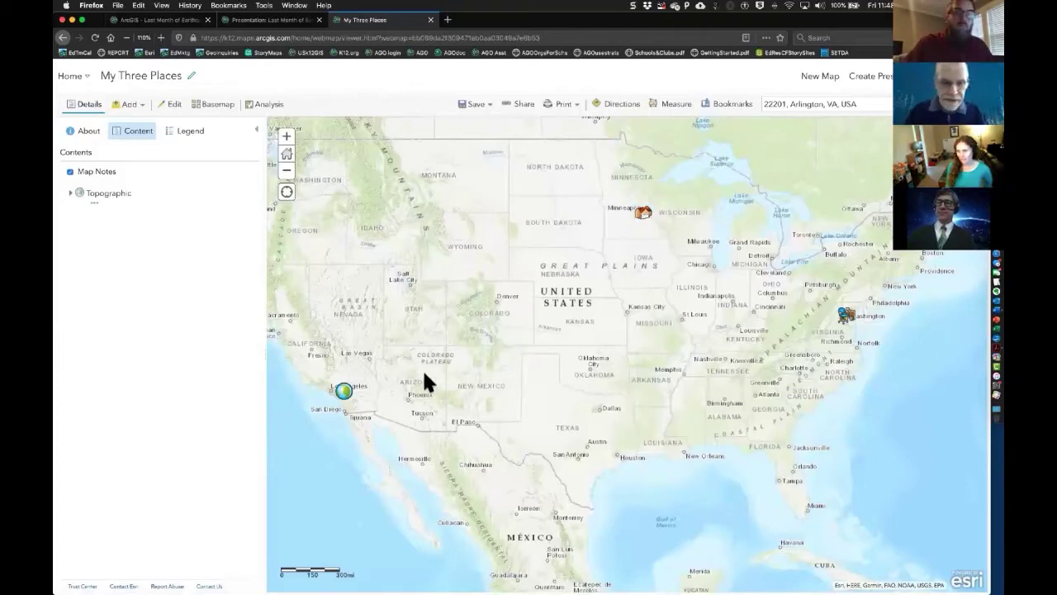
{"action": "left_click", "coordinate": [344, 388]}
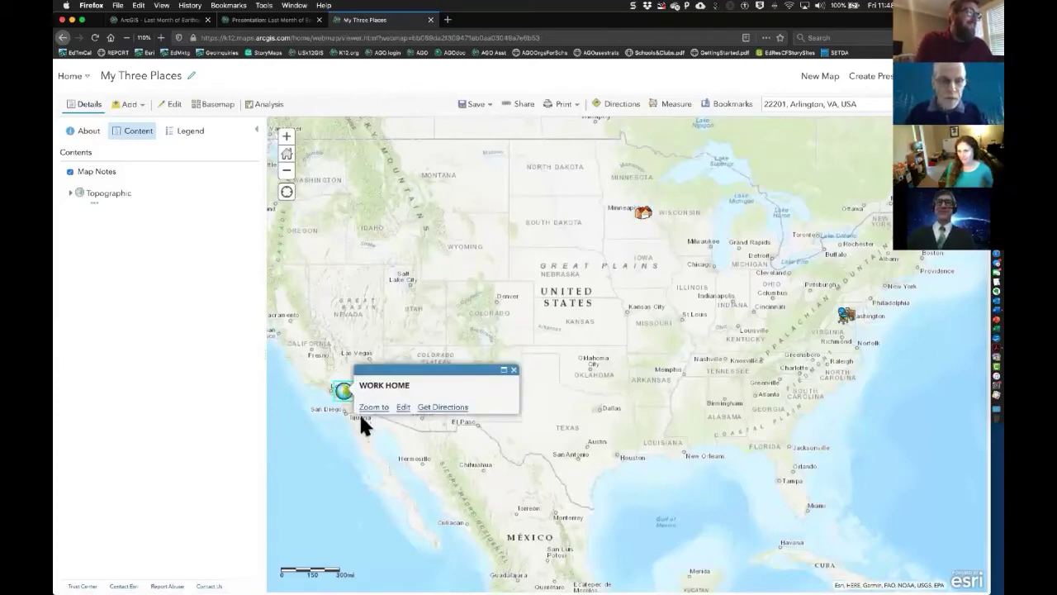
{"action": "left_click", "coordinate": [514, 371]}
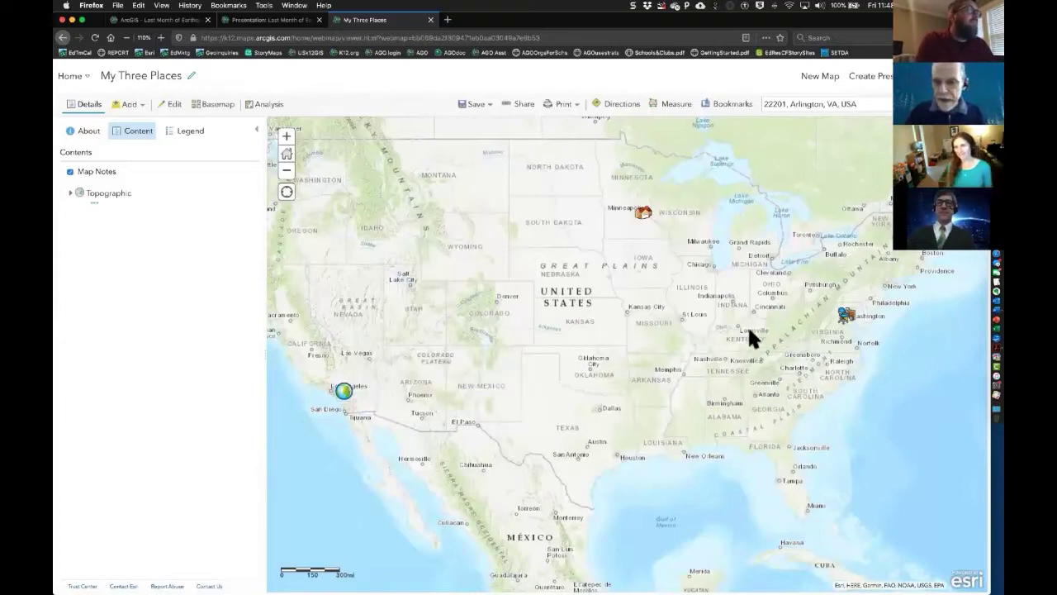
{"action": "left_click", "coordinate": [847, 317]}
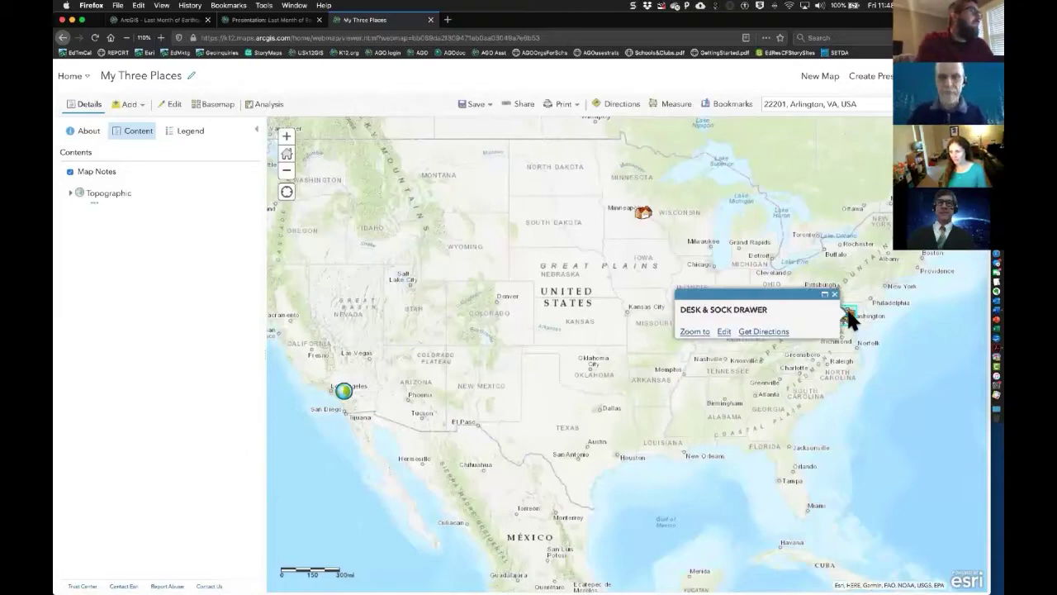
{"action": "left_click", "coordinate": [834, 294]}
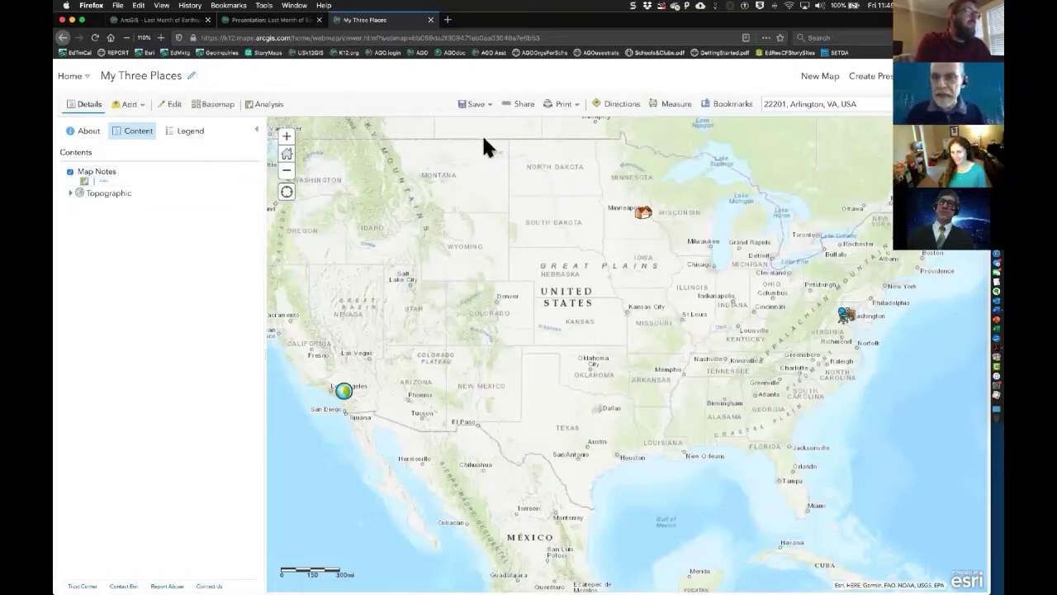
- Create a presentation with a first slide titled 'My Three Places' listing Twin Cities, Redlands and Arlington
{"action": "left_click", "coordinate": [877, 81]}
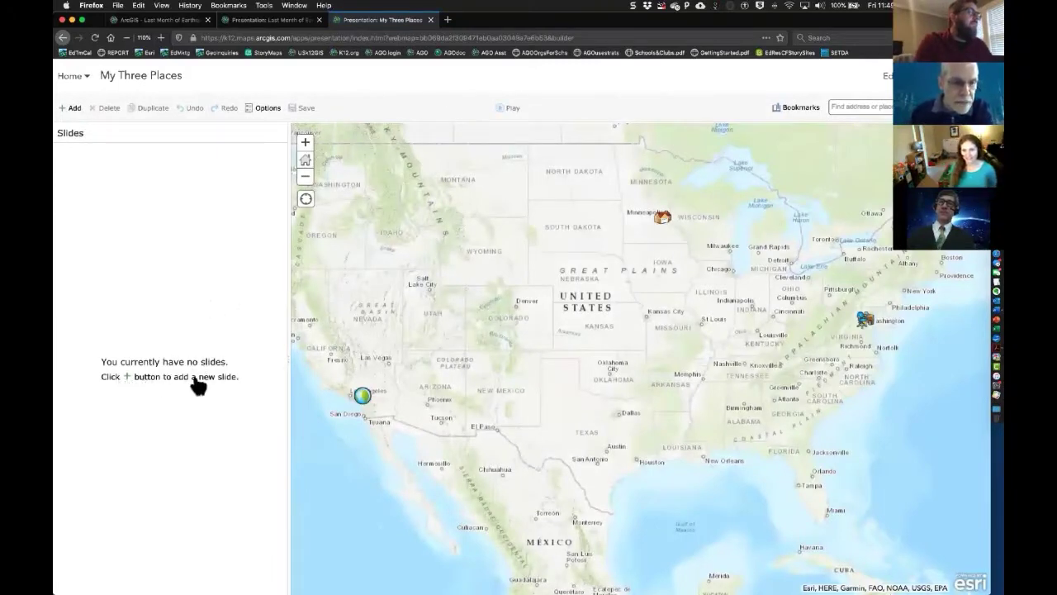
{"action": "left_click", "coordinate": [72, 109]}
{"action": "left_click", "coordinate": [125, 169]}
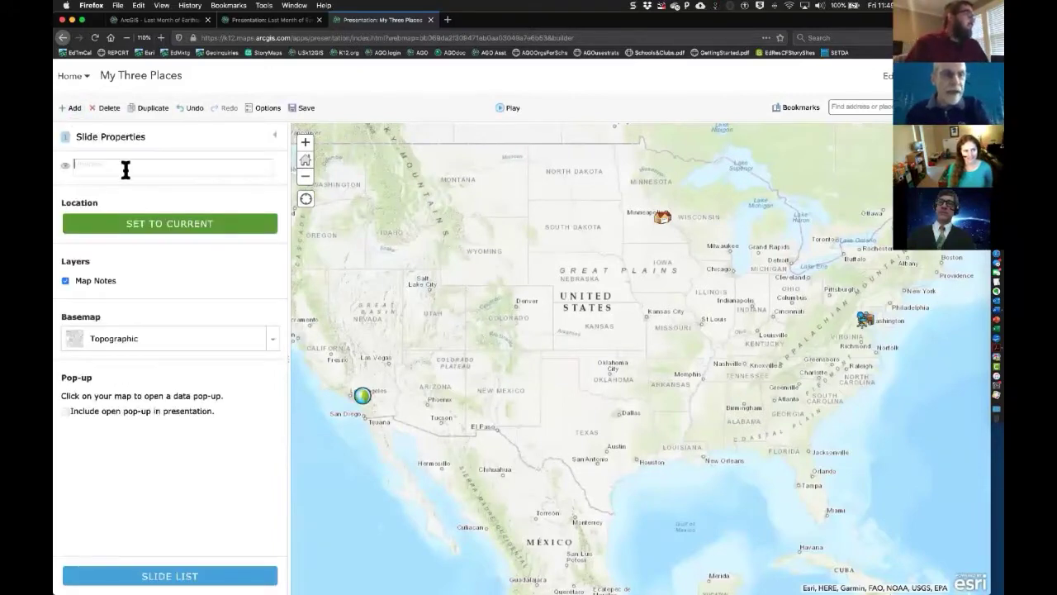
{"action": "type", "text": "My"}
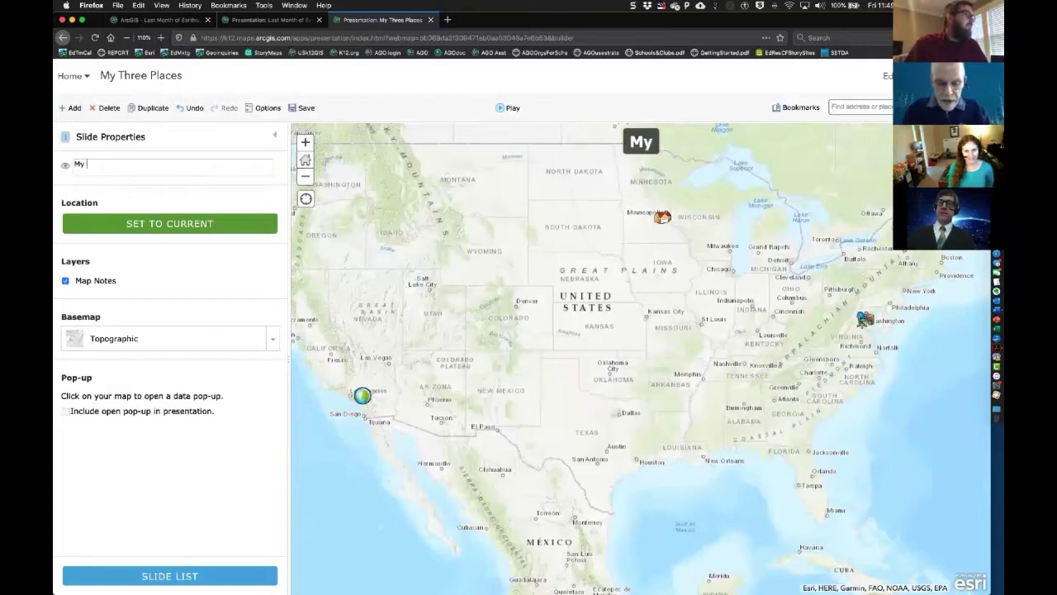
{"action": "type", "text": " Thre"}
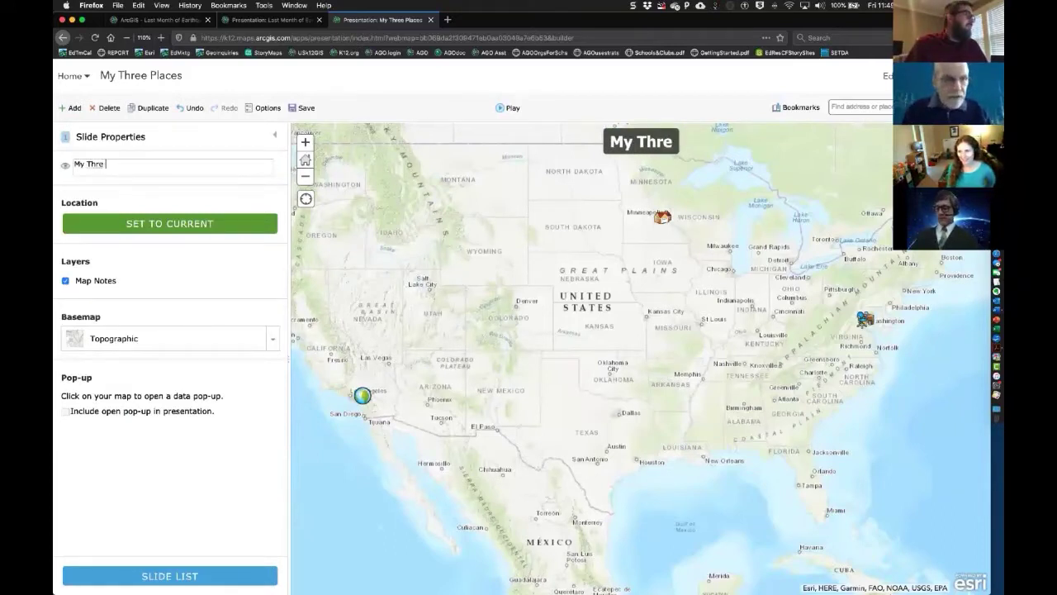
{"action": "type", "text": "e Places"}
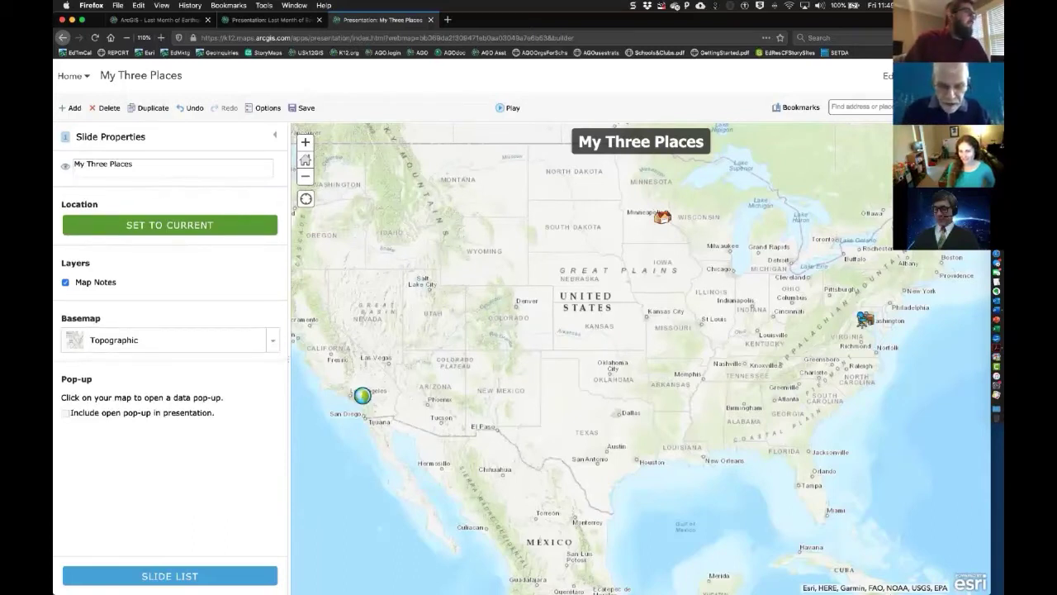
{"action": "type", "text": "Twin"}
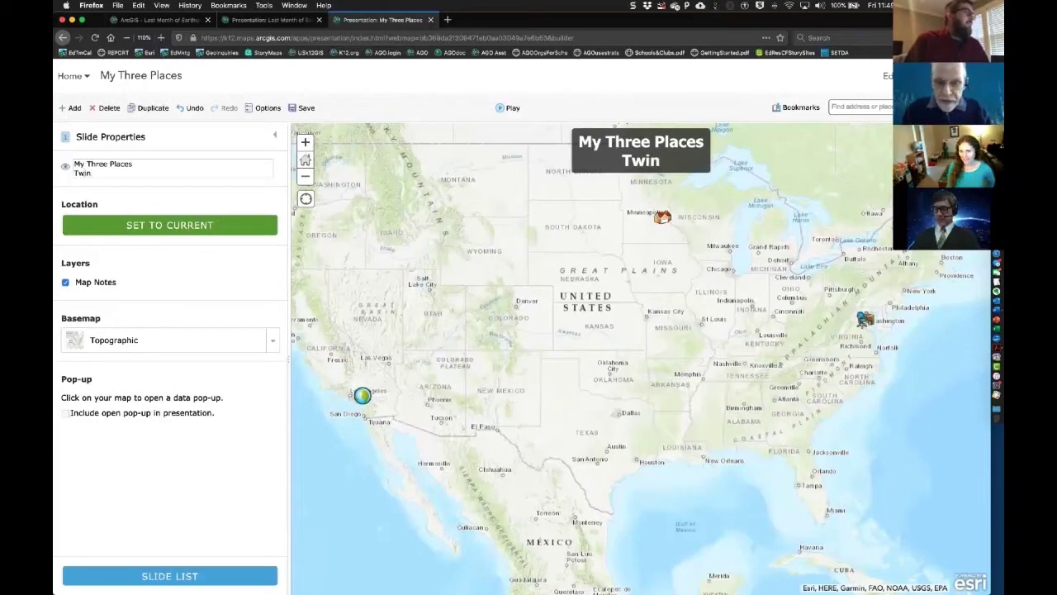
{"action": "type", "text": " Cit"}
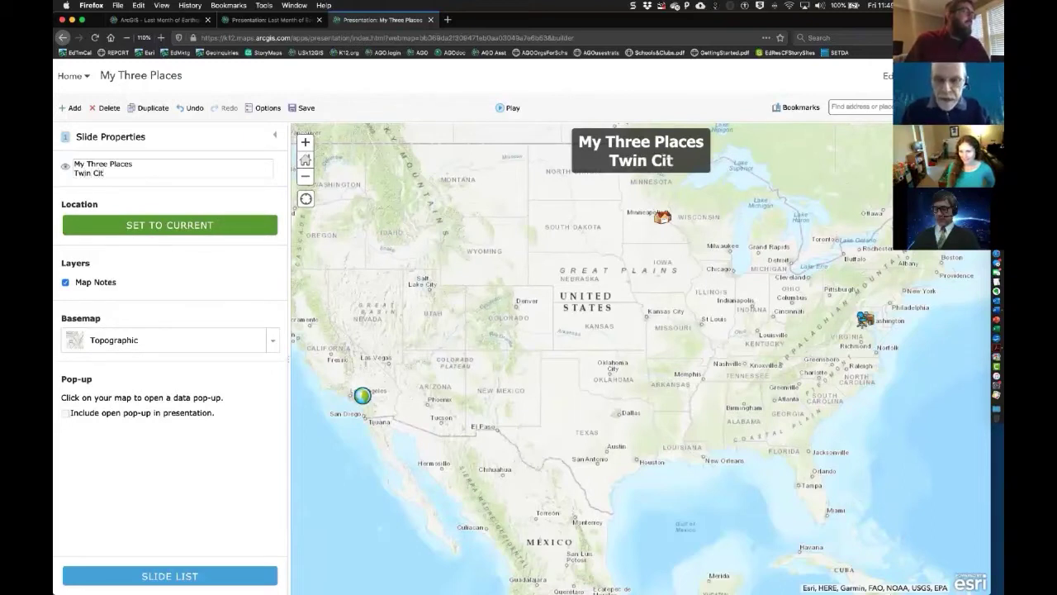
{"action": "type", "text": "ies"}
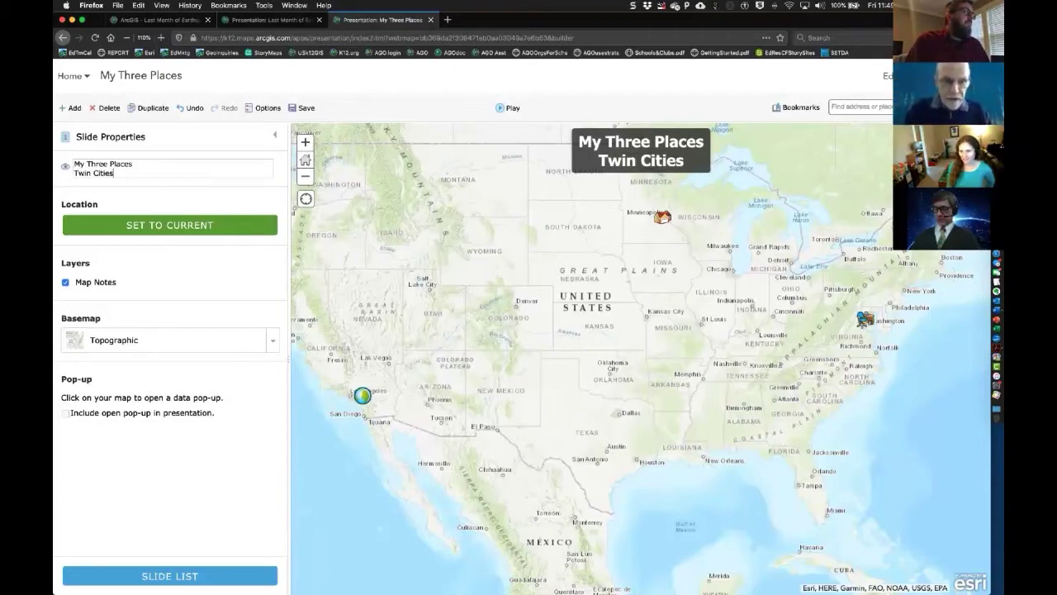
{"action": "key", "text": "Return"}
{"action": "type", "text": "R"}
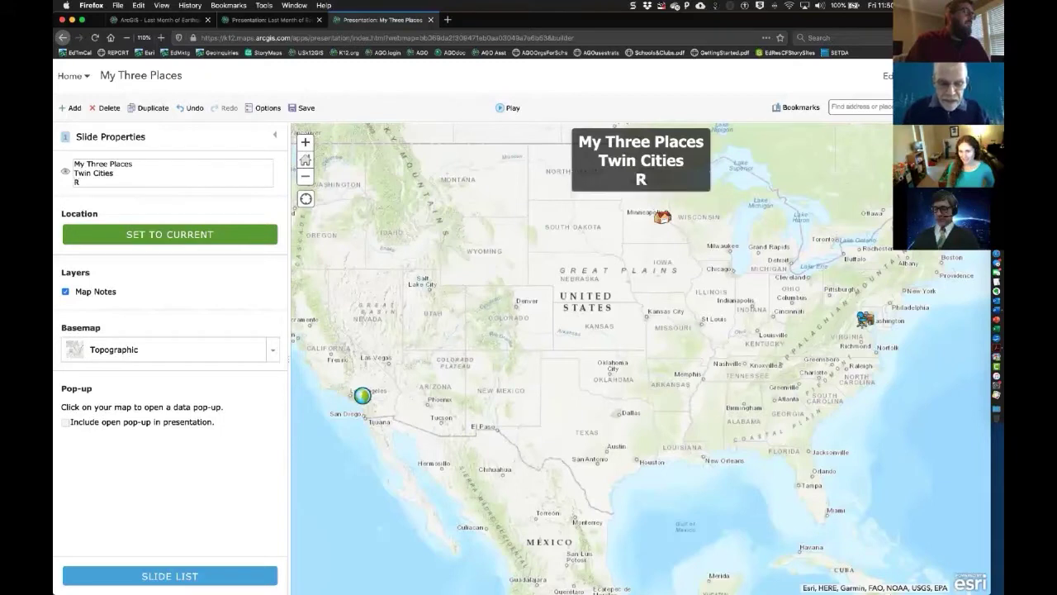
{"action": "type", "text": "edlands"}
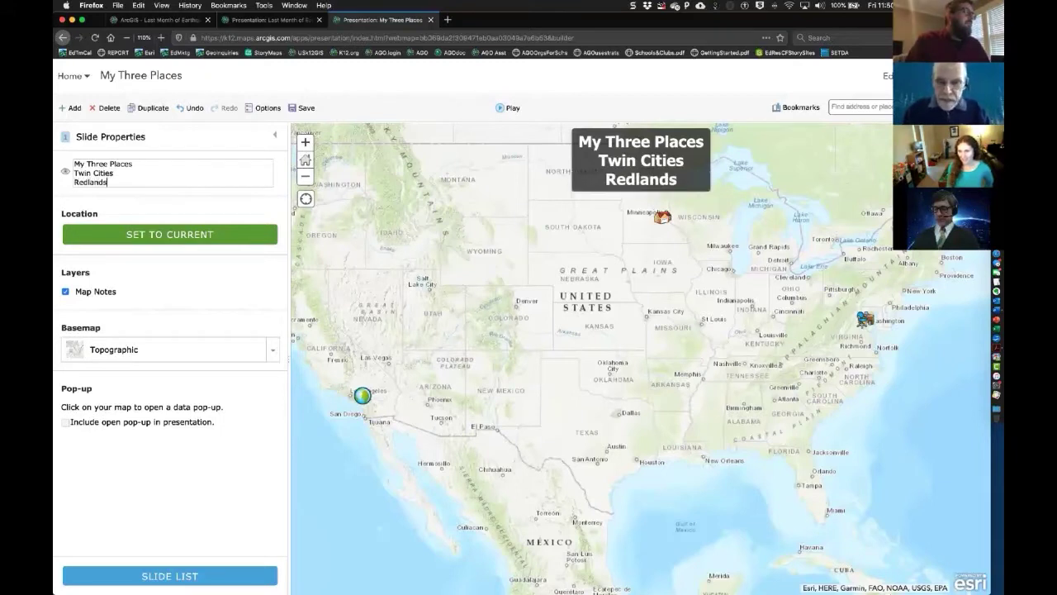
{"action": "key", "text": "Return"}
{"action": "type", "text": "Ar"}
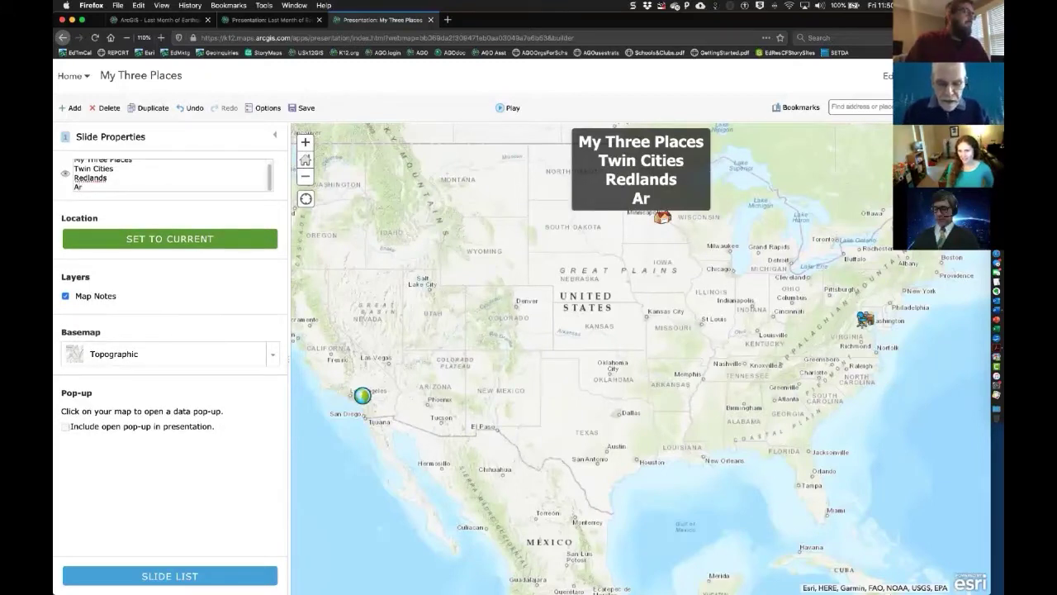
{"action": "type", "text": "lington"}
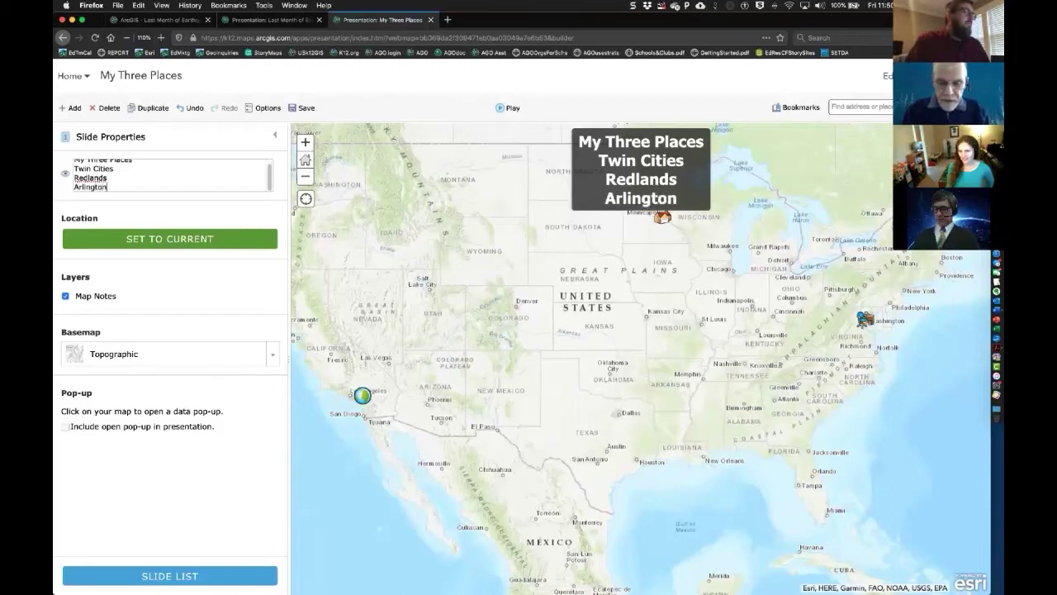
{"action": "type", "text": ","}
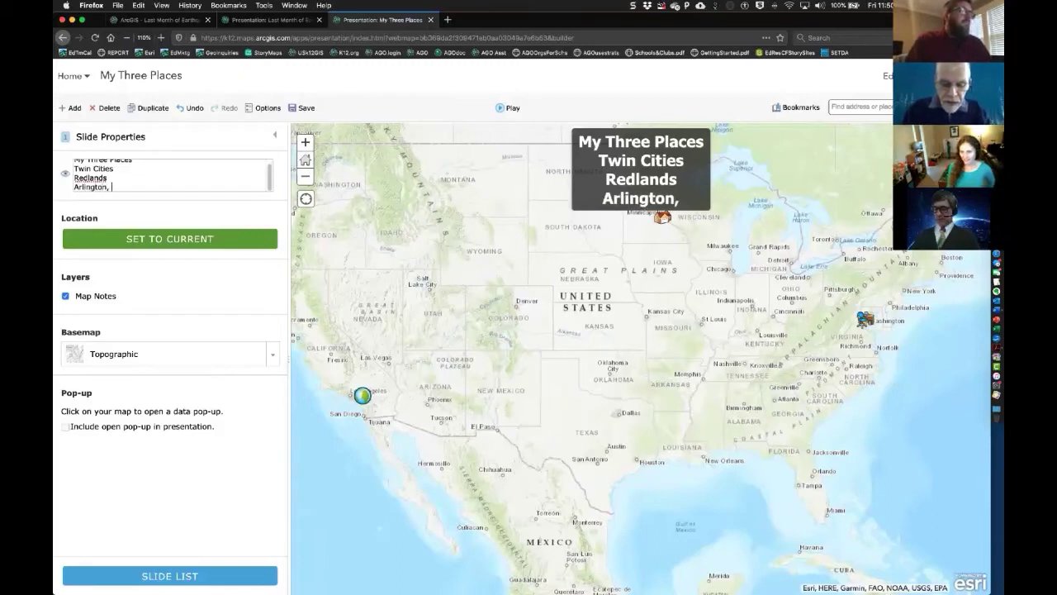
{"action": "type", "text": " VA"}
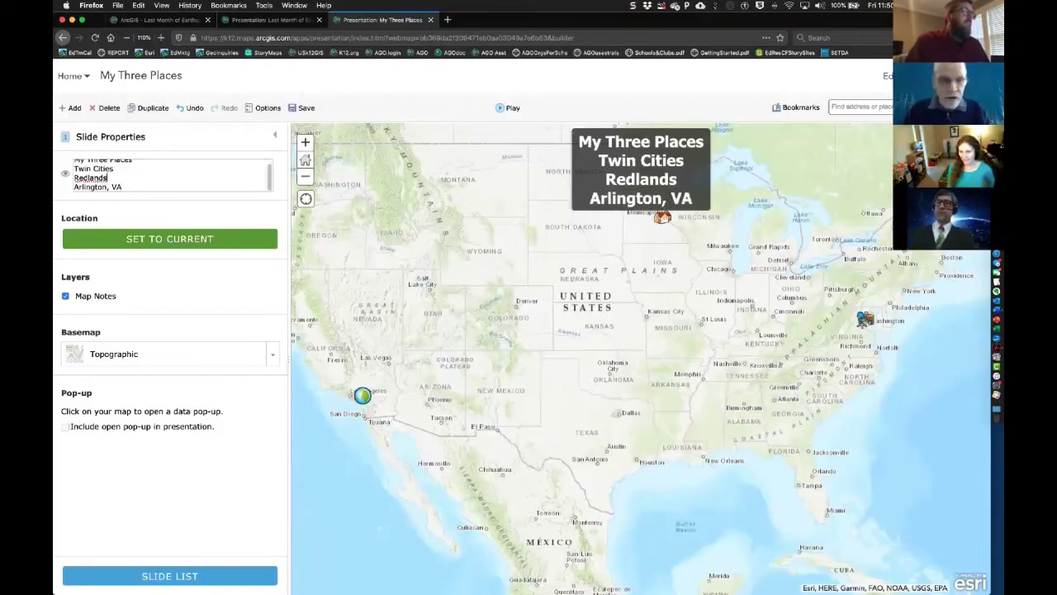
{"action": "type", "text": ","}
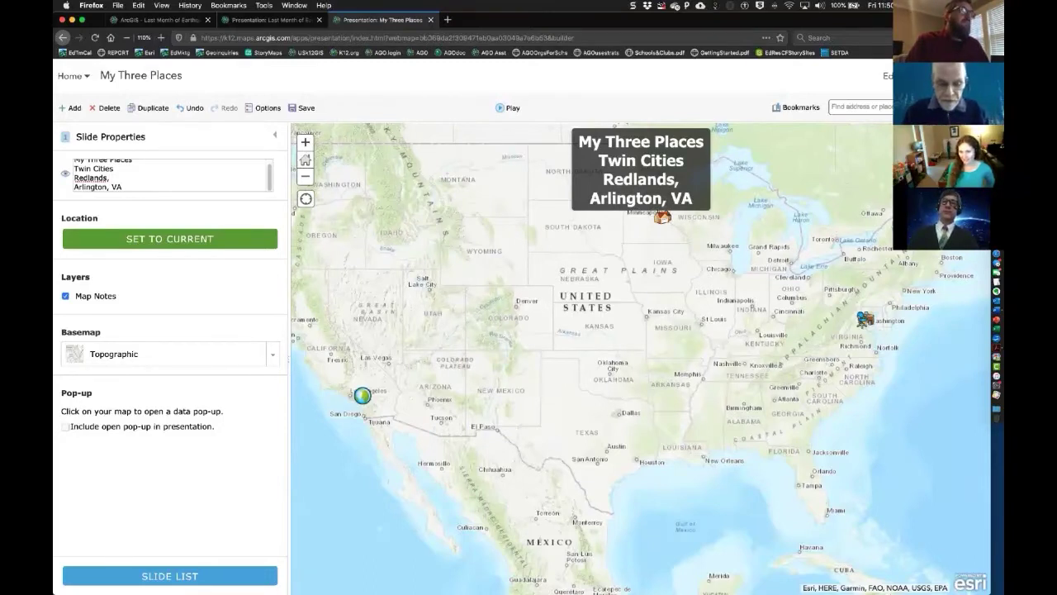
{"action": "type", "text": " CA"}
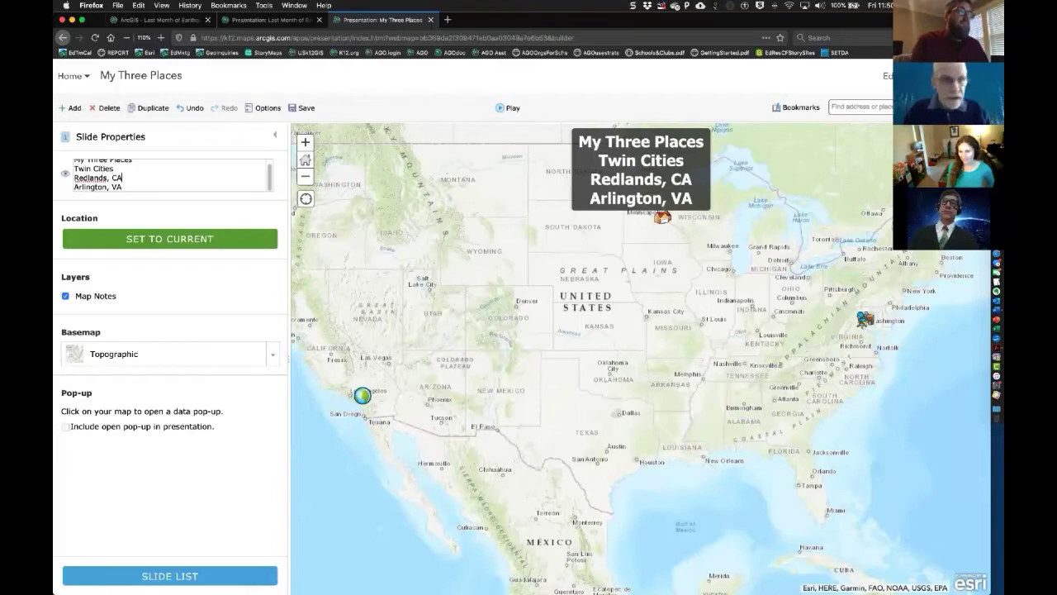
{"action": "type", "text": ", MN"}
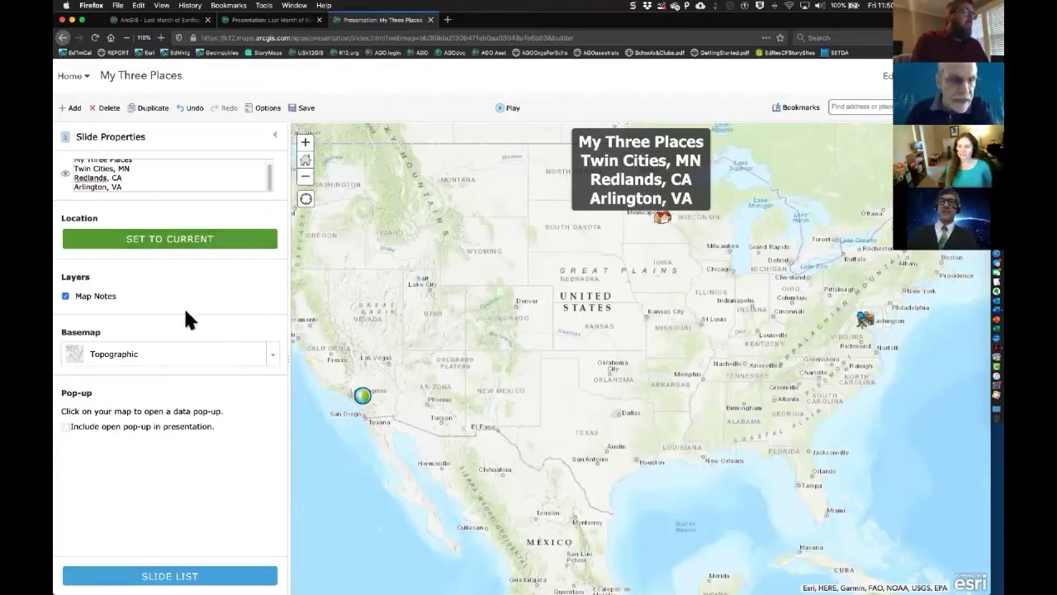
- Give slide 1 the National Geographic basemap at the current view, then add a blank second slide
{"action": "left_click", "coordinate": [169, 356]}
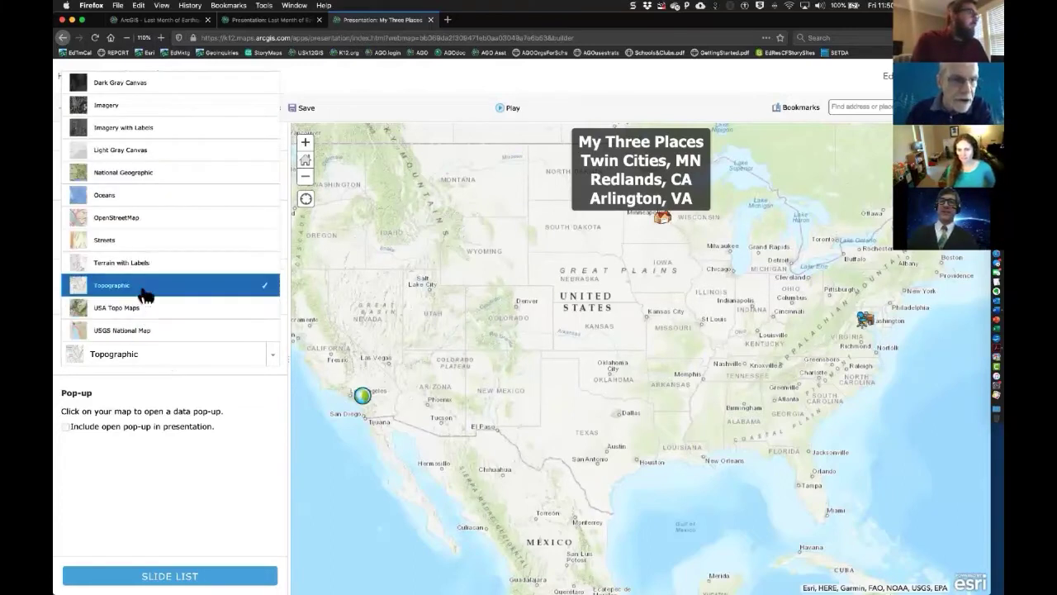
{"action": "left_click", "coordinate": [138, 178]}
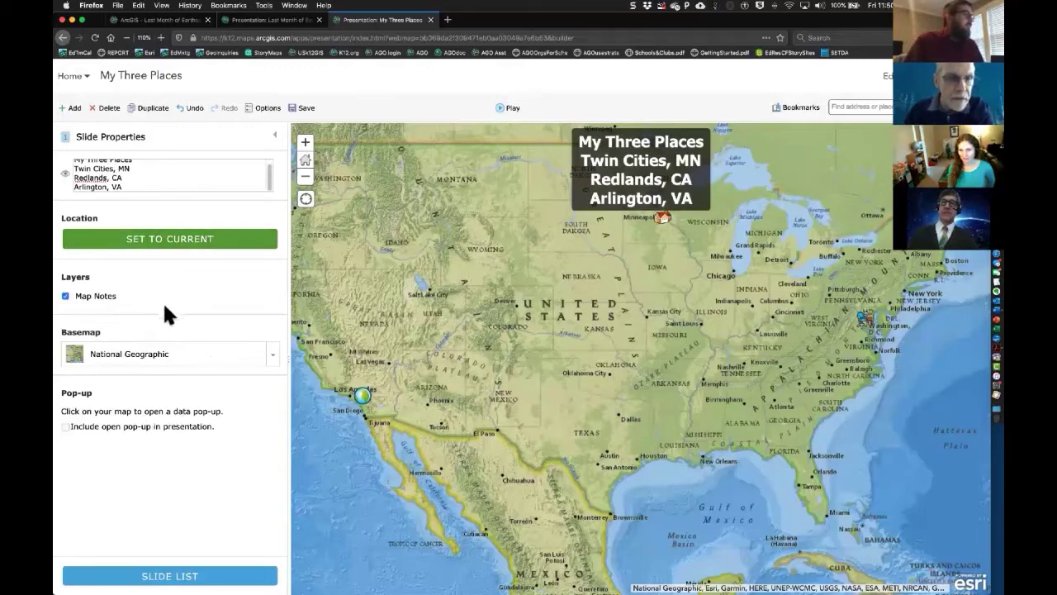
{"action": "left_click", "coordinate": [154, 236]}
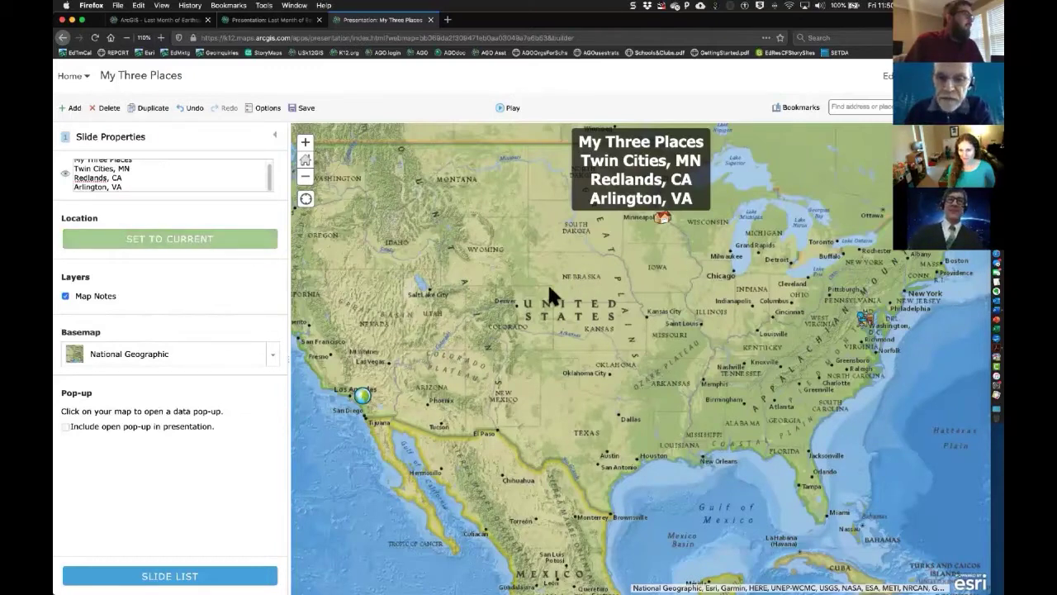
{"action": "left_click", "coordinate": [81, 110]}
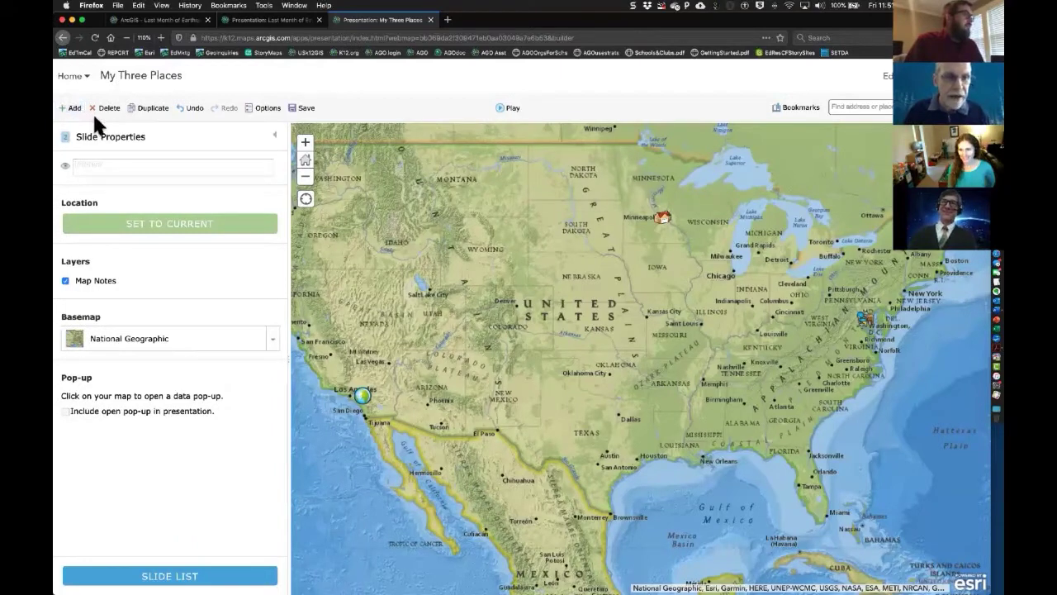
{"action": "left_click", "coordinate": [125, 168]}
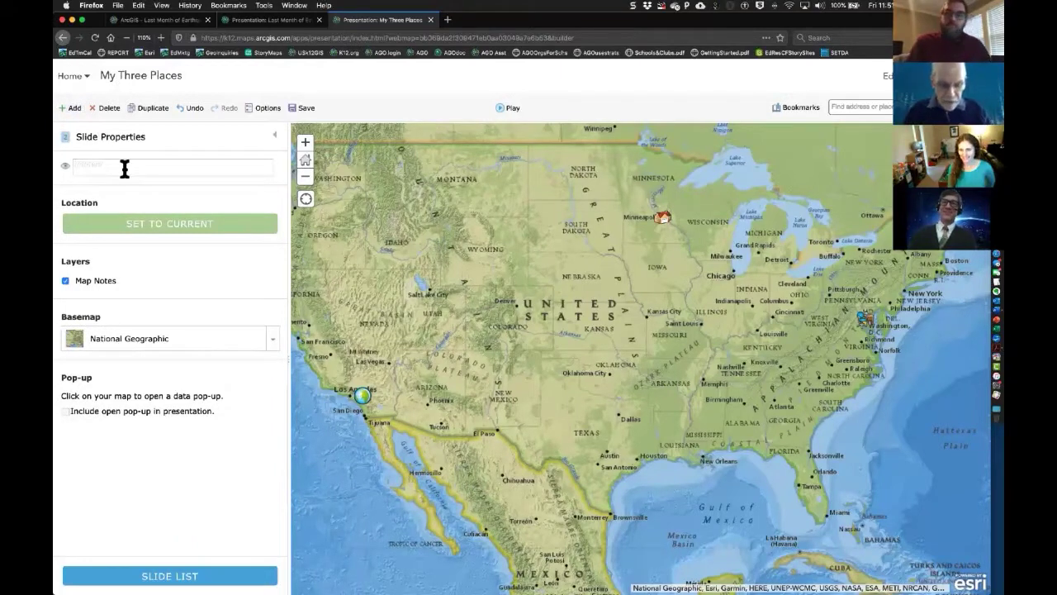
- Zoom the slide map out two levels and retitle the slide 'My World'
{"action": "type", "text": "World"}
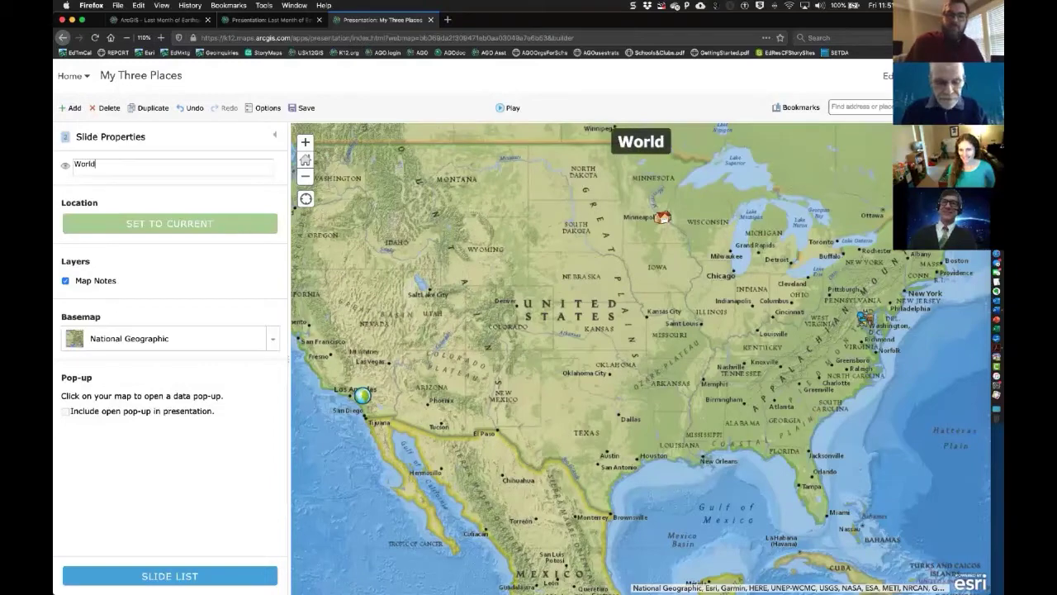
{"action": "left_click", "coordinate": [306, 179]}
{"action": "left_click", "coordinate": [306, 179]}
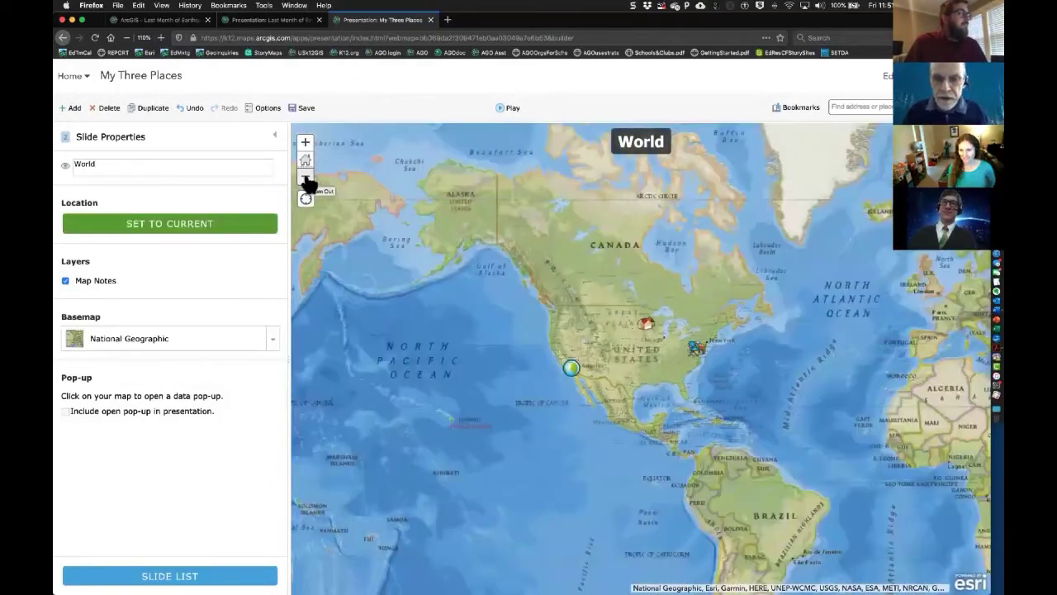
{"action": "left_click", "coordinate": [74, 164]}
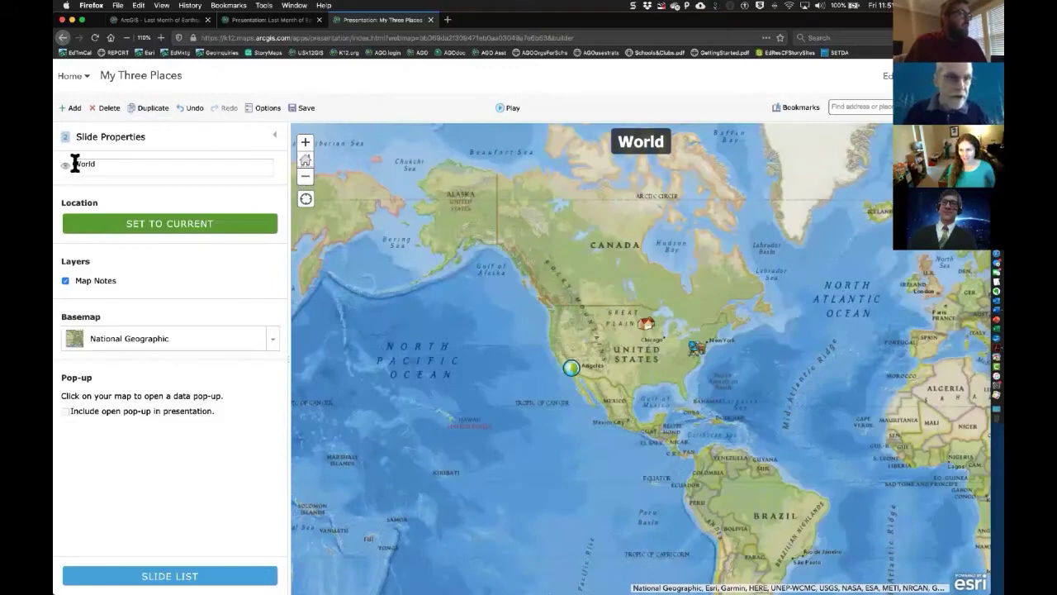
{"action": "type", "text": "My"}
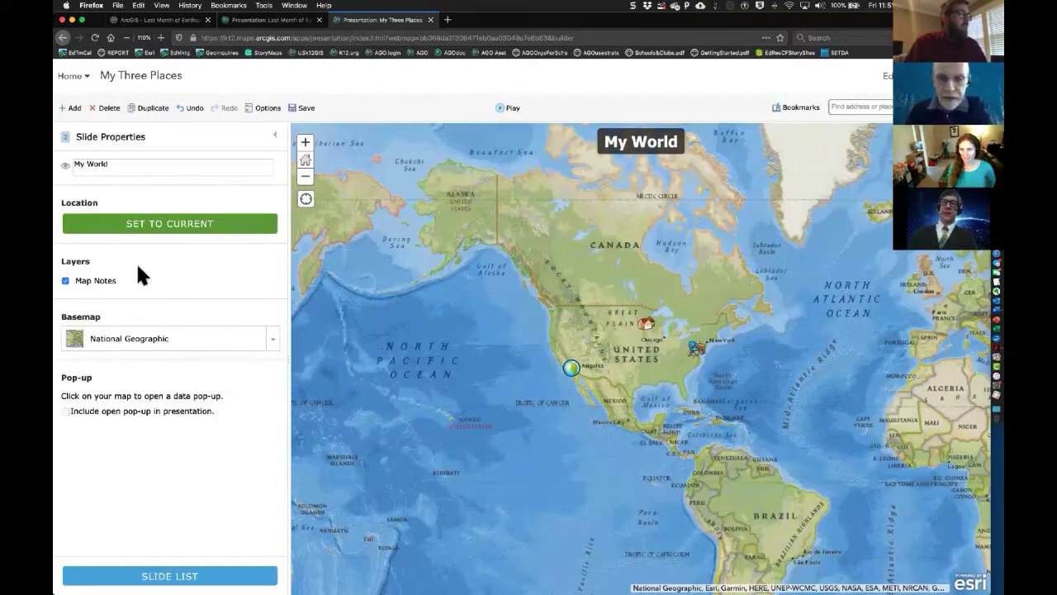
- Toggle the Map Notes layer off and on several times, leaving it visible
{"action": "left_click", "coordinate": [66, 281]}
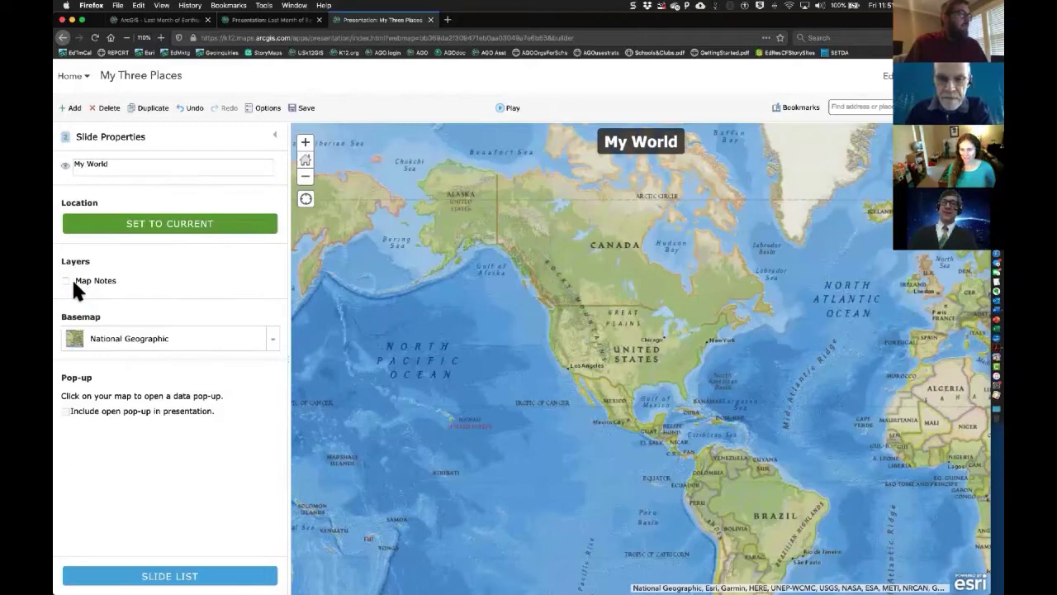
{"action": "left_click", "coordinate": [66, 282]}
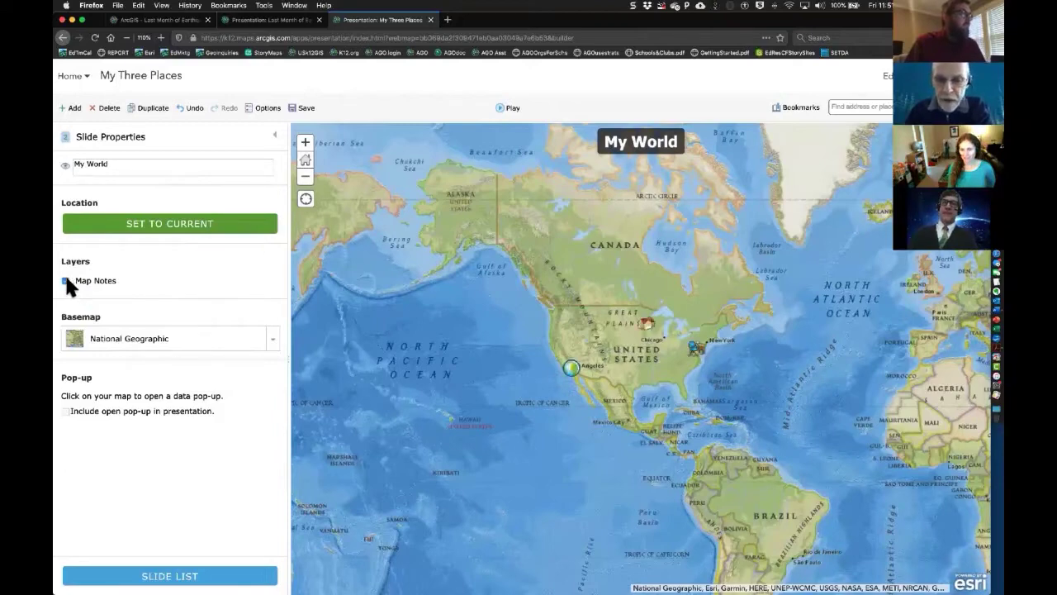
{"action": "left_click", "coordinate": [66, 281]}
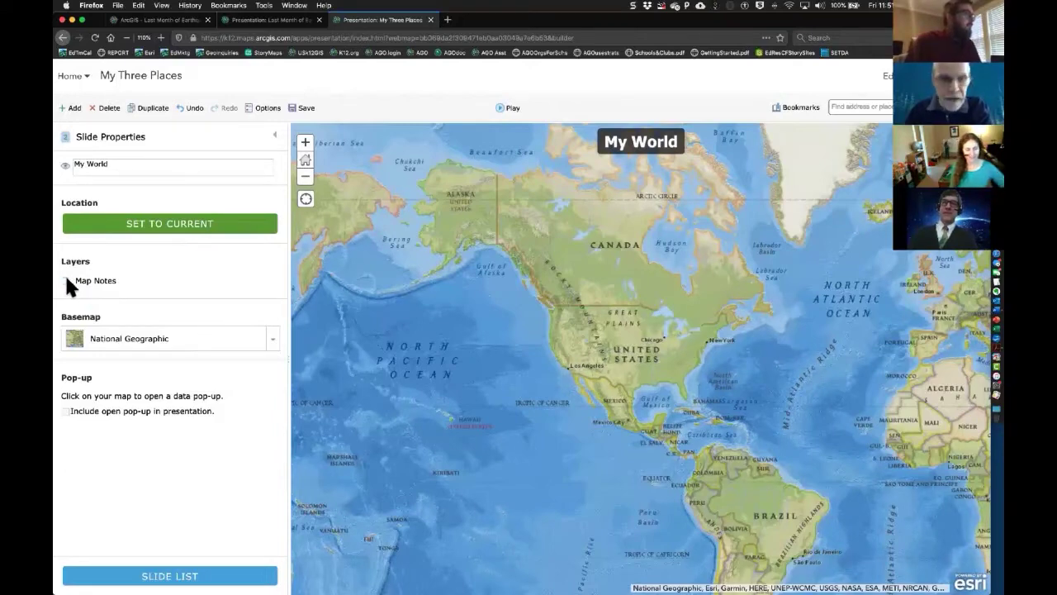
{"action": "left_click", "coordinate": [66, 282]}
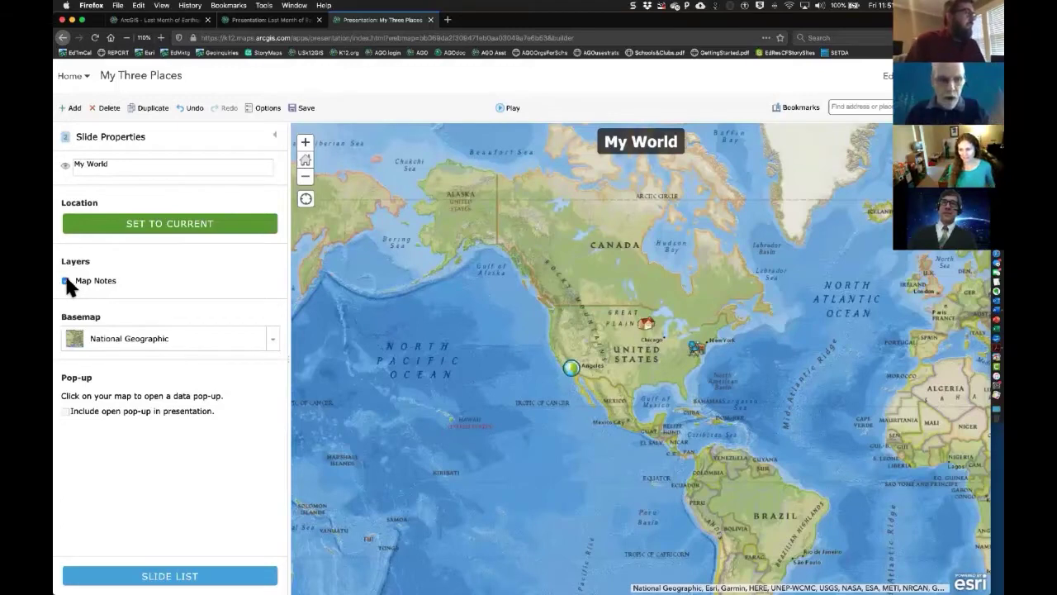
{"action": "left_click", "coordinate": [66, 282]}
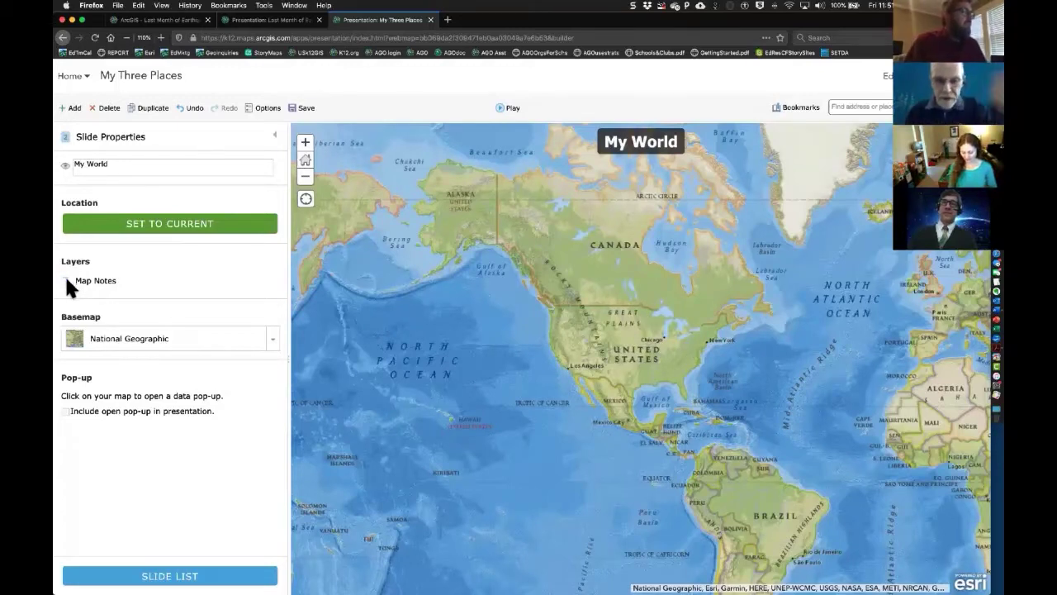
{"action": "left_click", "coordinate": [67, 281]}
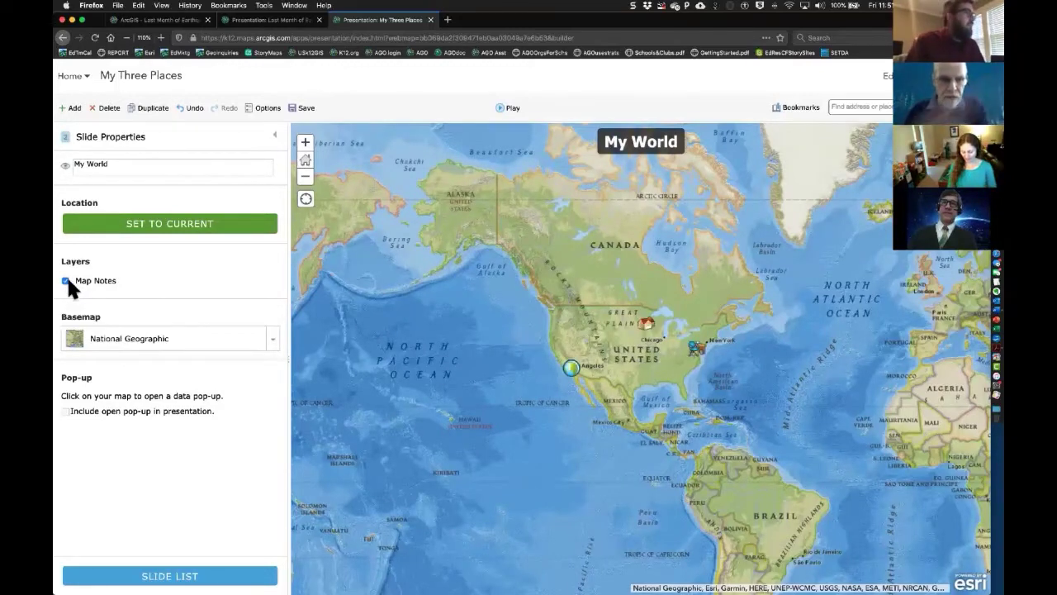
- Give My World the Oceans basemap and include the open NATIVE HOME pop-up
{"action": "left_click", "coordinate": [268, 340]}
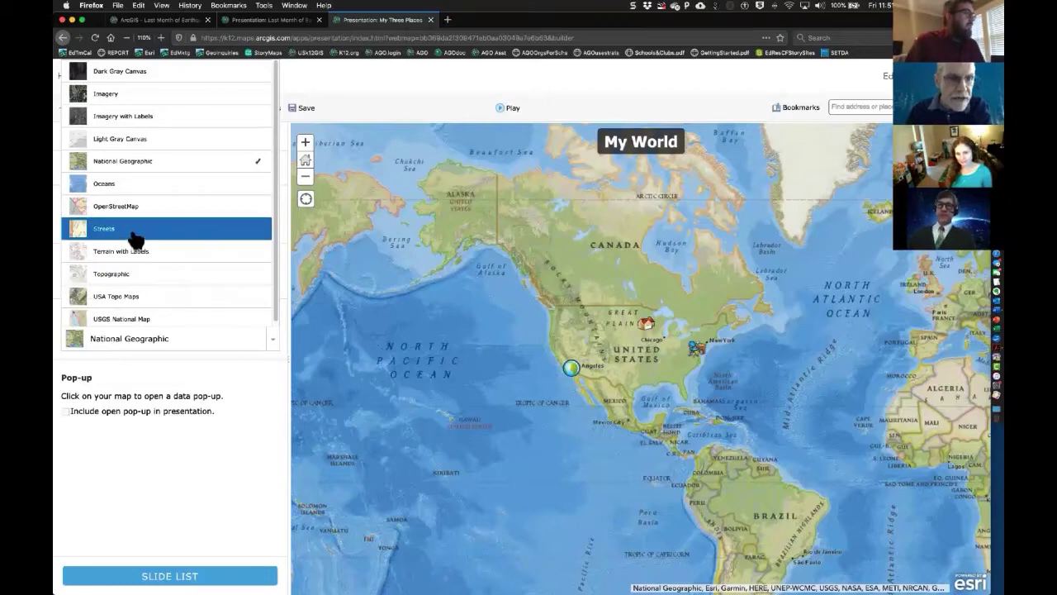
{"action": "left_click", "coordinate": [136, 182]}
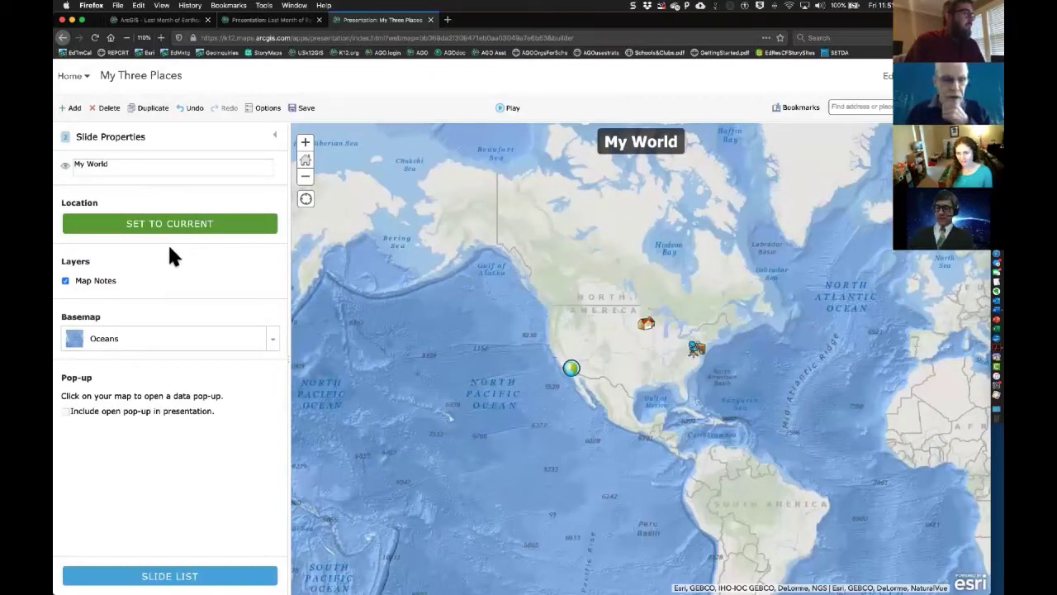
{"action": "left_click", "coordinate": [645, 326]}
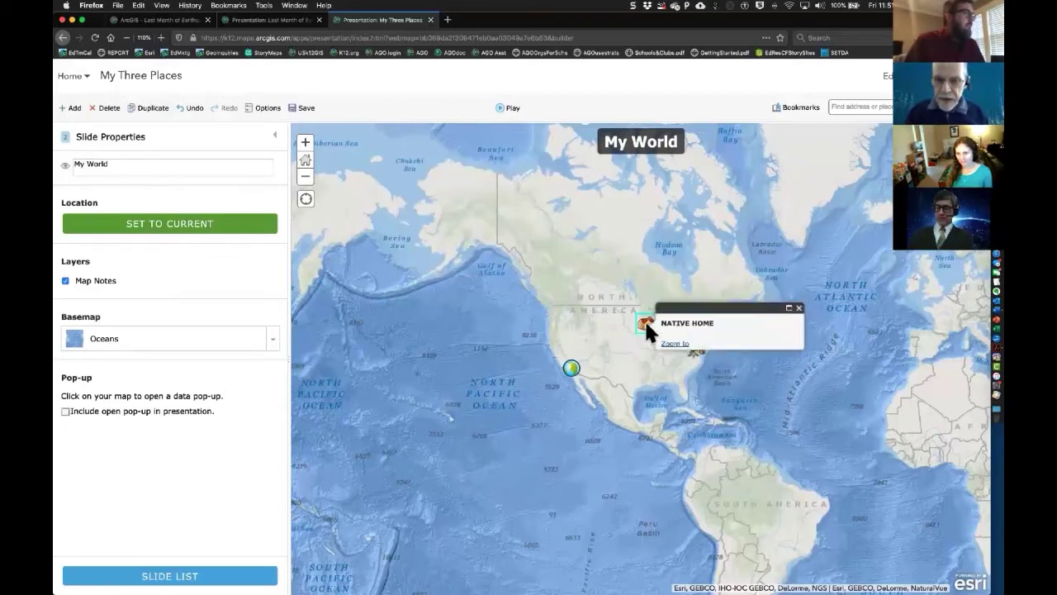
{"action": "left_click", "coordinate": [66, 411]}
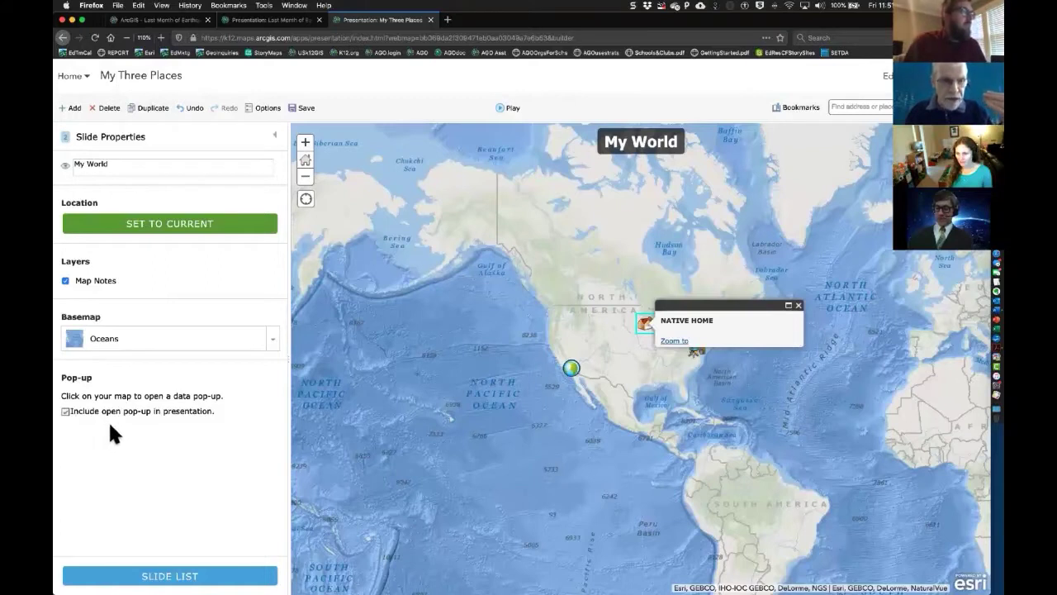
{"action": "left_click", "coordinate": [206, 576]}
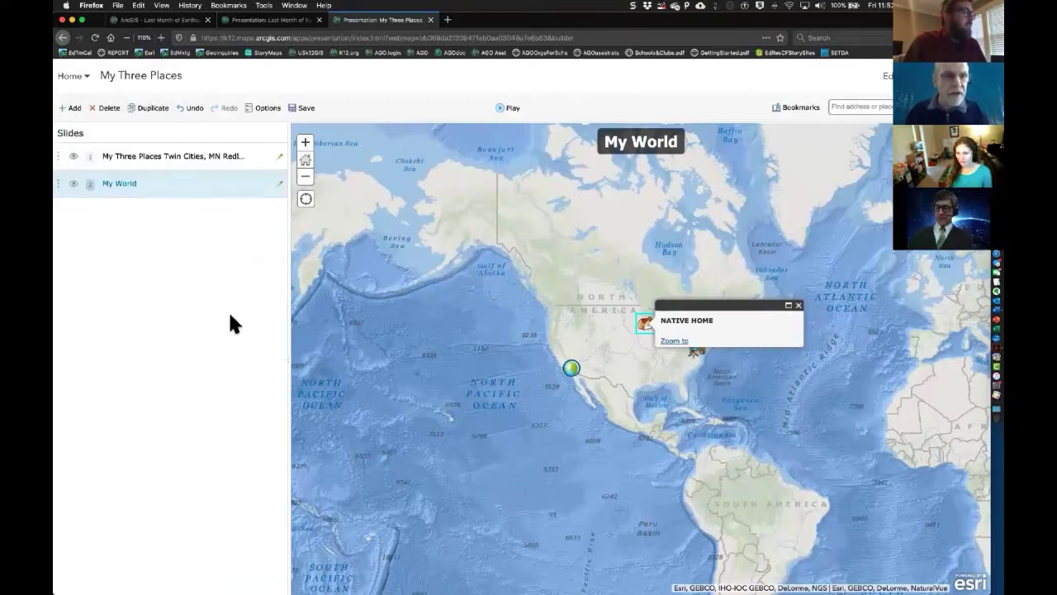
- Zoom My World out, save that view as its location, and drag it to slide 1
{"action": "left_click", "coordinate": [185, 157]}
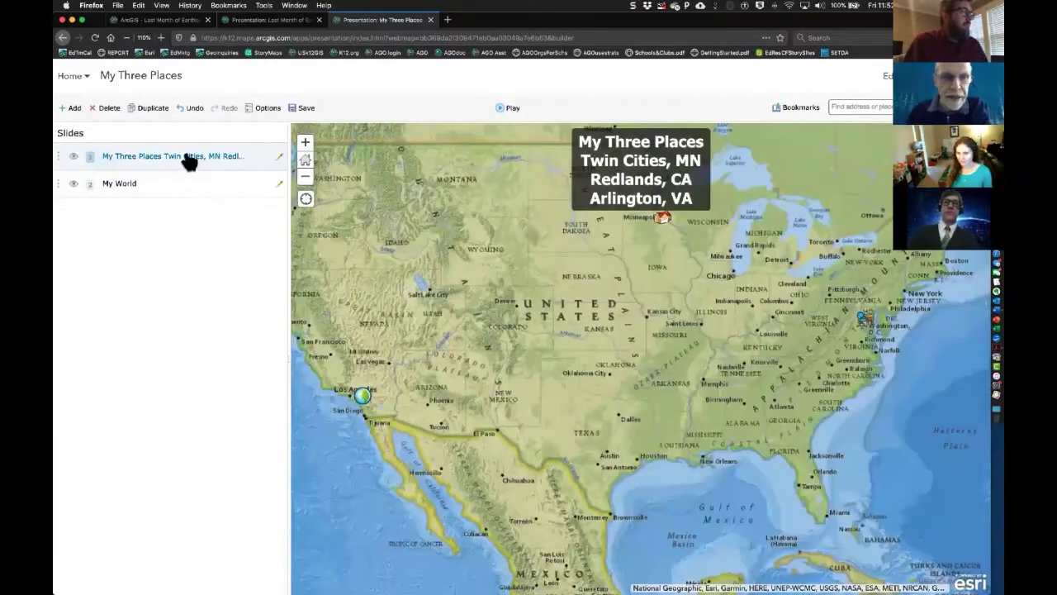
{"action": "left_click", "coordinate": [137, 183]}
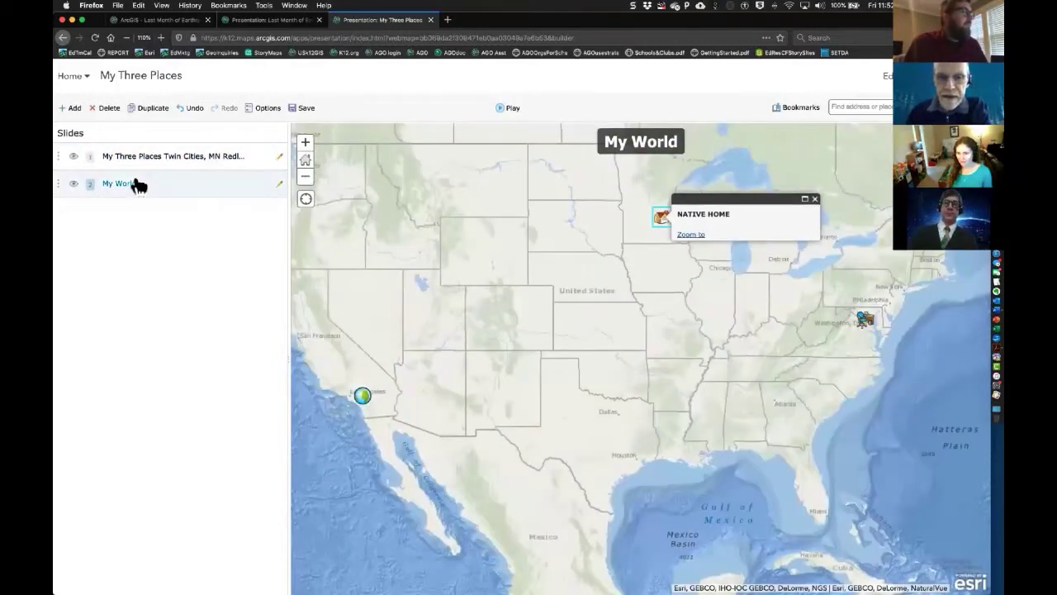
{"action": "left_click", "coordinate": [305, 177]}
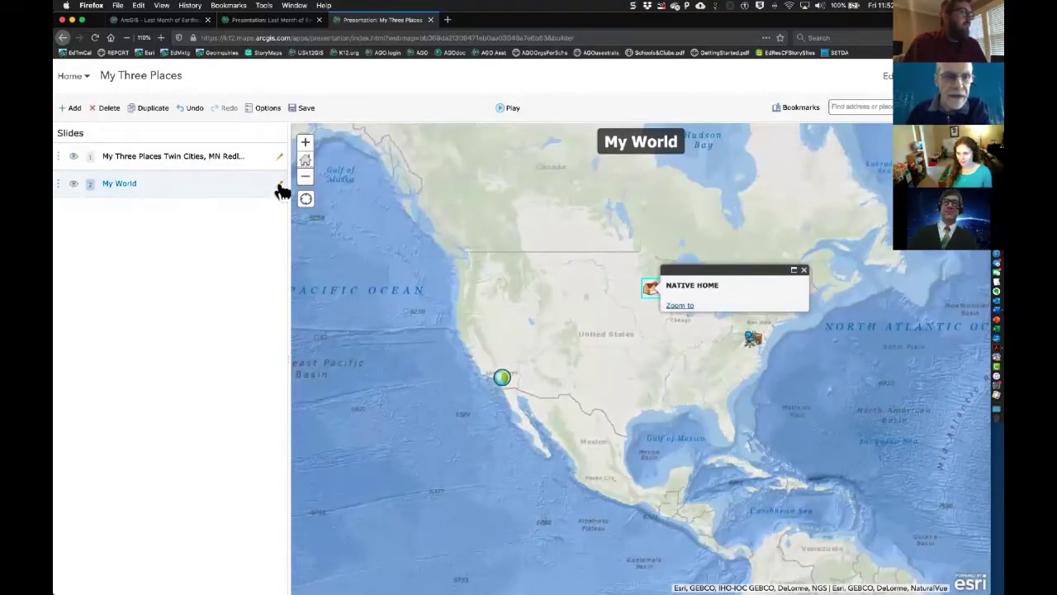
{"action": "left_click", "coordinate": [279, 187]}
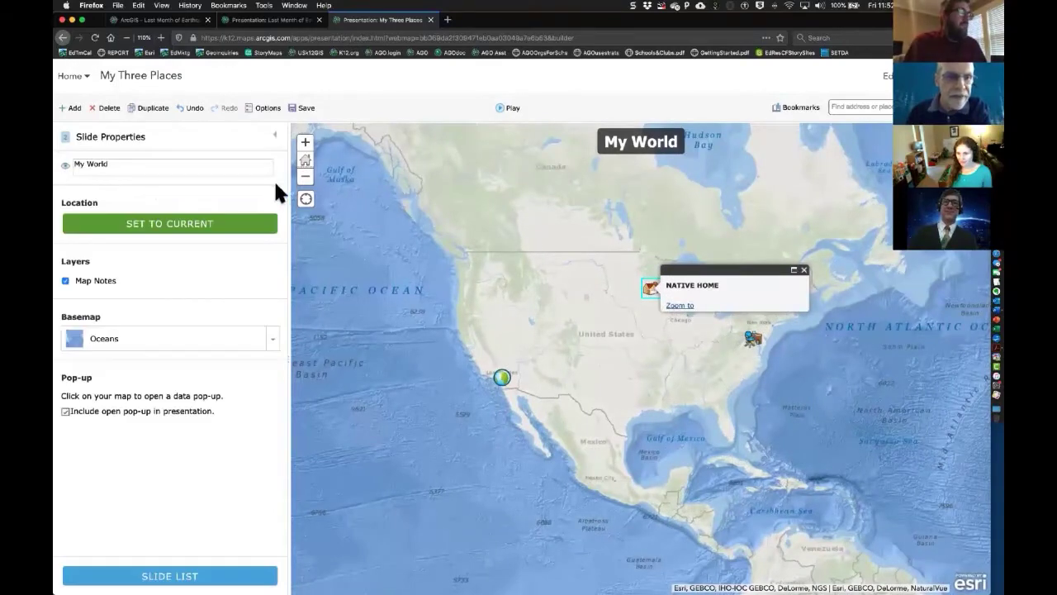
{"action": "left_click", "coordinate": [306, 177]}
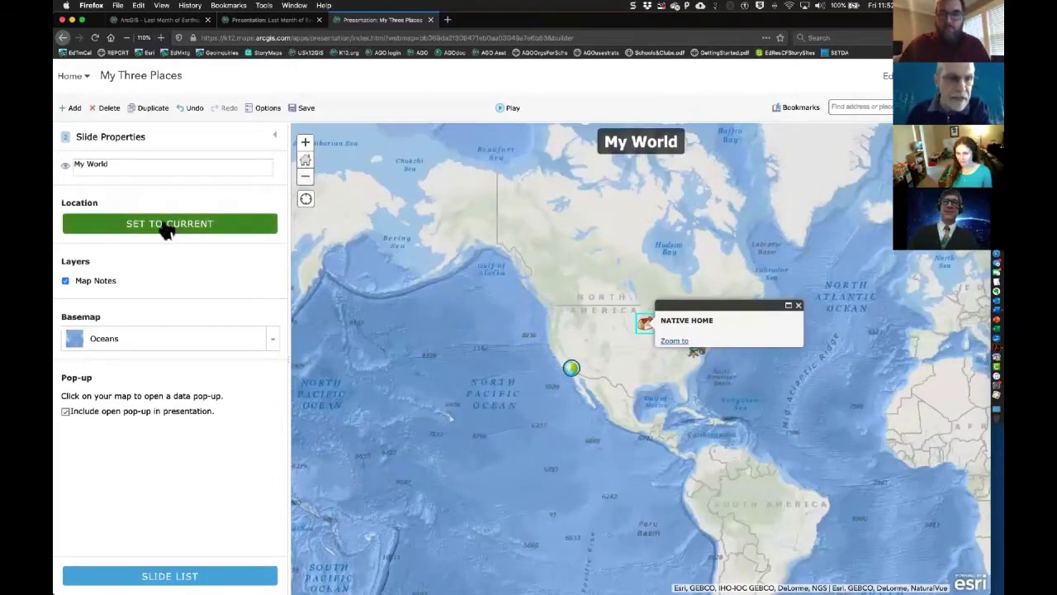
{"action": "left_click", "coordinate": [167, 229]}
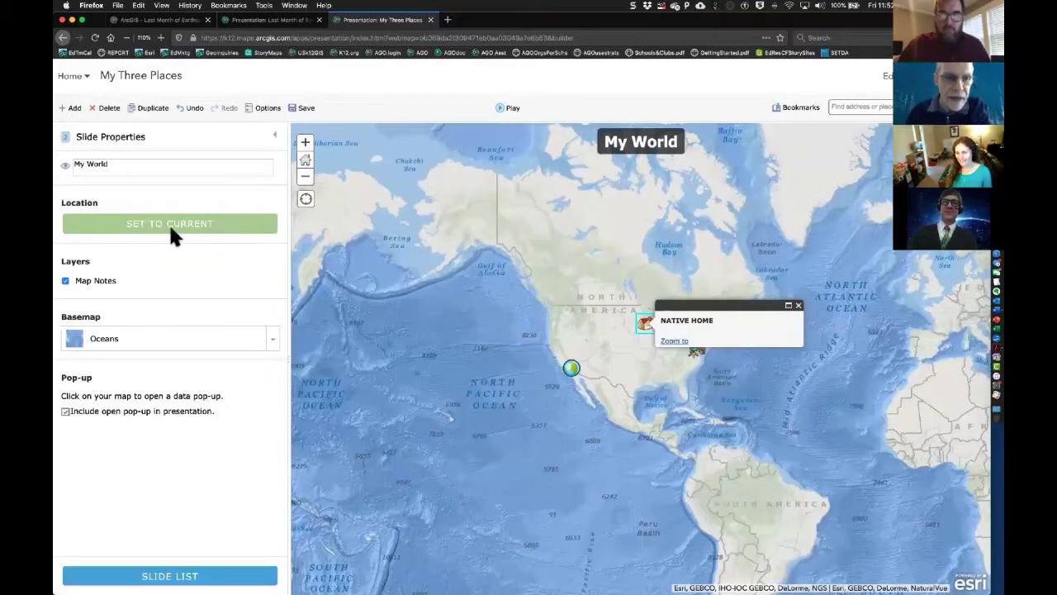
{"action": "left_click", "coordinate": [178, 577]}
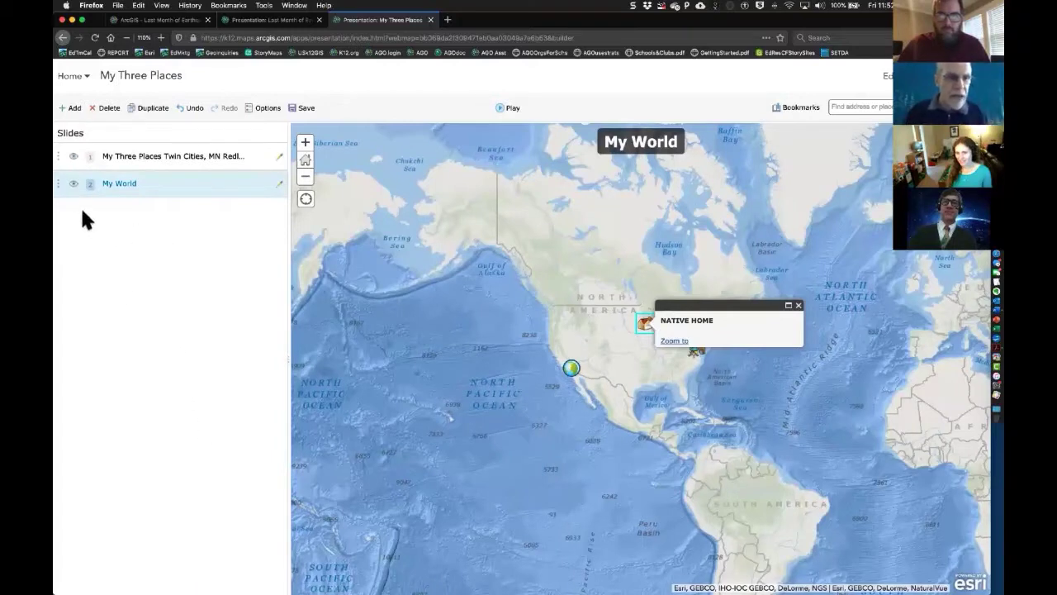
{"action": "left_click_drag", "start_coordinate": [68, 180], "coordinate": [68, 155]}
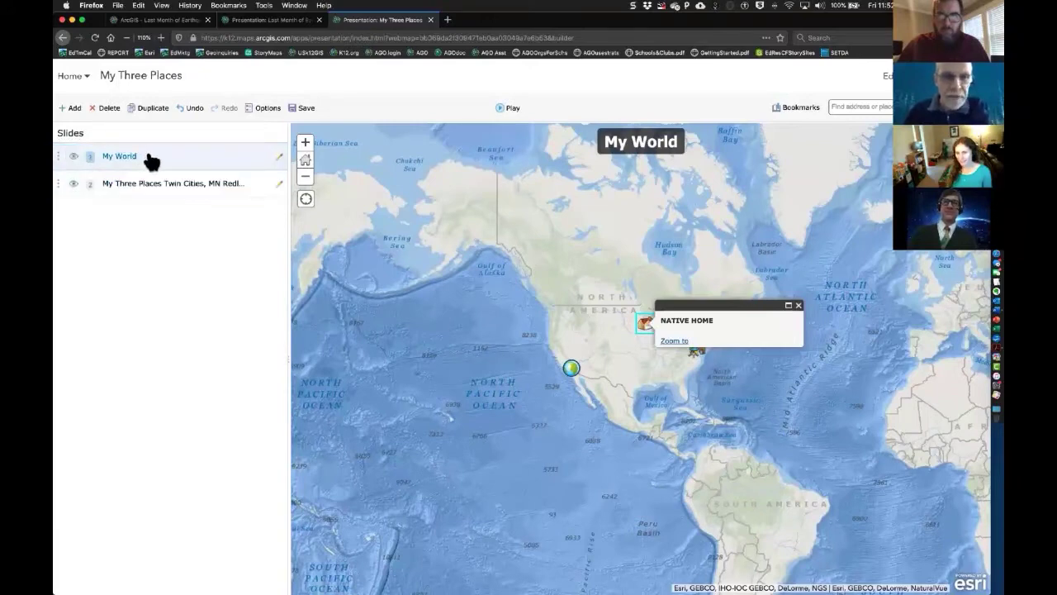
- Play the presentation, saving its changes when prompted and confirming the save
{"action": "left_click", "coordinate": [508, 109]}
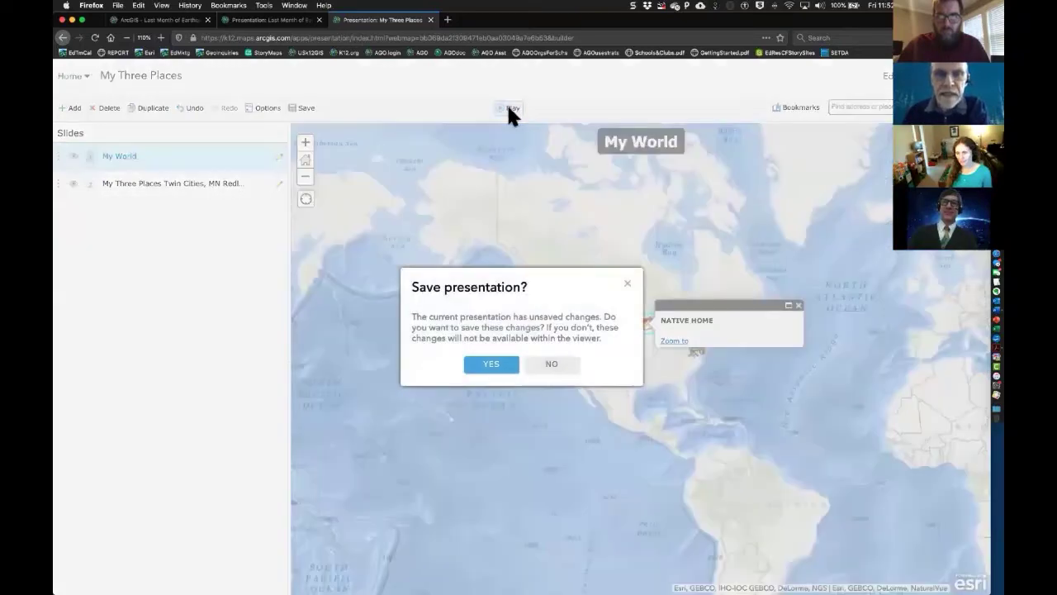
{"action": "left_click", "coordinate": [493, 366]}
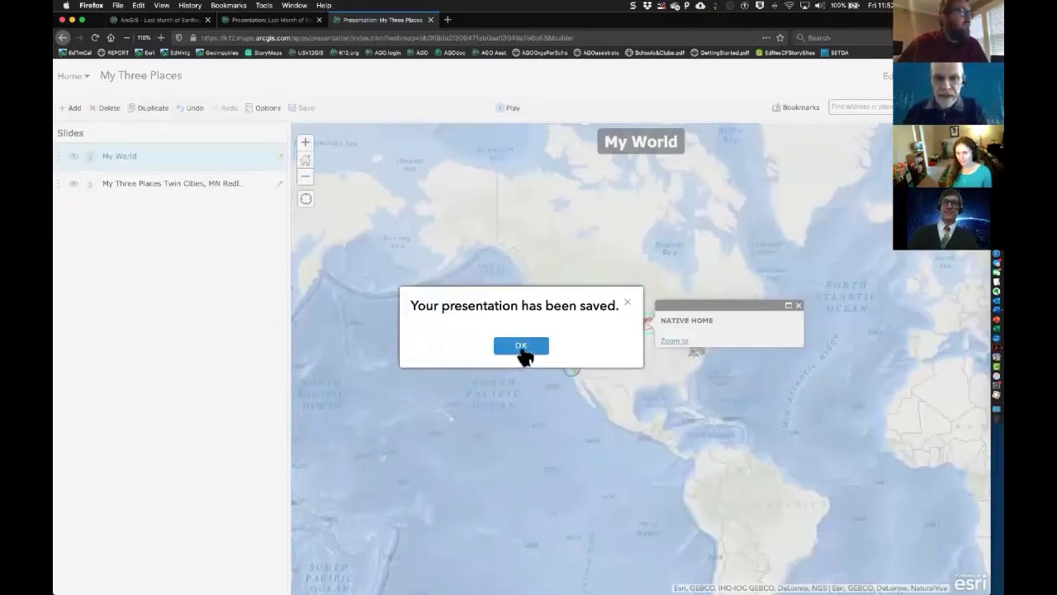
{"action": "left_click", "coordinate": [522, 347]}
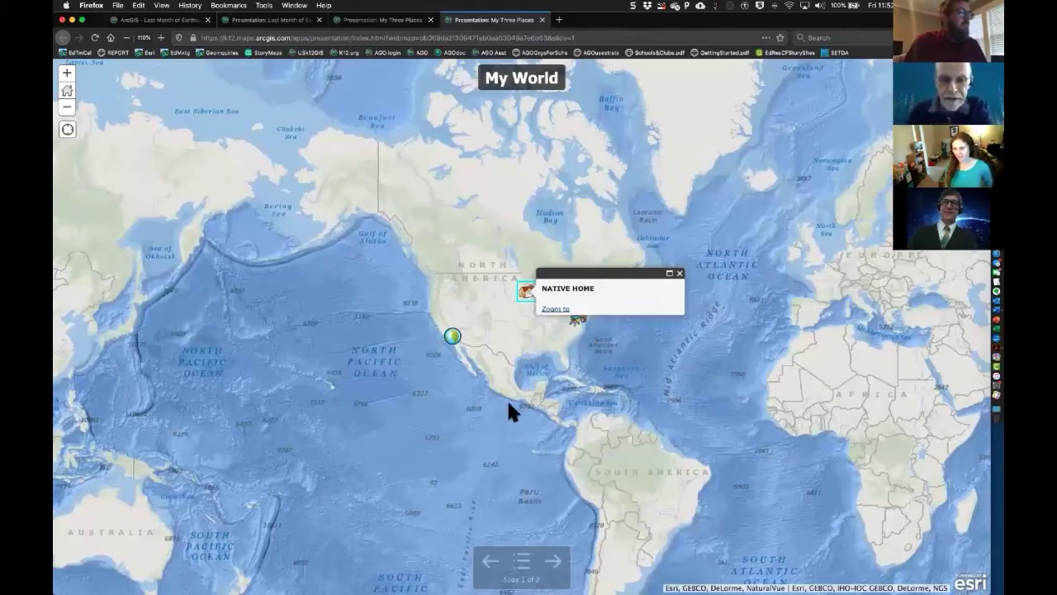
- Pan the player map east and back to North America, then open the NATIVE HOME pop-up
{"action": "left_click_drag", "start_coordinate": [839, 350], "coordinate": [554, 366]}
{"action": "left_click_drag", "start_coordinate": [778, 353], "coordinate": [563, 368]}
{"action": "left_click_drag", "start_coordinate": [450, 357], "coordinate": [637, 363]}
{"action": "left_click_drag", "start_coordinate": [441, 335], "coordinate": [627, 386]}
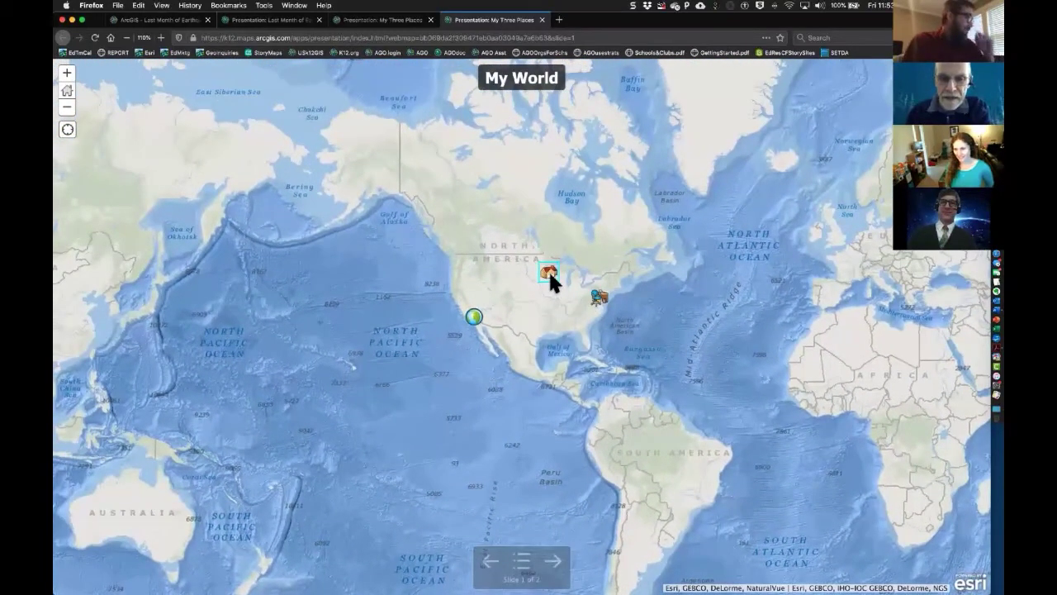
{"action": "left_click", "coordinate": [549, 274]}
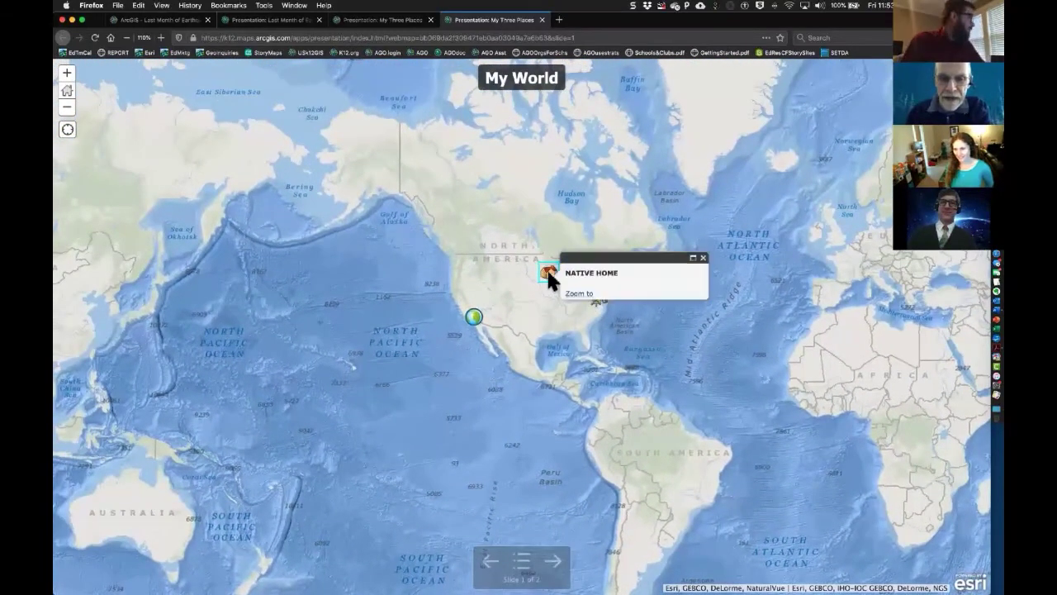
- Jump between the My Three Places and My World slides, then close the player
{"action": "left_click", "coordinate": [520, 570]}
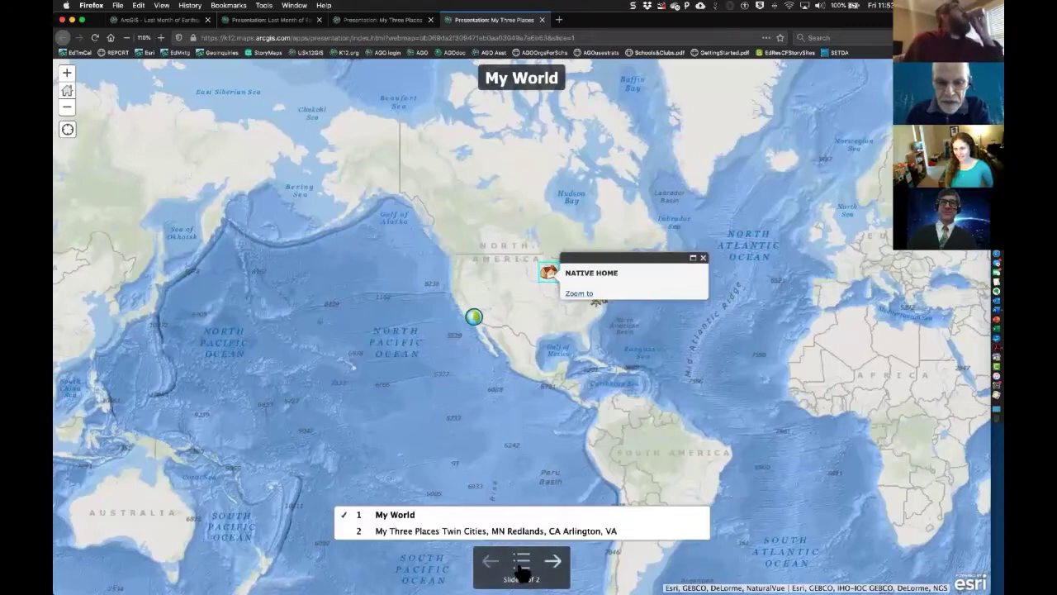
{"action": "left_click", "coordinate": [503, 531]}
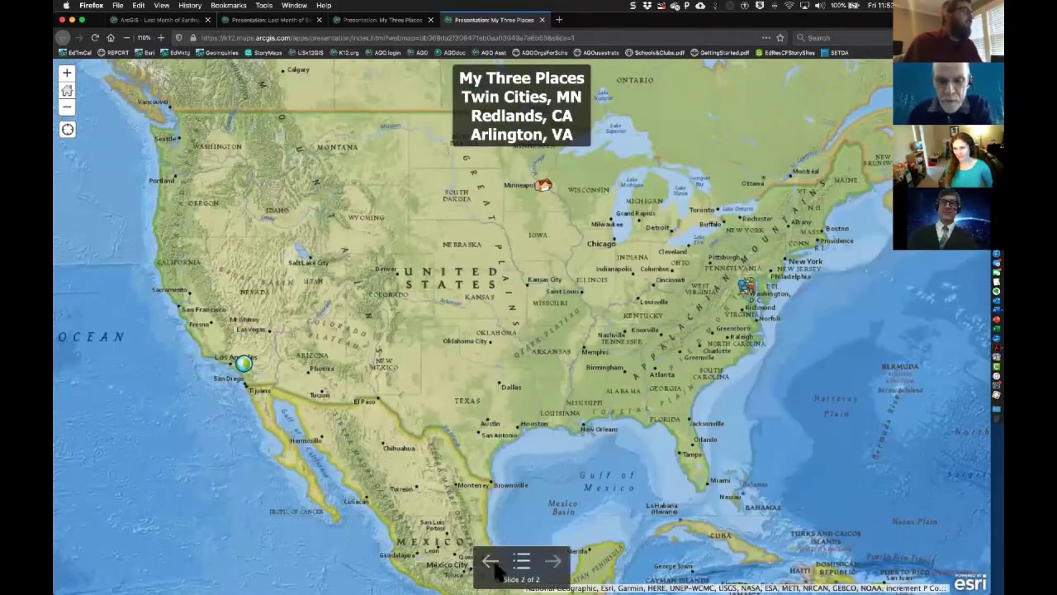
{"action": "left_click", "coordinate": [493, 562]}
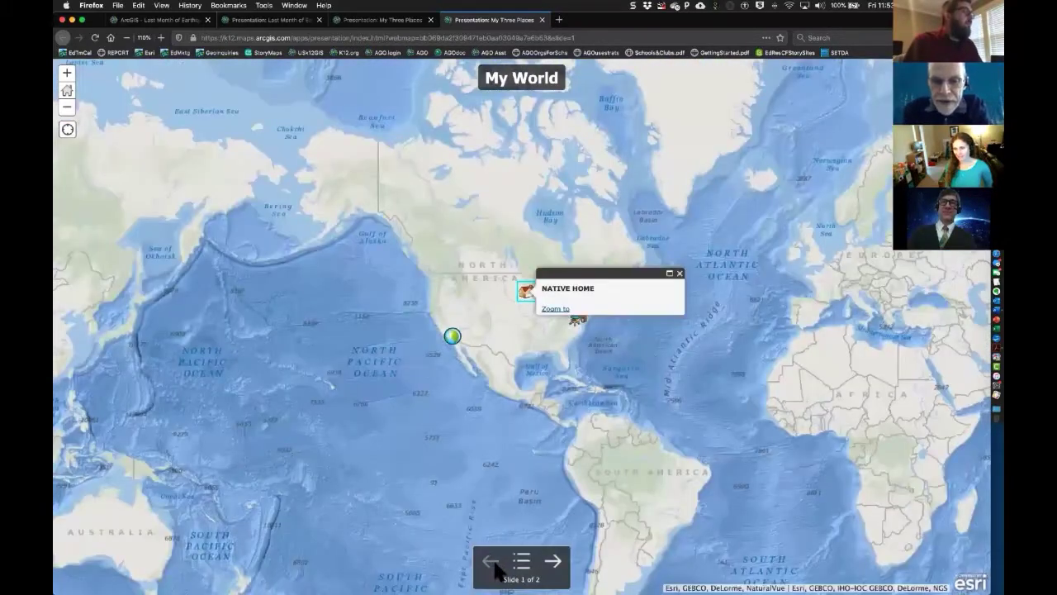
{"action": "left_click", "coordinate": [556, 565]}
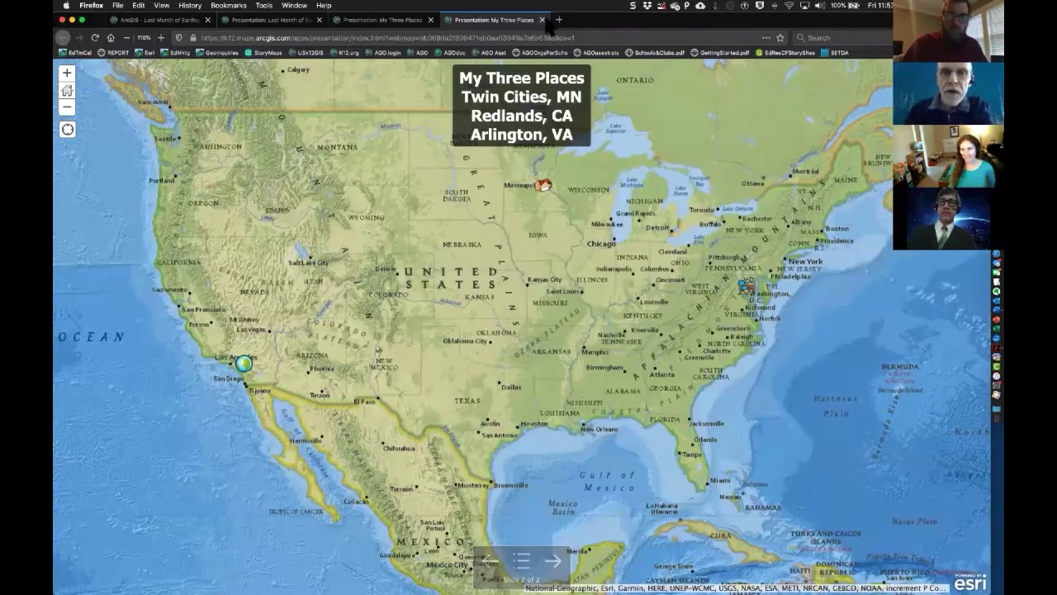
{"action": "left_click", "coordinate": [542, 19]}
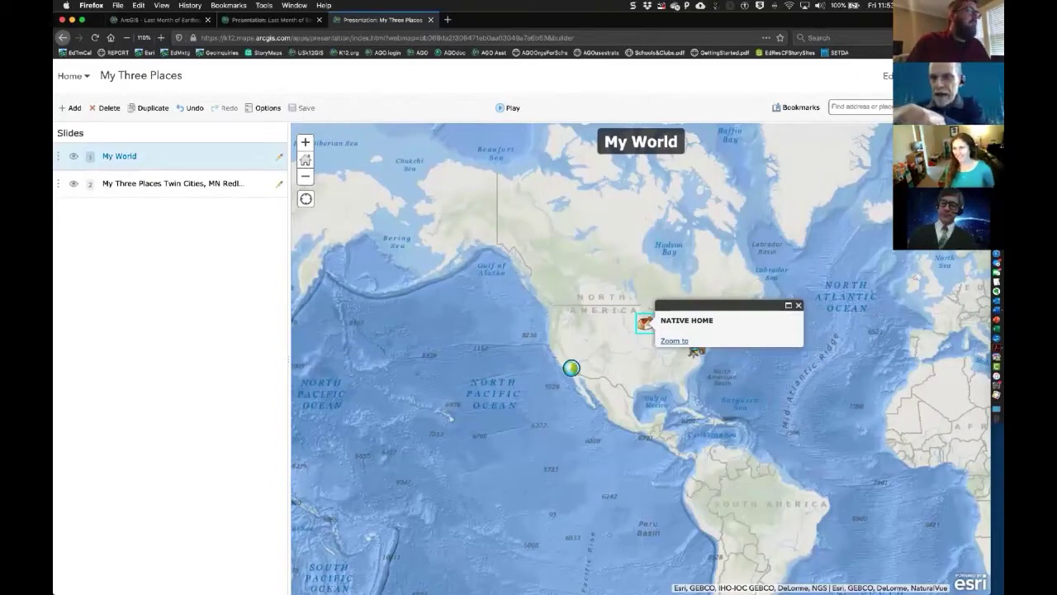
- Open the web map and zoom in over the Pacific onto Maui and Kaho'olawe
{"action": "left_click", "coordinate": [925, 76]}
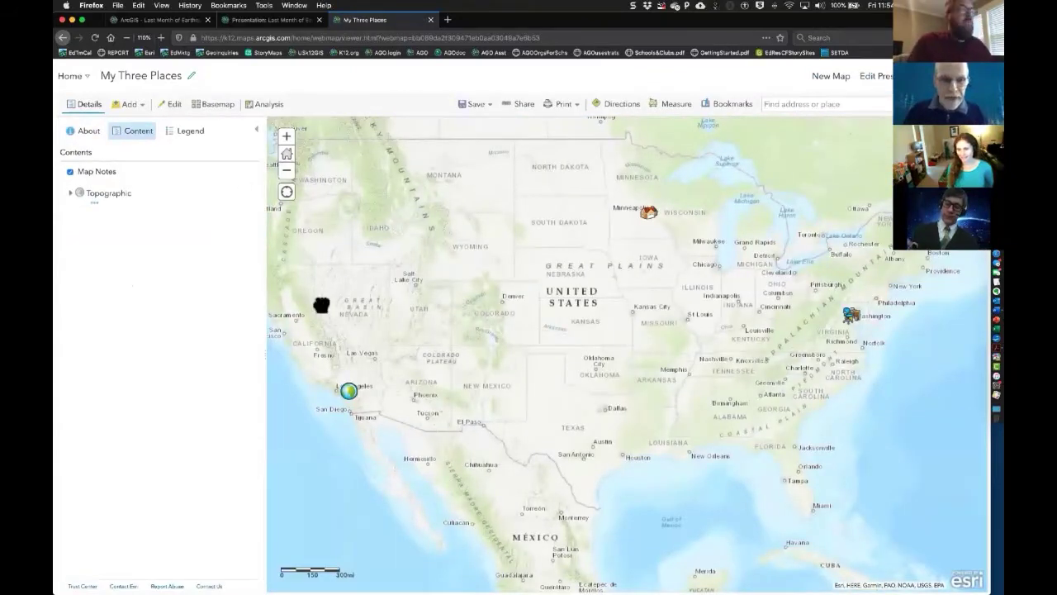
{"action": "left_click_drag", "start_coordinate": [321, 305], "coordinate": [503, 278]}
{"action": "left_click_drag", "start_coordinate": [424, 314], "coordinate": [635, 255]}
{"action": "left_click_drag", "start_coordinate": [561, 372], "coordinate": [614, 320]}
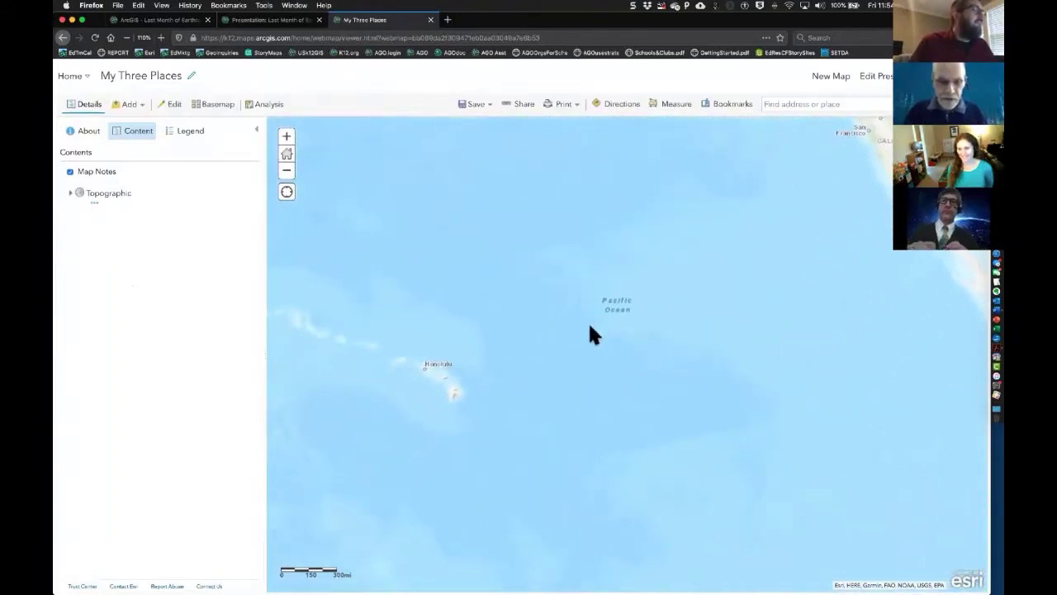
{"action": "left_click_drag", "start_coordinate": [388, 341], "coordinate": [488, 415], "text": "shift"}
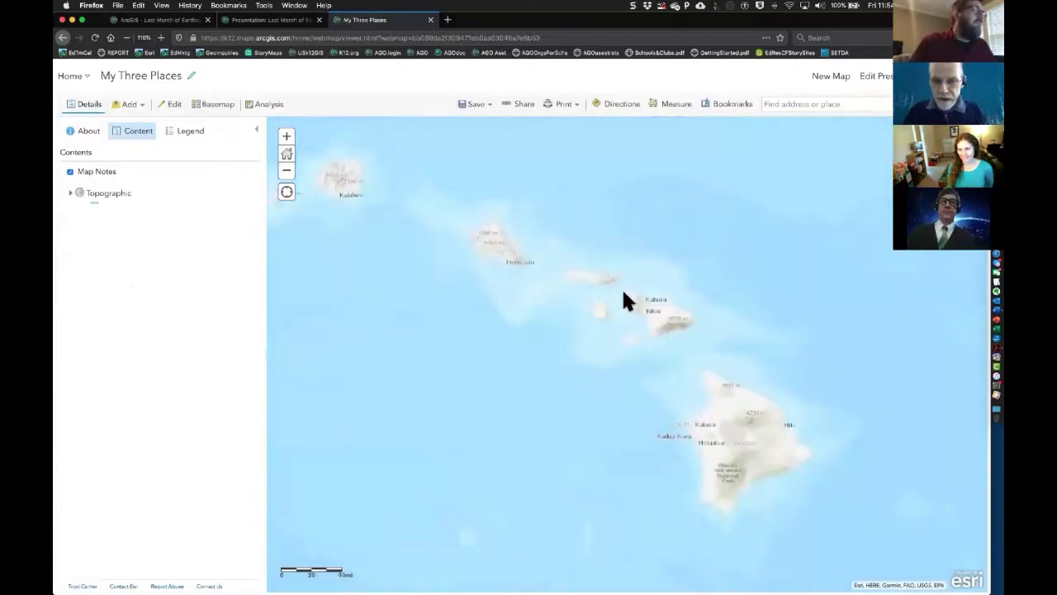
{"action": "left_click_drag", "start_coordinate": [569, 256], "coordinate": [678, 349], "text": "shift"}
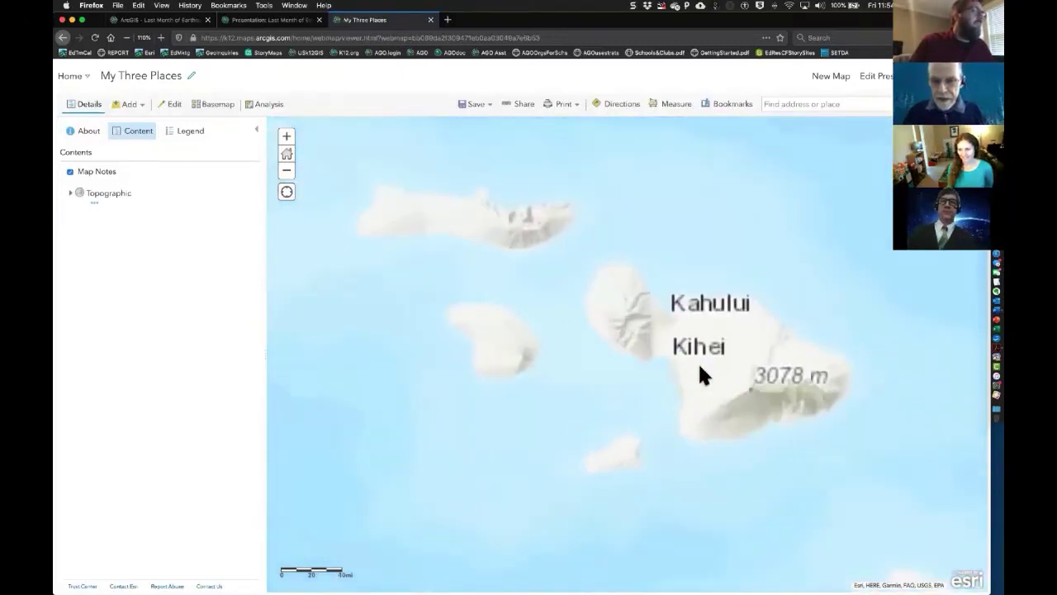
{"action": "left_click_drag", "start_coordinate": [559, 326], "coordinate": [757, 507], "text": "shift"}
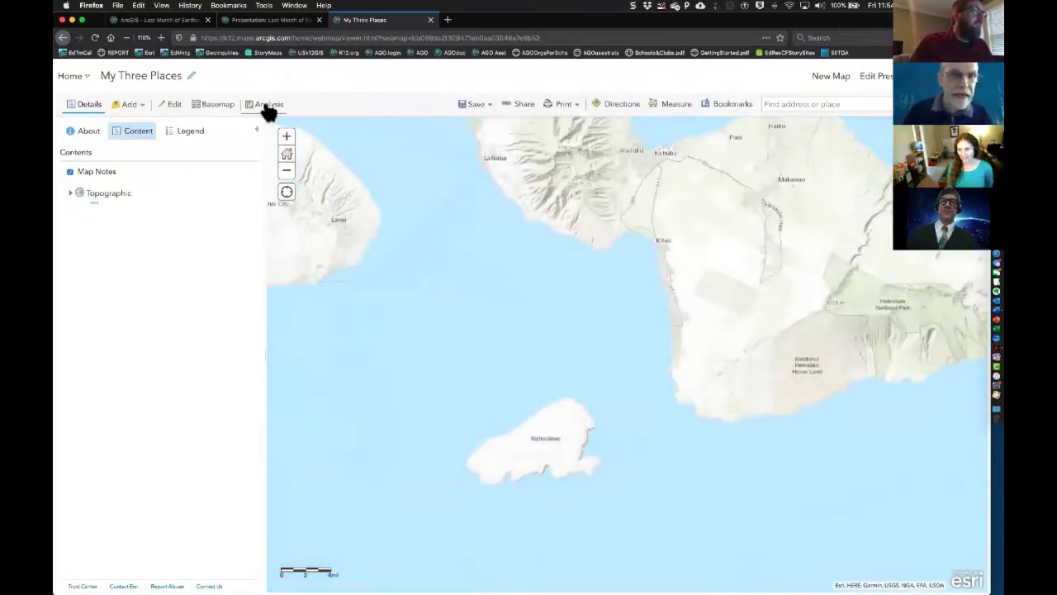
- Switch to the Oceans basemap and pick the Pushpin map-note template
{"action": "left_click", "coordinate": [219, 107]}
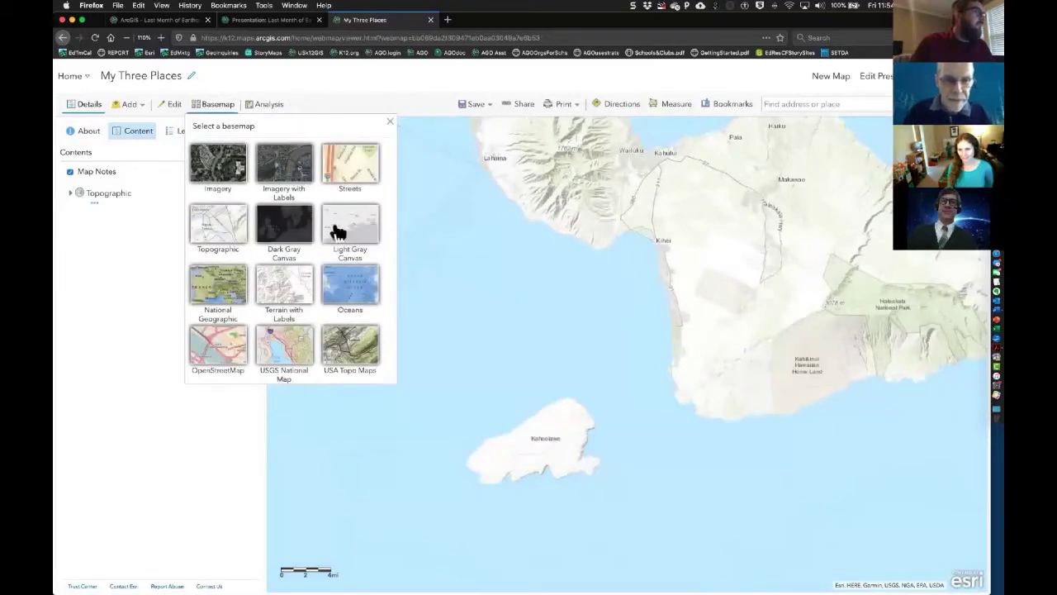
{"action": "left_click", "coordinate": [347, 283]}
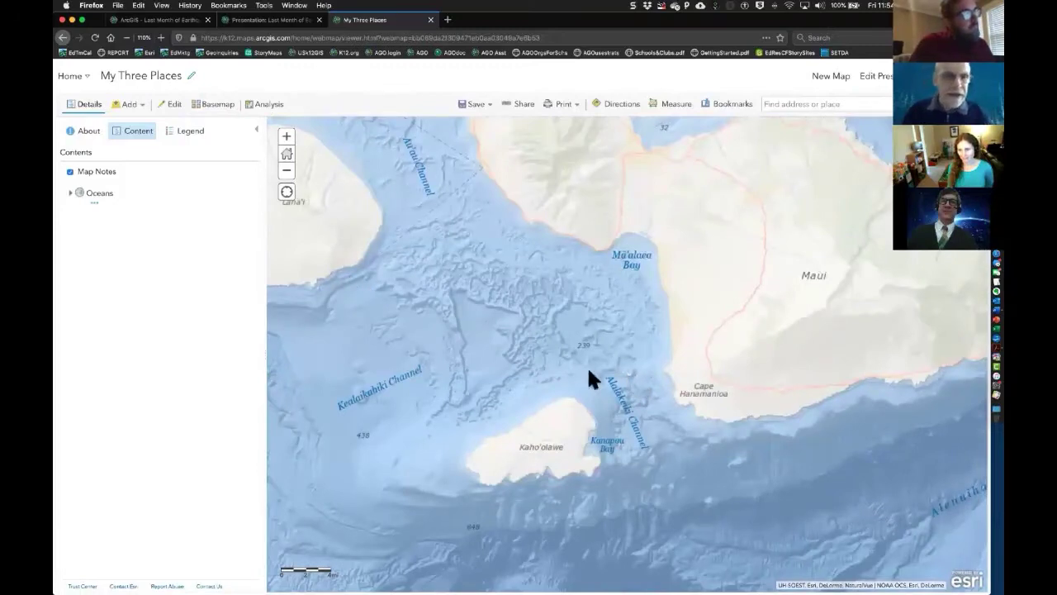
{"action": "left_click", "coordinate": [174, 106]}
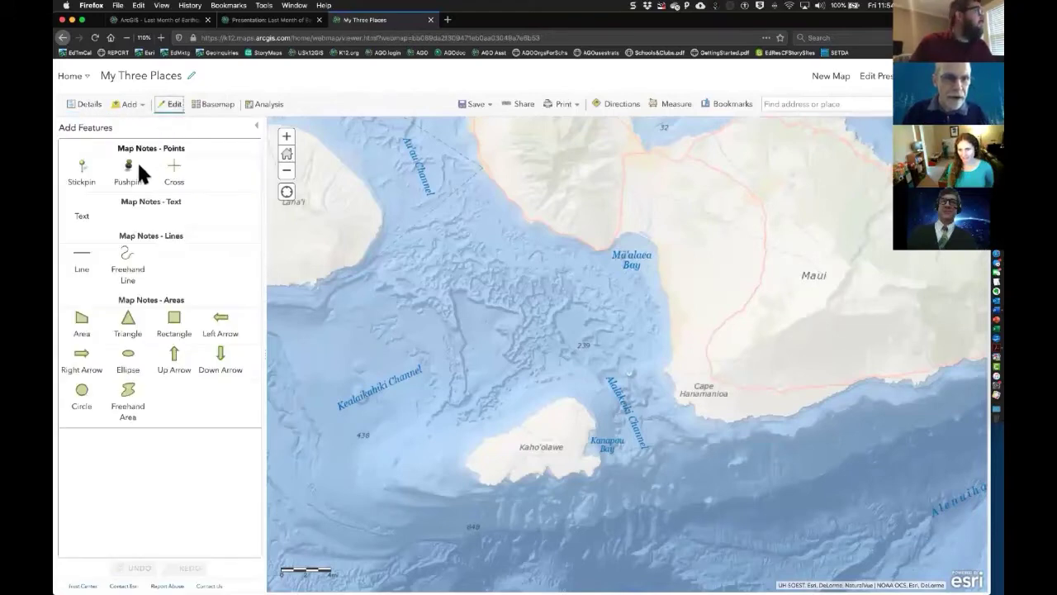
{"action": "left_click", "coordinate": [129, 172]}
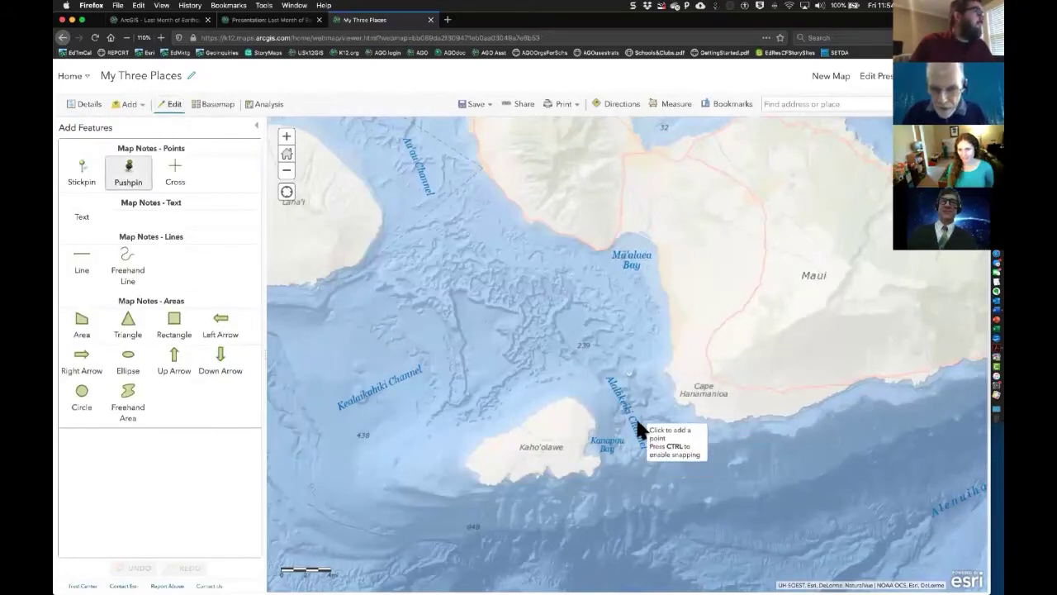
- Place a camera-symbol point titled DIVING HOME in the channel between Maui and Kaho'olawe
{"action": "left_click", "coordinate": [630, 371]}
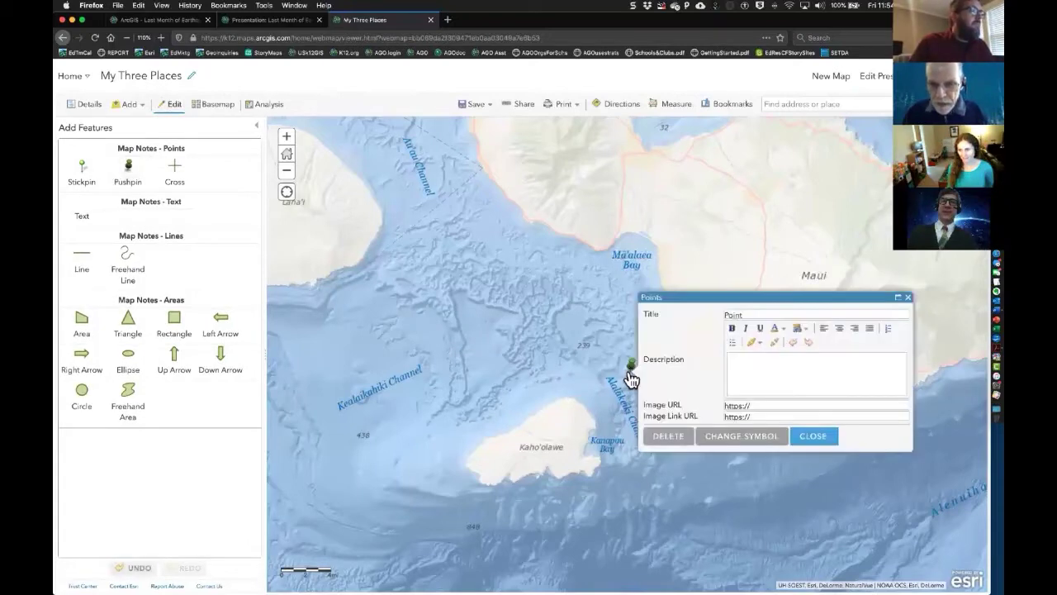
{"action": "left_click", "coordinate": [742, 438]}
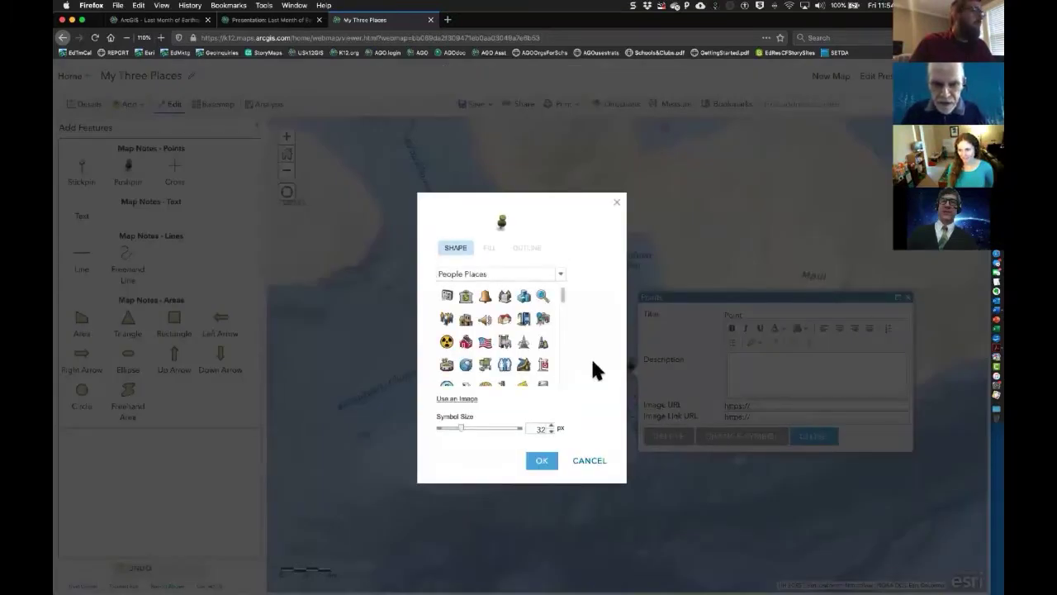
{"action": "scroll", "coordinate": [561, 297], "scroll_direction": "down", "scroll_amount": 3}
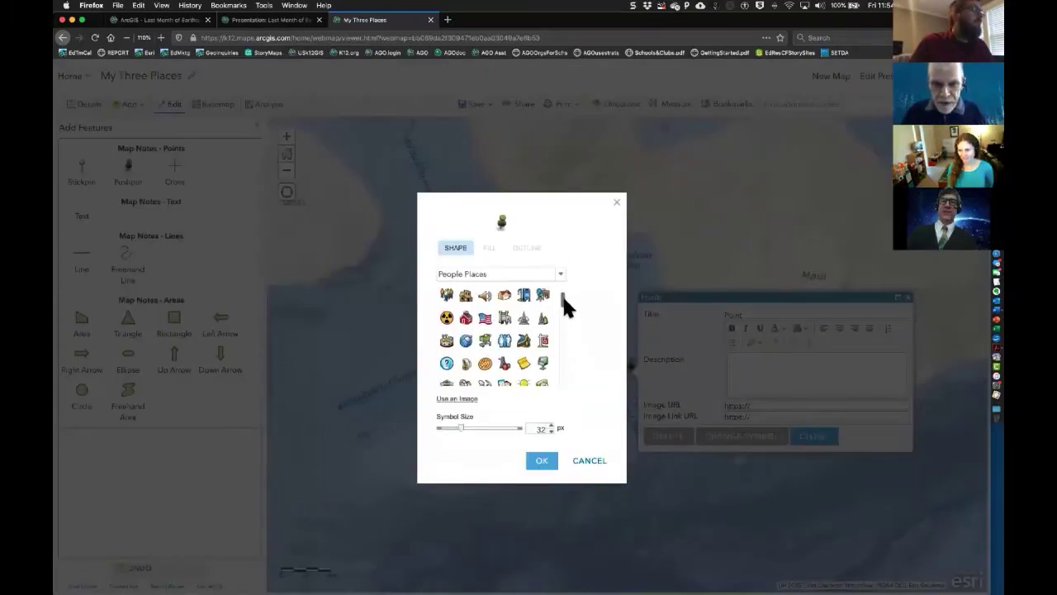
{"action": "mouse_move", "coordinate": [560, 299]}
{"action": "left_mouse_down"}
{"action": "mouse_move", "coordinate": [559, 330]}
{"action": "mouse_move", "coordinate": [558, 318]}
{"action": "left_mouse_up"}
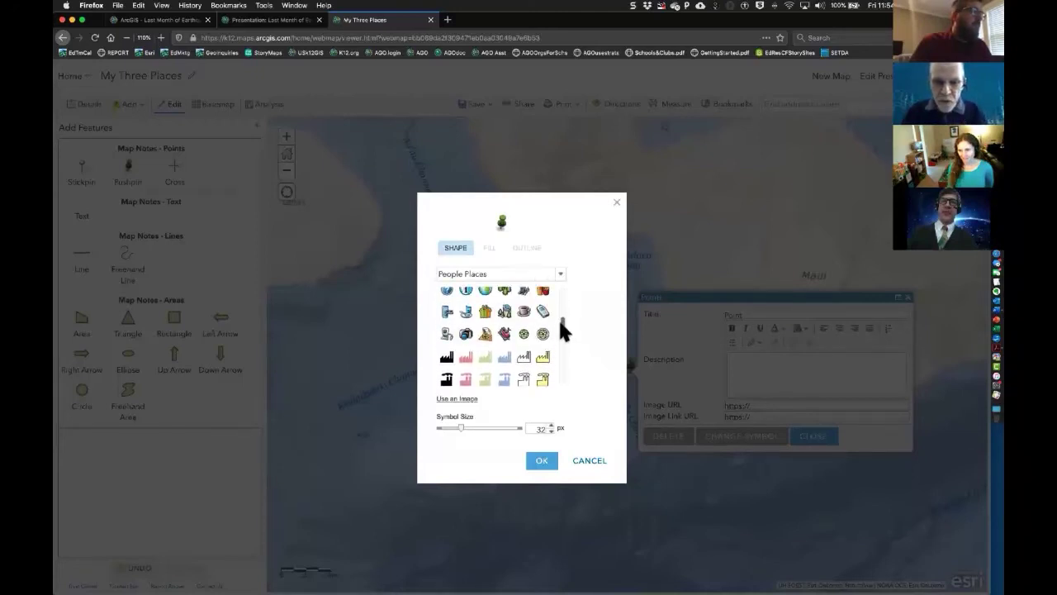
{"action": "left_click", "coordinate": [467, 334]}
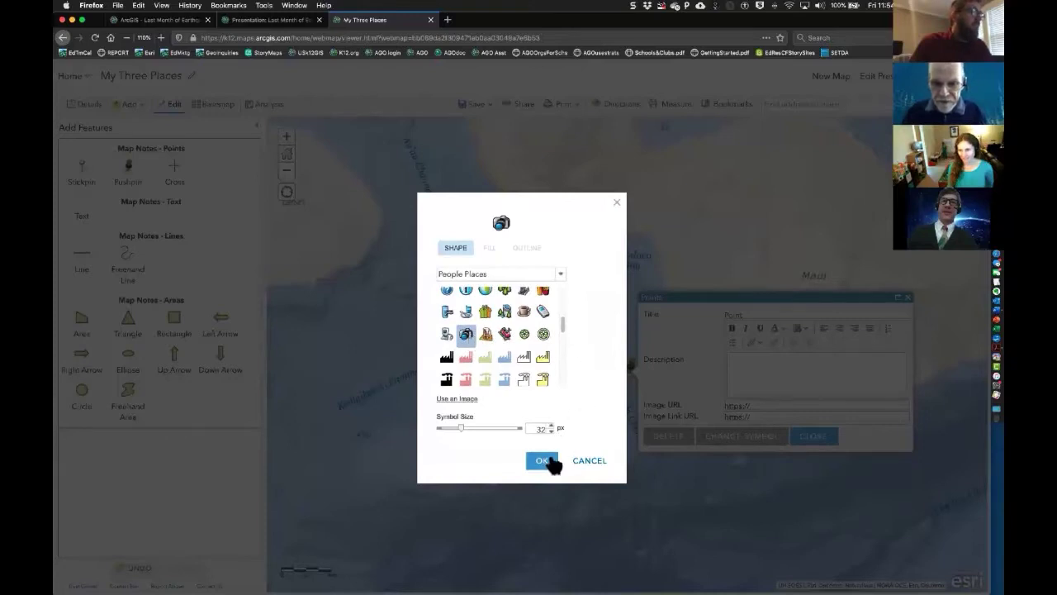
{"action": "left_click", "coordinate": [547, 460]}
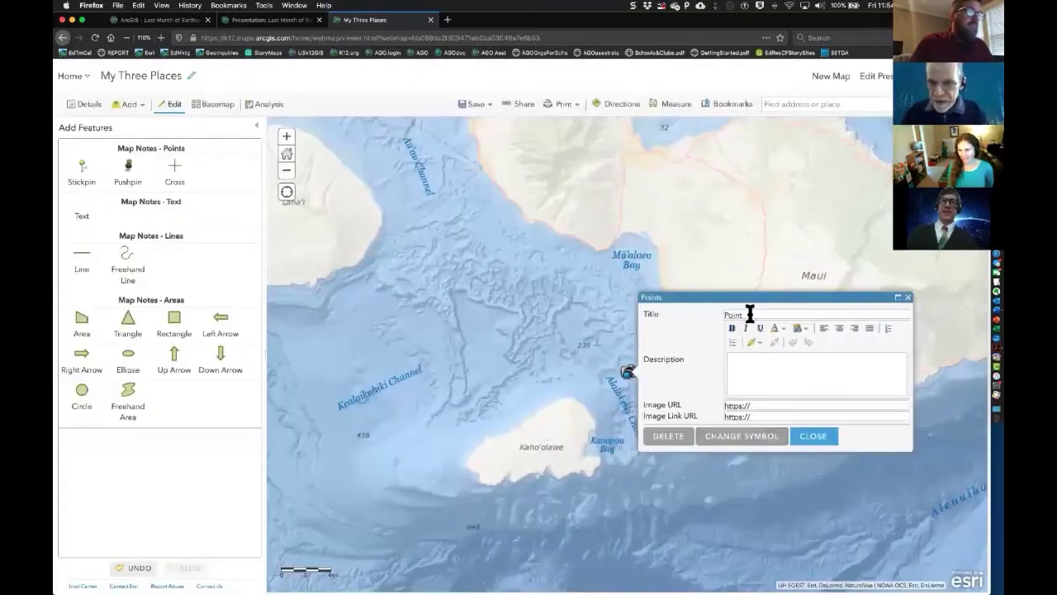
{"action": "left_click_drag", "start_coordinate": [750, 313], "coordinate": [725, 311]}
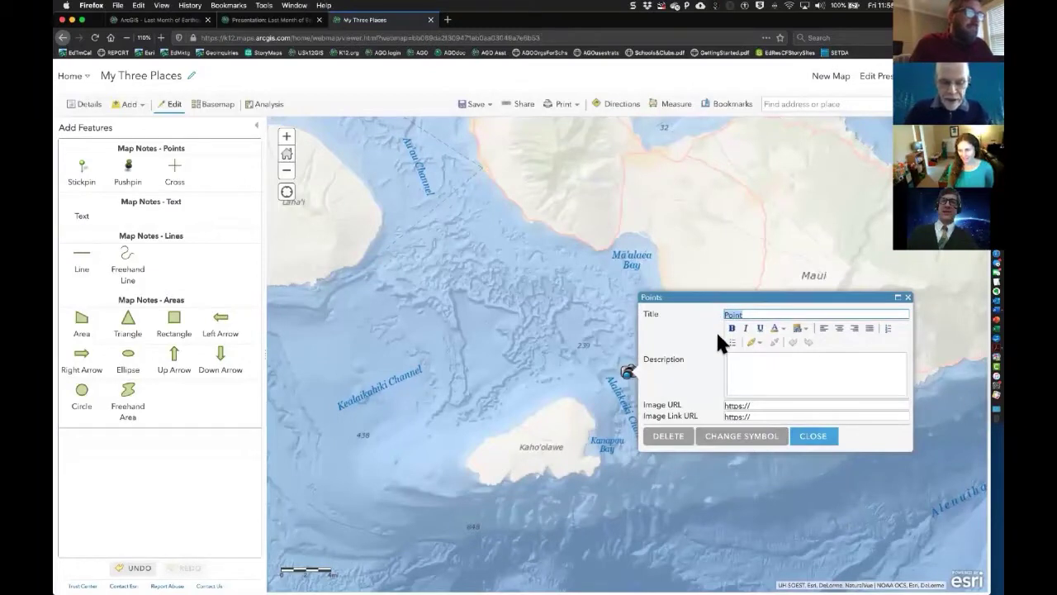
{"action": "type", "text": "DIV"}
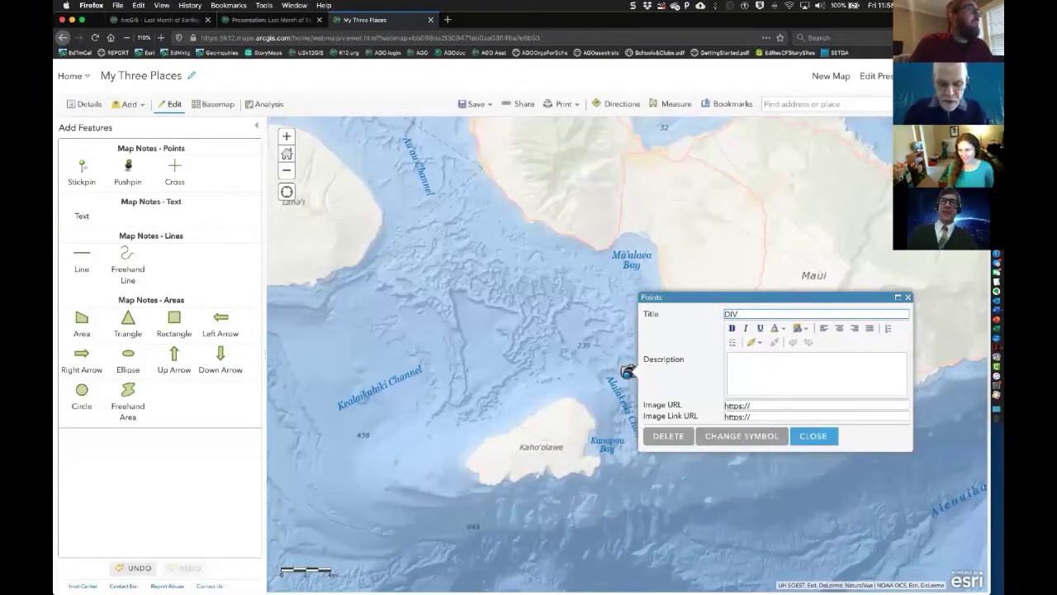
{"action": "type", "text": "ING HOME"}
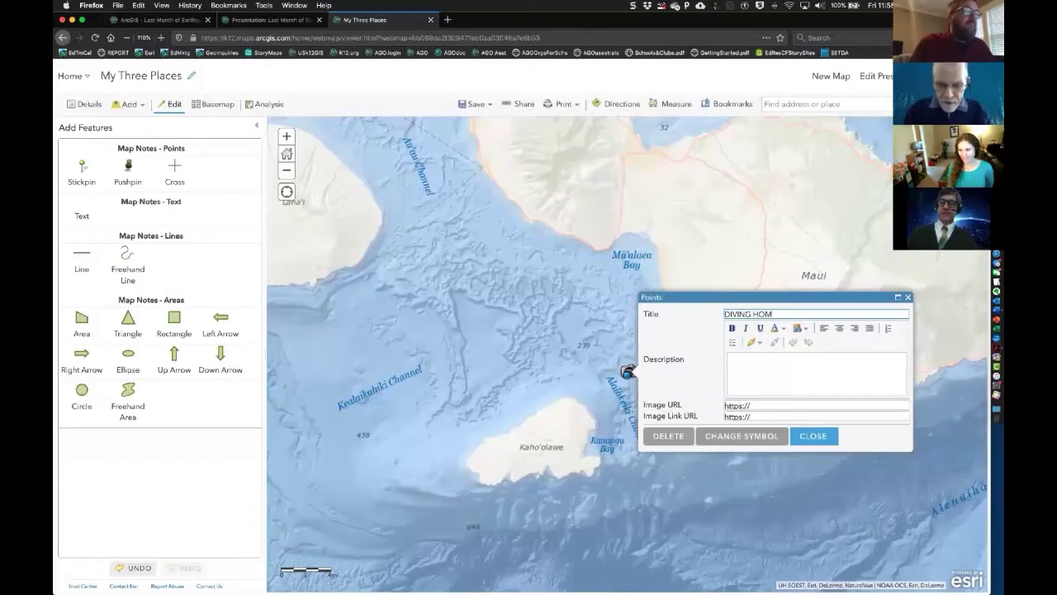
{"action": "left_click", "coordinate": [813, 436]}
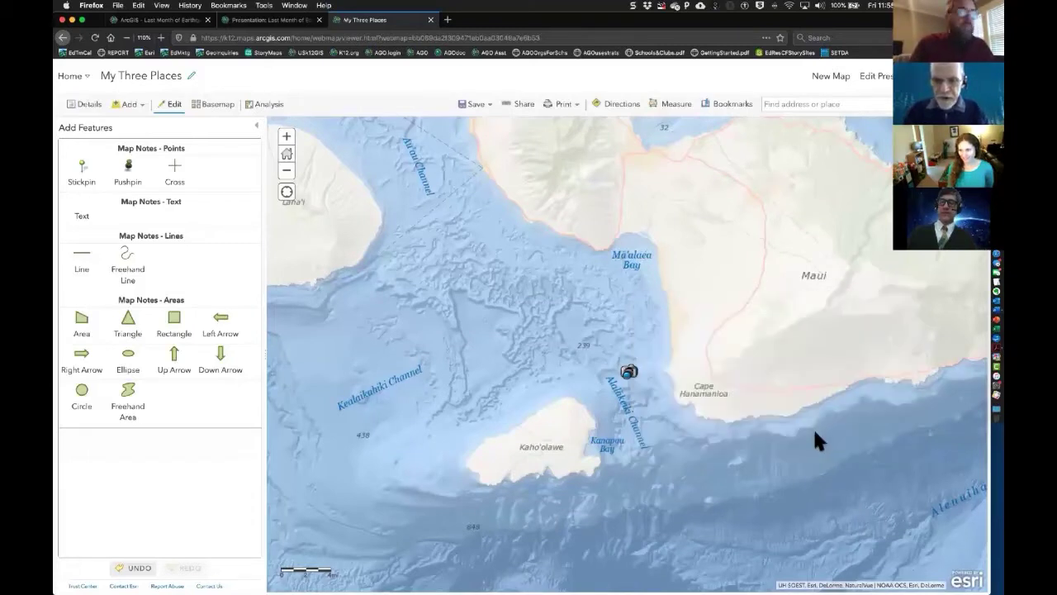
- Zoom back out to the map's default US extent and close the Add Features palette
{"action": "left_click", "coordinate": [288, 173]}
{"action": "left_click", "coordinate": [288, 174]}
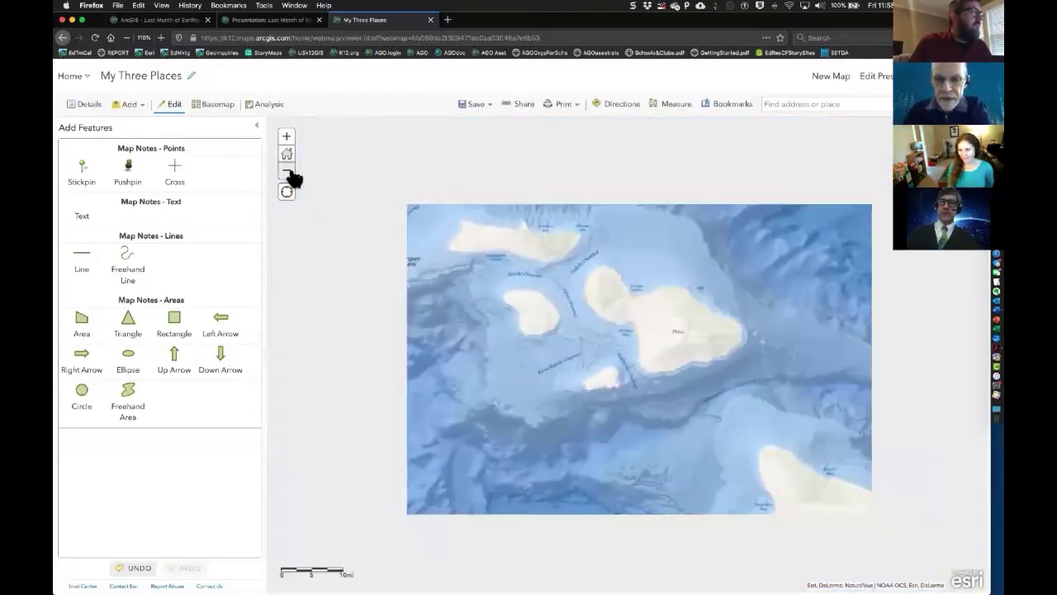
{"action": "left_click", "coordinate": [288, 155]}
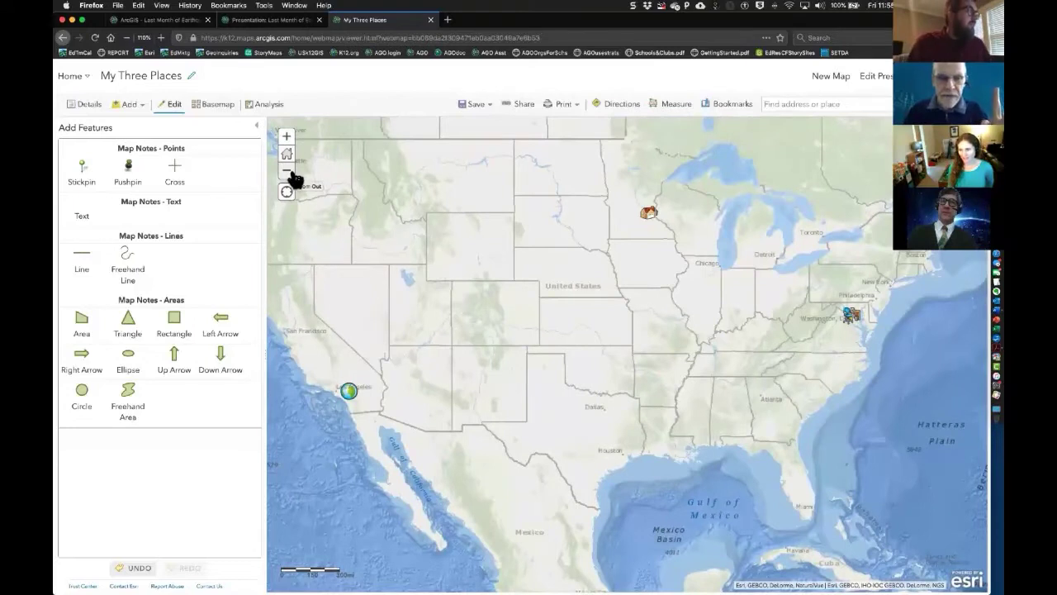
{"action": "left_click", "coordinate": [175, 105]}
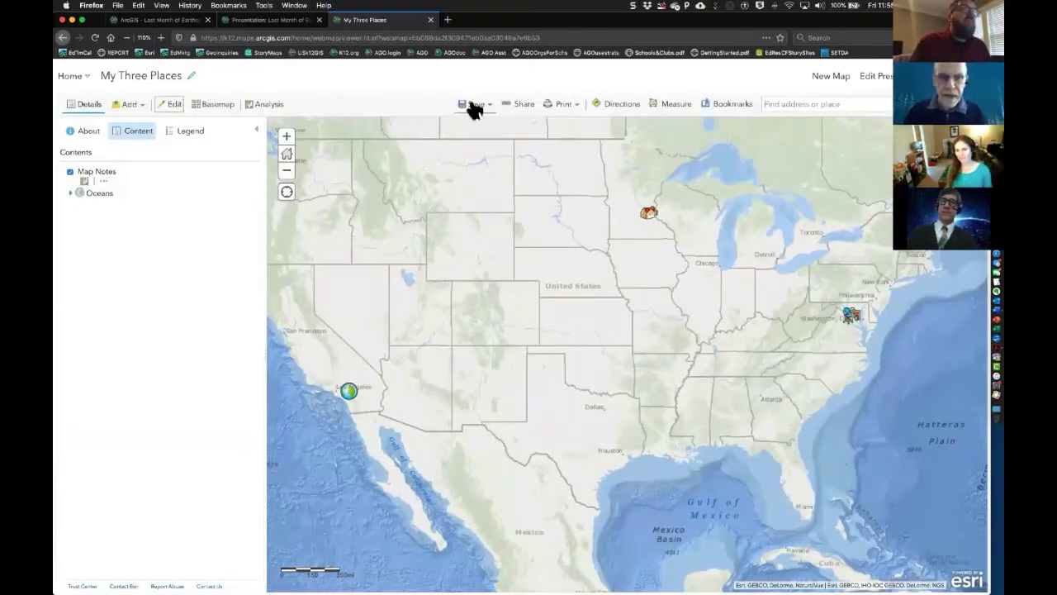
- Save the map and return to editing the My Three Places presentation
{"action": "left_click", "coordinate": [475, 107]}
{"action": "left_click", "coordinate": [476, 135]}
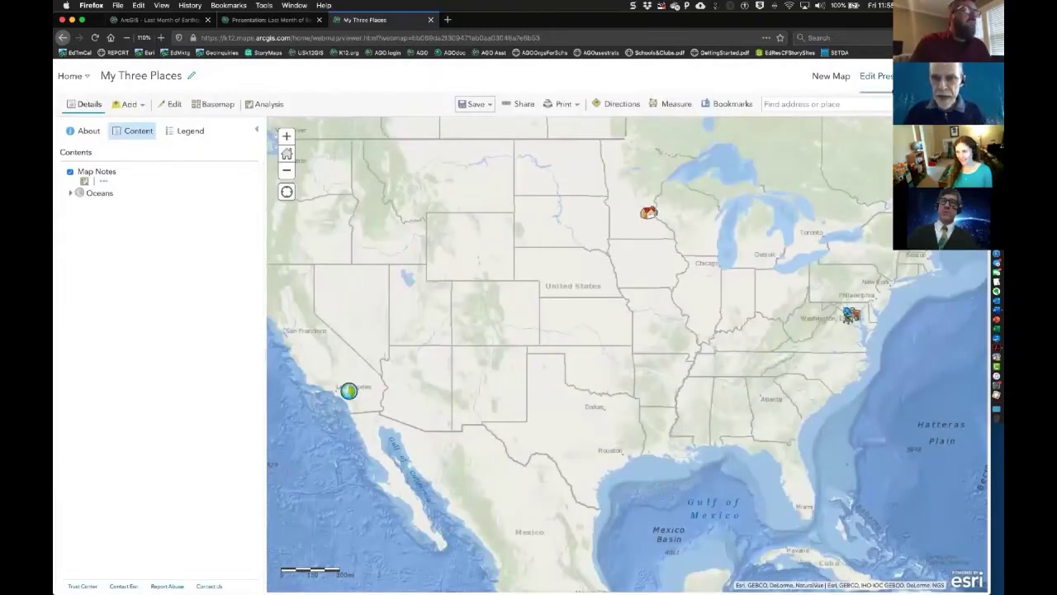
{"action": "left_click", "coordinate": [893, 85]}
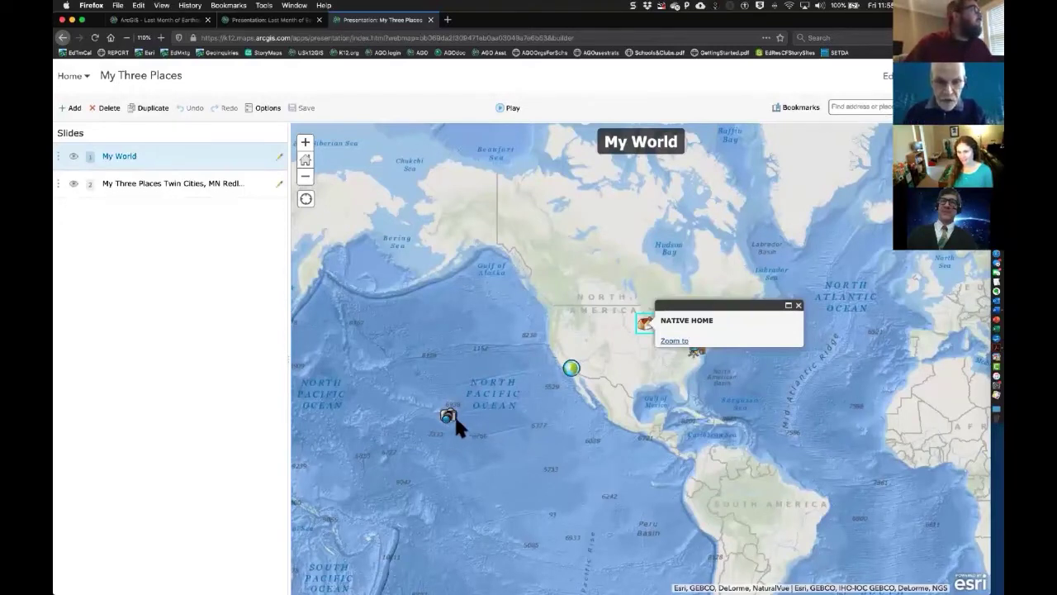
- Select slide 2, My Three Places, in the slide list
{"action": "left_click", "coordinate": [203, 187]}
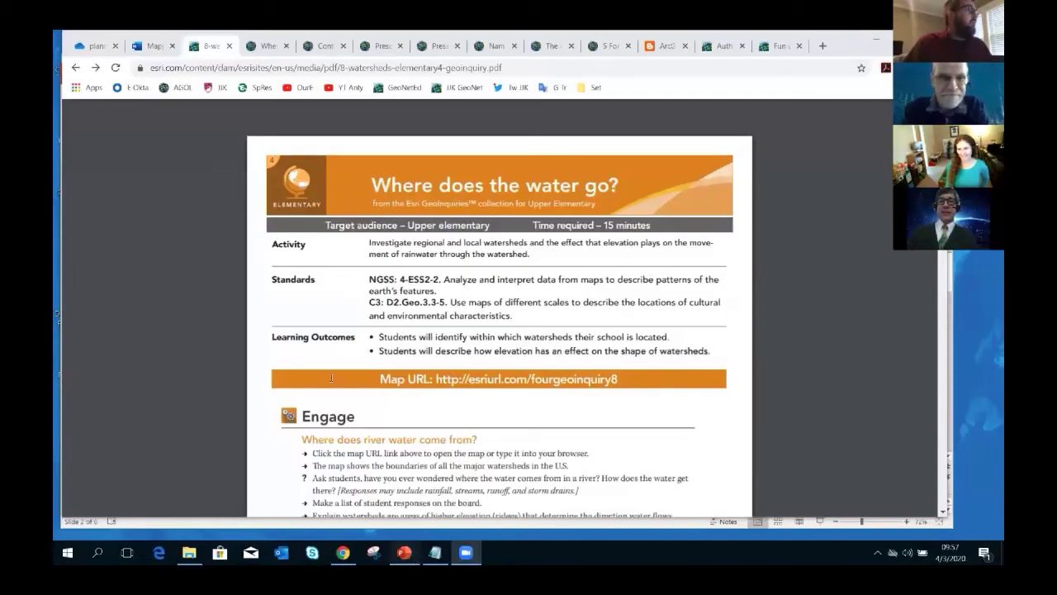
- Exit the slide deck's slideshow and follow the watershed PDF's Map URL link
{"action": "key", "text": "alt+Tab"}
{"action": "left_click", "coordinate": [100, 187]}
{"action": "key", "text": "F5"}
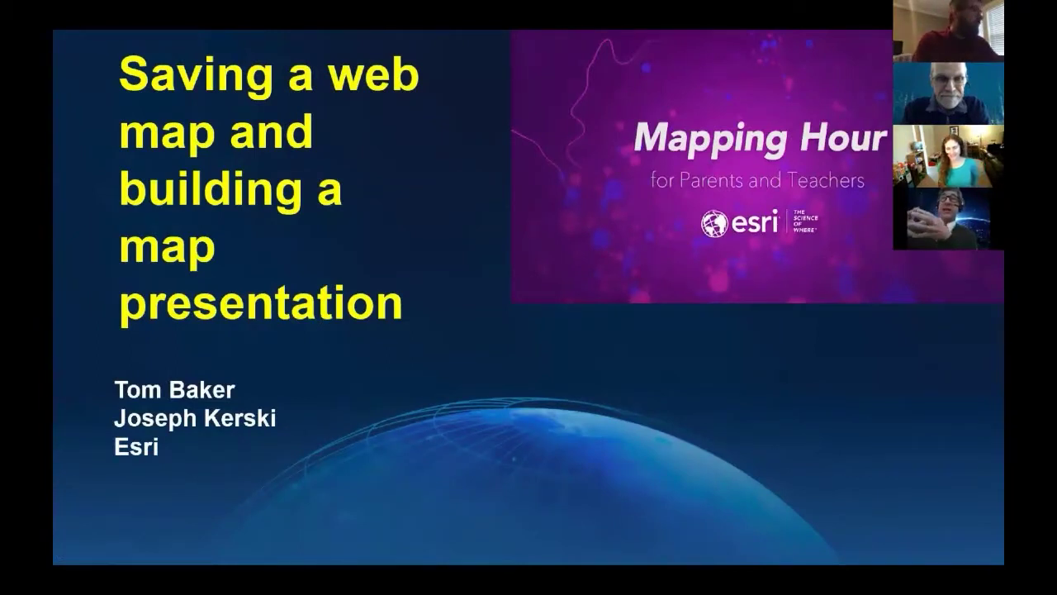
{"action": "key", "text": "Escape"}
{"action": "left_click", "coordinate": [212, 51]}
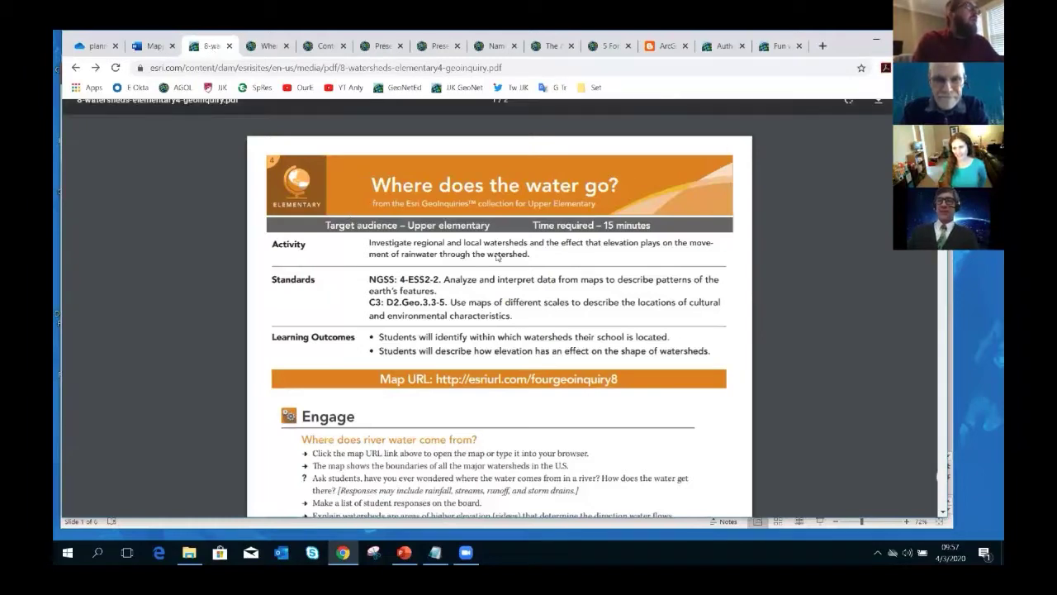
{"action": "left_click", "coordinate": [474, 379]}
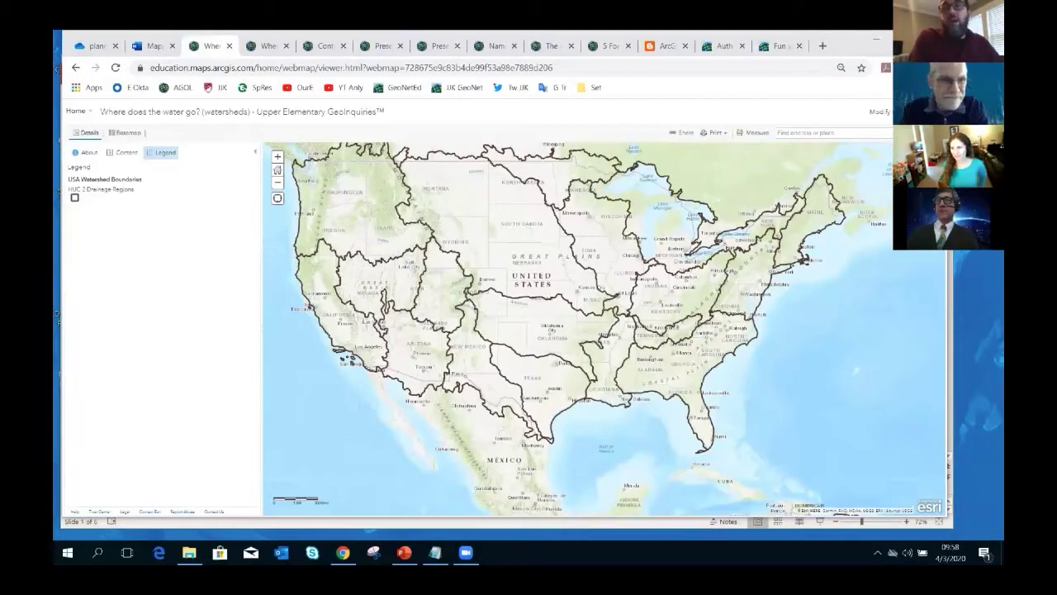
- Sign in to ArcGIS Online with the account username and password
{"action": "left_click", "coordinate": [928, 111]}
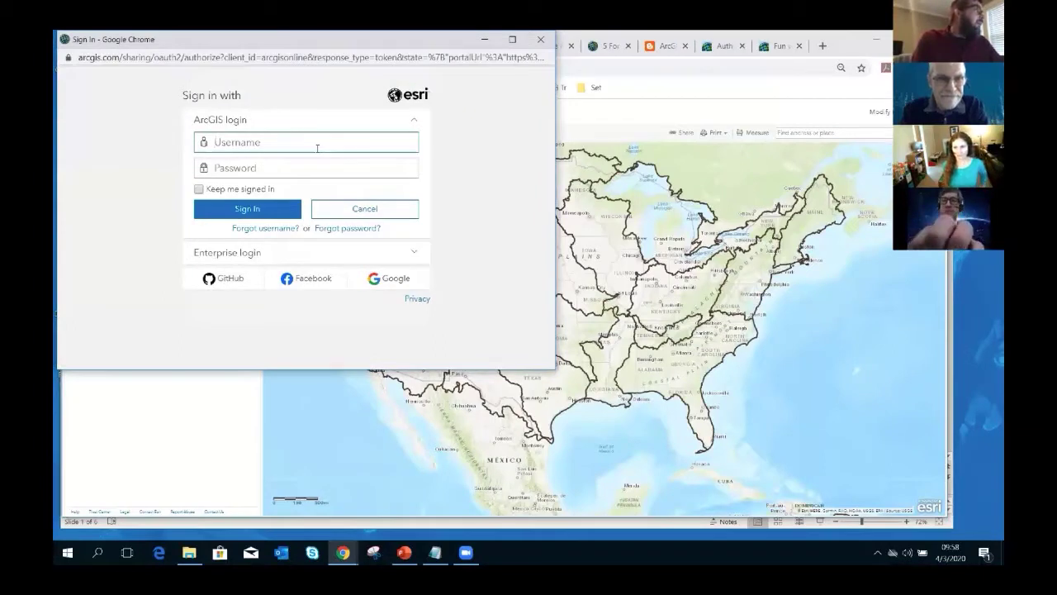
{"action": "type", "text": "jkerskik12"}
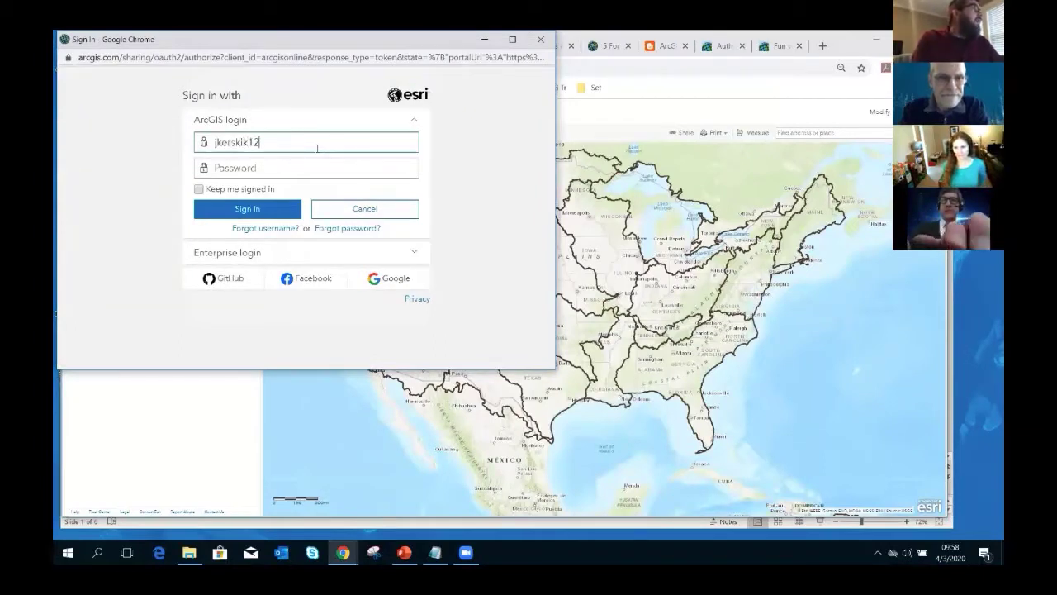
{"action": "key", "text": "Tab"}
{"action": "type", "text": "*********"}
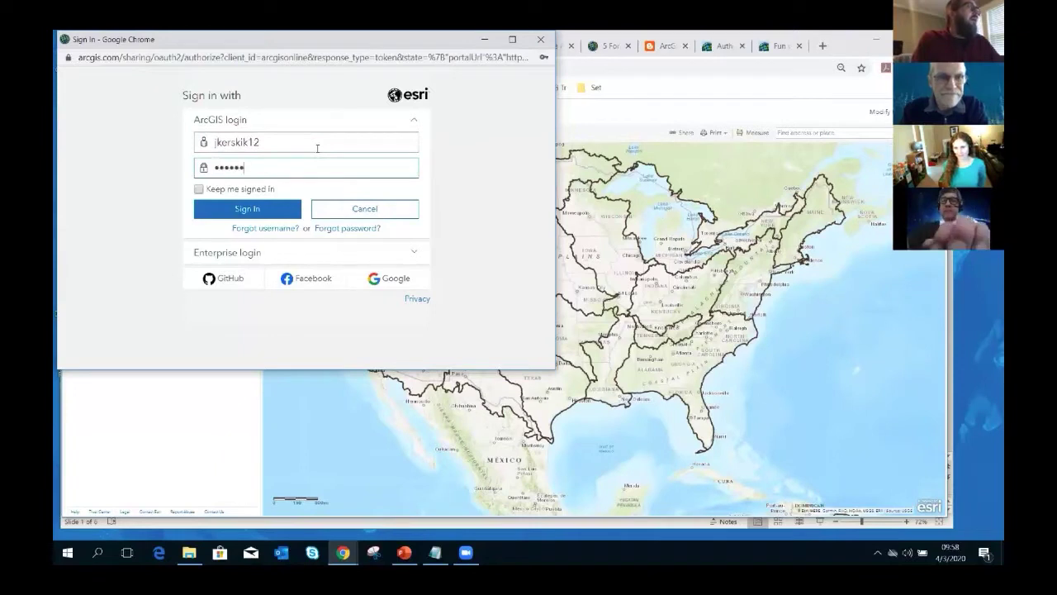
{"action": "type", "text": "**"}
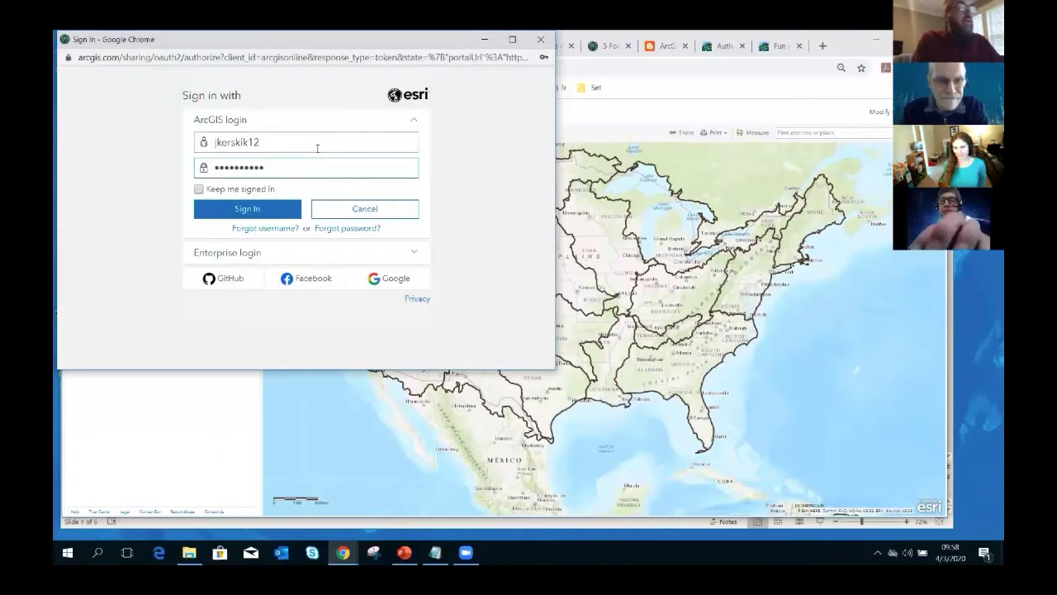
{"action": "type", "text": "***"}
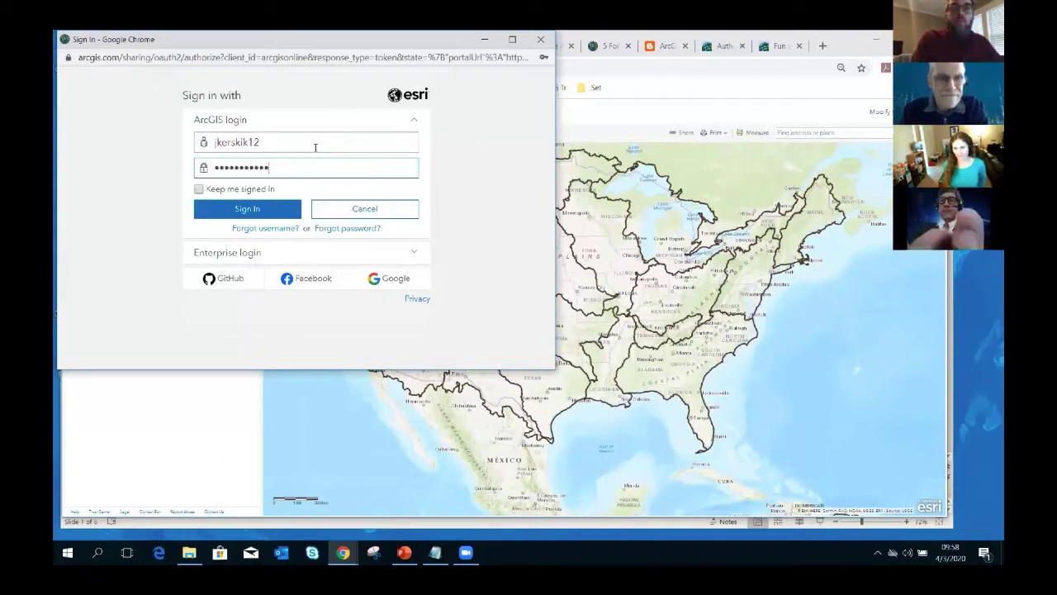
{"action": "key", "text": "Return"}
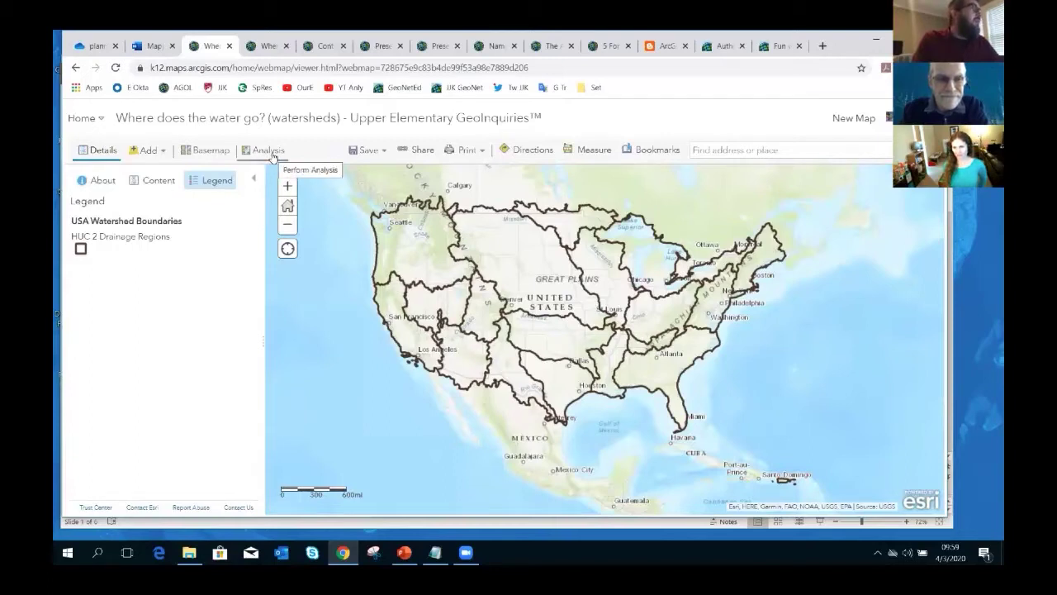
- Start a Save As copy of the map and retitle it 'JJK for Mapping Hour'
{"action": "left_click", "coordinate": [382, 152]}
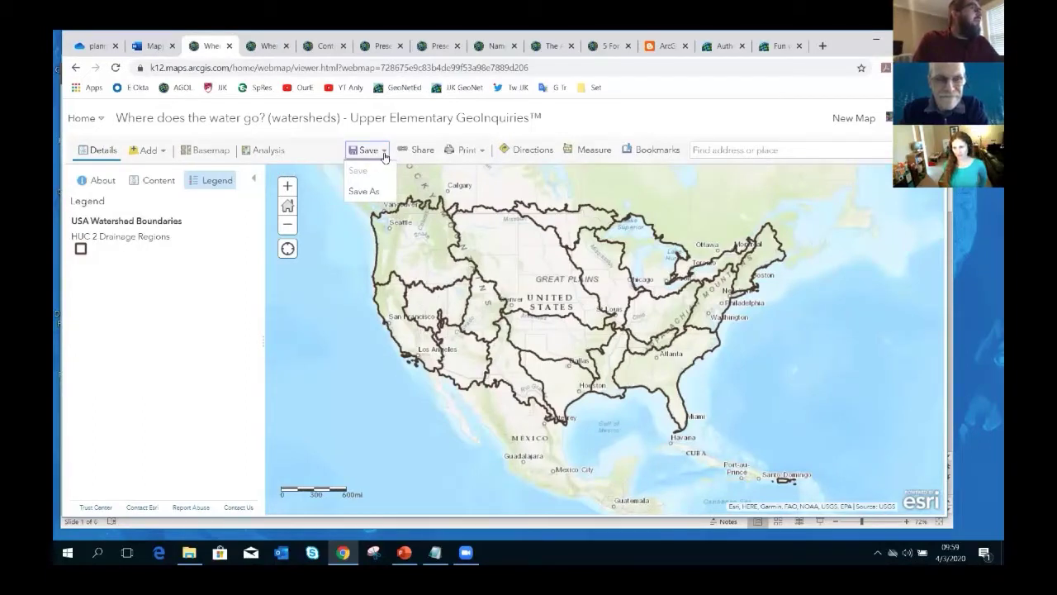
{"action": "left_click", "coordinate": [372, 190]}
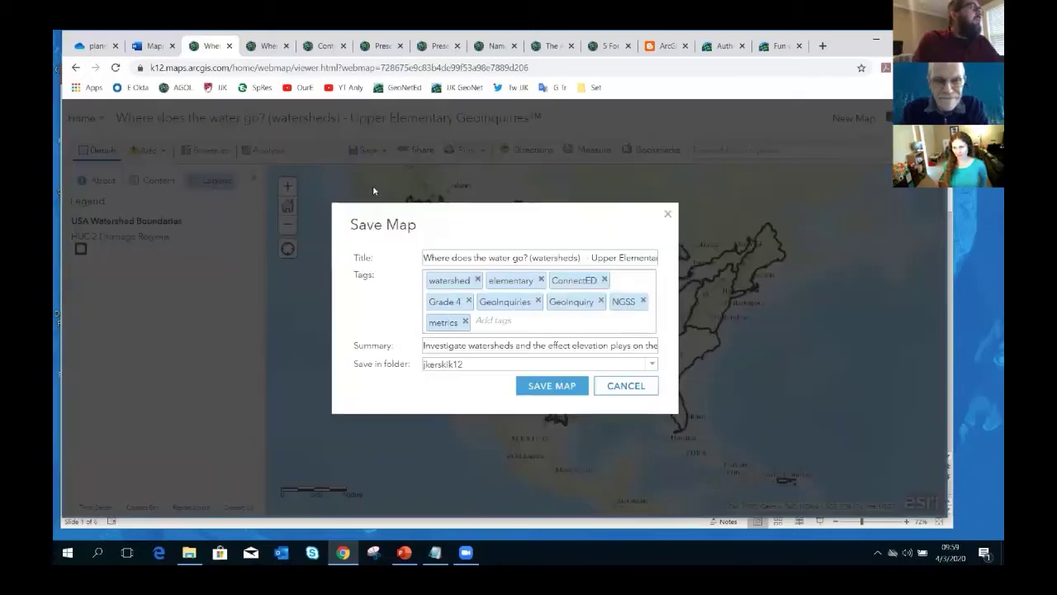
{"action": "left_click", "coordinate": [593, 265]}
{"action": "key", "text": "Right"}
{"action": "key", "text": "Right"}
{"action": "key", "text": "Right"}
{"action": "key", "text": "Right"}
{"action": "key", "text": "Right"}
{"action": "key", "text": "Right"}
{"action": "key", "text": "Right"}
{"action": "key", "text": "Right"}
{"action": "key", "text": "Right"}
{"action": "key", "text": "Right"}
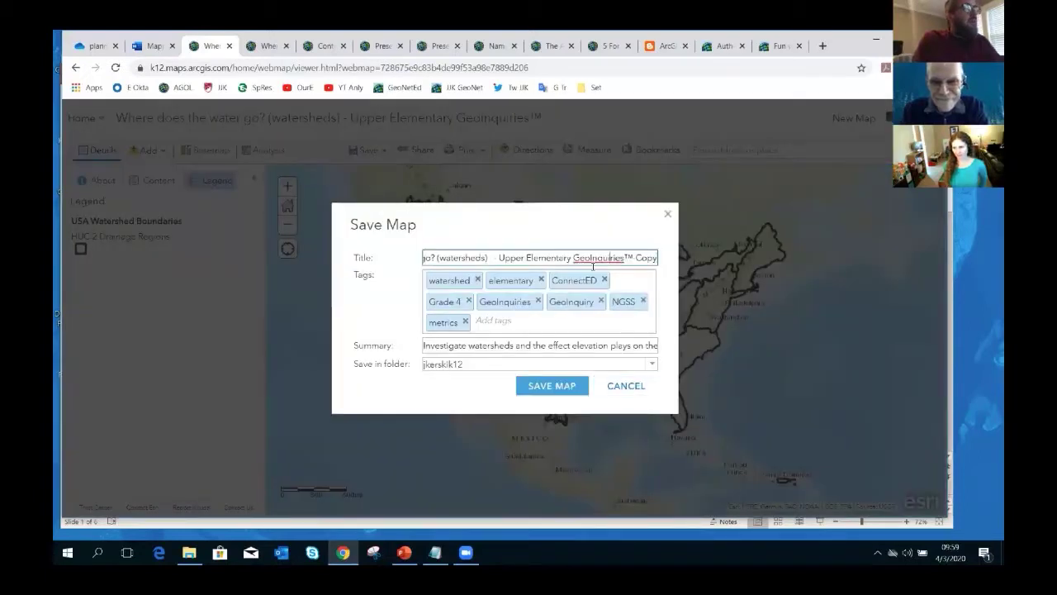
{"action": "key", "text": "BackSpace"}
{"action": "key", "text": "BackSpace"}
{"action": "key", "text": "BackSpace"}
{"action": "key", "text": "BackSpace"}
{"action": "key", "text": "BackSpace"}
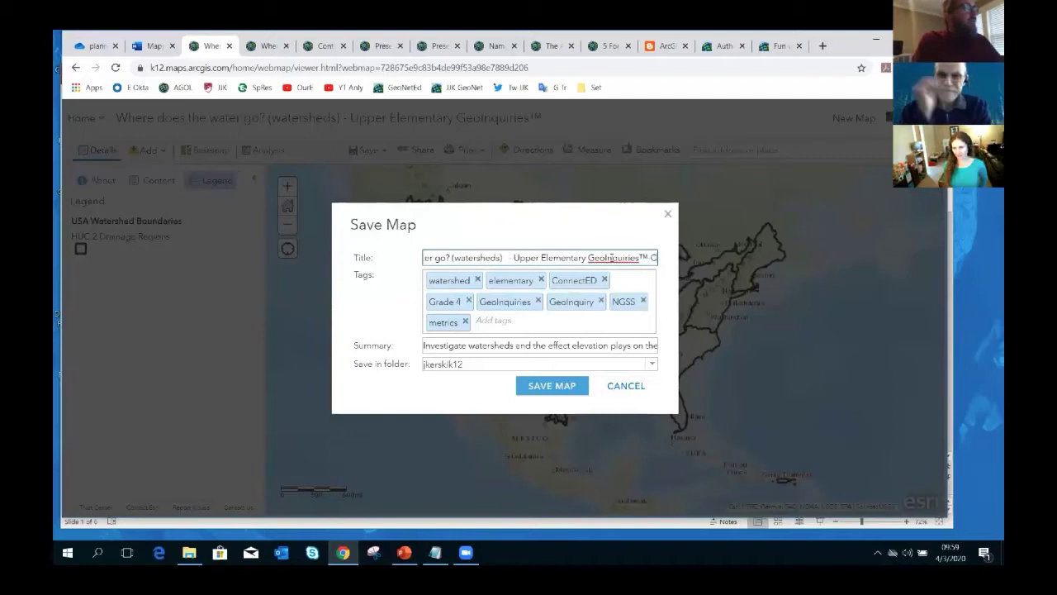
{"action": "type", "text": "J"}
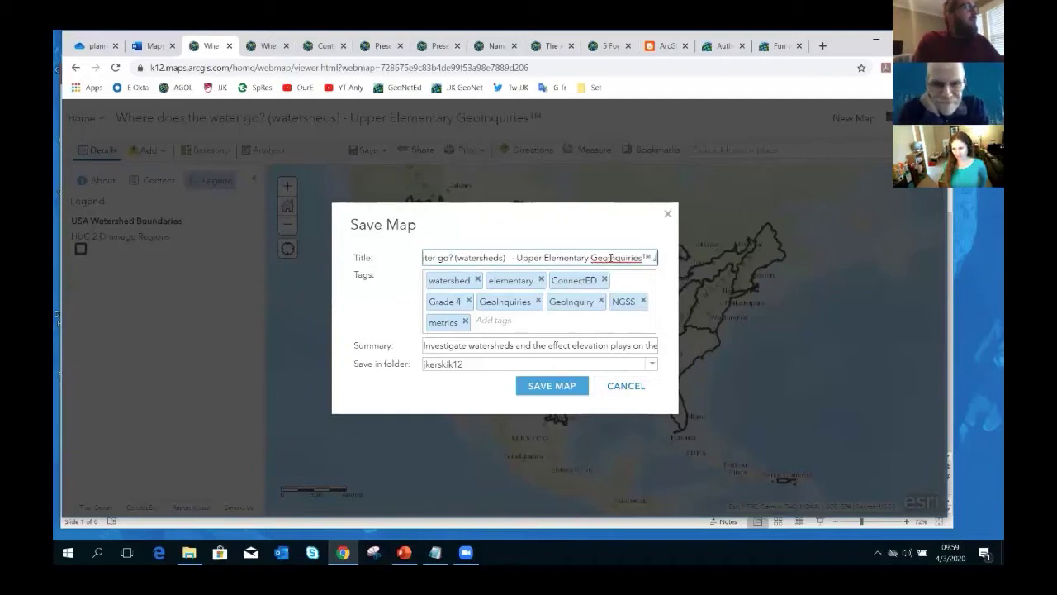
{"action": "type", "text": "JK for M"}
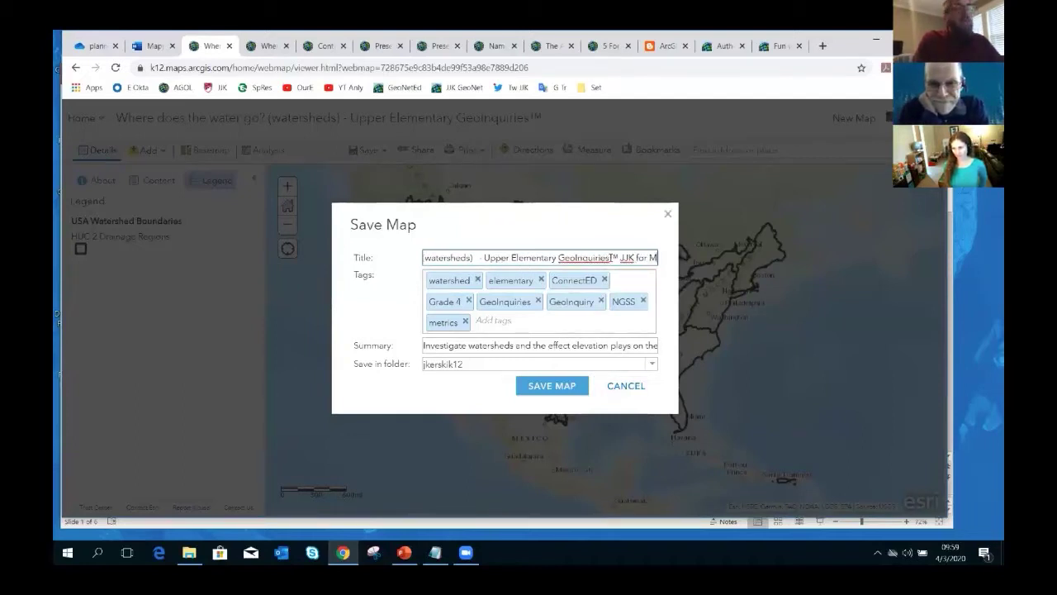
{"action": "type", "text": "apping Hour"}
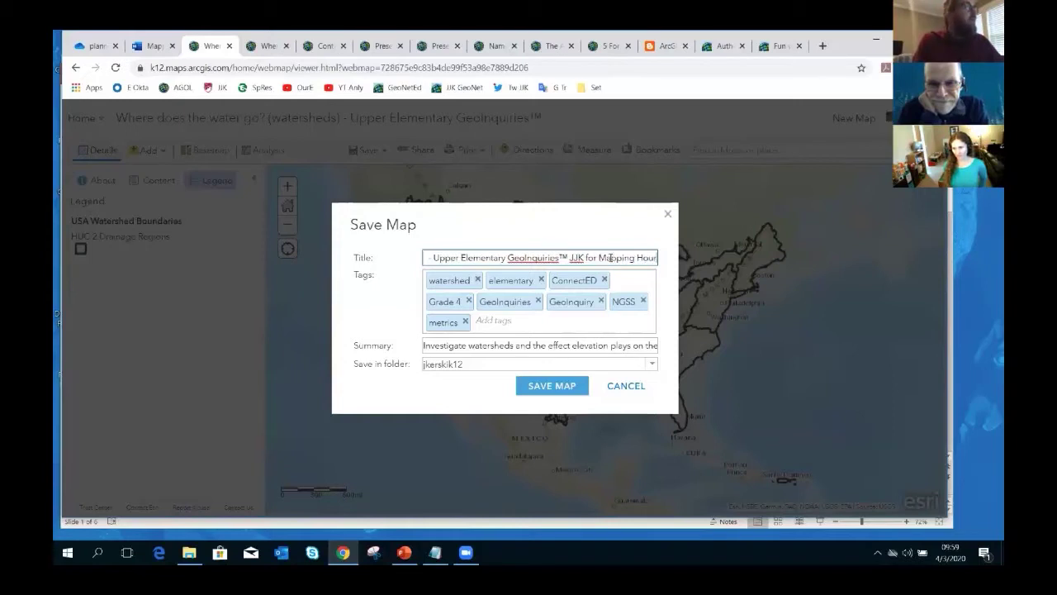
- Tag the copy 'Mapping Hour' and 'for presentation demo', pick your own folder, and save
{"action": "left_click", "coordinate": [525, 323]}
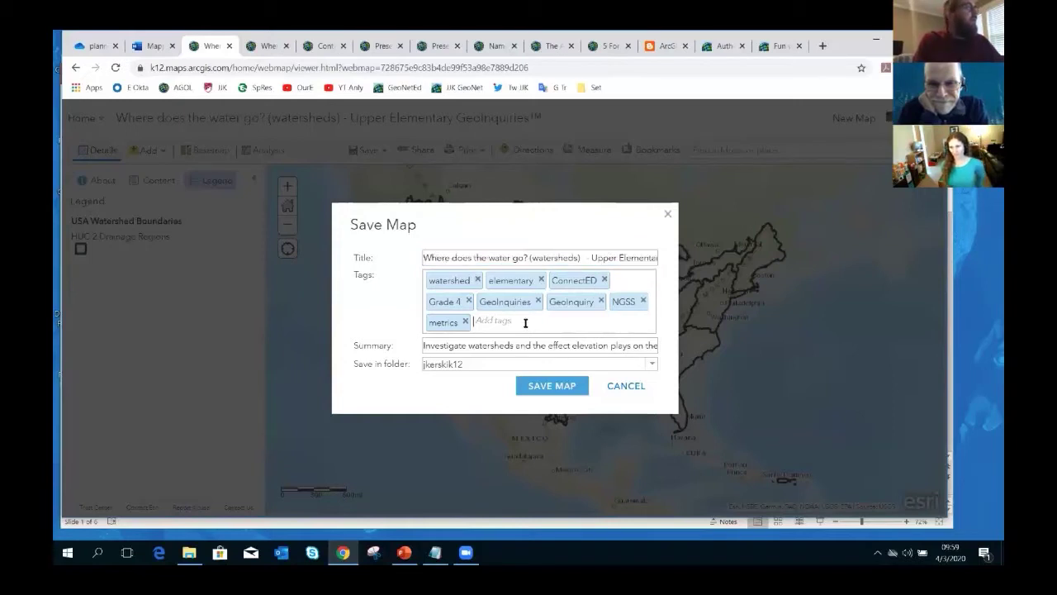
{"action": "type", "text": "Mappin"}
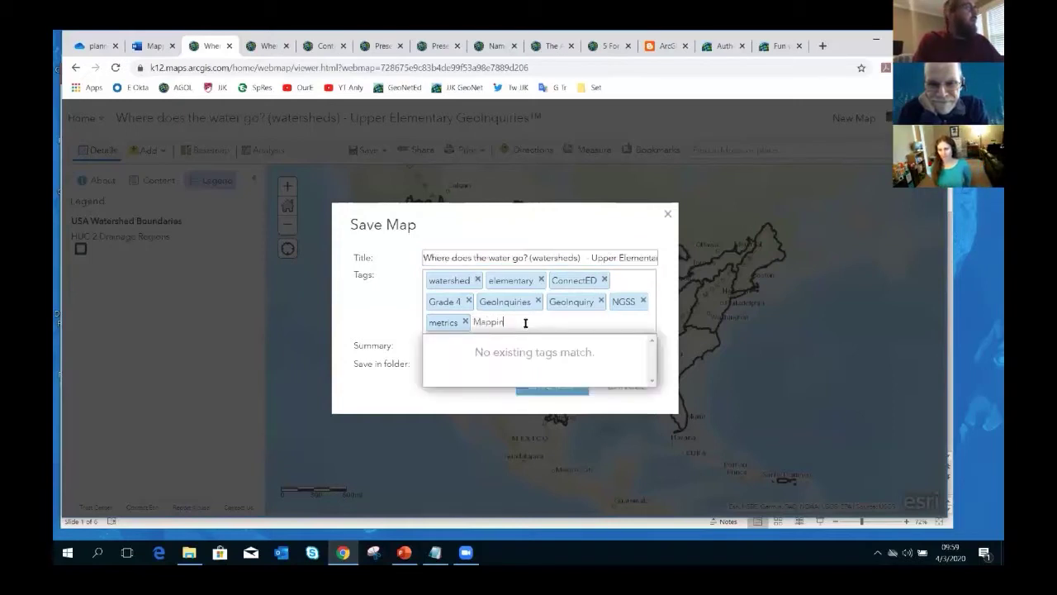
{"action": "type", "text": "g Hour"}
{"action": "key", "text": "Return"}
{"action": "type", "text": "fo"}
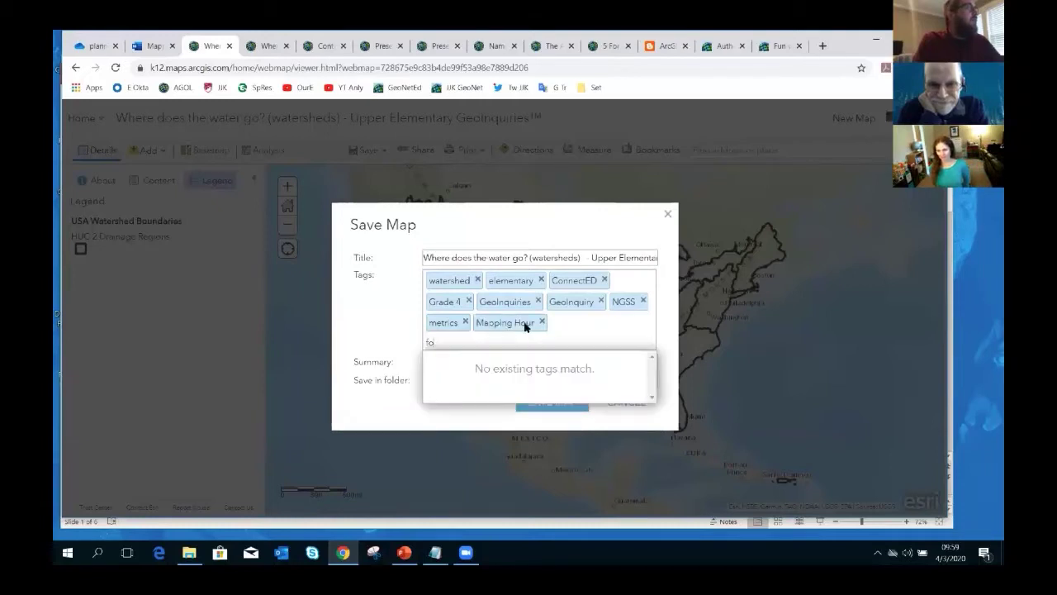
{"action": "type", "text": "r presentation demo"}
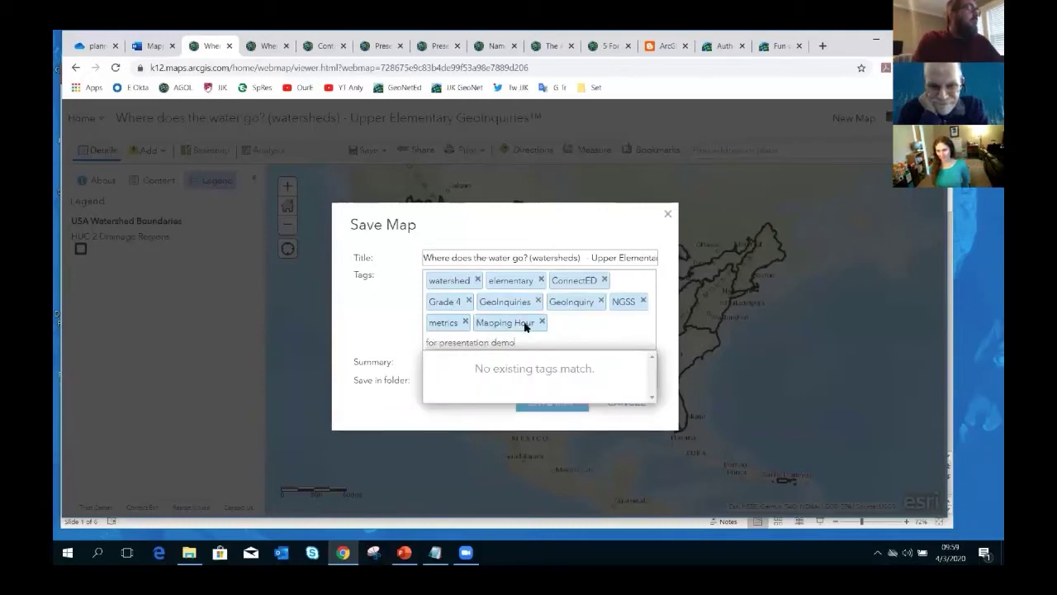
{"action": "key", "text": "Return"}
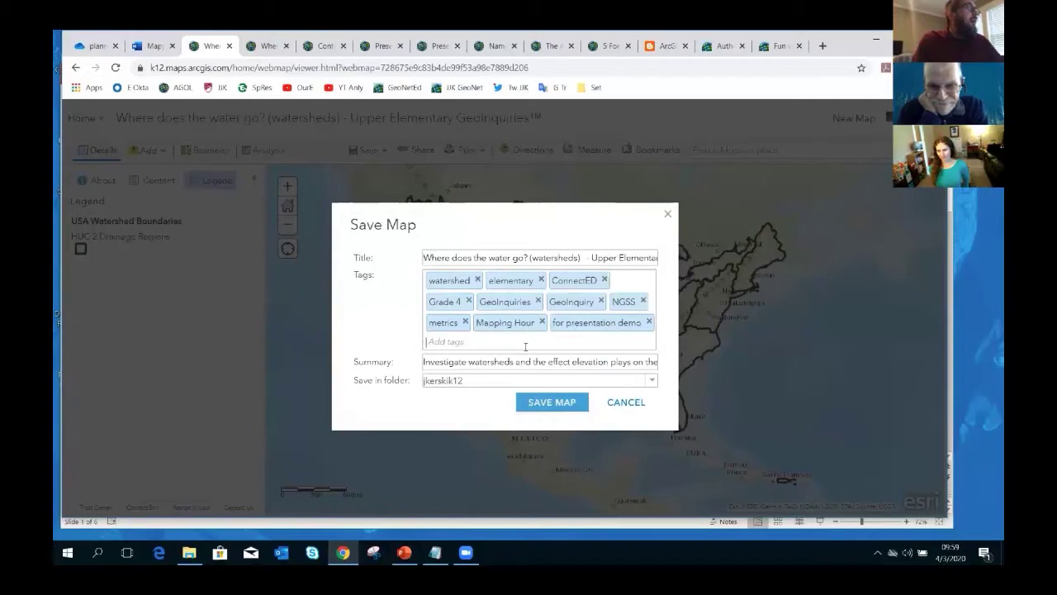
{"action": "left_click", "coordinate": [526, 361]}
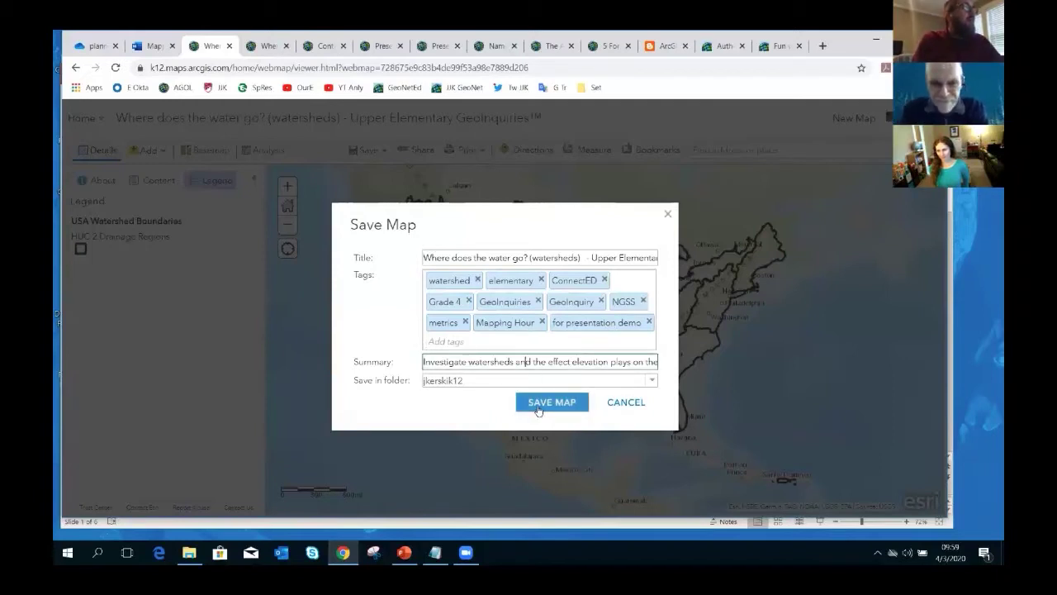
{"action": "left_click", "coordinate": [653, 381]}
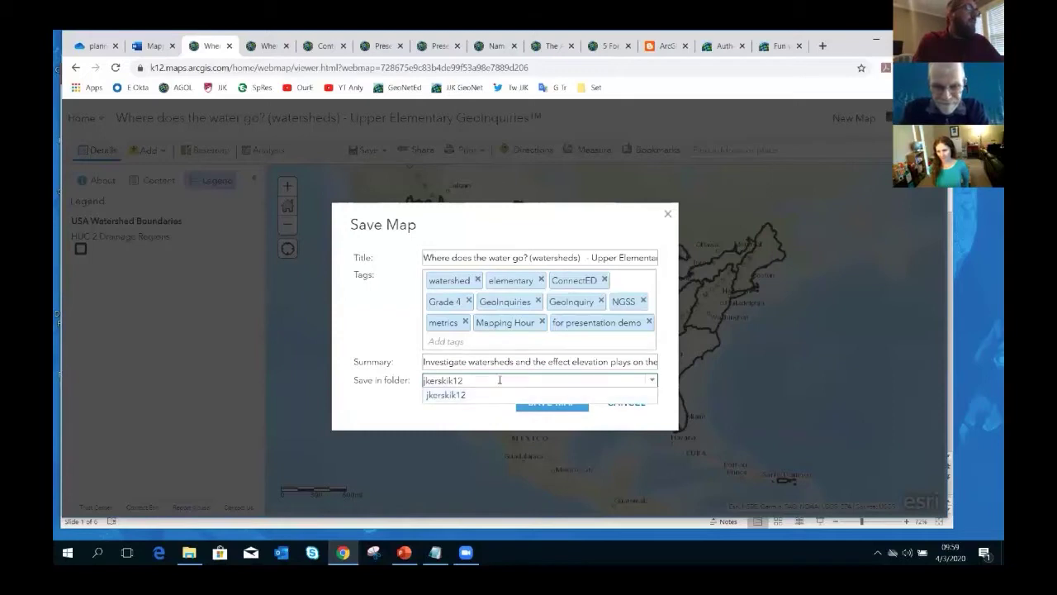
{"action": "left_click", "coordinate": [520, 400]}
{"action": "left_click", "coordinate": [528, 405]}
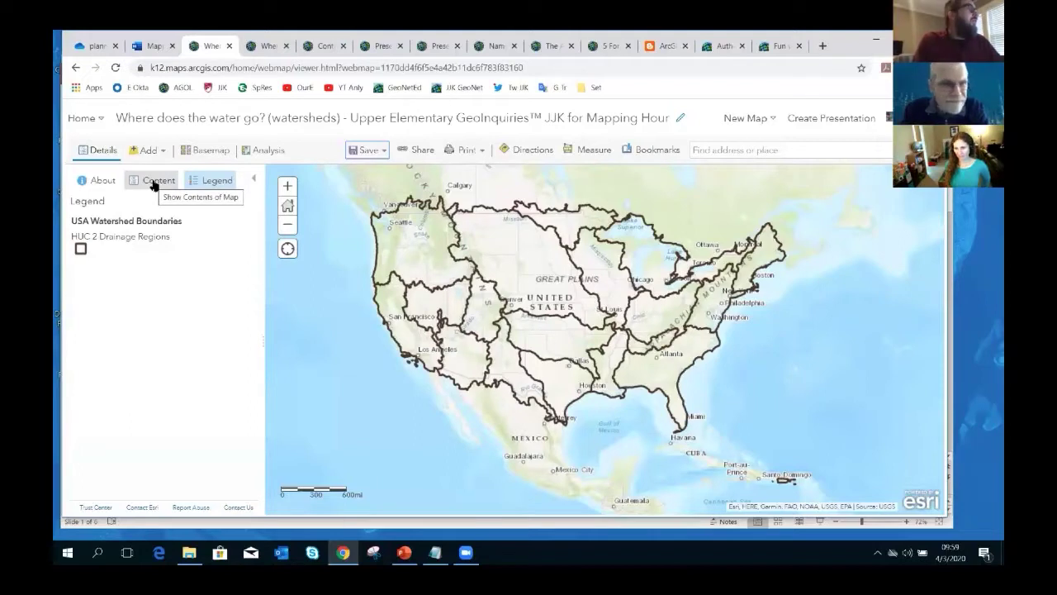
- Review the saved map's About details, layer list and legend
{"action": "left_click", "coordinate": [103, 183]}
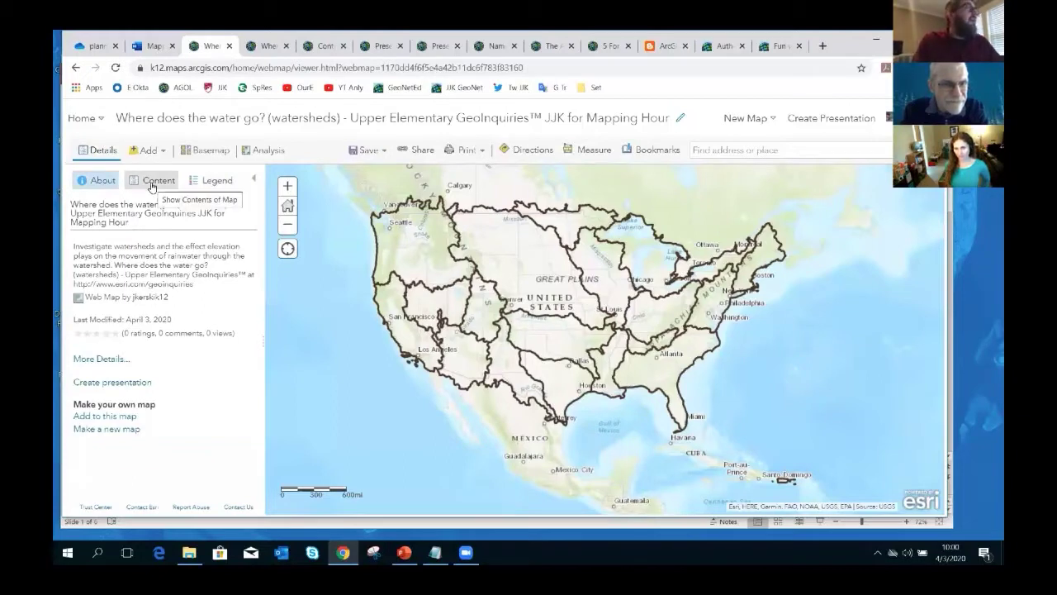
{"action": "left_click", "coordinate": [152, 185]}
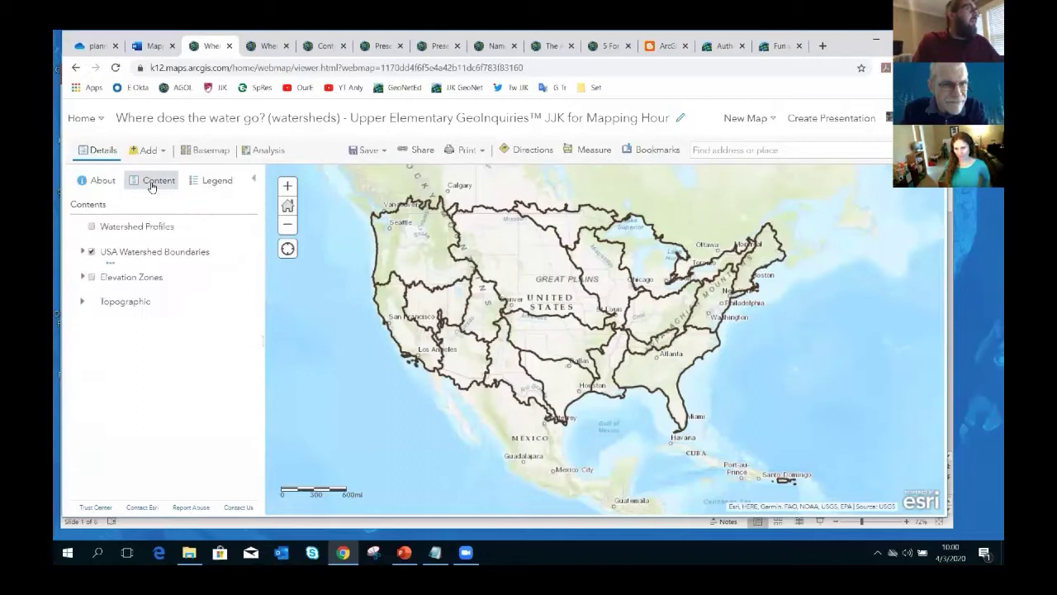
{"action": "left_click", "coordinate": [207, 187]}
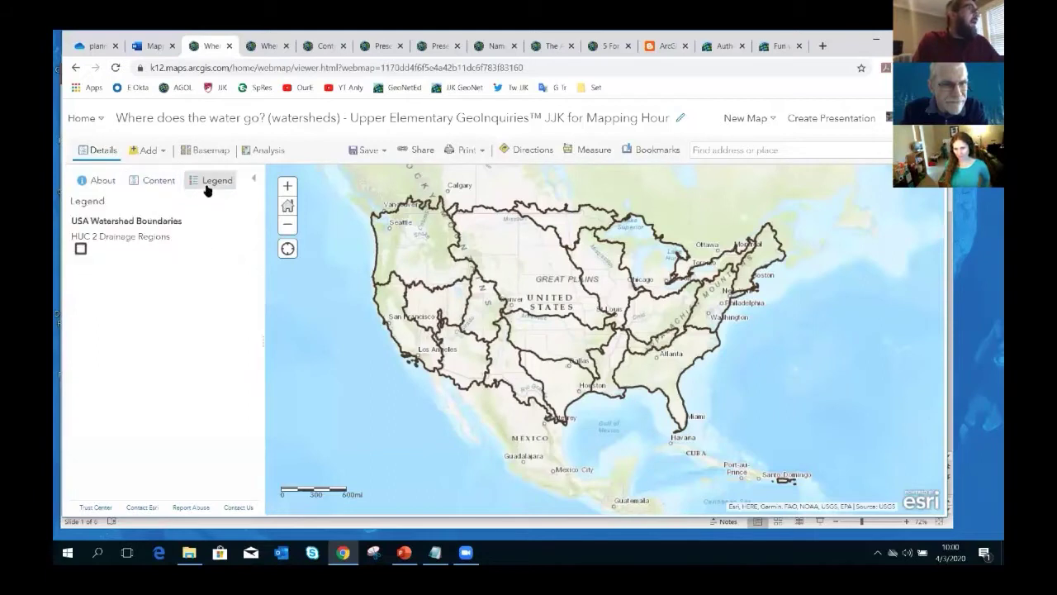
{"action": "left_click", "coordinate": [87, 183]}
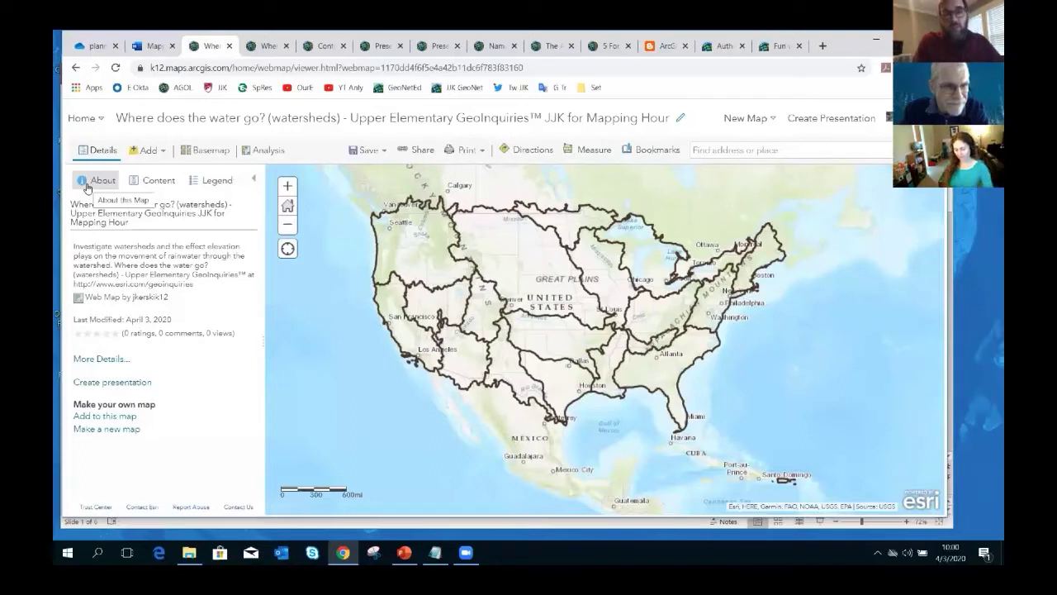
- Open the map's item page and scroll through its Description, Layers, Terms of Use and Tags
{"action": "left_click", "coordinate": [95, 362]}
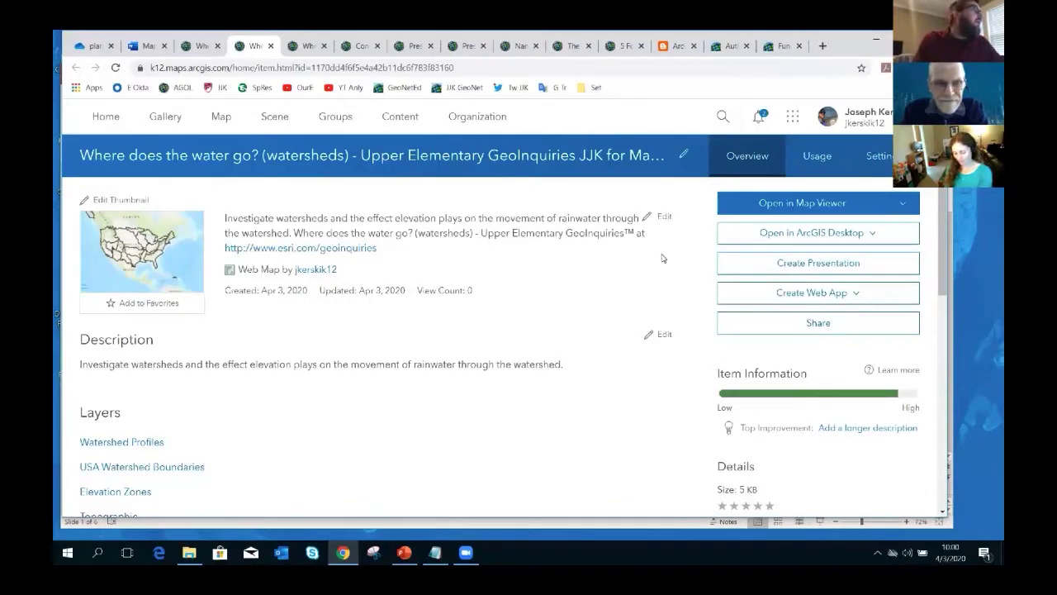
{"action": "mouse_move", "coordinate": [945, 205]}
{"action": "left_mouse_down"}
{"action": "mouse_move", "coordinate": [939, 250]}
{"action": "mouse_move", "coordinate": [941, 209]}
{"action": "left_mouse_up"}
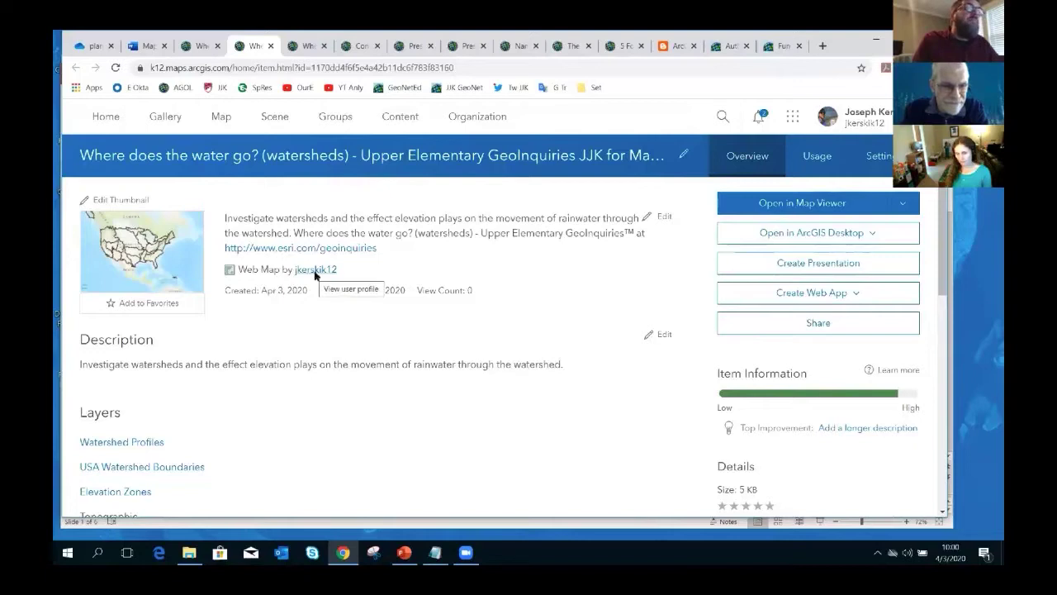
{"action": "scroll", "coordinate": [633, 305], "scroll_direction": "down", "scroll_amount": 3}
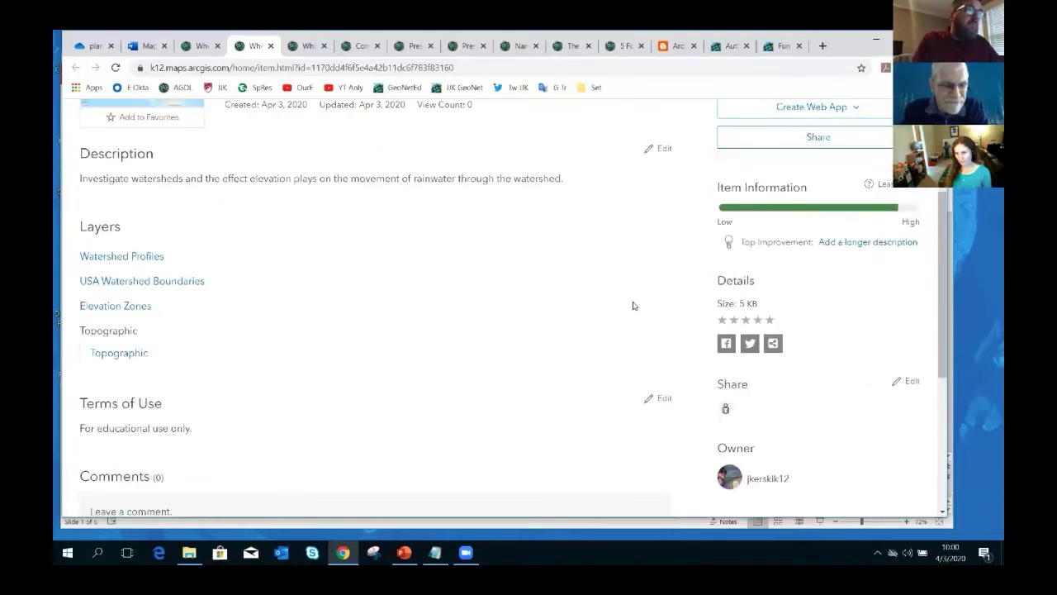
{"action": "scroll", "coordinate": [754, 287], "scroll_direction": "down", "scroll_amount": 3}
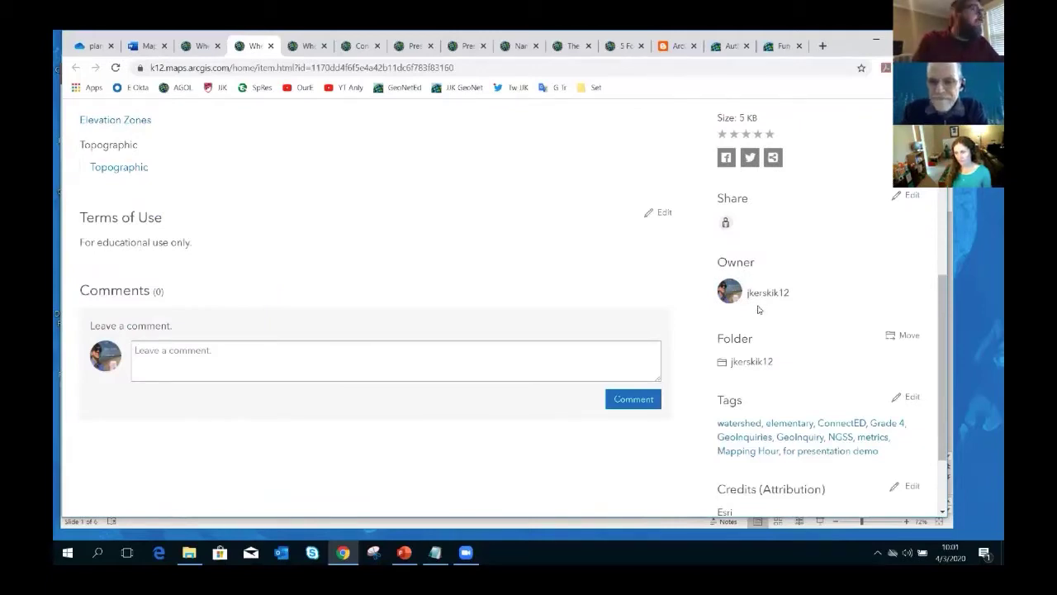
{"action": "scroll", "coordinate": [758, 310], "scroll_direction": "down", "scroll_amount": 2}
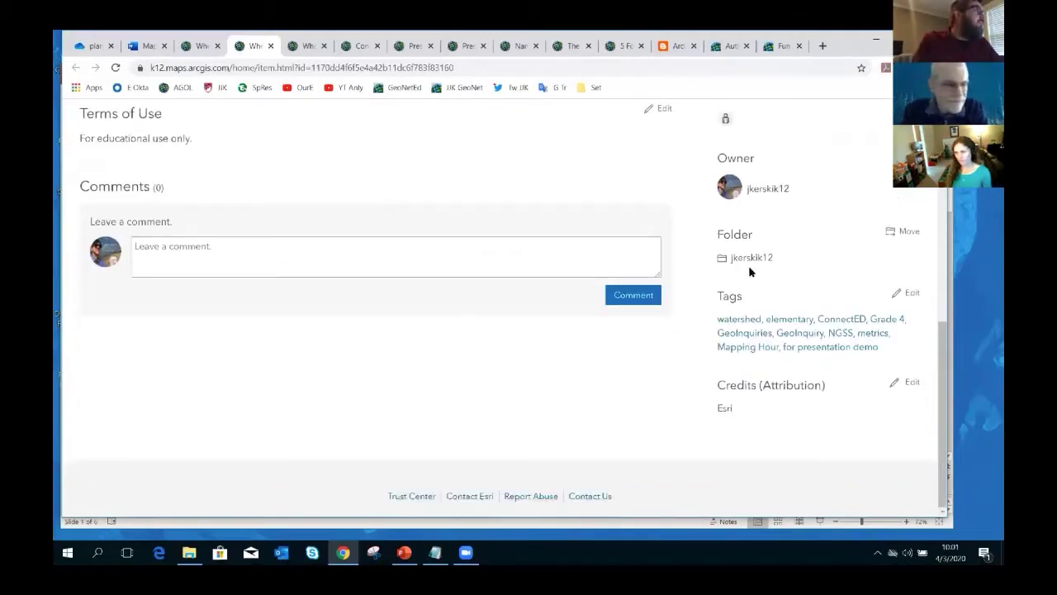
{"action": "scroll", "coordinate": [749, 265], "scroll_direction": "up", "scroll_amount": 7}
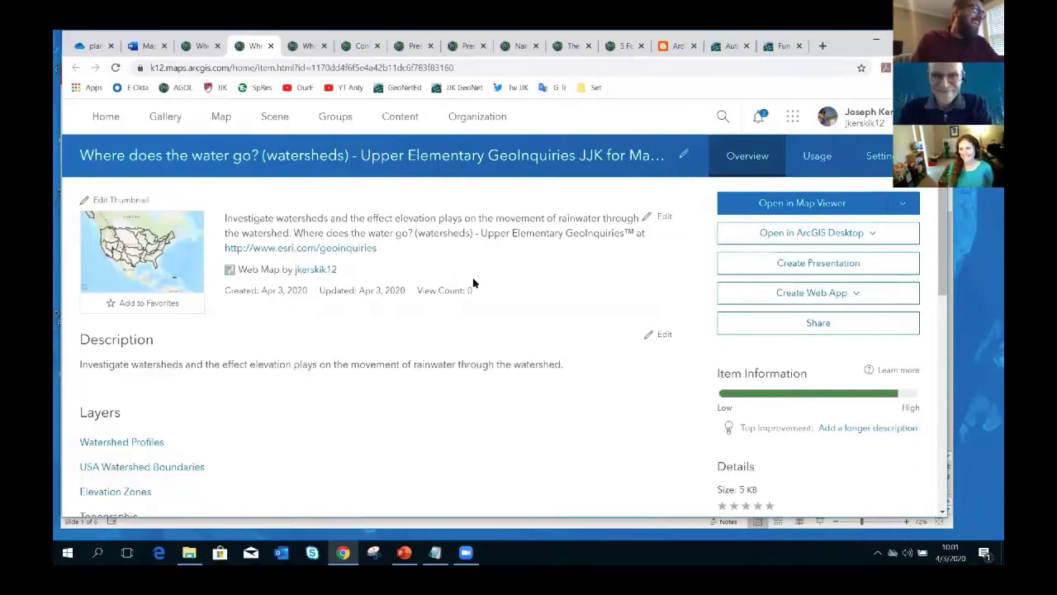
- Open the map in Map Viewer and try the Add, Basemap, Save, Directions, Measure and Bookmarks tools
{"action": "left_click", "coordinate": [789, 207]}
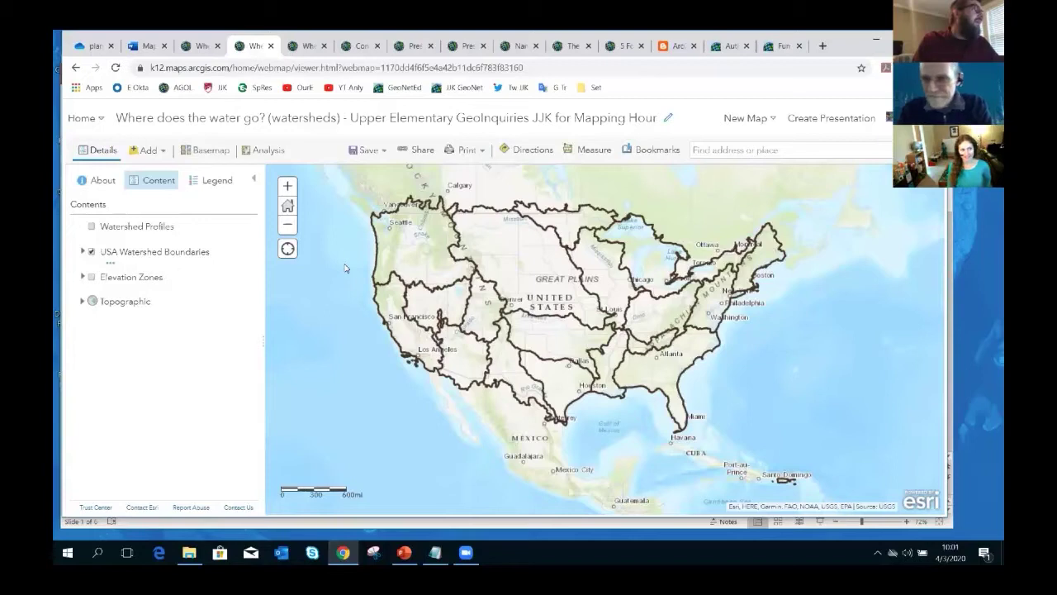
{"action": "left_click", "coordinate": [152, 151]}
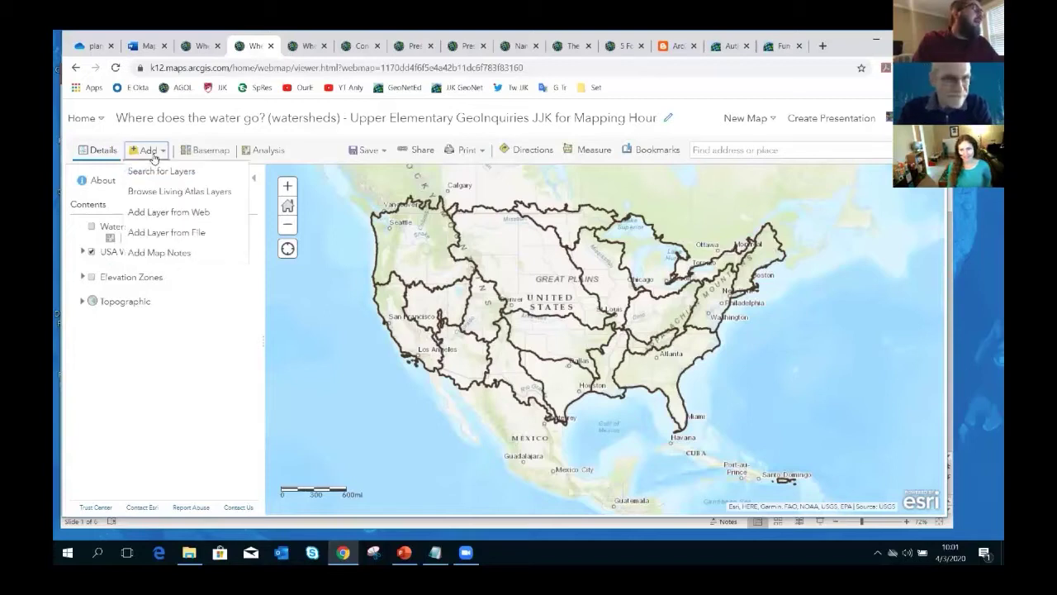
{"action": "left_click", "coordinate": [198, 152]}
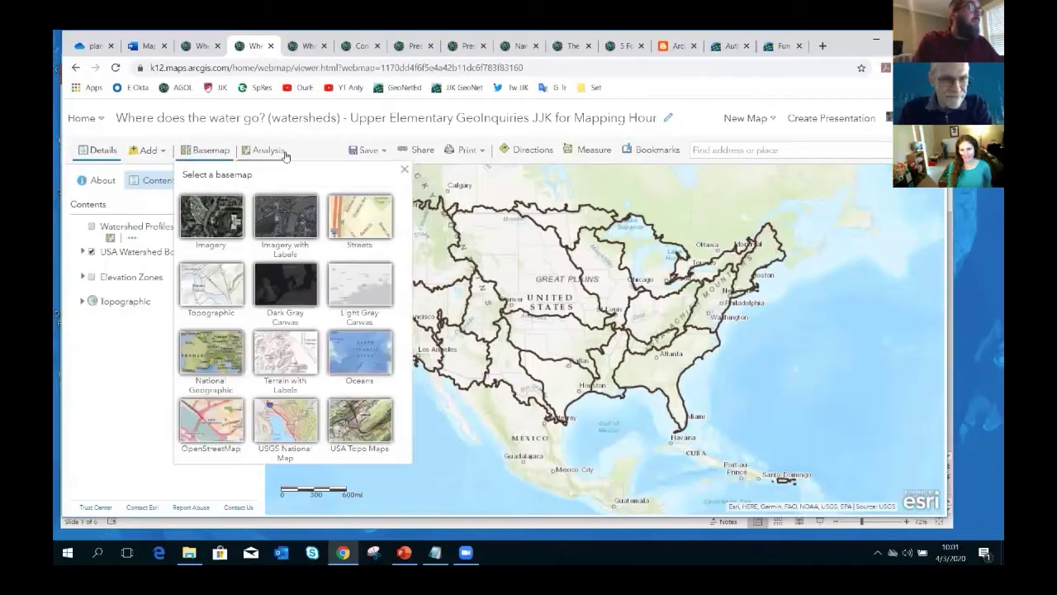
{"action": "left_click", "coordinate": [384, 153]}
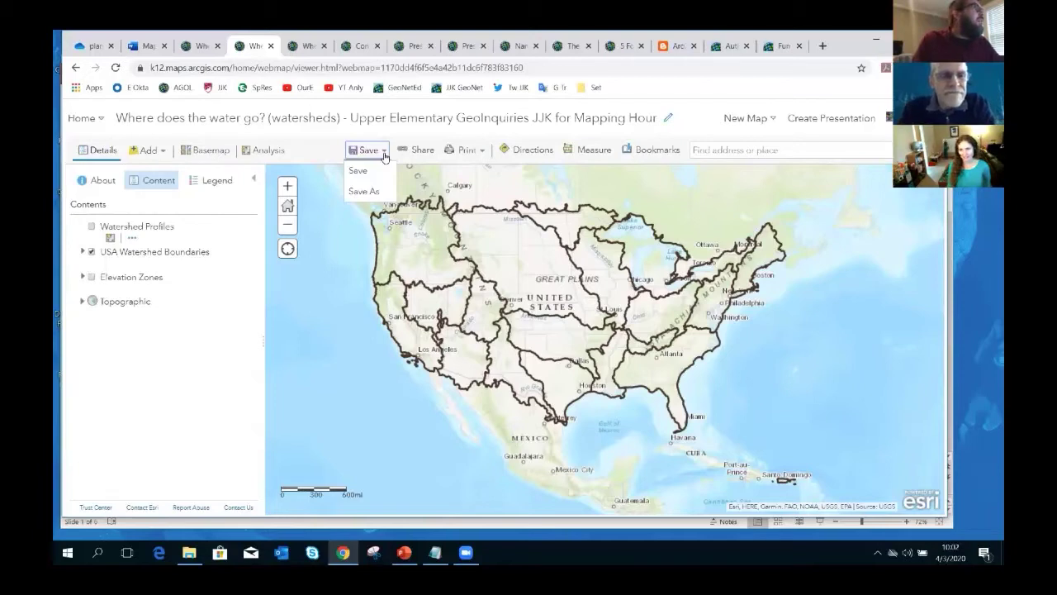
{"action": "left_click", "coordinate": [524, 152]}
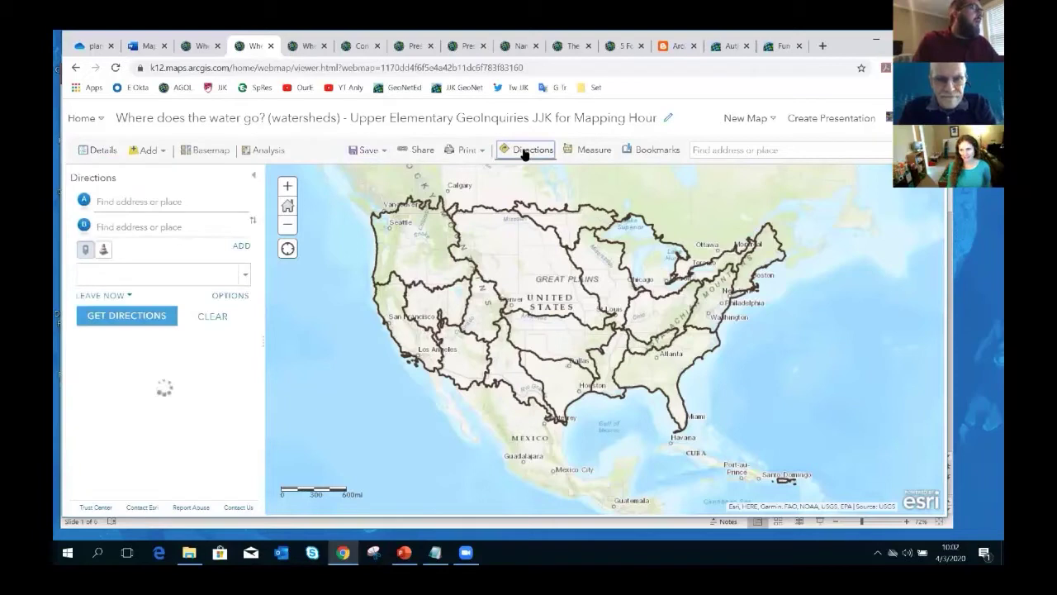
{"action": "left_click", "coordinate": [588, 152]}
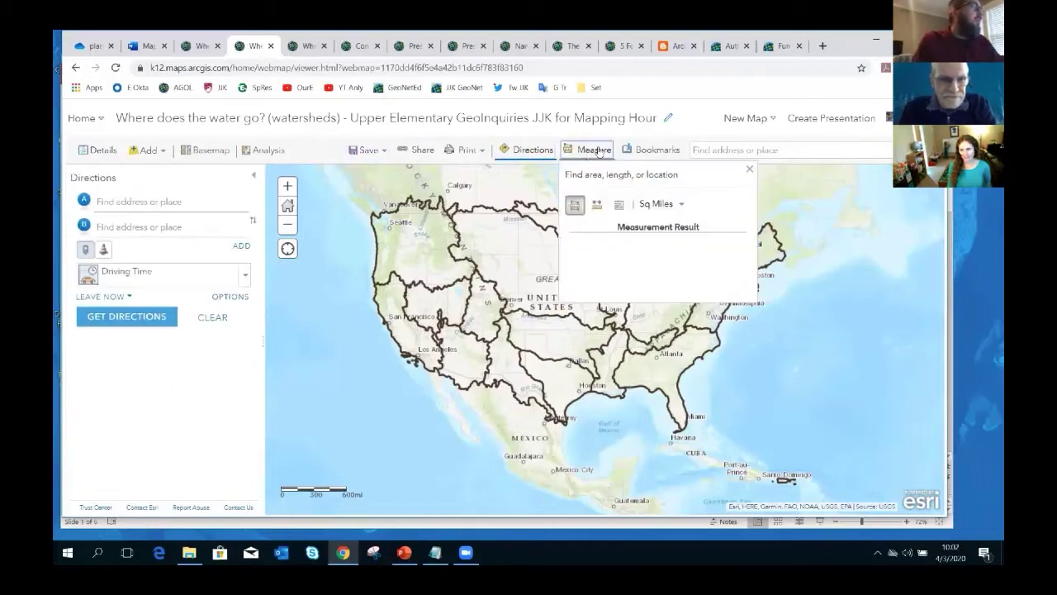
{"action": "left_click", "coordinate": [641, 152]}
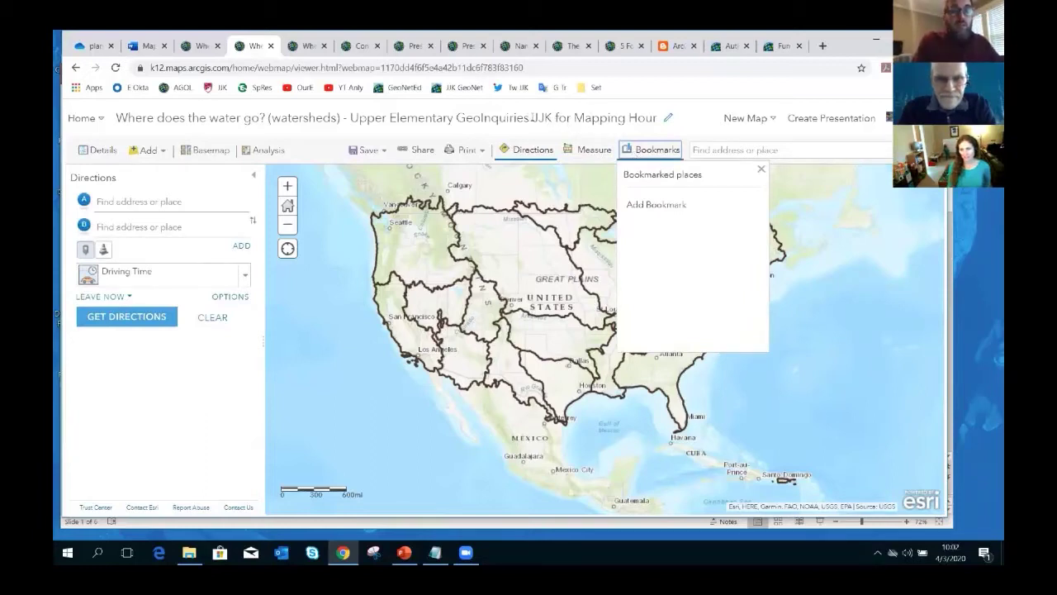
{"action": "left_click_drag", "start_coordinate": [533, 118], "coordinate": [658, 121]}
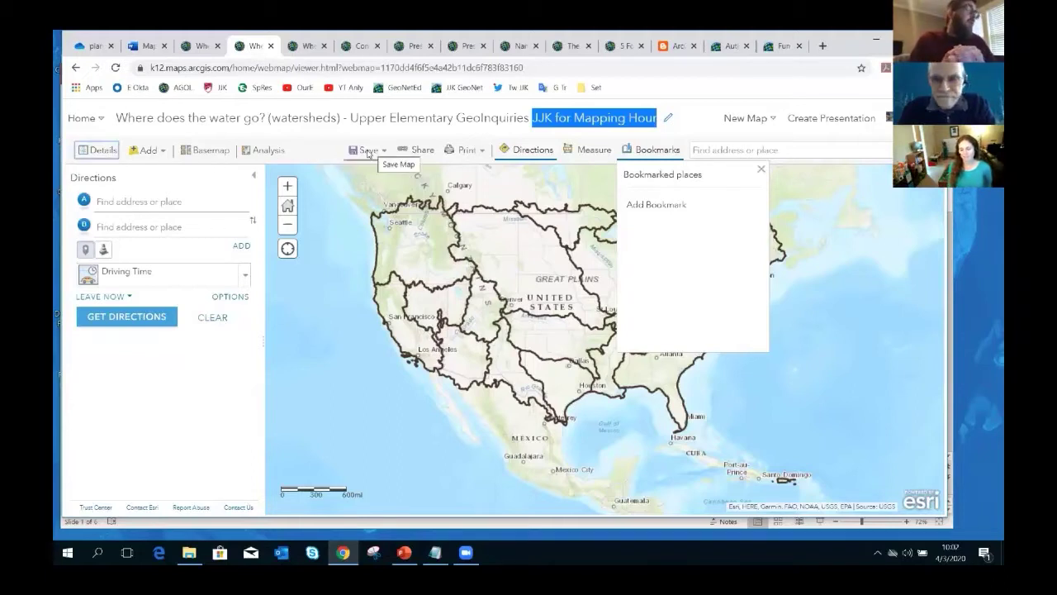
- Show the layer Contents list and close the Bookmarks panel
{"action": "left_click", "coordinate": [99, 149]}
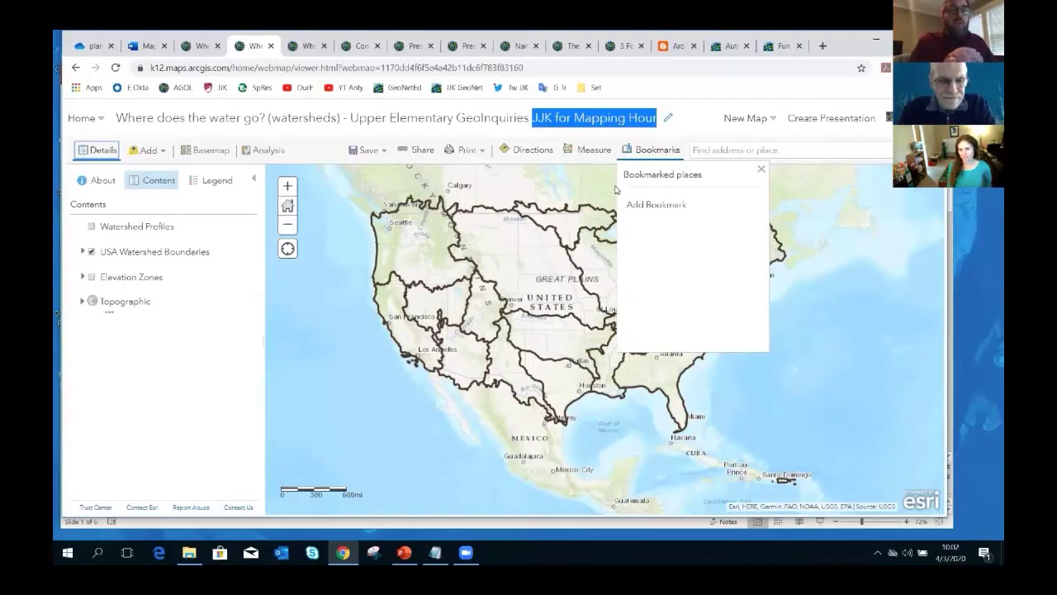
{"action": "left_click", "coordinate": [647, 150]}
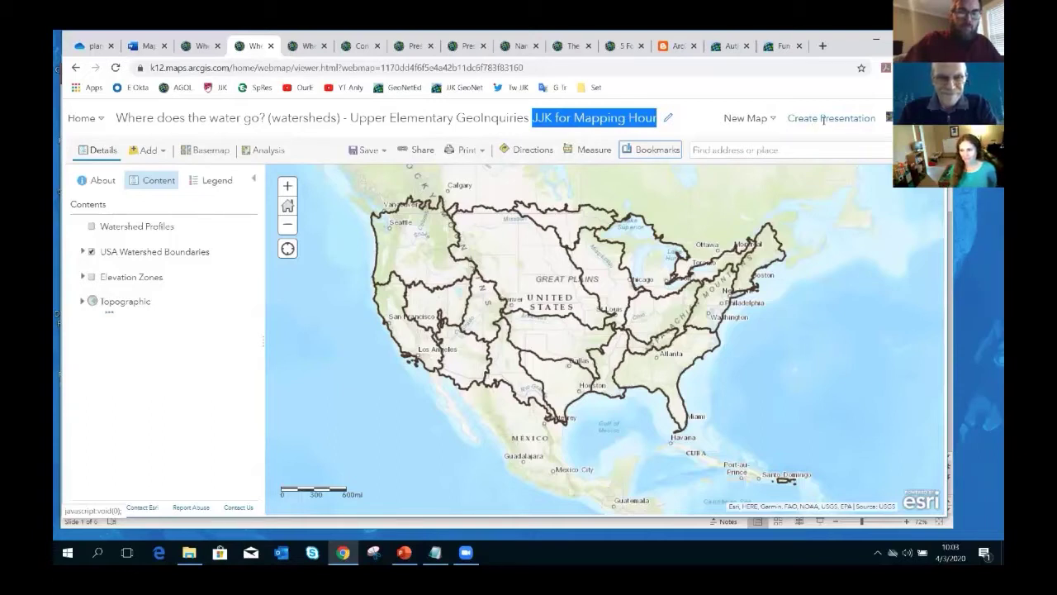
{"action": "left_click", "coordinate": [91, 228]}
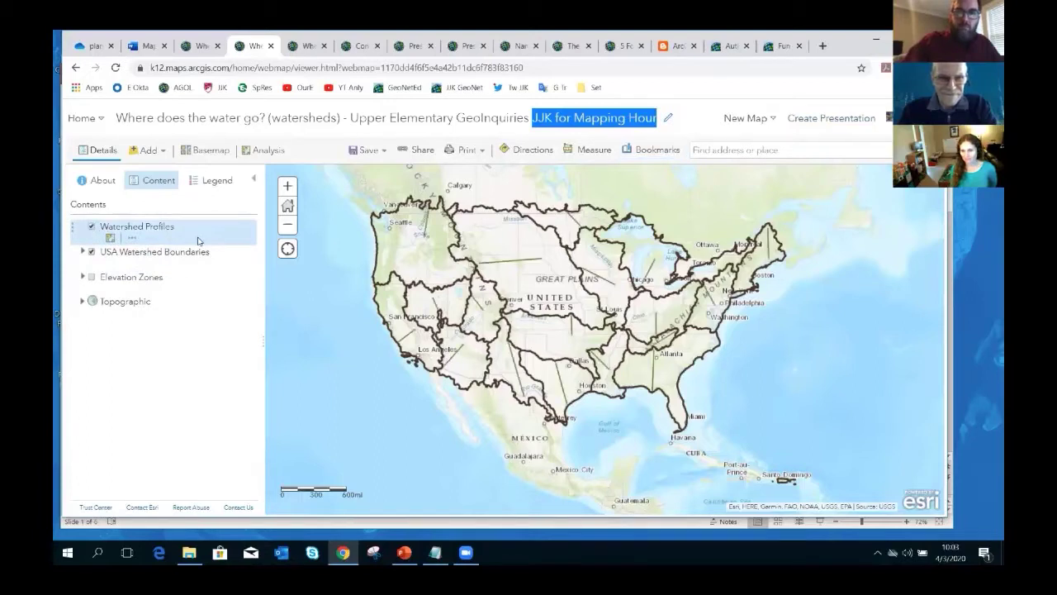
{"action": "left_click", "coordinate": [513, 262]}
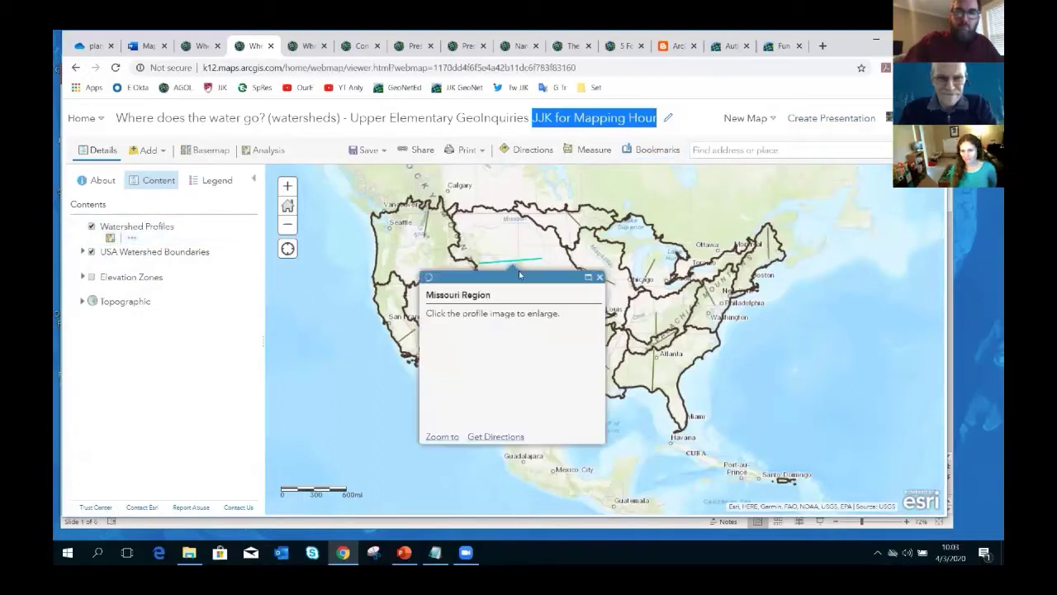
{"action": "left_click", "coordinate": [493, 388]}
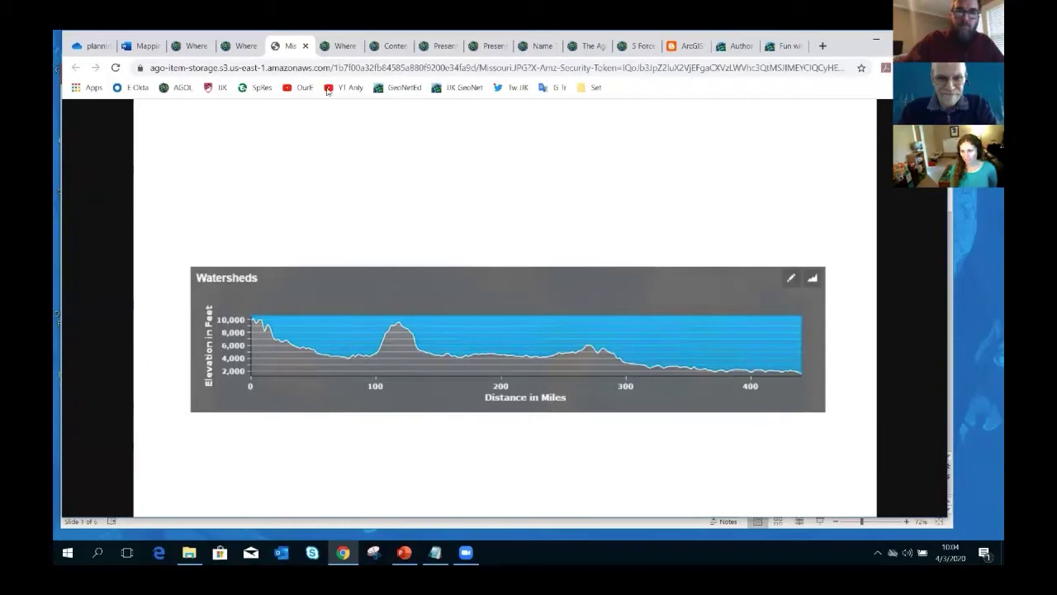
{"action": "left_click", "coordinate": [305, 46]}
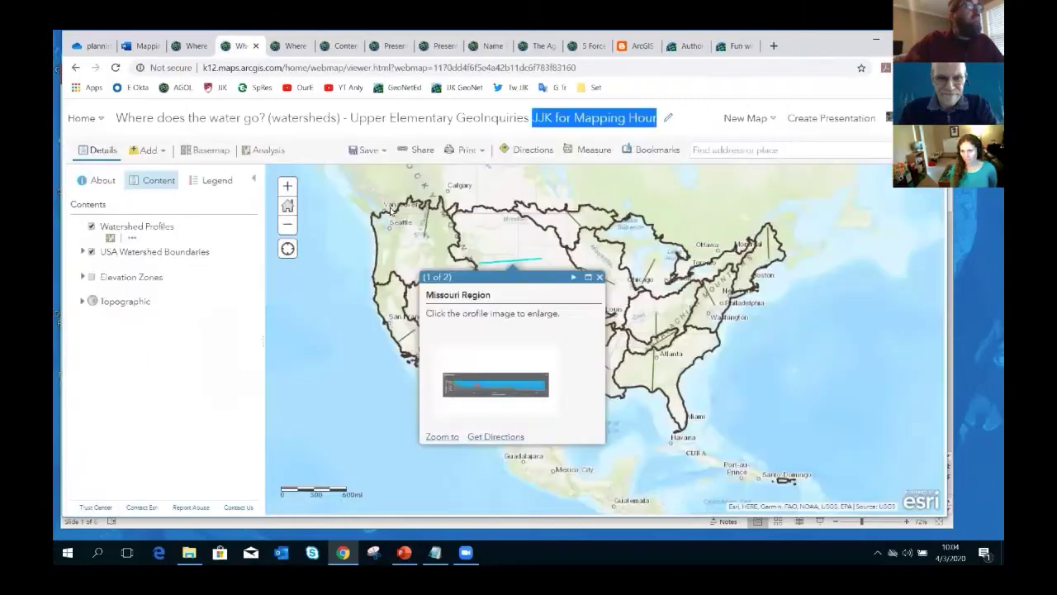
{"action": "left_click", "coordinate": [599, 277]}
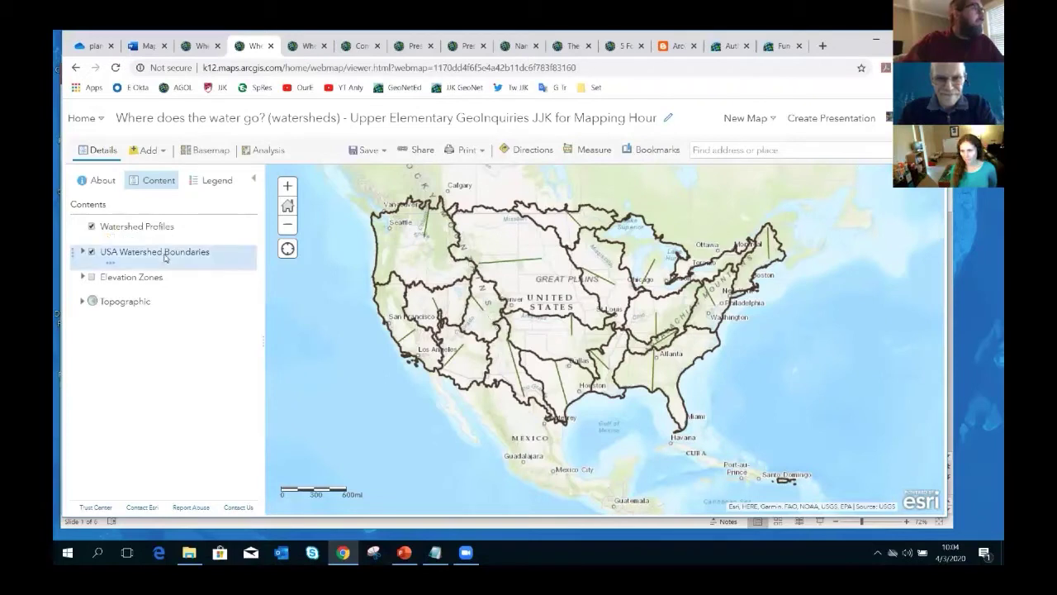
{"action": "left_click", "coordinate": [91, 226]}
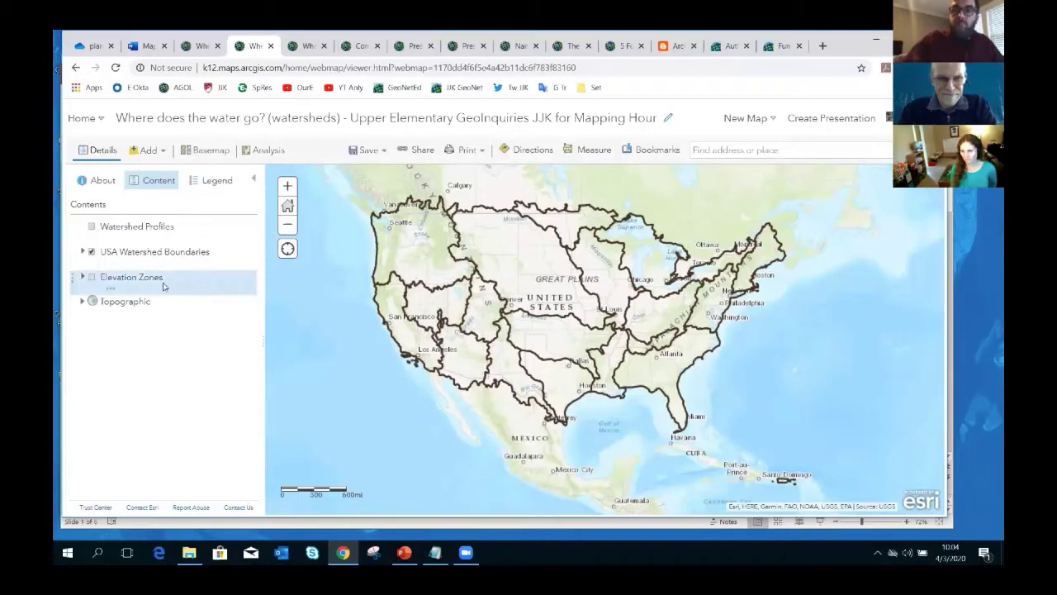
{"action": "left_click", "coordinate": [91, 278]}
{"action": "left_click", "coordinate": [92, 251]}
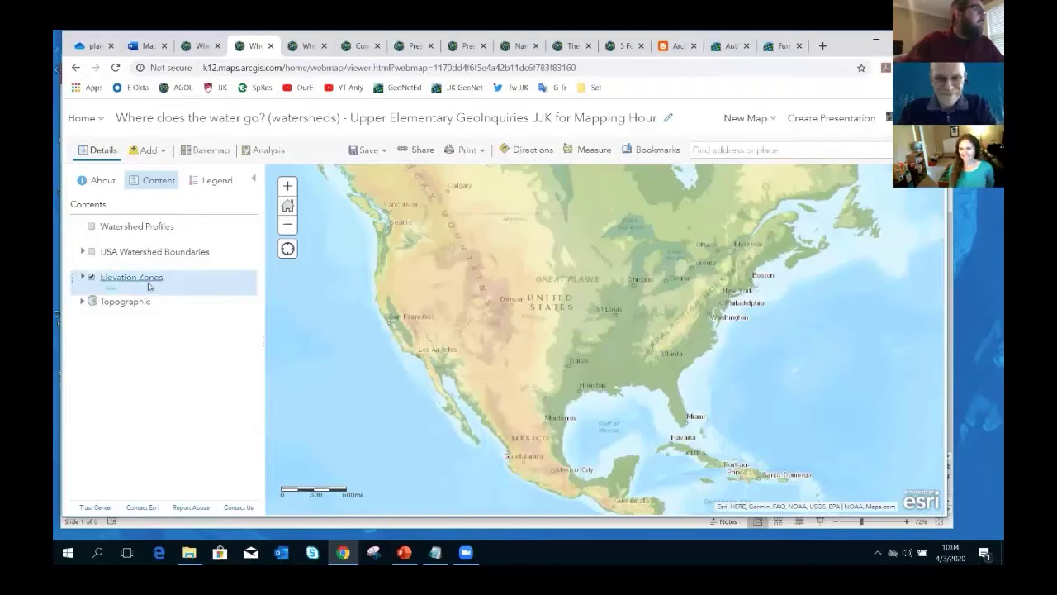
{"action": "left_click", "coordinate": [92, 278]}
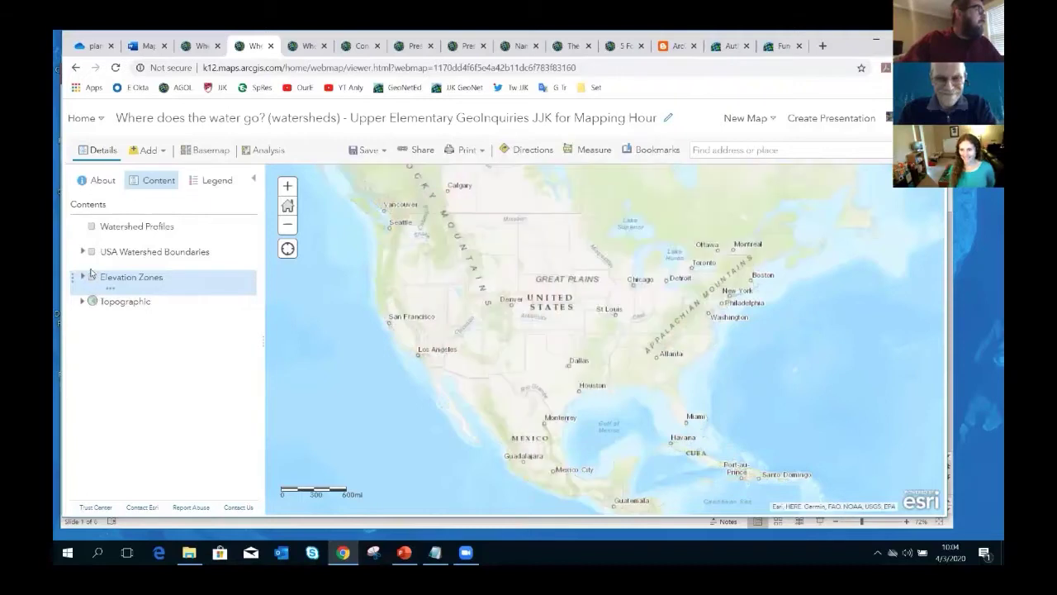
{"action": "left_click", "coordinate": [91, 252]}
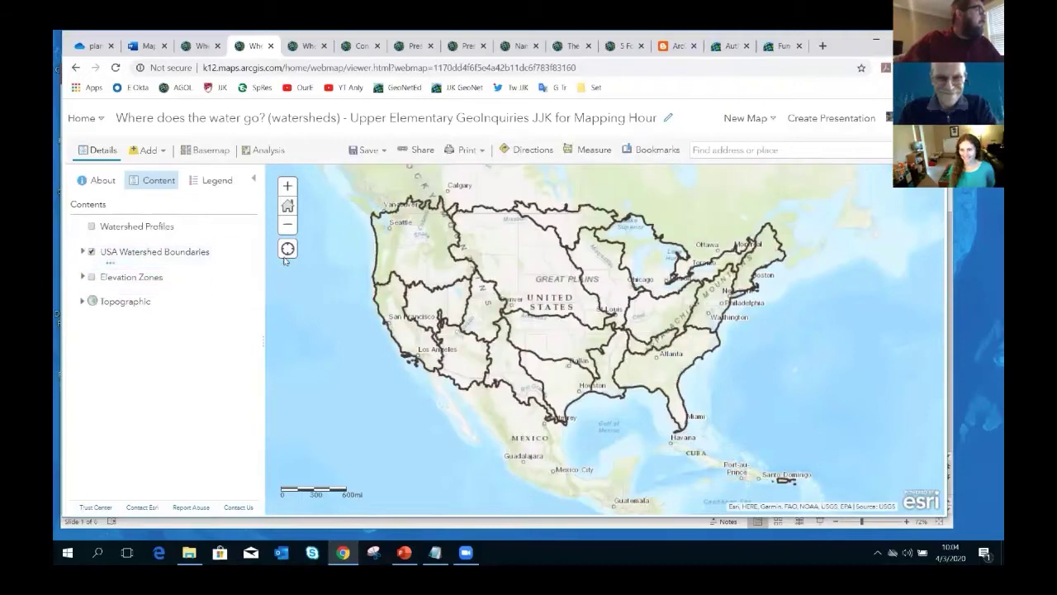
- Create a presentation from the watershed map, proceeding without saving changes
{"action": "left_click", "coordinate": [819, 120]}
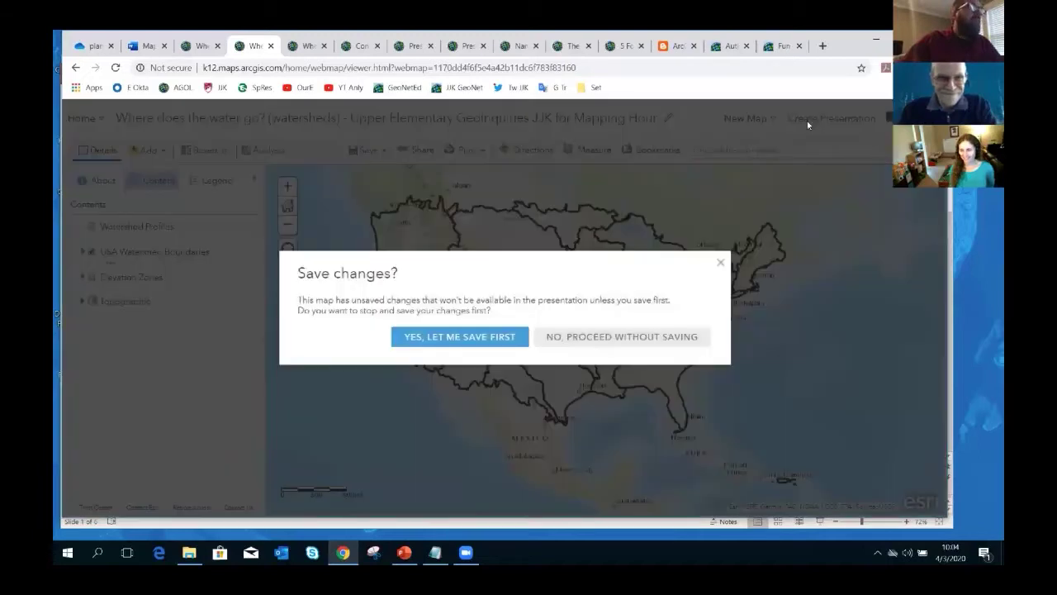
{"action": "left_click_drag", "start_coordinate": [412, 225], "coordinate": [378, 205]}
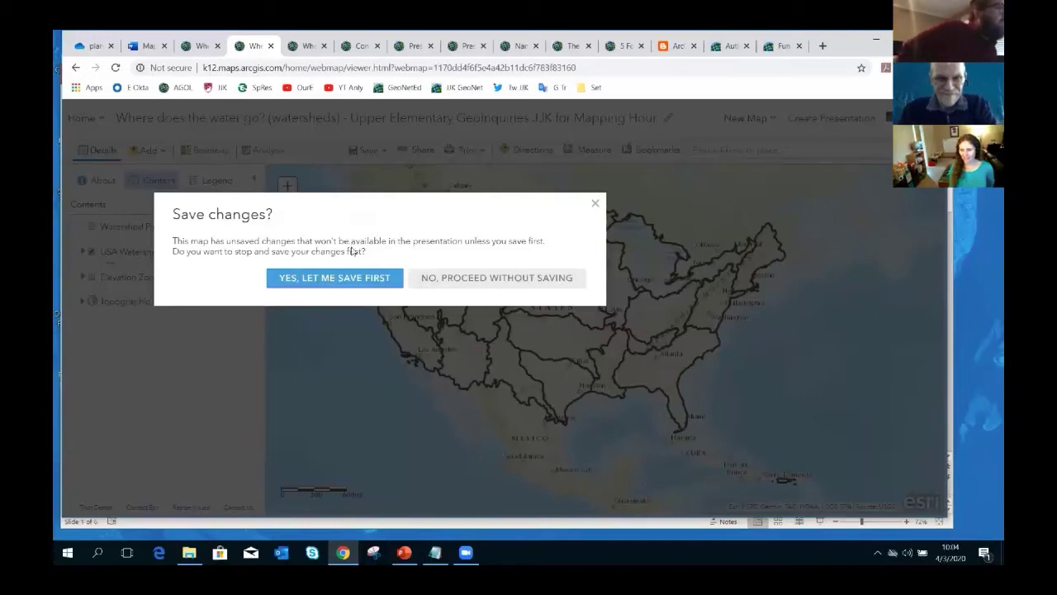
{"action": "left_click", "coordinate": [358, 278]}
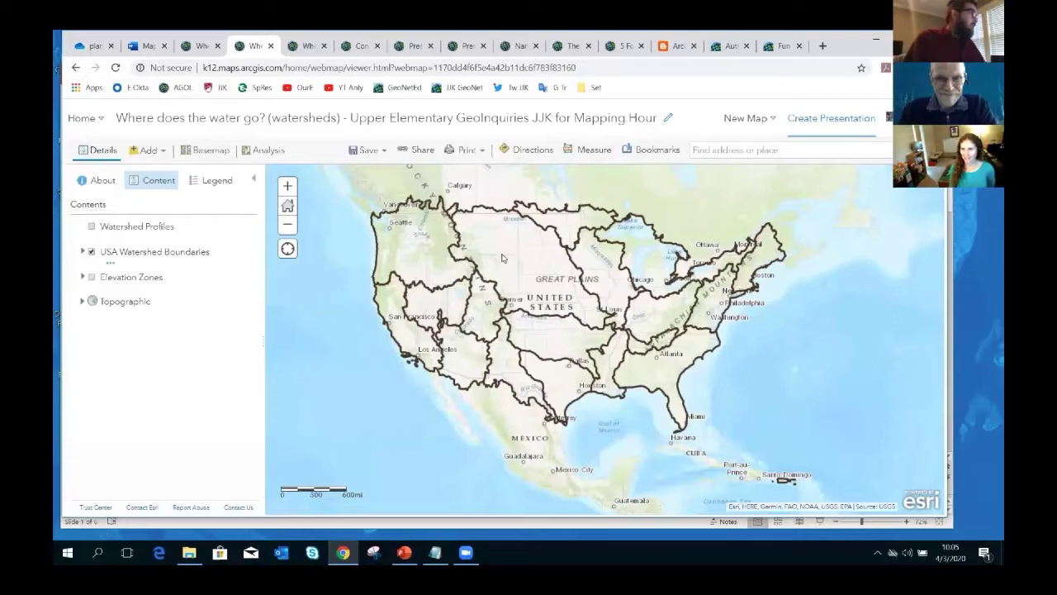
{"action": "left_click", "coordinate": [831, 119]}
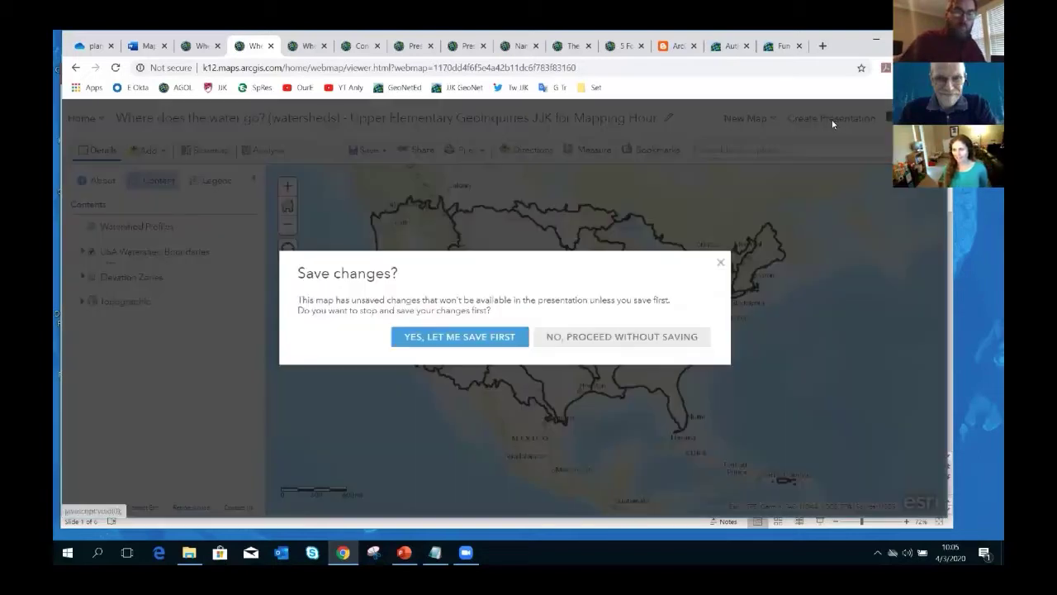
{"action": "left_click", "coordinate": [585, 340]}
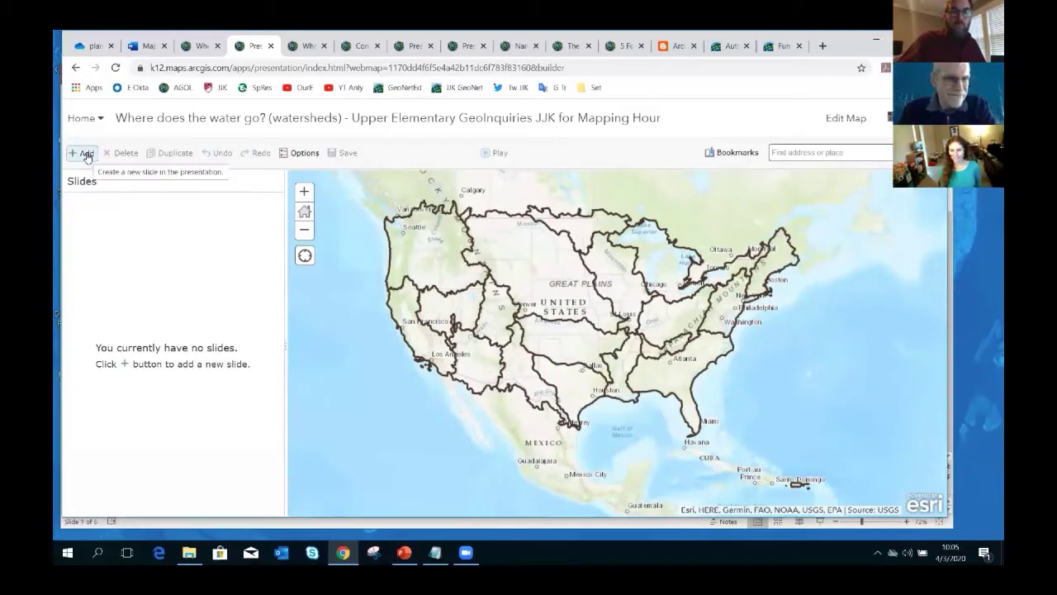
- Add a first slide titled 'USA Watersheds' with its location set to the current US view
{"action": "left_click", "coordinate": [86, 154]}
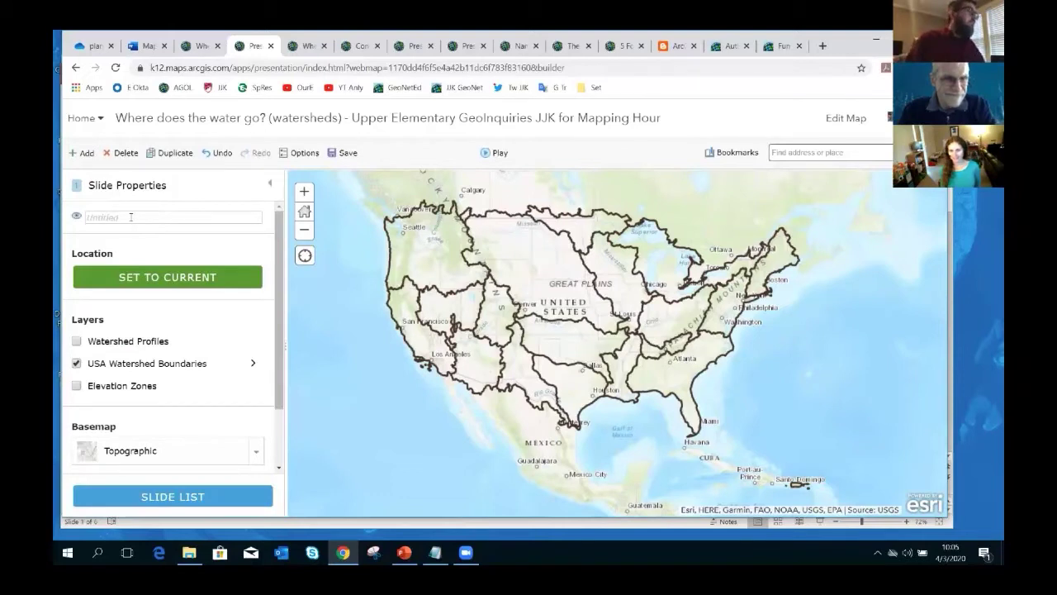
{"action": "type", "text": "USA"}
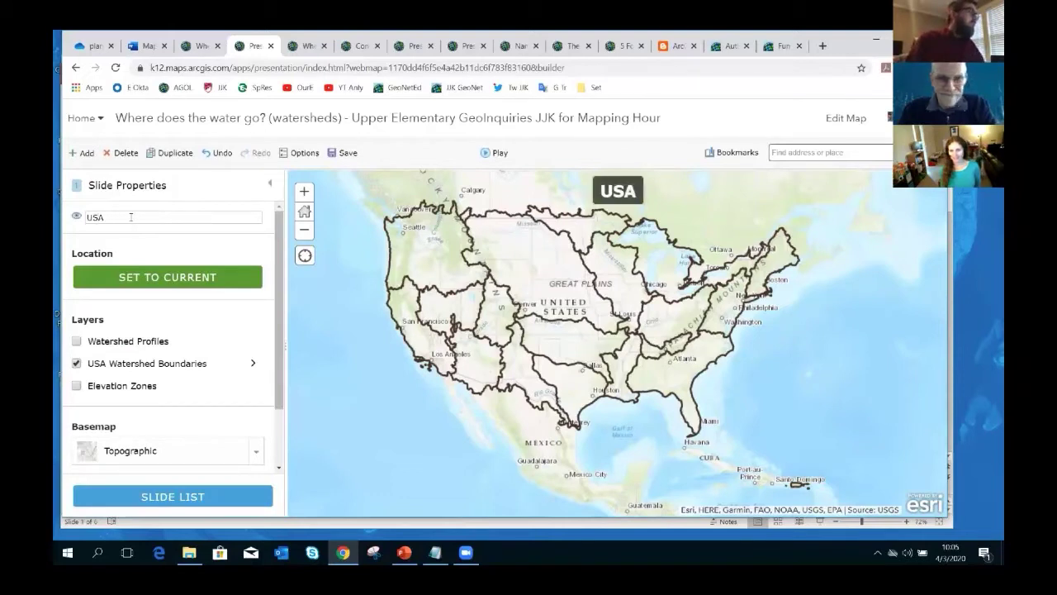
{"action": "type", "text": " Watersheds"}
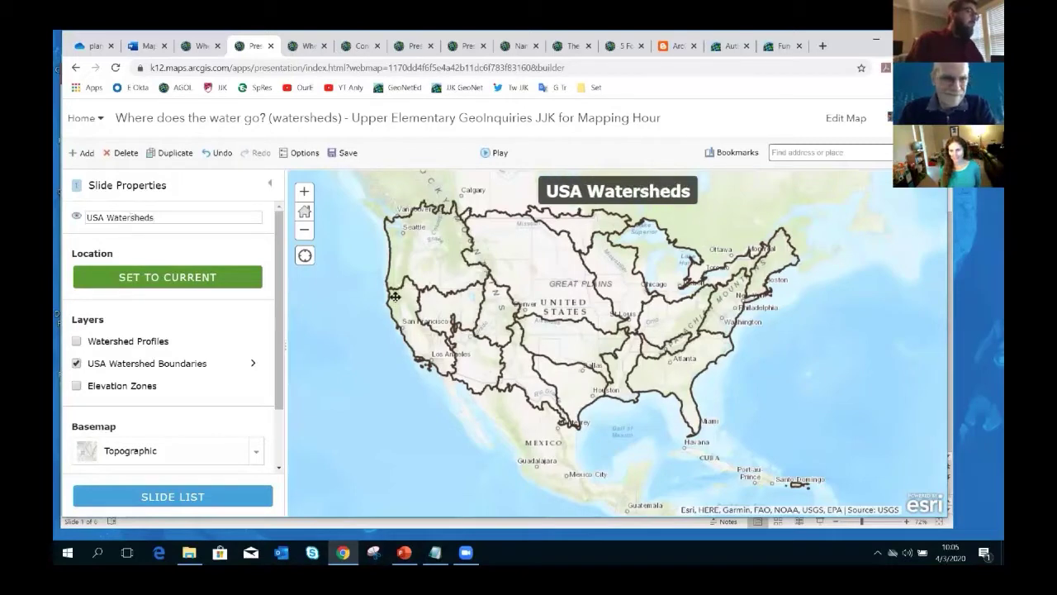
{"action": "left_click_drag", "start_coordinate": [395, 299], "coordinate": [375, 308]}
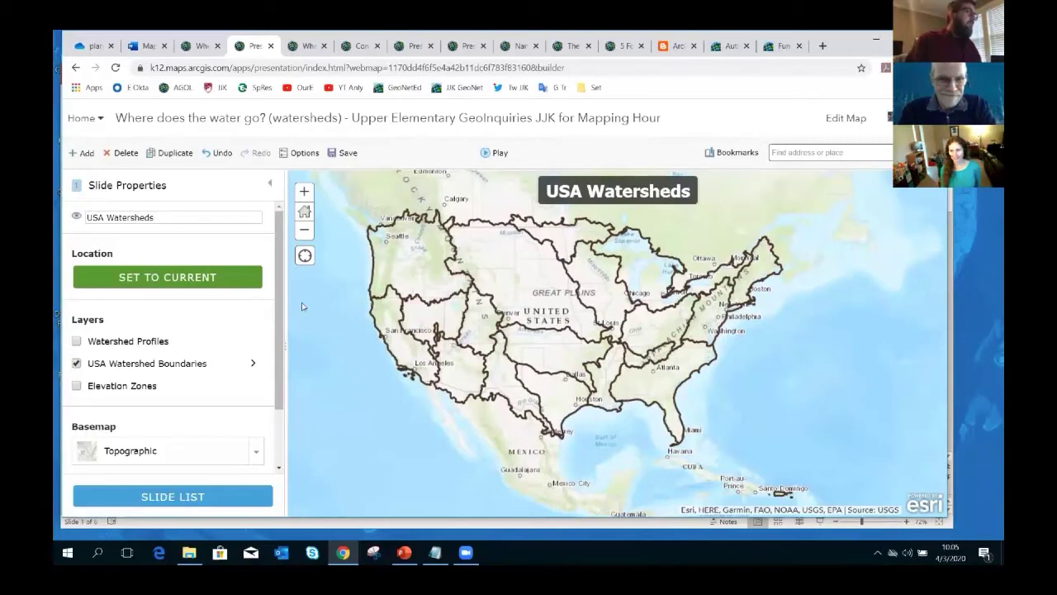
{"action": "left_click", "coordinate": [189, 283]}
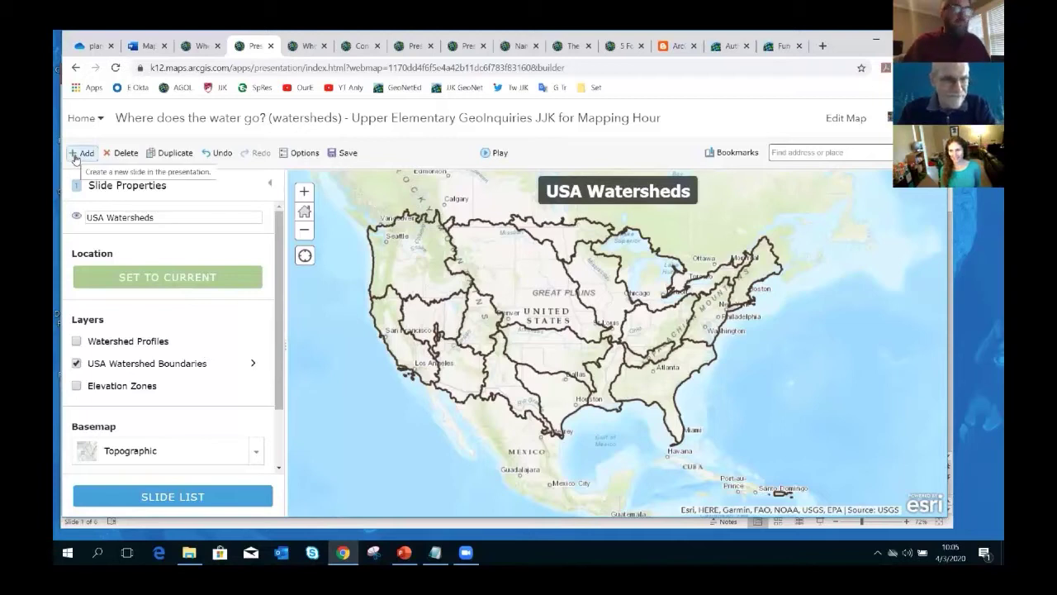
- Add a slide titled 'USA Watersheds and Elevations' with the Elevation Zones layer turned on
{"action": "left_click", "coordinate": [75, 155]}
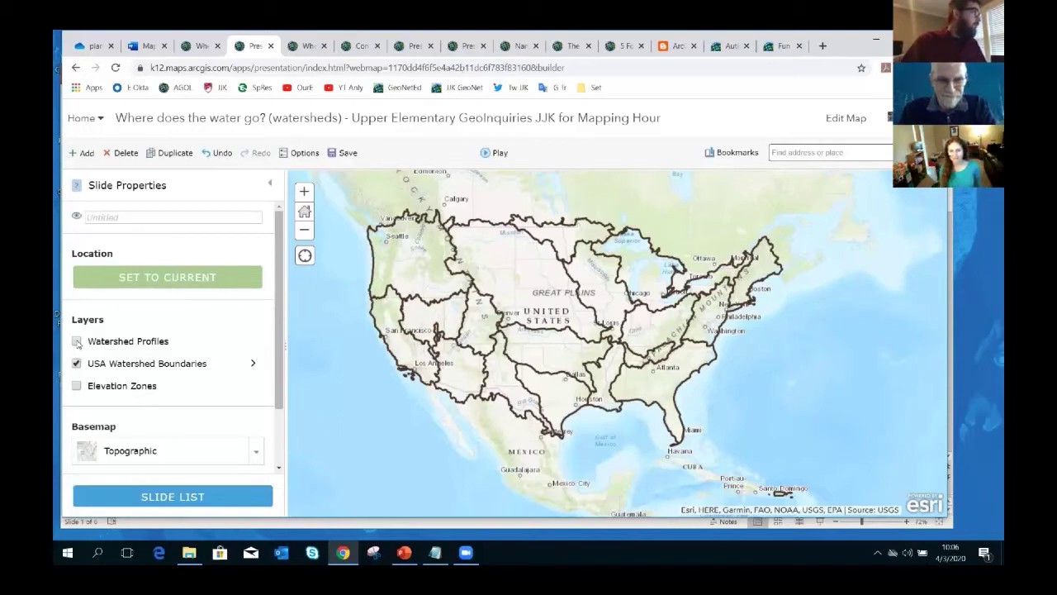
{"action": "left_click", "coordinate": [76, 341]}
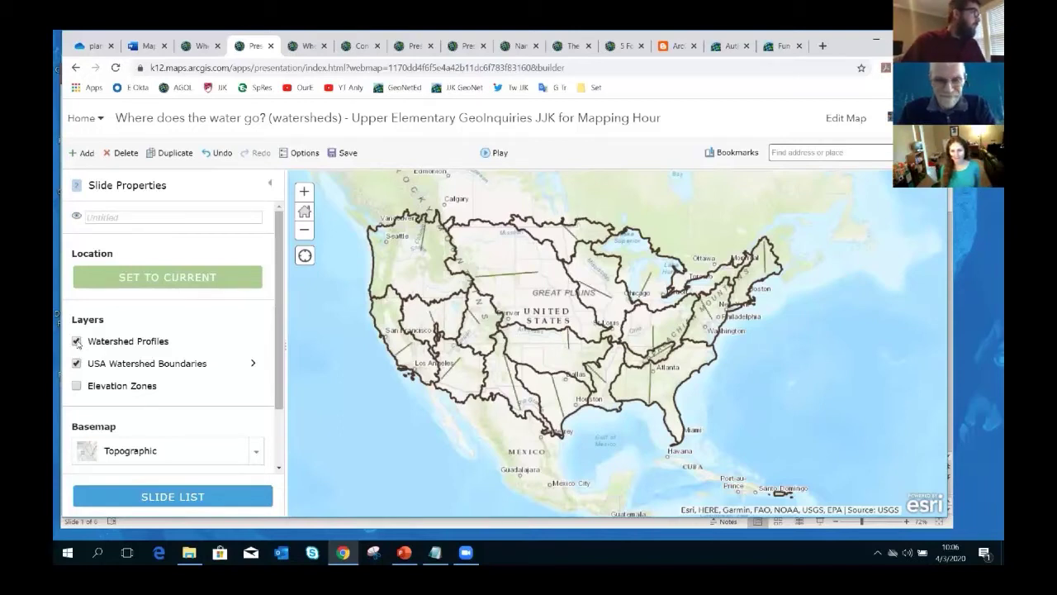
{"action": "left_click", "coordinate": [76, 341]}
{"action": "left_click", "coordinate": [76, 386]}
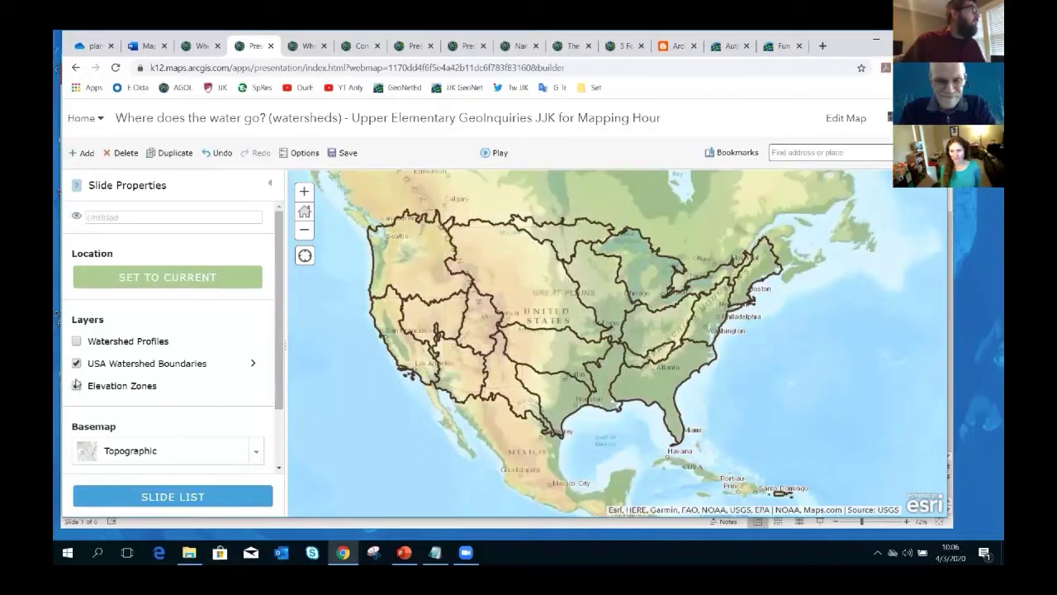
{"action": "left_click", "coordinate": [132, 218]}
{"action": "type", "text": "USA"}
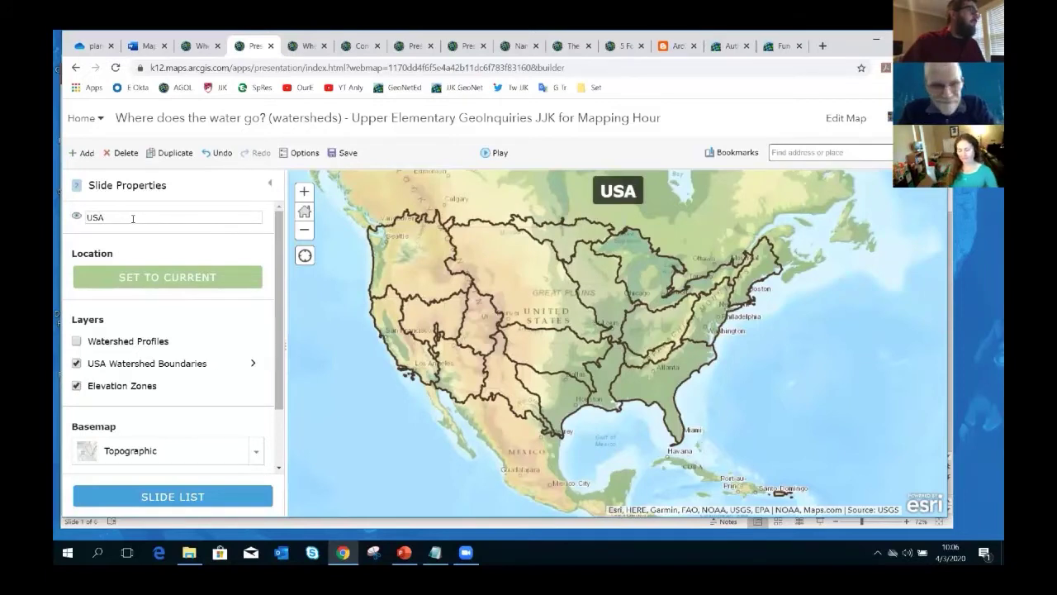
{"action": "type", "text": " Watersheds an"}
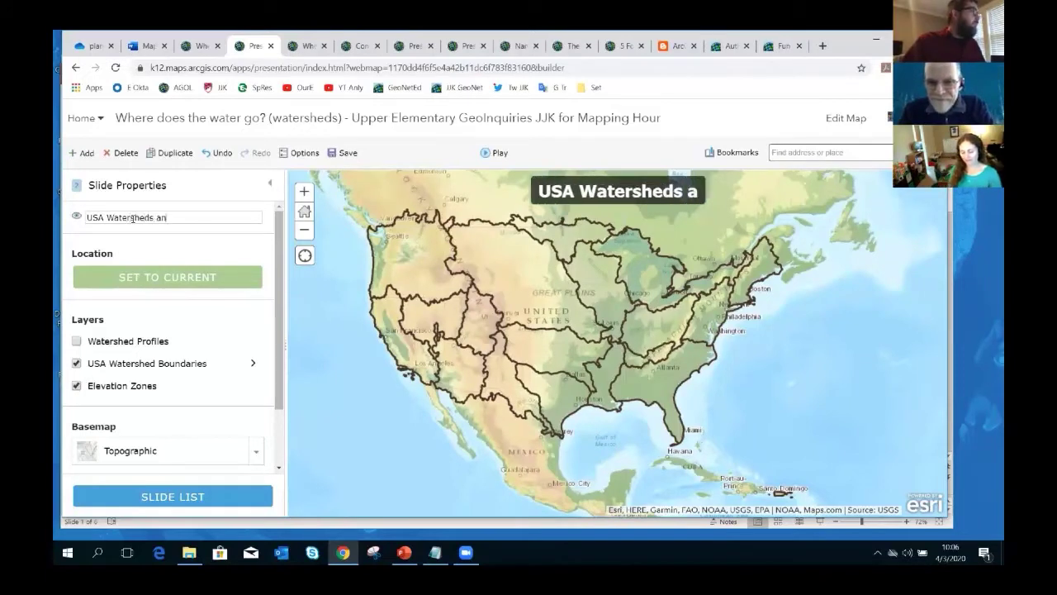
{"action": "type", "text": "d Elevatio"}
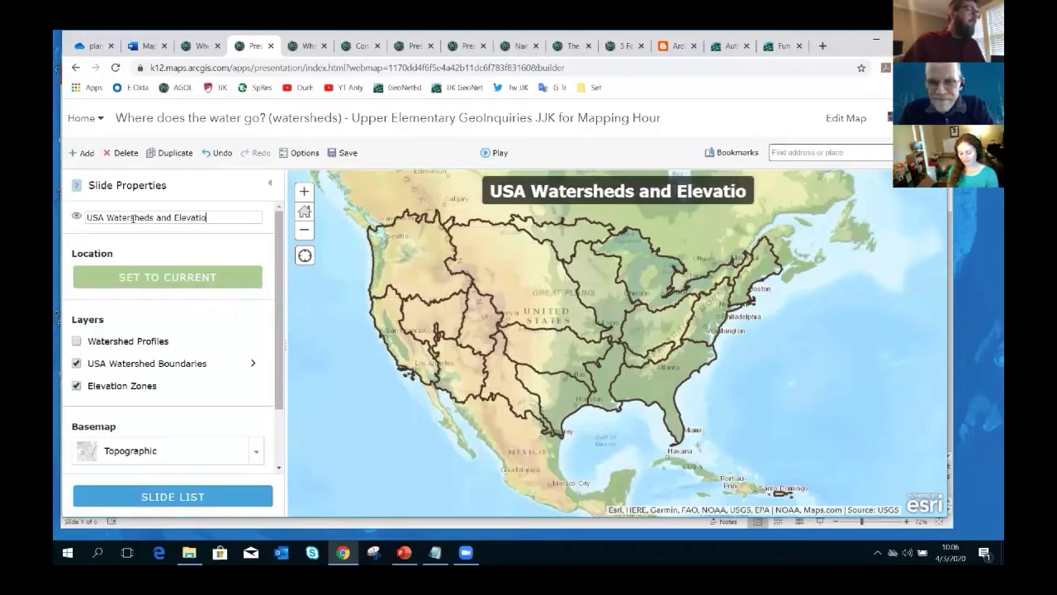
{"action": "type", "text": "ns"}
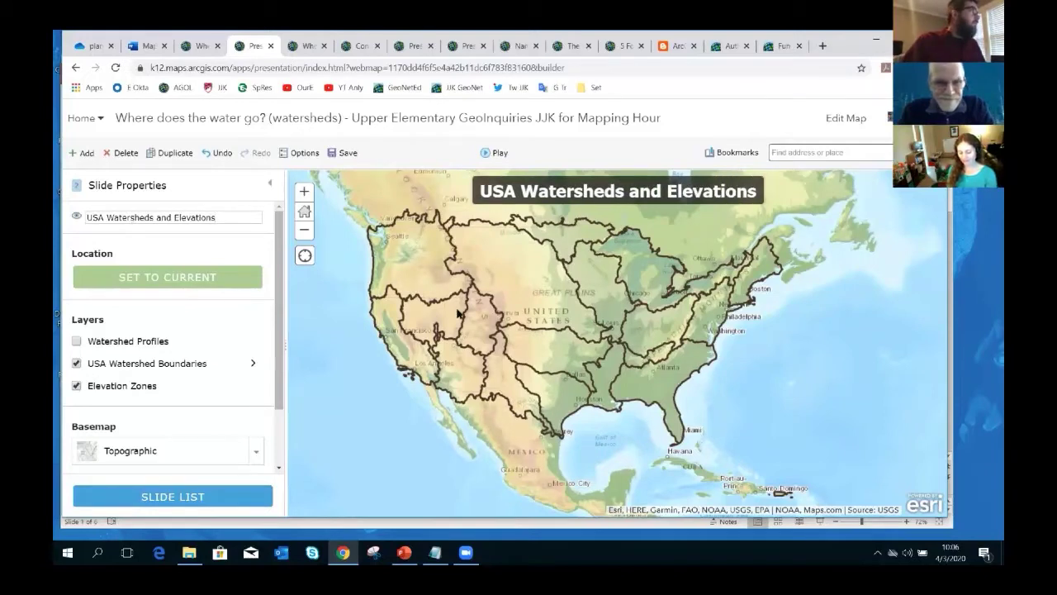
{"action": "left_click_drag", "start_coordinate": [457, 311], "coordinate": [454, 314]}
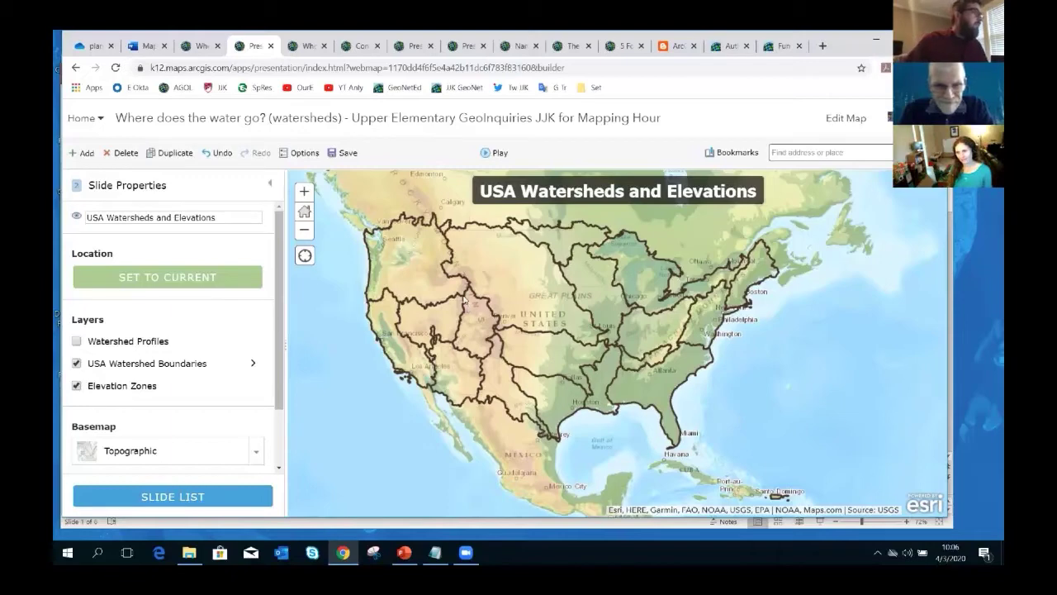
- Zoom the slide to Colorado, retitle it 'Colorado Watersheds', and set that view as its location
{"action": "left_click_drag", "start_coordinate": [460, 290], "coordinate": [621, 406], "text": "shift"}
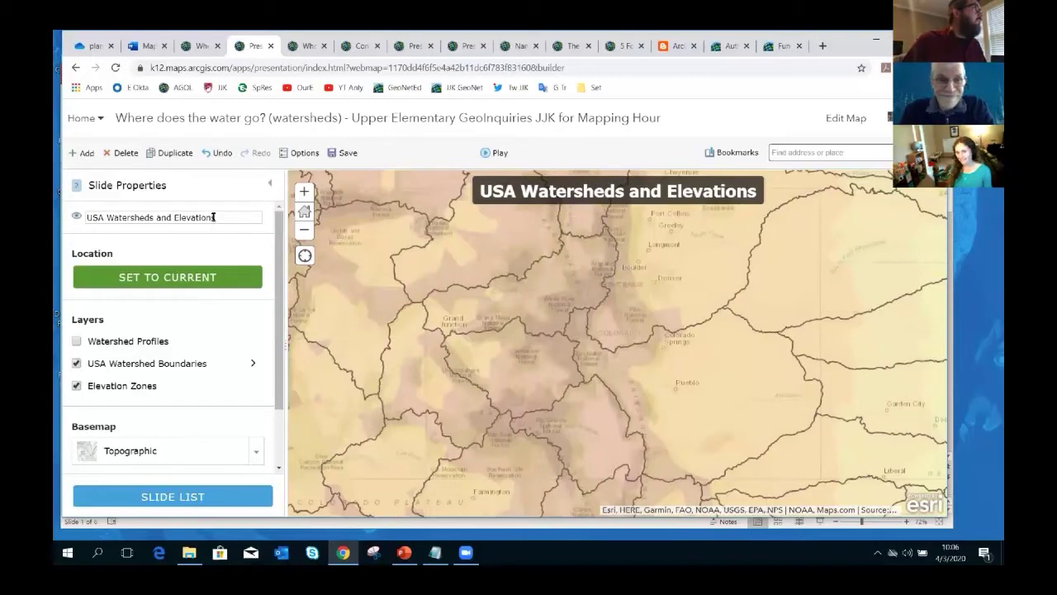
{"action": "left_click", "coordinate": [183, 217]}
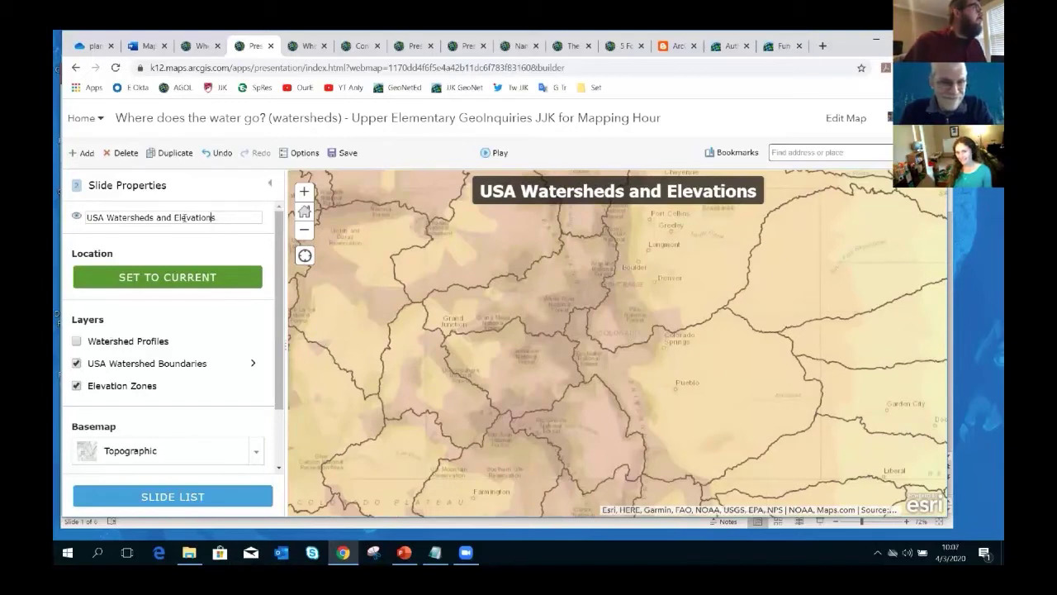
{"action": "left_click_drag", "start_coordinate": [222, 217], "coordinate": [69, 220]}
{"action": "type", "text": "Co"}
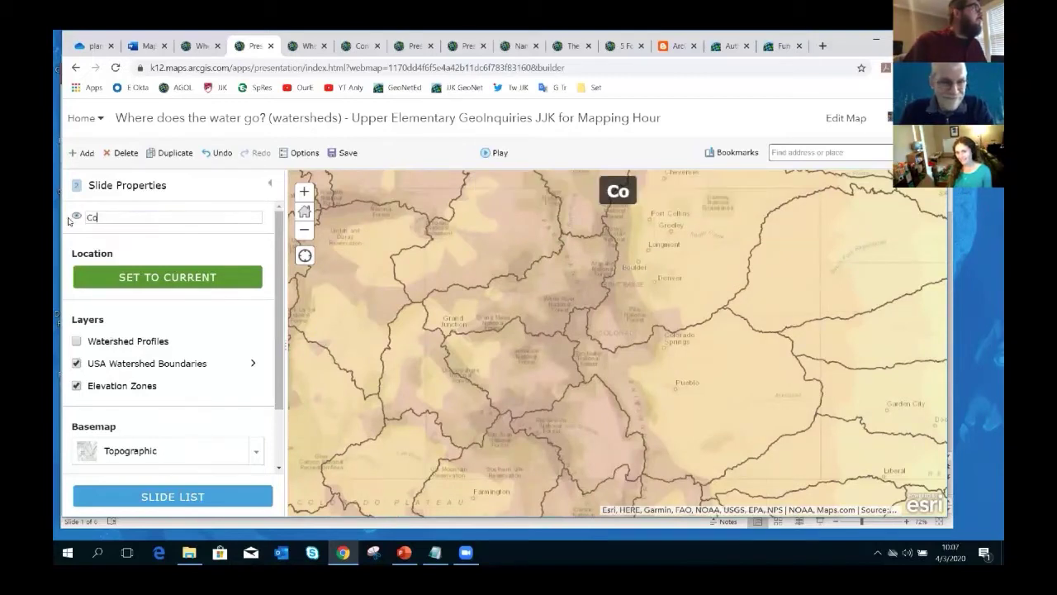
{"action": "type", "text": "lorado"}
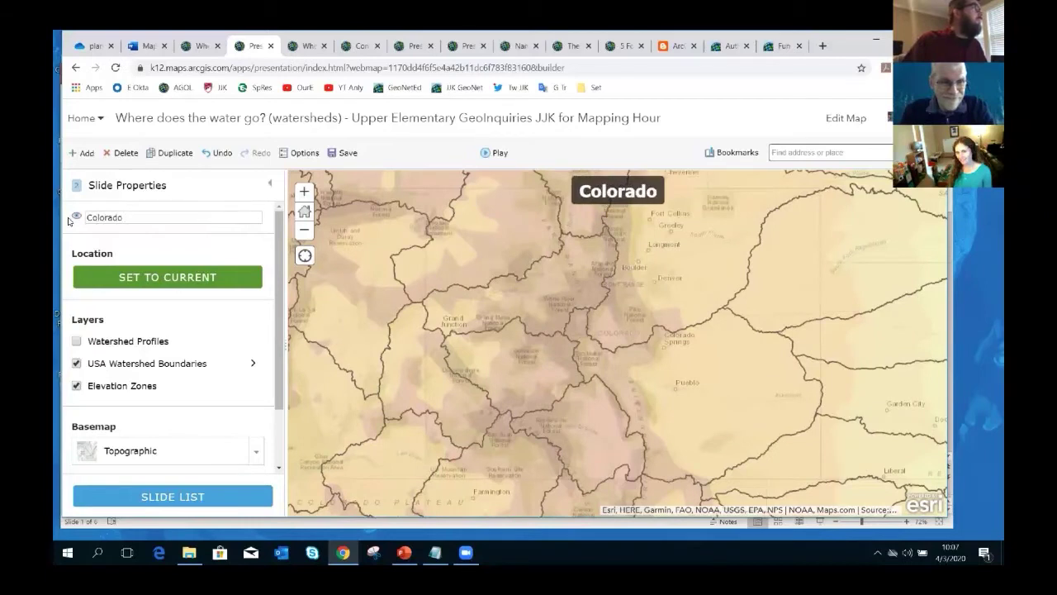
{"action": "type", "text": " Watersheds"}
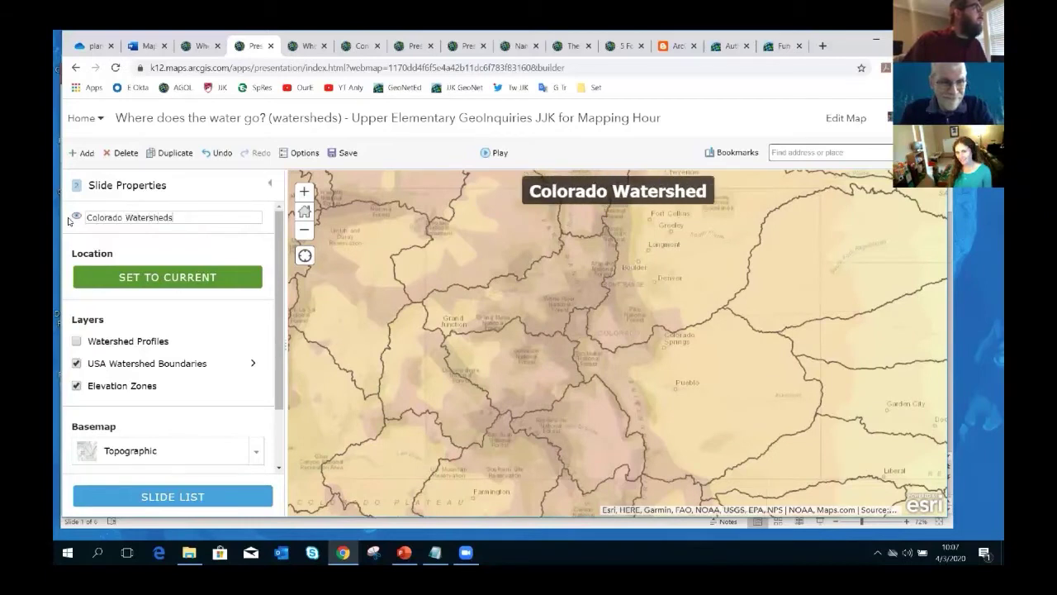
{"action": "left_click", "coordinate": [136, 284]}
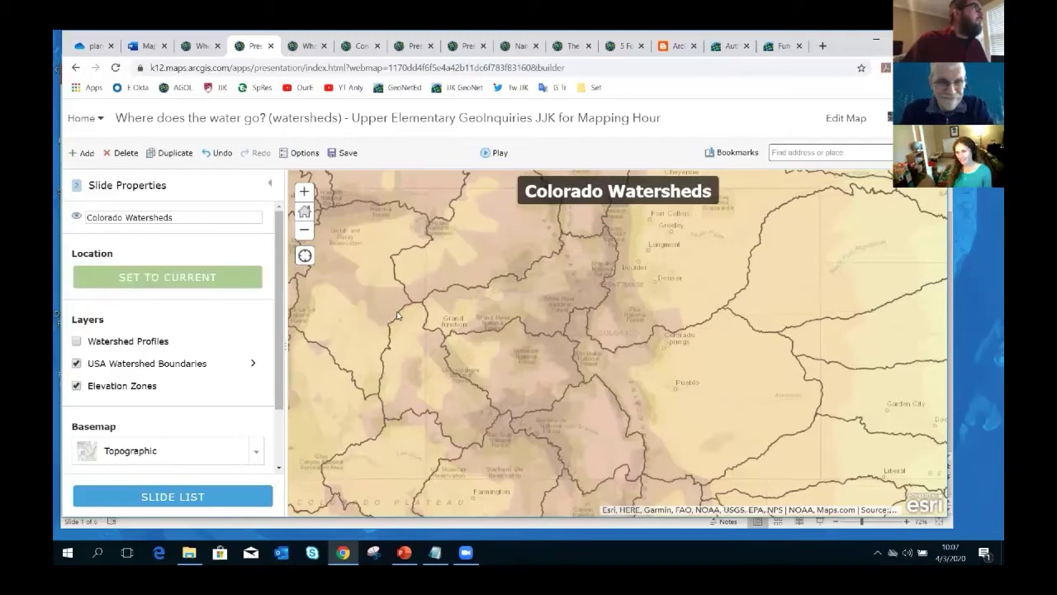
{"action": "left_click", "coordinate": [254, 452]}
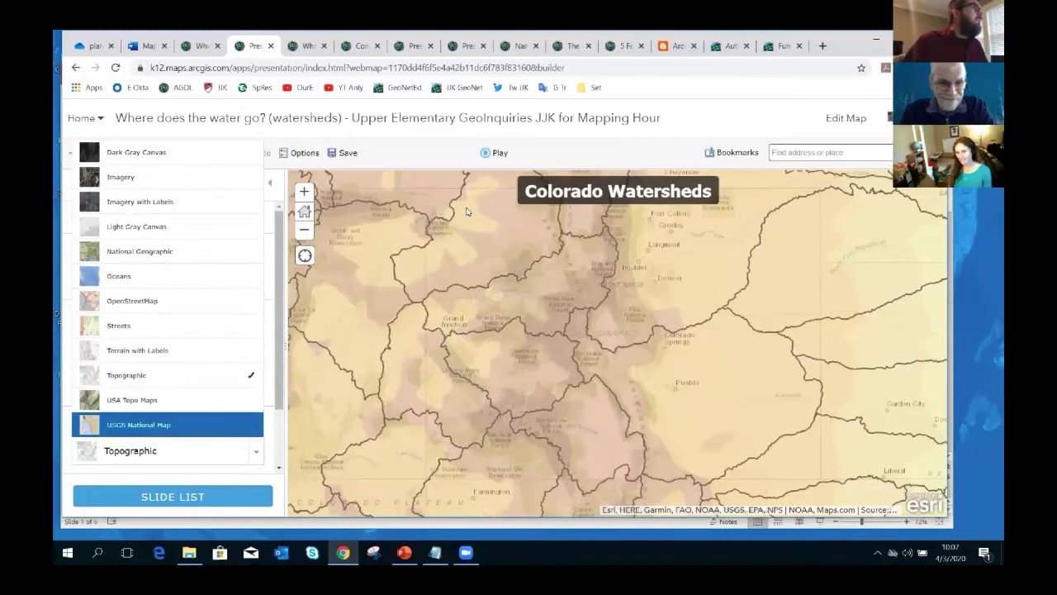
{"action": "left_click", "coordinate": [787, 153]}
- Search for 'denver co', zoom around the result, and open the South Platte basin pop-up
{"action": "type", "text": "denver"}
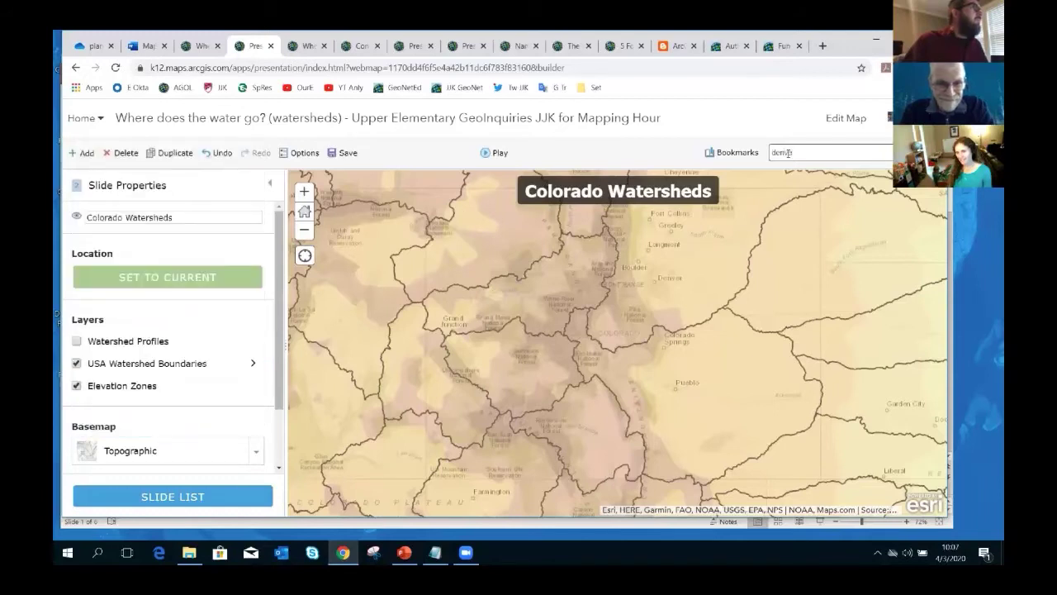
{"action": "type", "text": " co"}
{"action": "key", "text": "Return"}
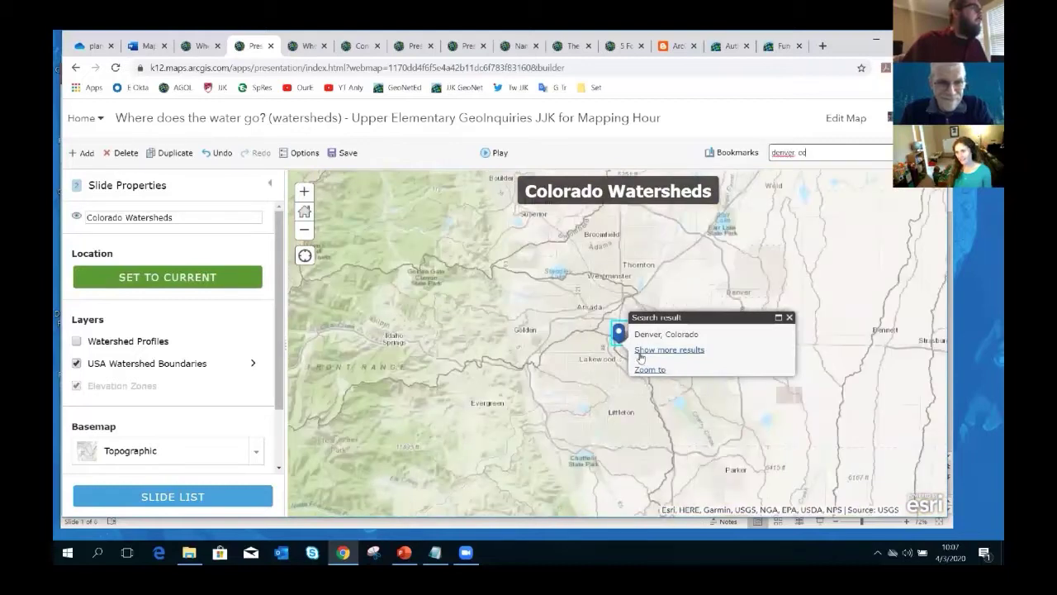
{"action": "left_click_drag", "start_coordinate": [565, 350], "coordinate": [489, 333]}
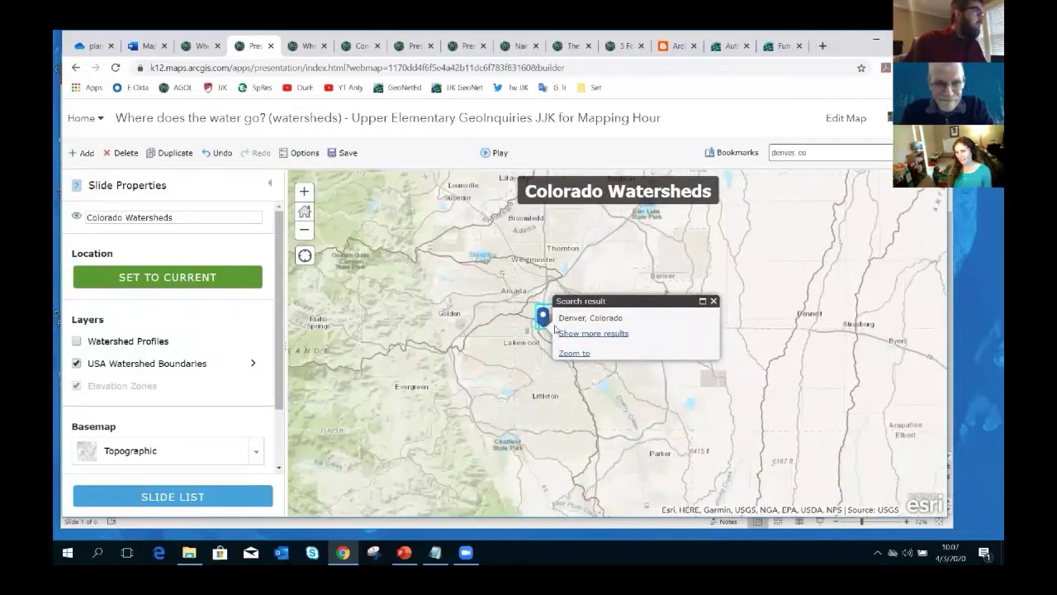
{"action": "left_click_drag", "start_coordinate": [555, 329], "coordinate": [600, 349]}
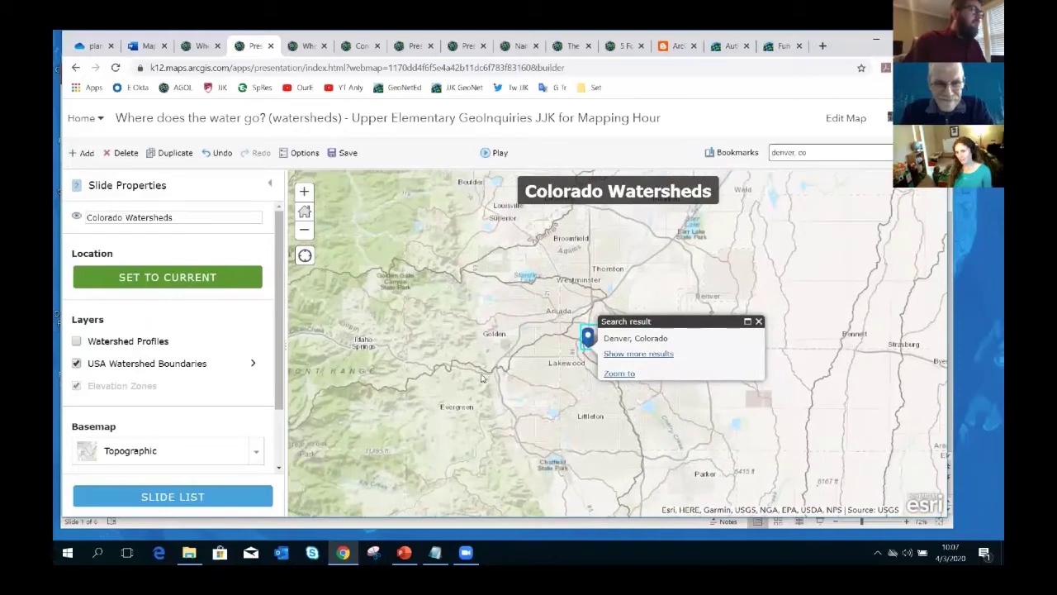
{"action": "scroll", "coordinate": [376, 363], "scroll_direction": "down", "scroll_amount": 1}
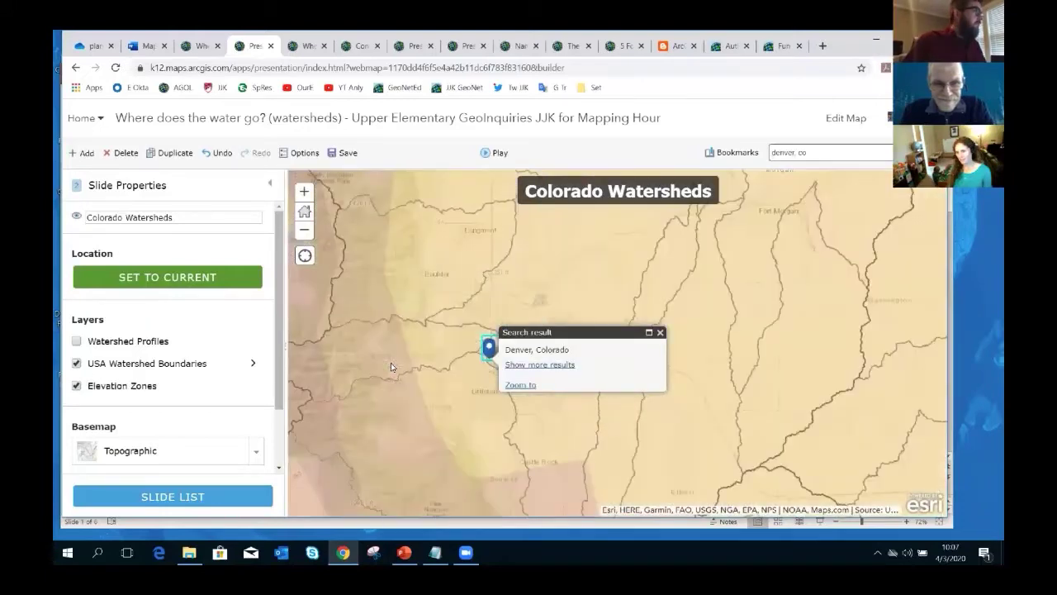
{"action": "scroll", "coordinate": [391, 367], "scroll_direction": "up", "scroll_amount": 1}
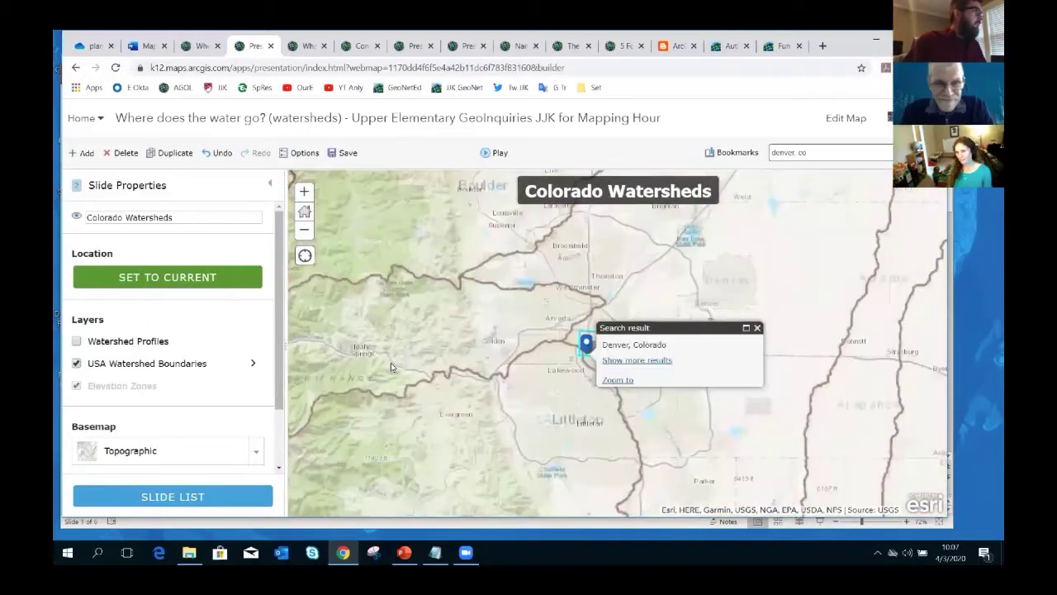
{"action": "scroll", "coordinate": [391, 366], "scroll_direction": "up", "scroll_amount": 1}
{"action": "scroll", "coordinate": [465, 363], "scroll_direction": "down", "scroll_amount": 1}
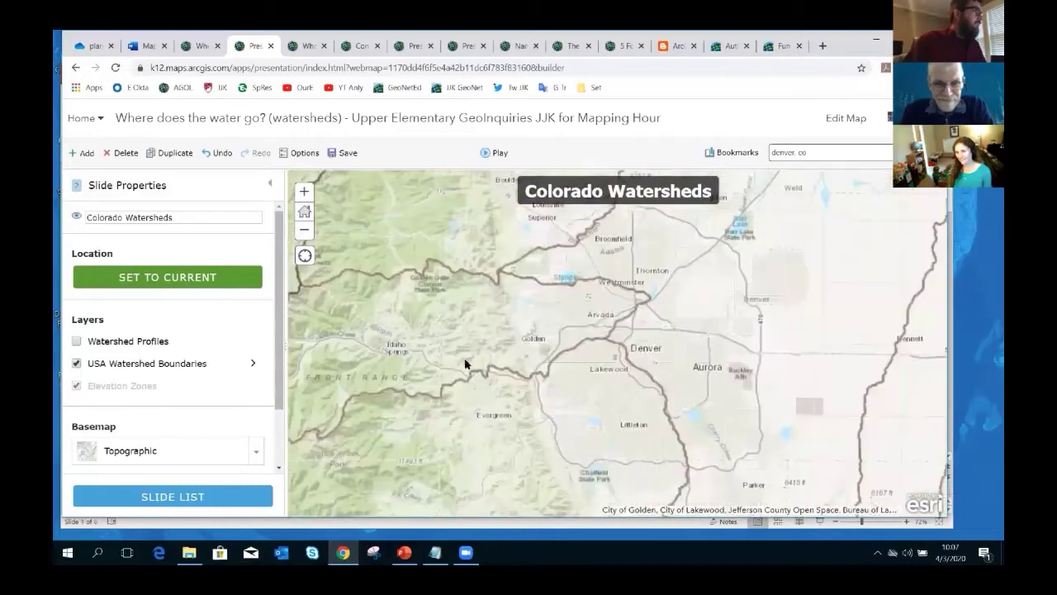
{"action": "scroll", "coordinate": [465, 363], "scroll_direction": "down", "scroll_amount": 1}
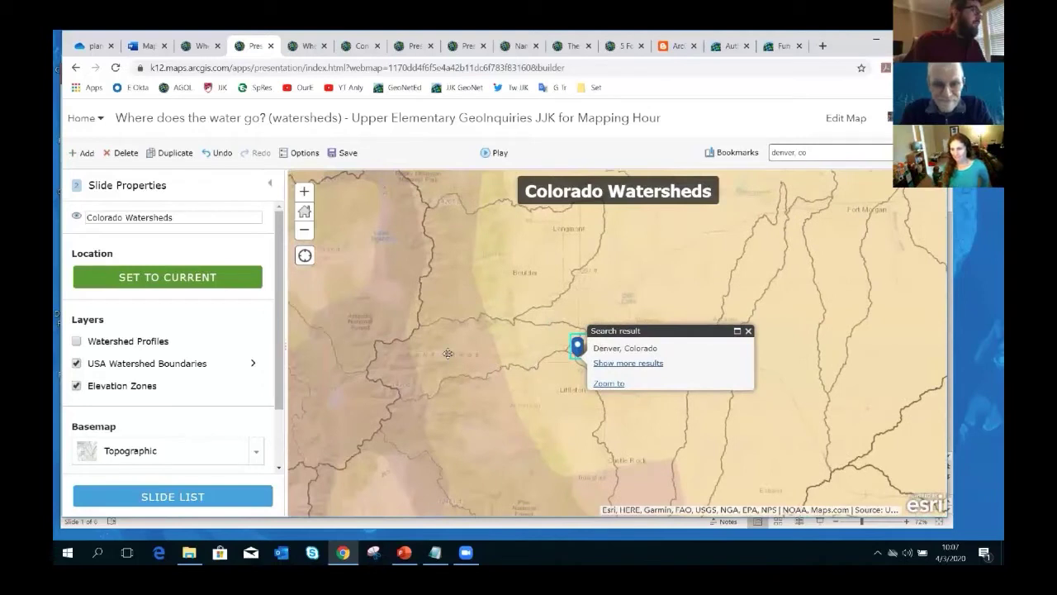
{"action": "left_click_drag", "start_coordinate": [409, 364], "coordinate": [435, 363]}
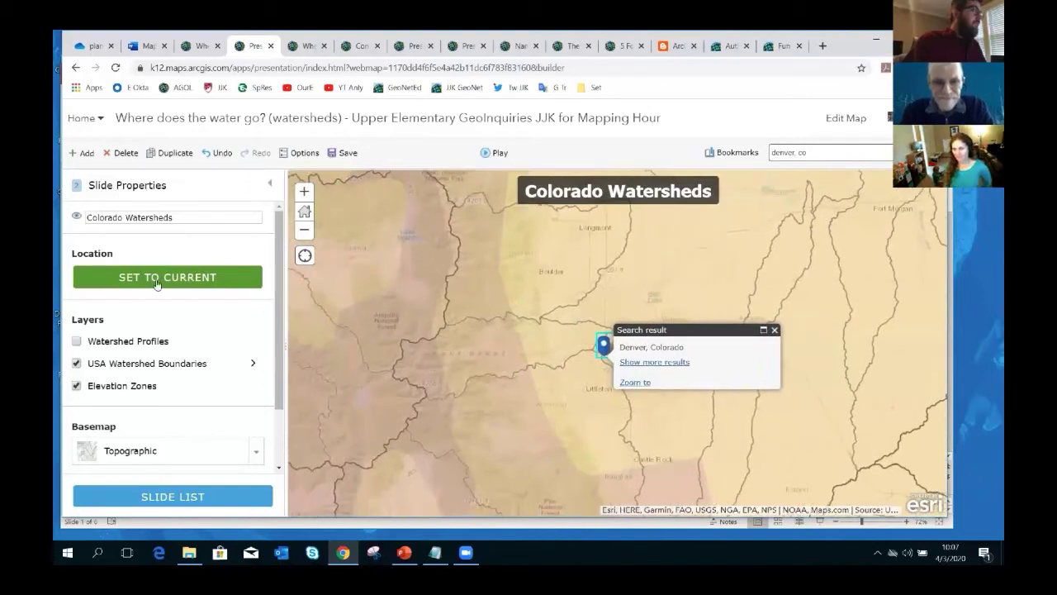
{"action": "left_click", "coordinate": [492, 356]}
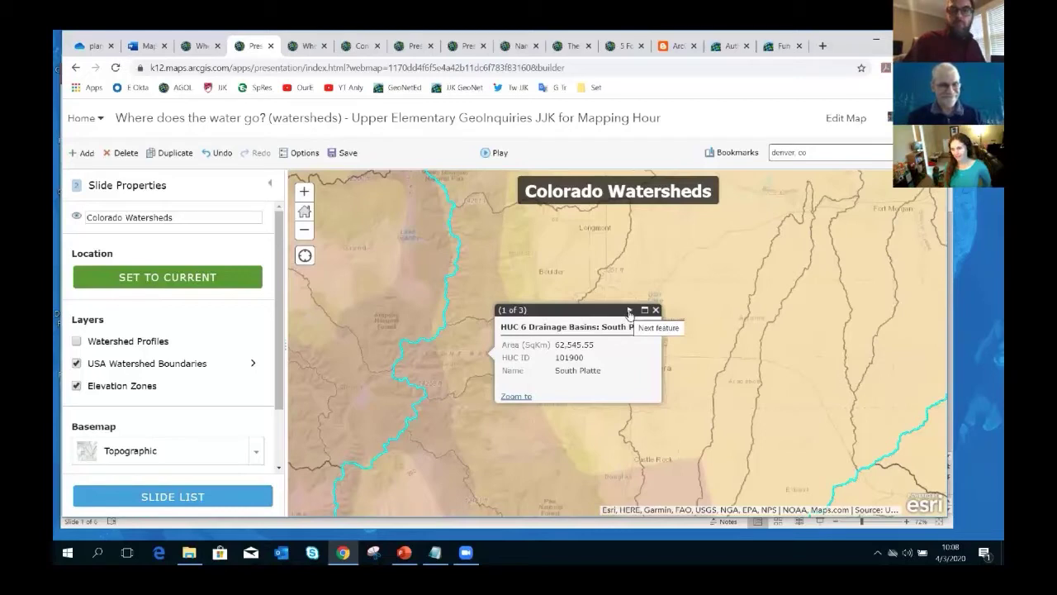
- Step through the pop-up's Clear subbasin and elevation range, then return to the South Platte basin details
{"action": "left_click", "coordinate": [629, 311]}
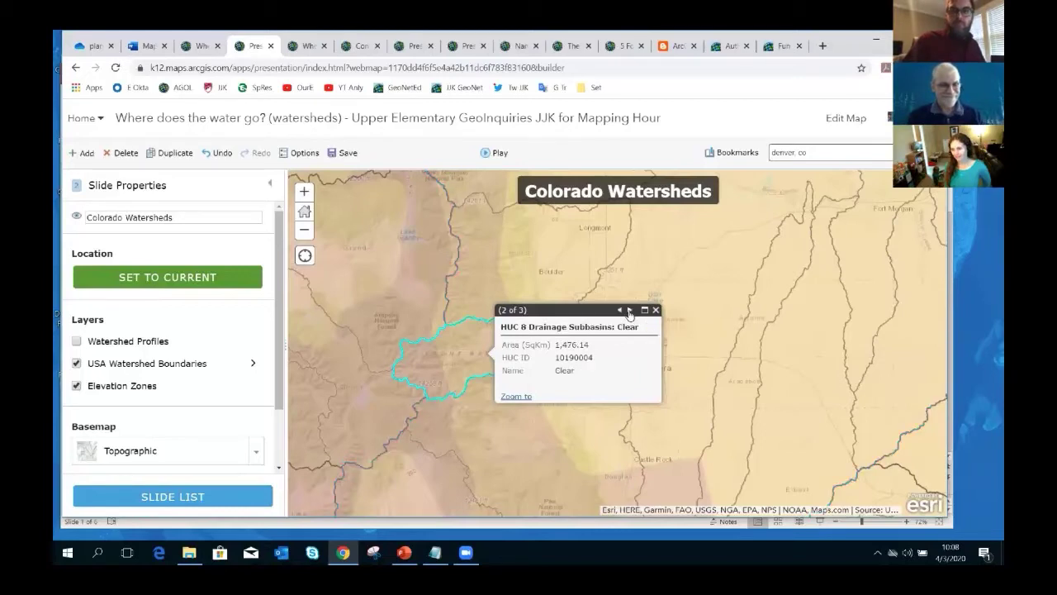
{"action": "left_click", "coordinate": [629, 311]}
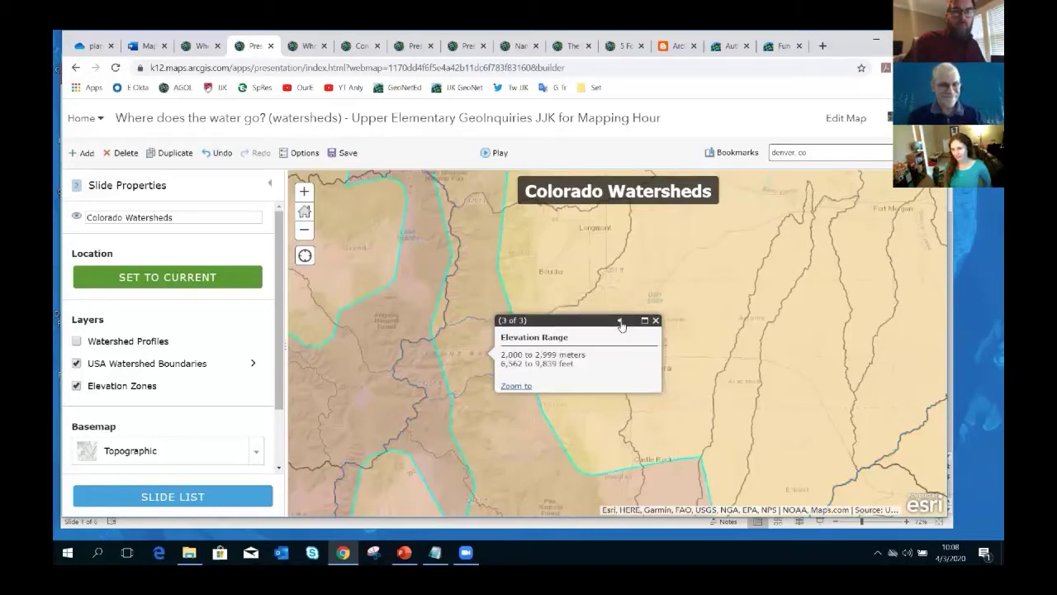
{"action": "left_click", "coordinate": [620, 321]}
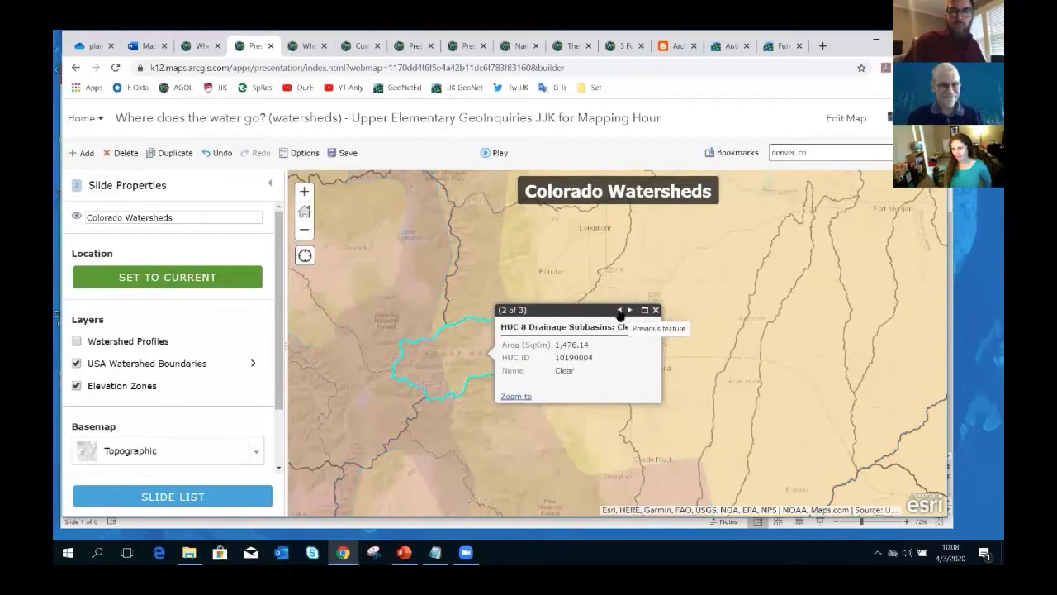
{"action": "left_click", "coordinate": [620, 311]}
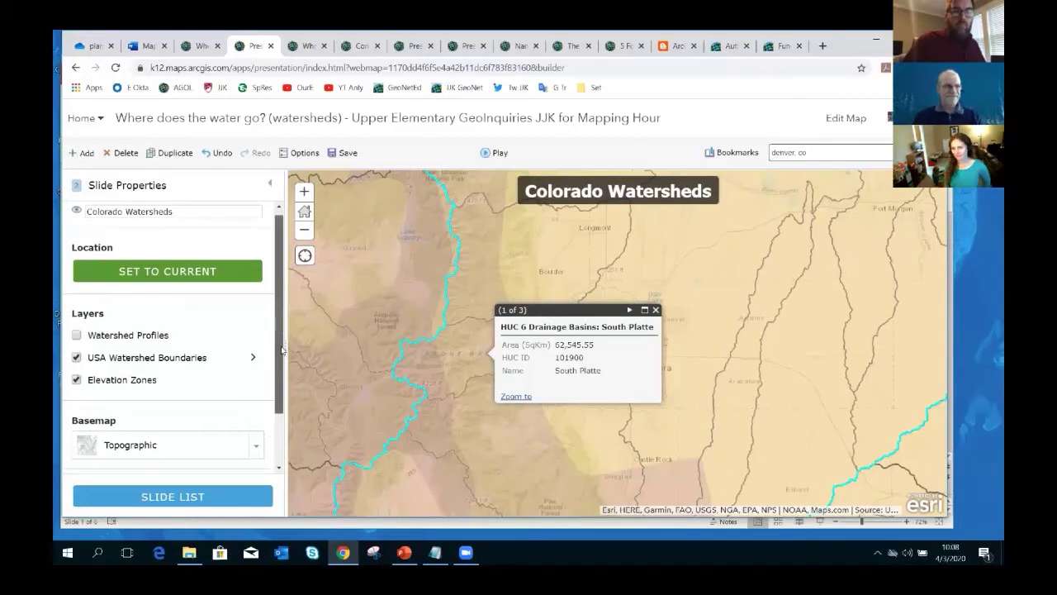
- Turn on 'Include open pop-up in presentation' for the slide and save the presentation
{"action": "scroll", "coordinate": [284, 351], "scroll_direction": "down", "scroll_amount": 1}
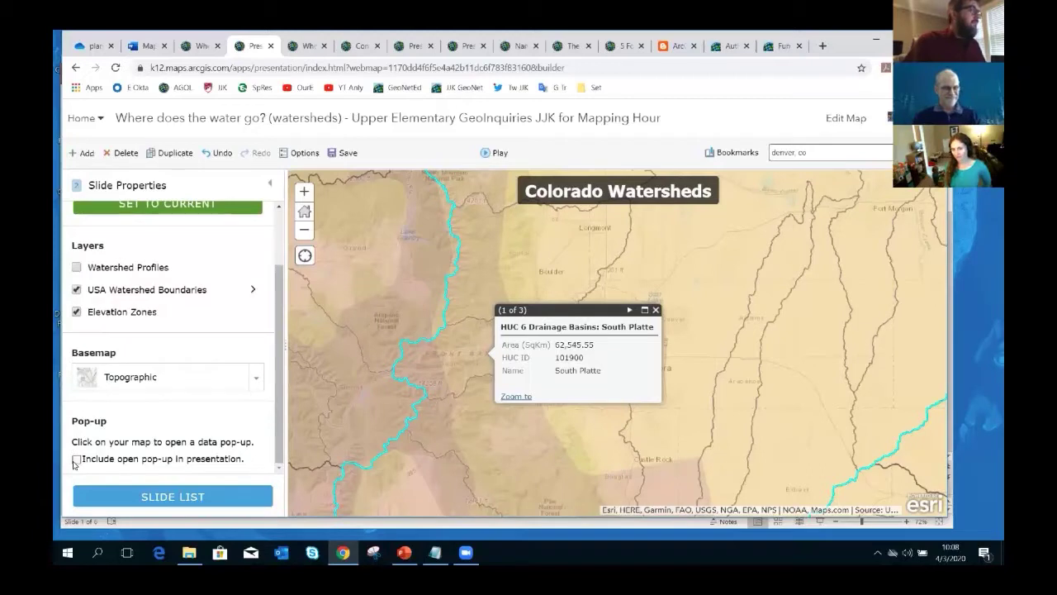
{"action": "left_click", "coordinate": [76, 459]}
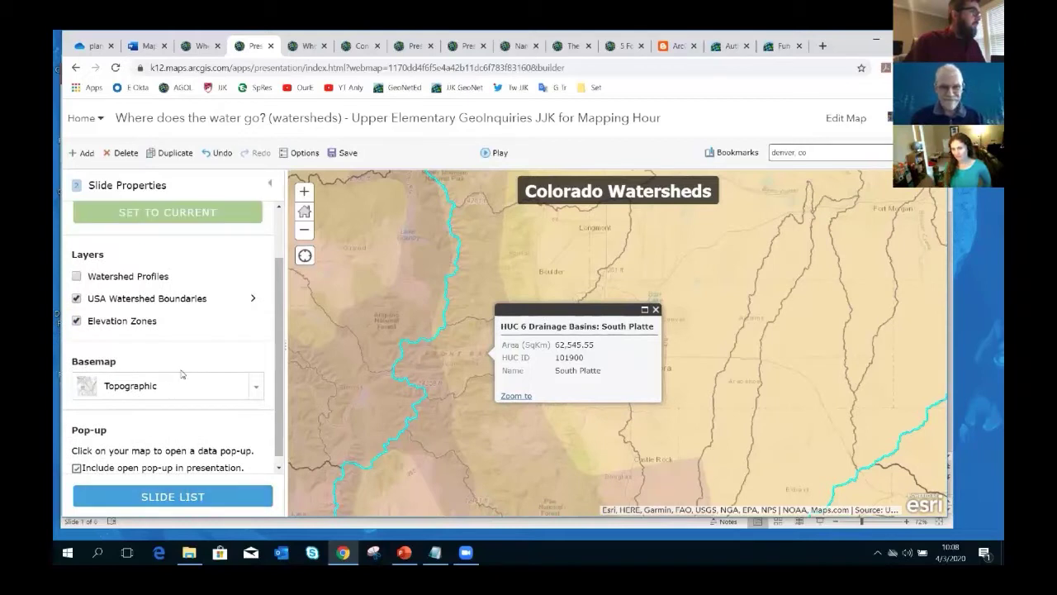
{"action": "left_click", "coordinate": [342, 155]}
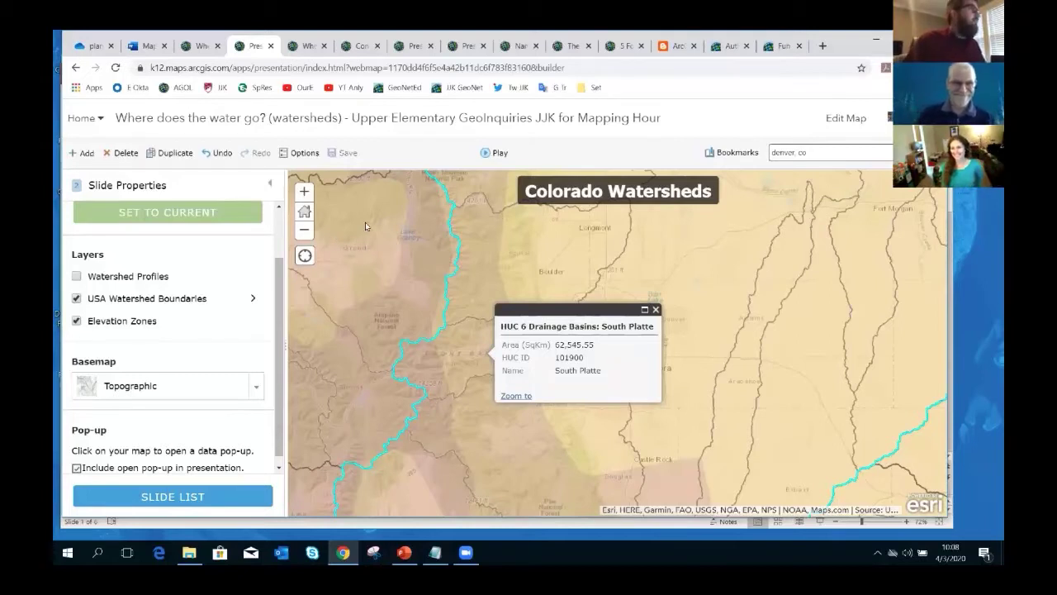
- Play the presentation, move between USA and Colorado Watersheds slides, and open the South Platte pop-up
{"action": "left_click", "coordinate": [486, 153]}
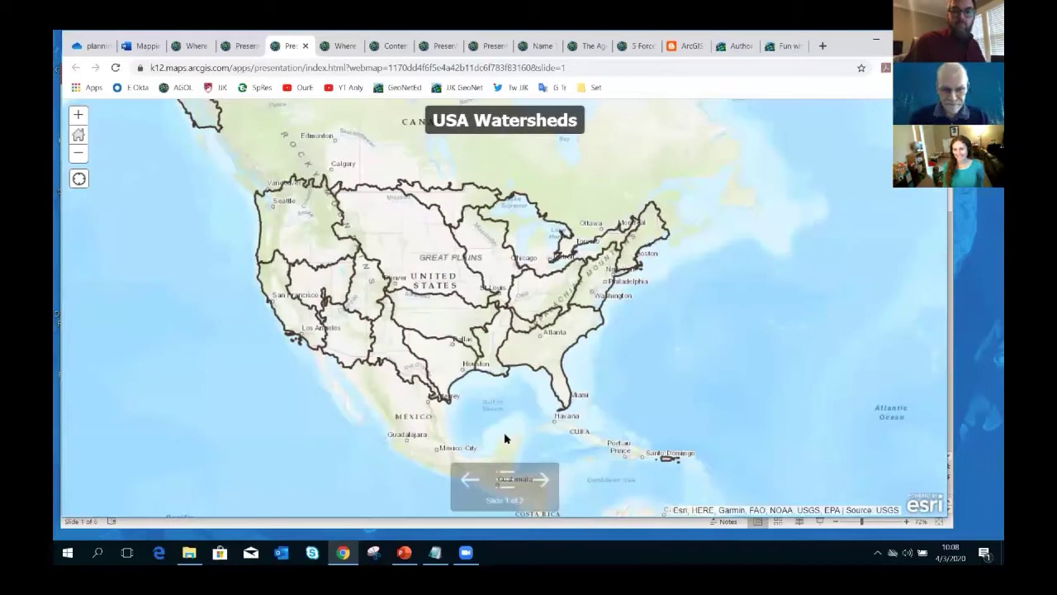
{"action": "left_click", "coordinate": [539, 480]}
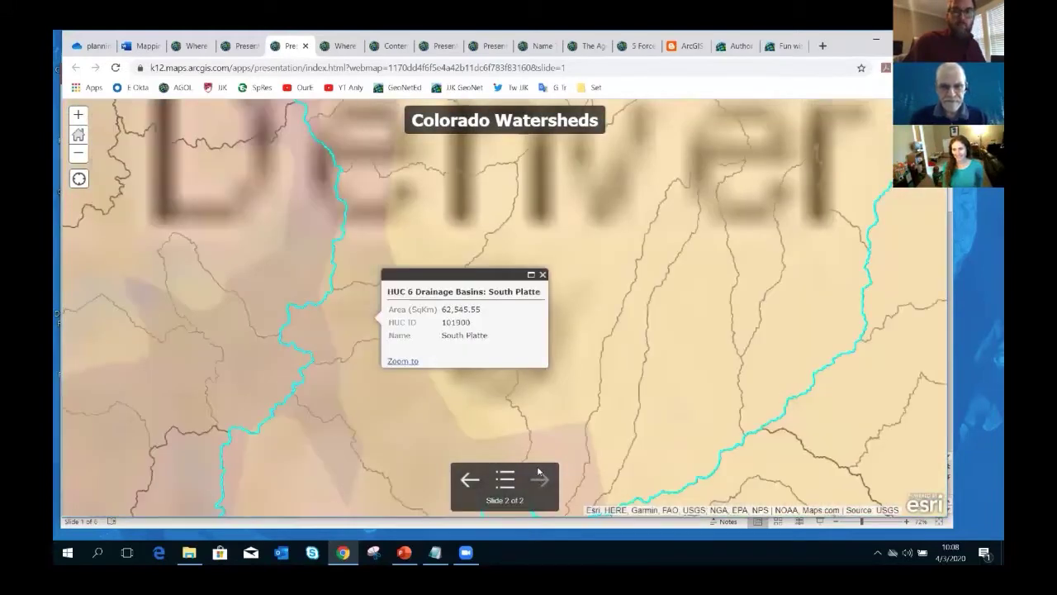
{"action": "left_click", "coordinate": [470, 481]}
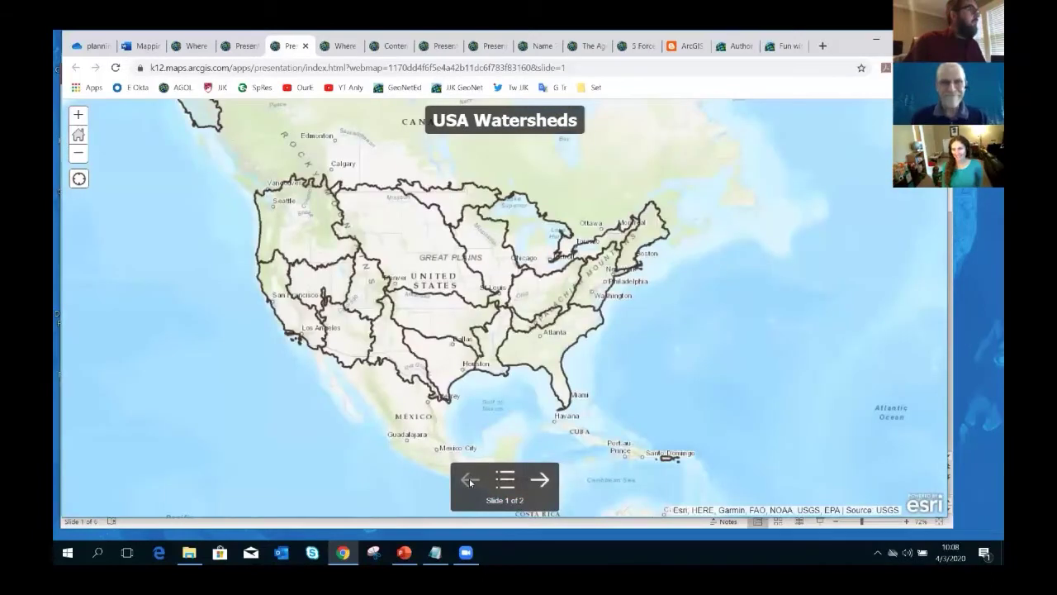
{"action": "left_click", "coordinate": [538, 482]}
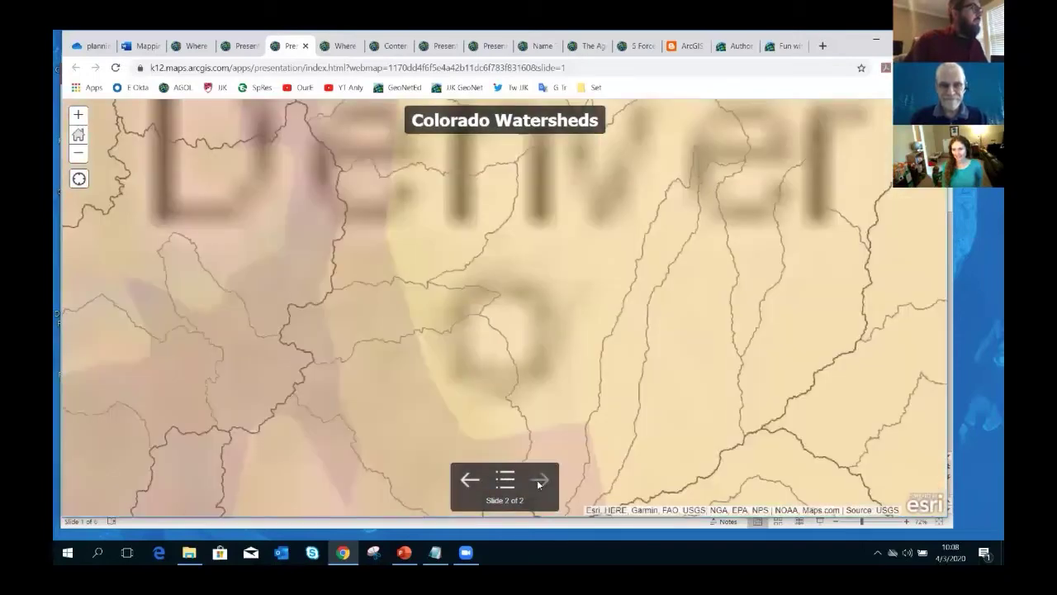
{"action": "left_click", "coordinate": [375, 318]}
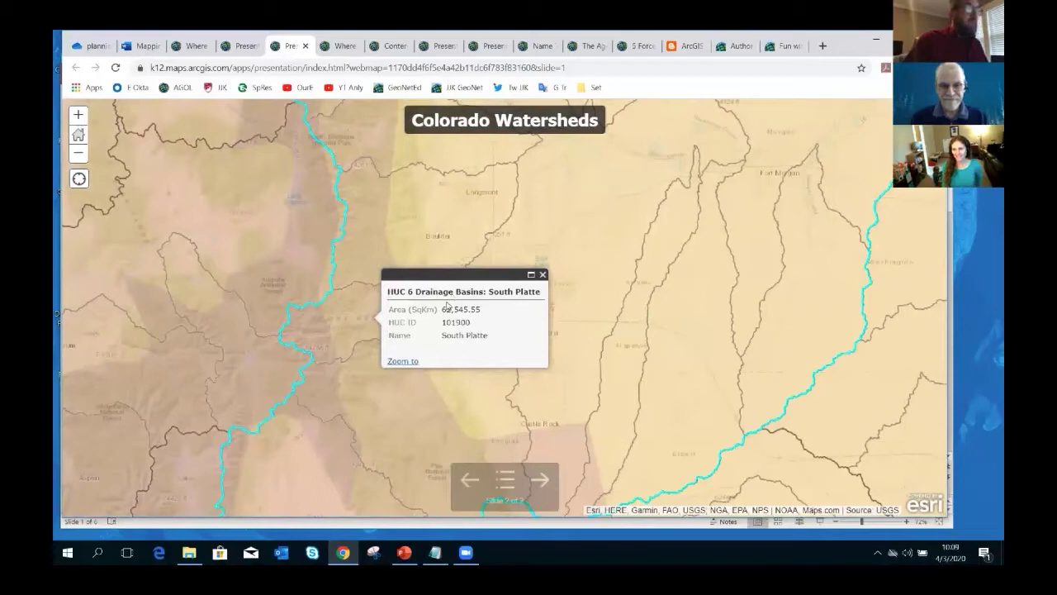
- Set auto advance to 'After 3 seconds' with legend on all slides, then save and play
{"action": "left_click", "coordinate": [244, 48]}
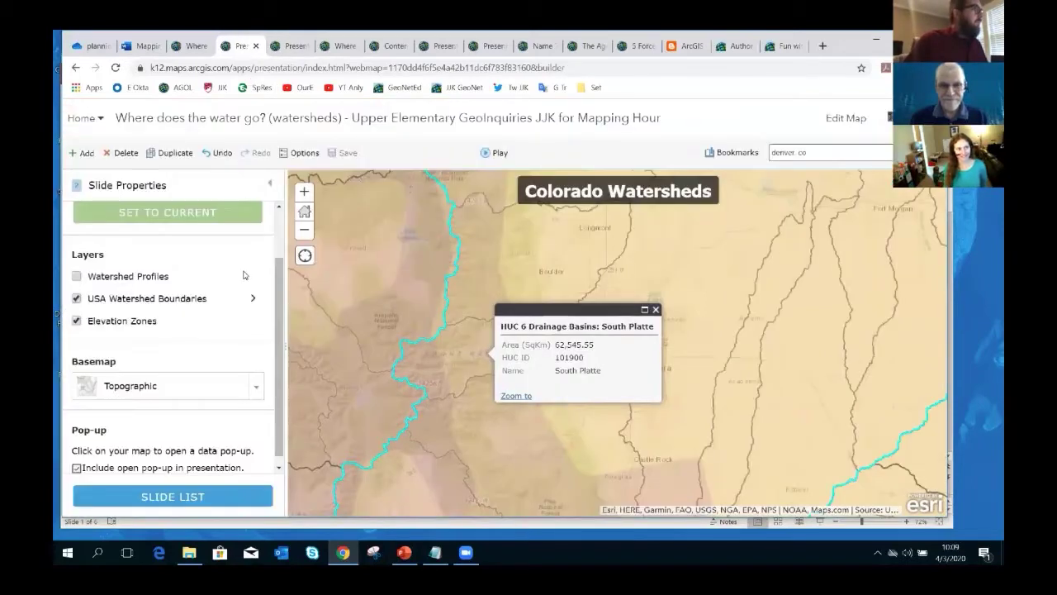
{"action": "left_click_drag", "start_coordinate": [280, 309], "coordinate": [283, 253]}
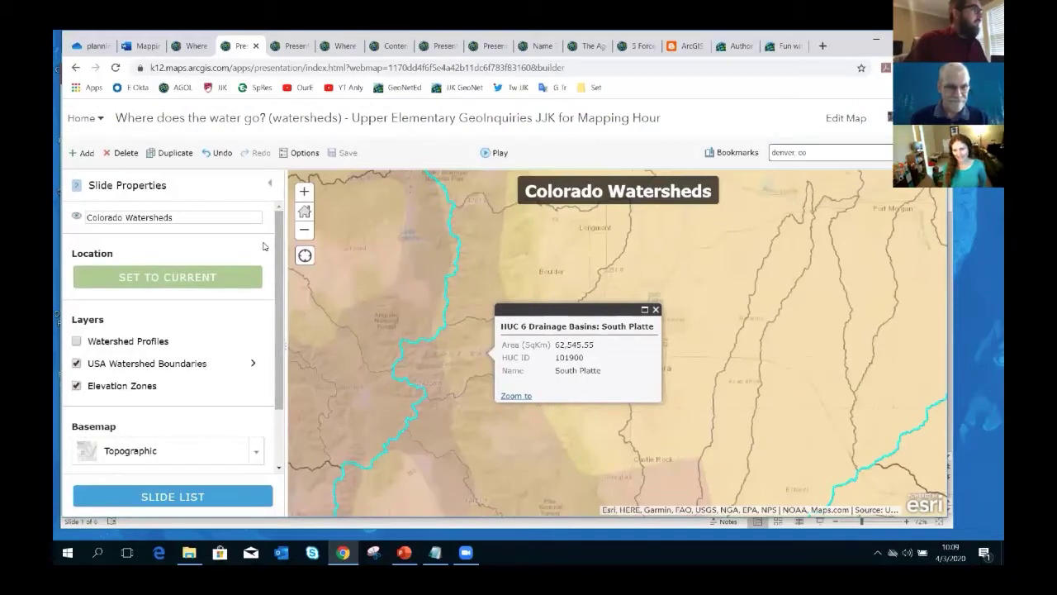
{"action": "left_click", "coordinate": [302, 151]}
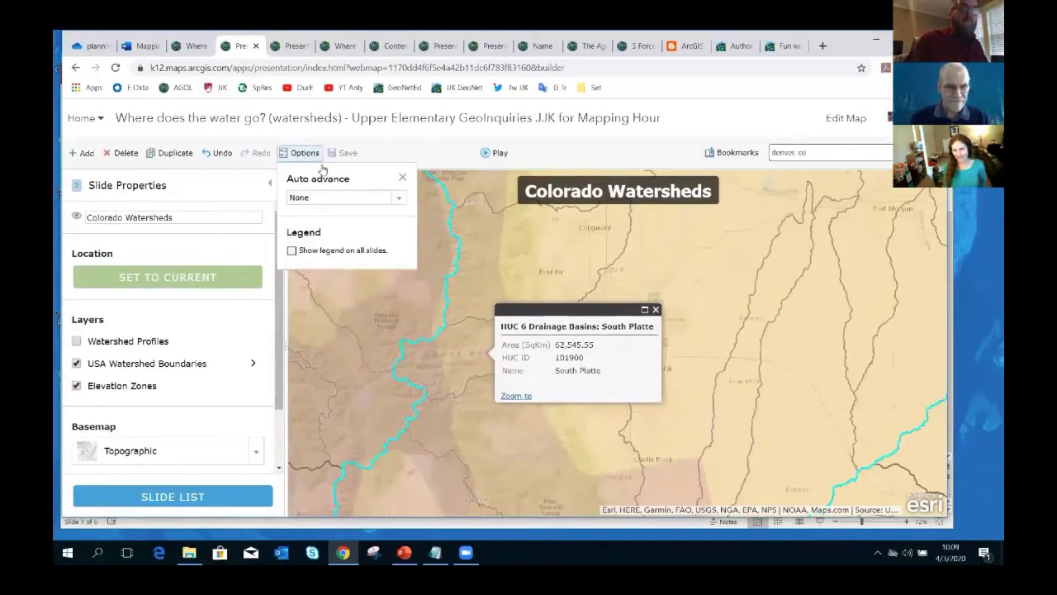
{"action": "left_click", "coordinate": [397, 200]}
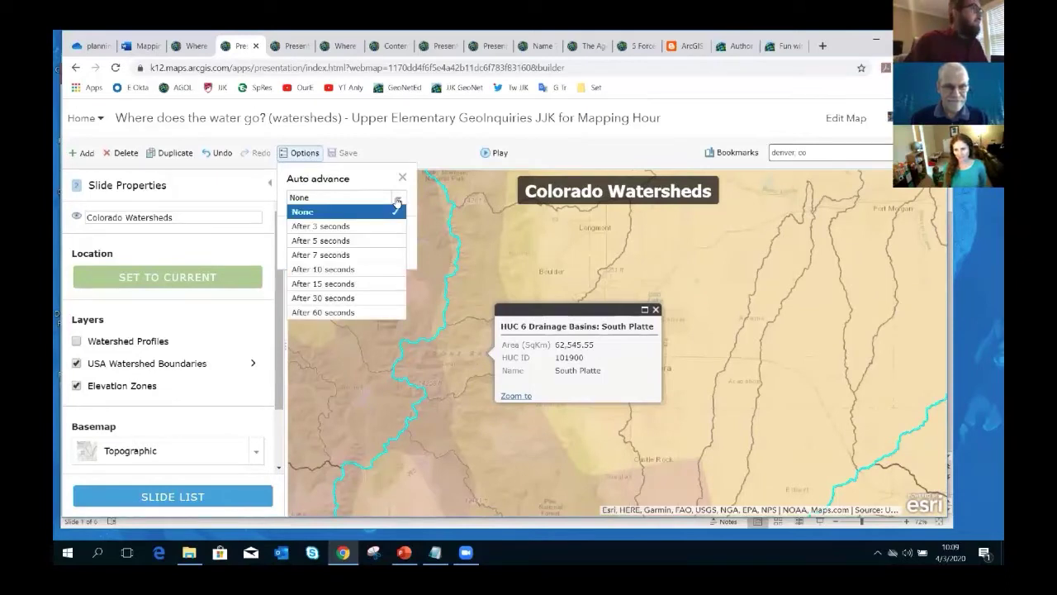
{"action": "left_click", "coordinate": [362, 226]}
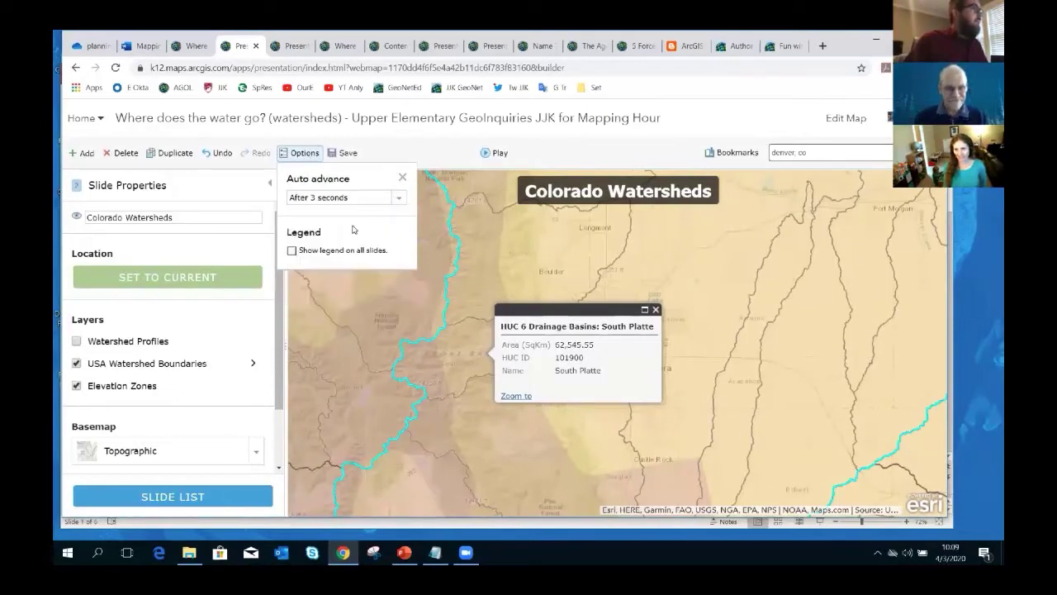
{"action": "left_click", "coordinate": [292, 251]}
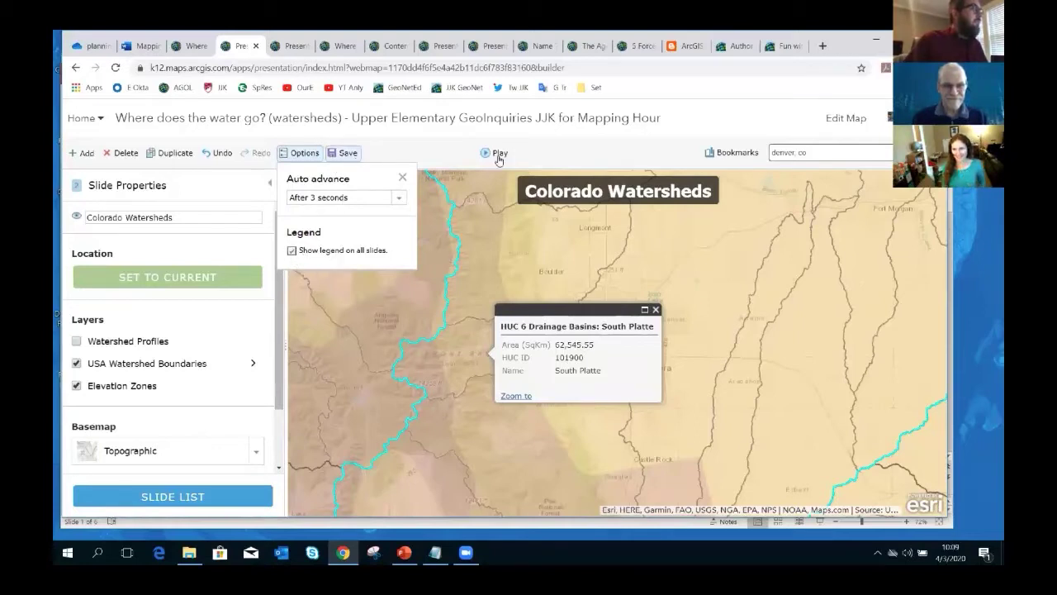
{"action": "left_click", "coordinate": [350, 156]}
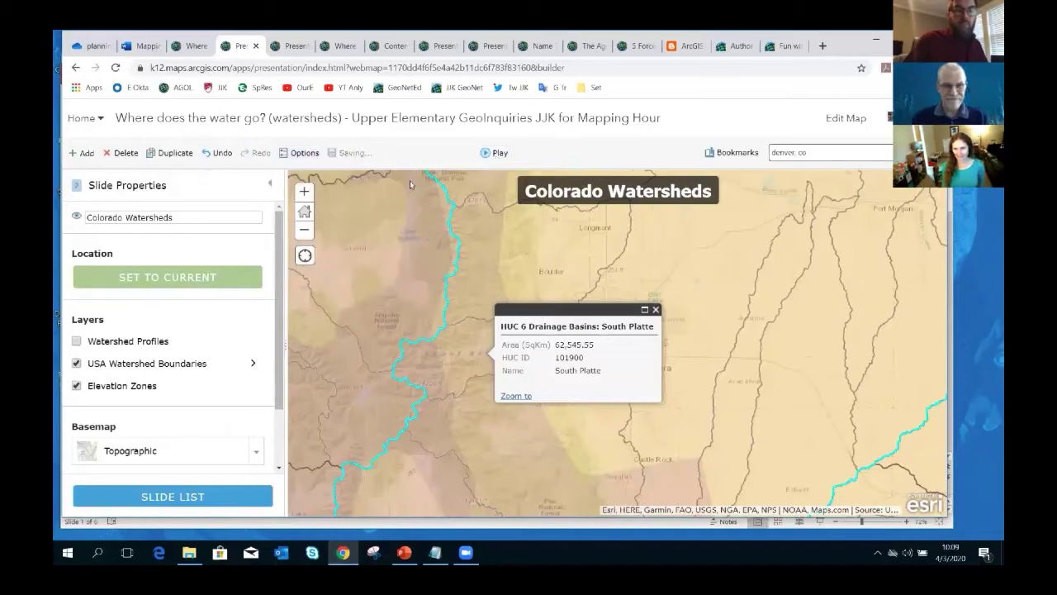
{"action": "left_click", "coordinate": [499, 155]}
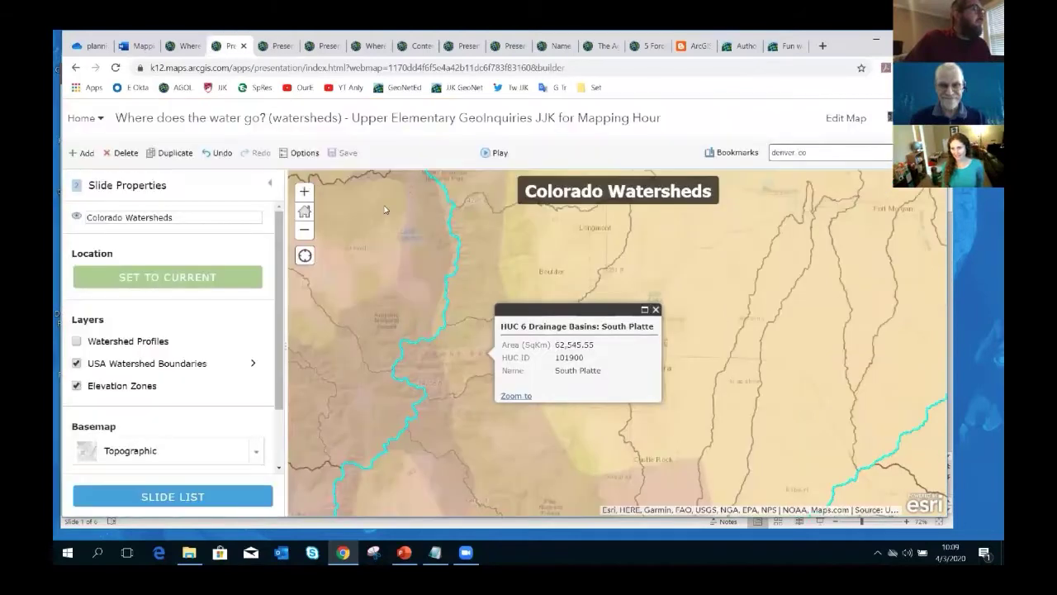
- Bring PowerPoint forward and show slide 2, 'How to use presentations?', as a full-screen slideshow
{"action": "left_click", "coordinate": [244, 50]}
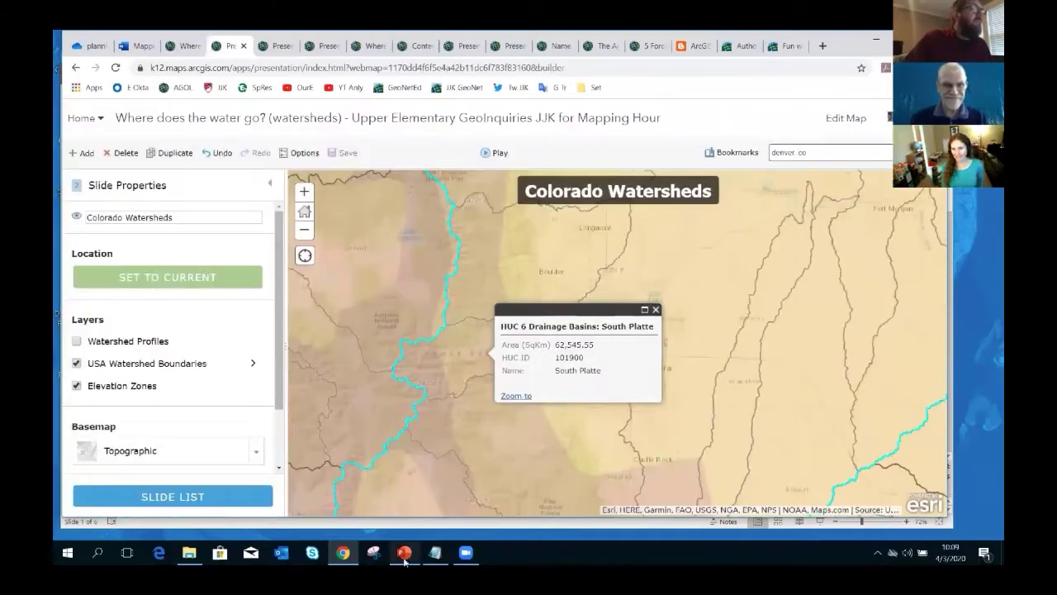
{"action": "mouse_move", "coordinate": [404, 559]}
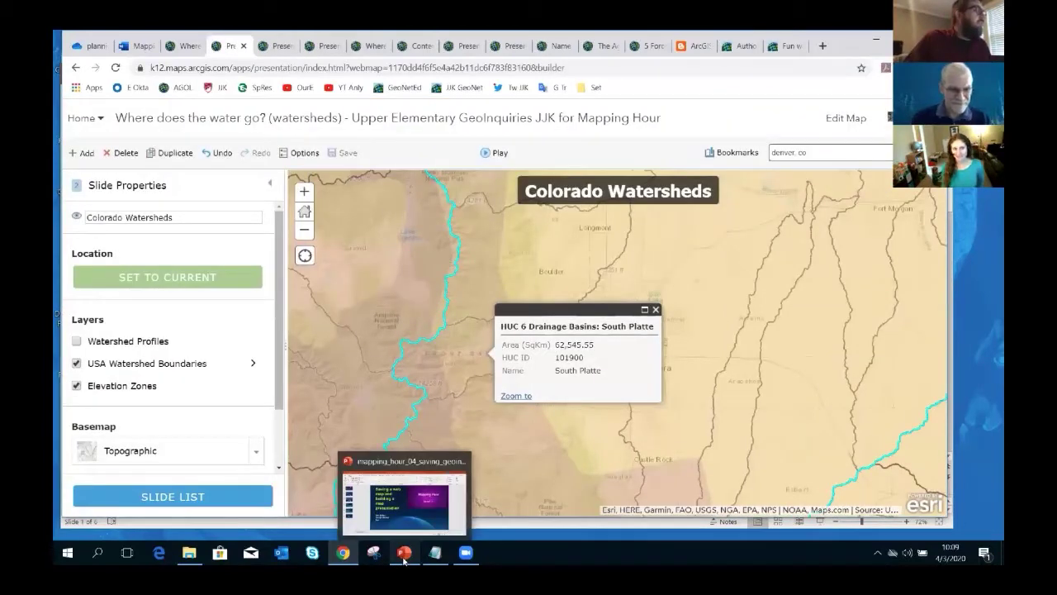
{"action": "left_click", "coordinate": [403, 552]}
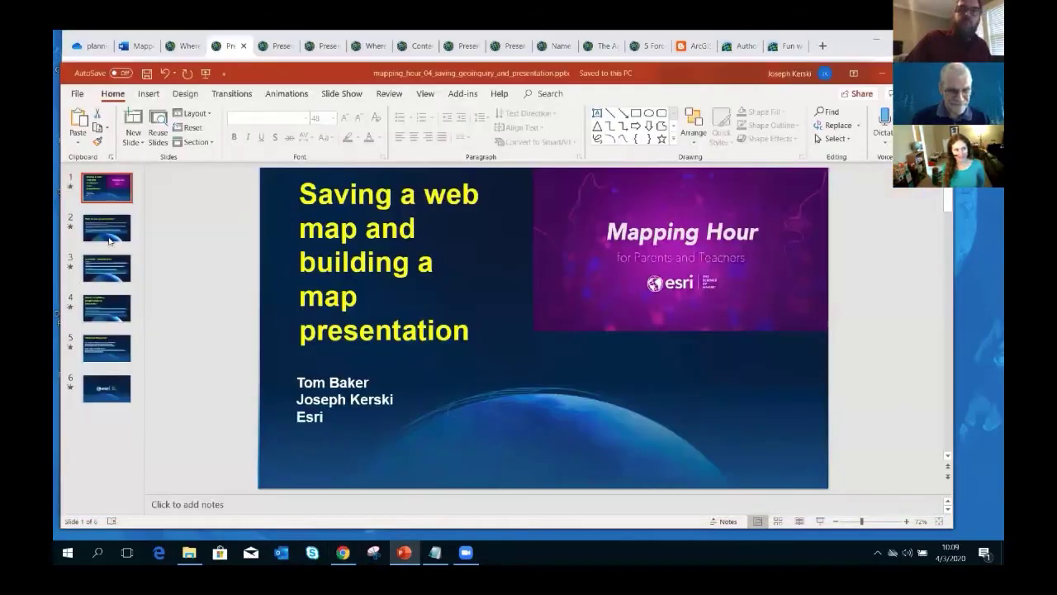
{"action": "scroll", "coordinate": [529, 478], "scroll_direction": "down", "scroll_amount": 1}
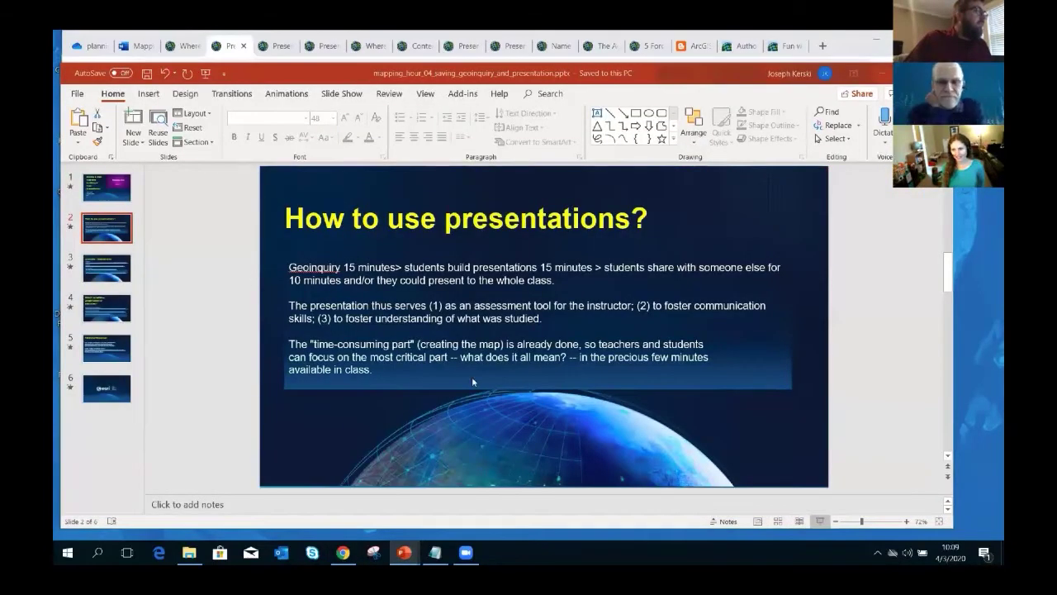
{"action": "left_click", "coordinate": [820, 522]}
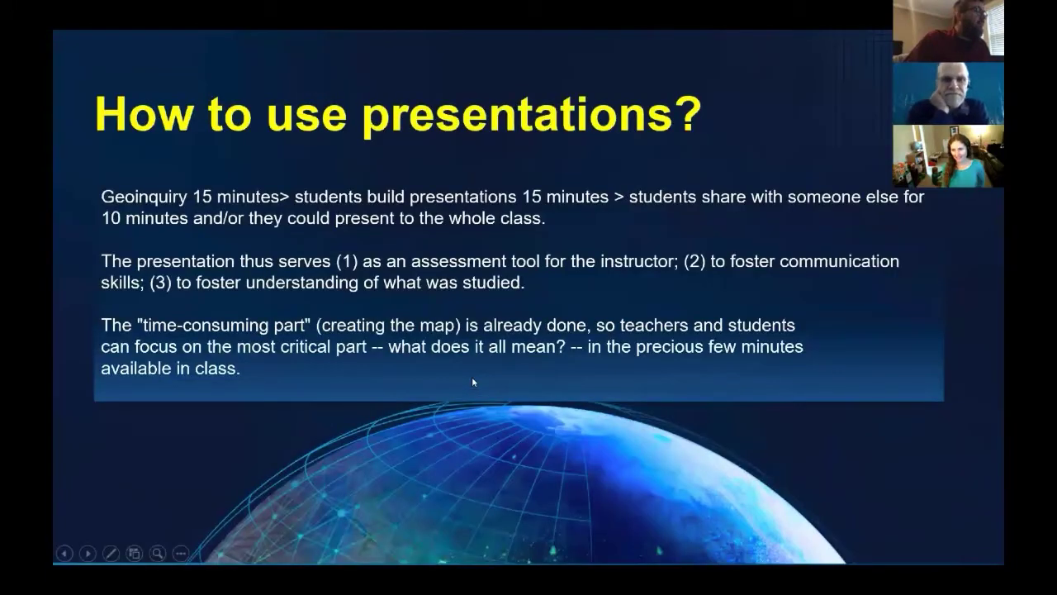
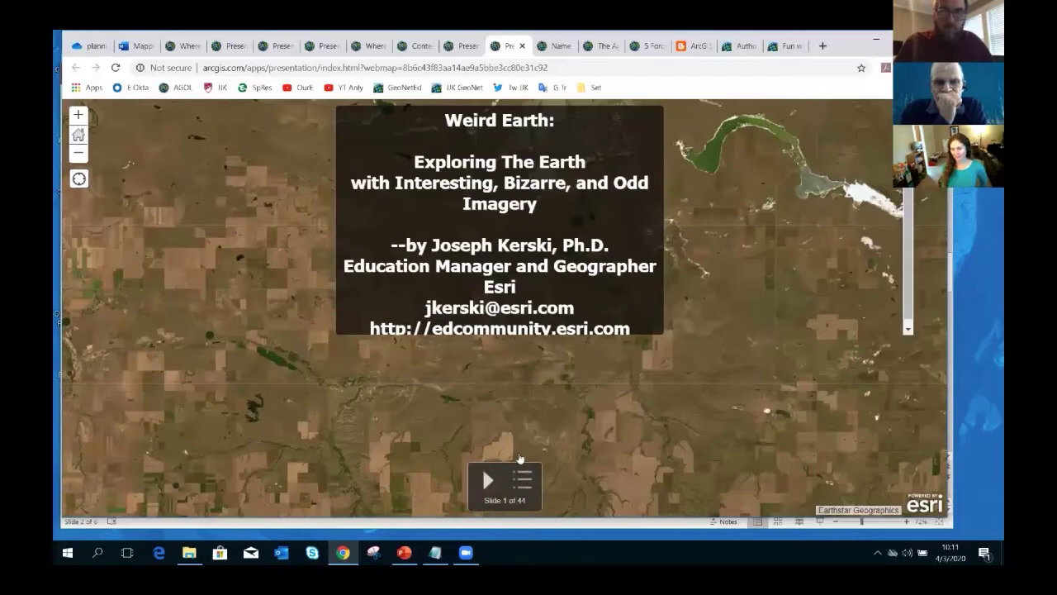
- Jump to The Socotra Islands slide, then bring up the Name That Place quiz item page
{"action": "left_click", "coordinate": [523, 480]}
{"action": "left_click", "coordinate": [441, 285]}
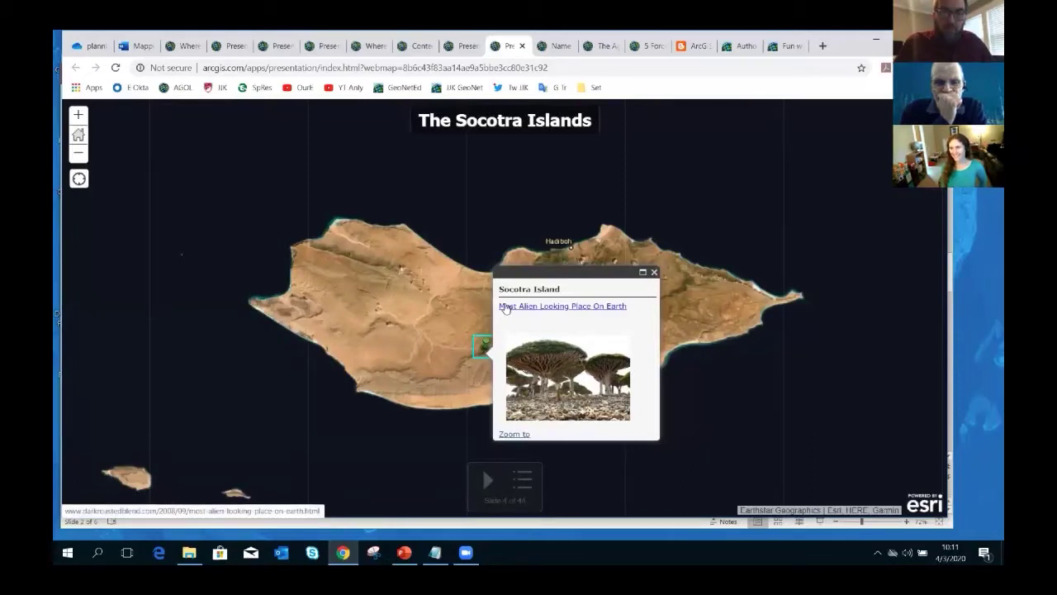
{"action": "left_click", "coordinate": [555, 45]}
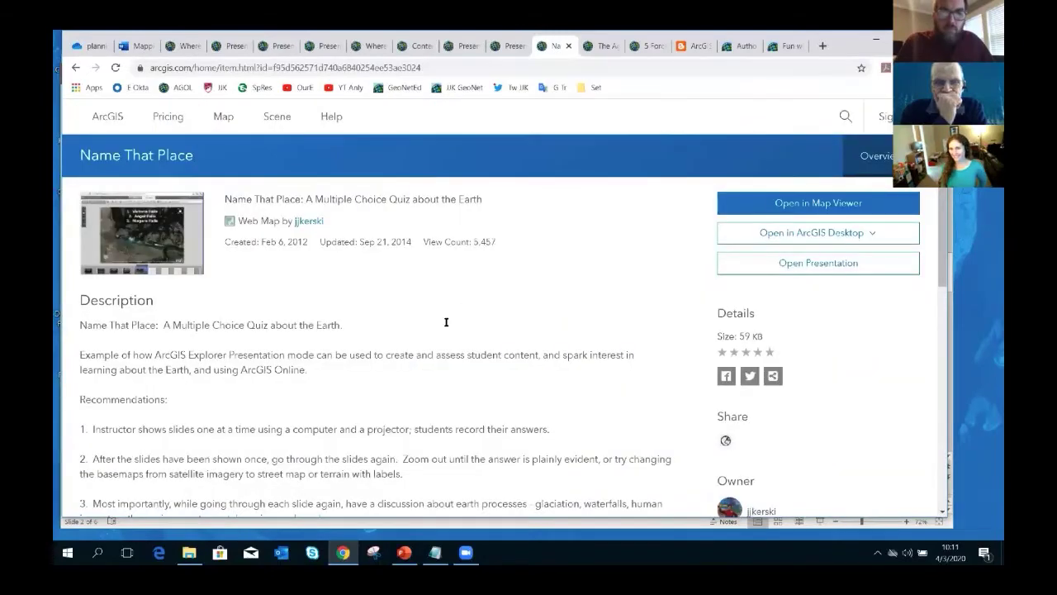
- Scroll through the Name That Place item page and move on to the next story map
{"action": "scroll", "coordinate": [382, 348], "scroll_direction": "down", "scroll_amount": 2}
{"action": "scroll", "coordinate": [382, 348], "scroll_direction": "up", "scroll_amount": 2}
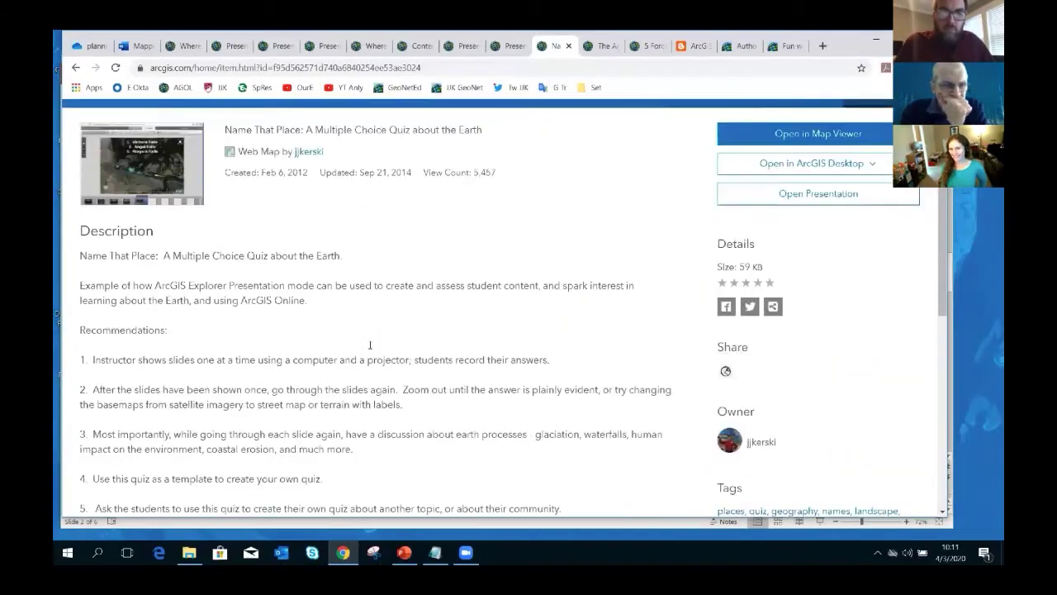
{"action": "scroll", "coordinate": [311, 367], "scroll_direction": "down", "scroll_amount": 1}
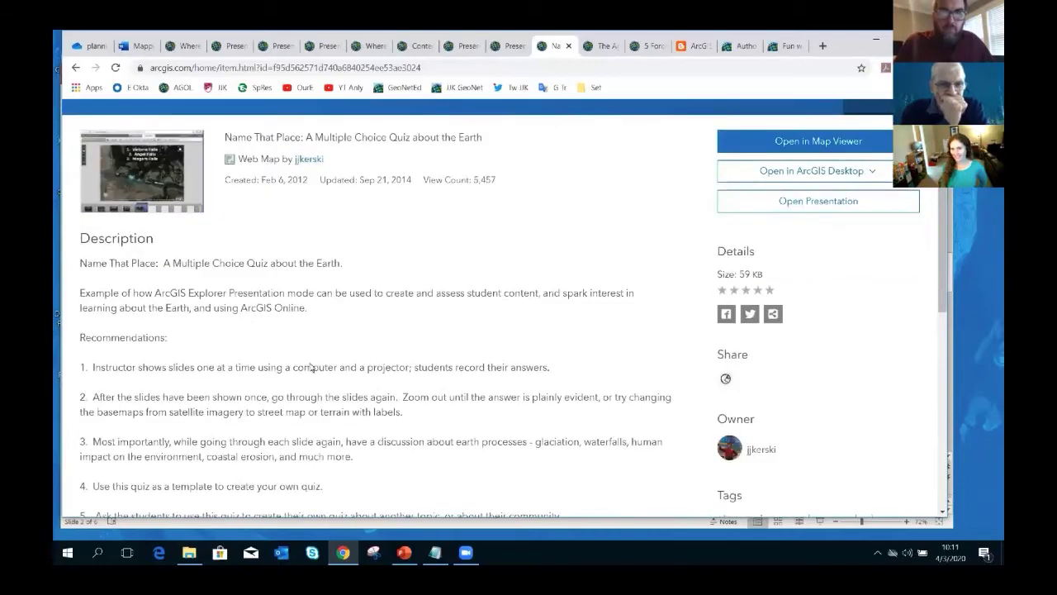
{"action": "scroll", "coordinate": [310, 367], "scroll_direction": "down", "scroll_amount": 1}
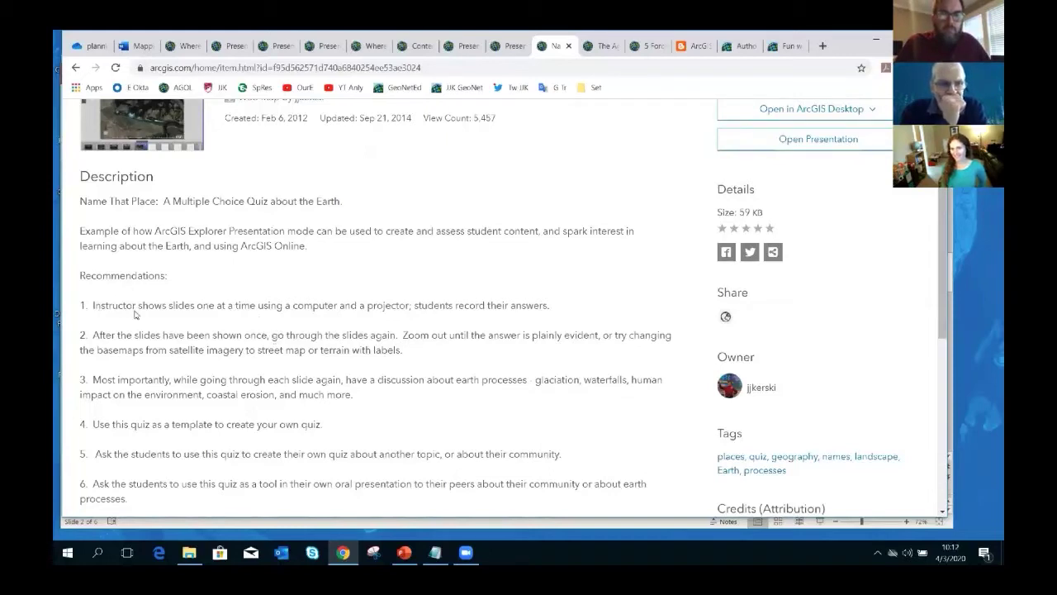
{"action": "scroll", "coordinate": [135, 314], "scroll_direction": "down", "scroll_amount": 1}
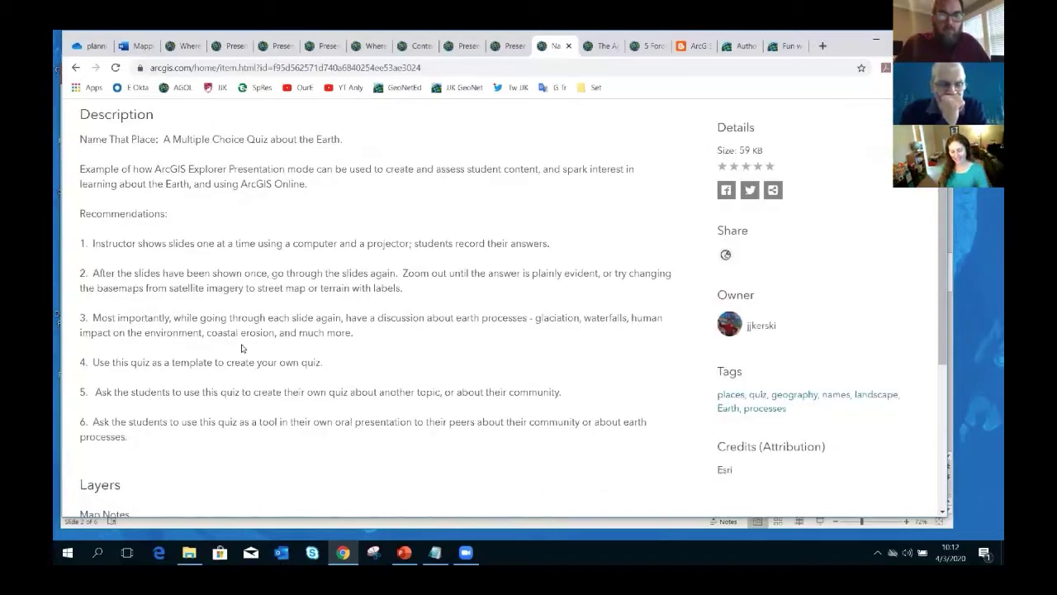
{"action": "scroll", "coordinate": [244, 353], "scroll_direction": "up", "scroll_amount": 2}
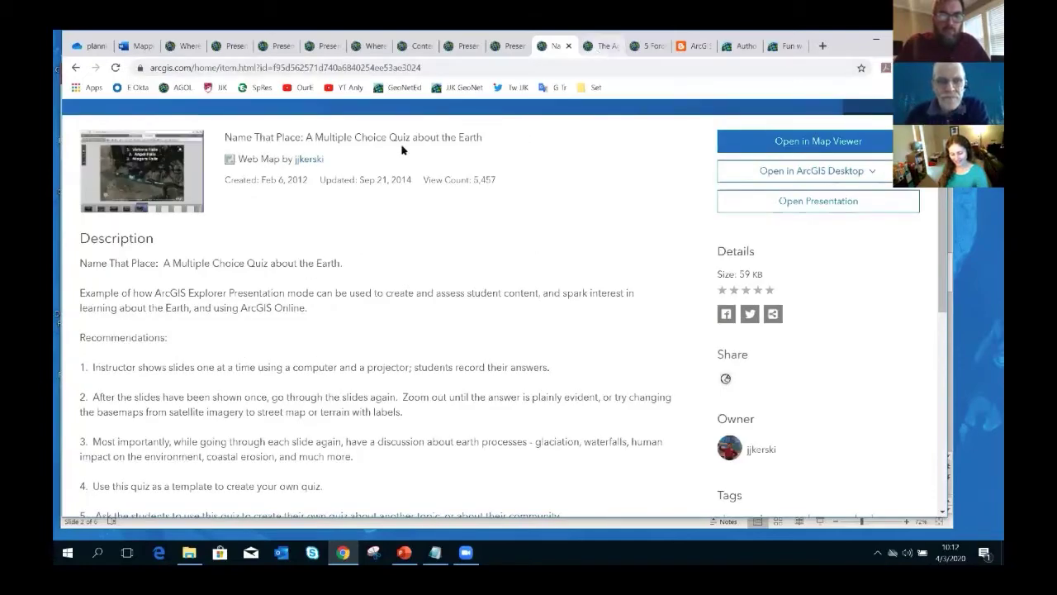
{"action": "key", "text": "ctrl+Tab"}
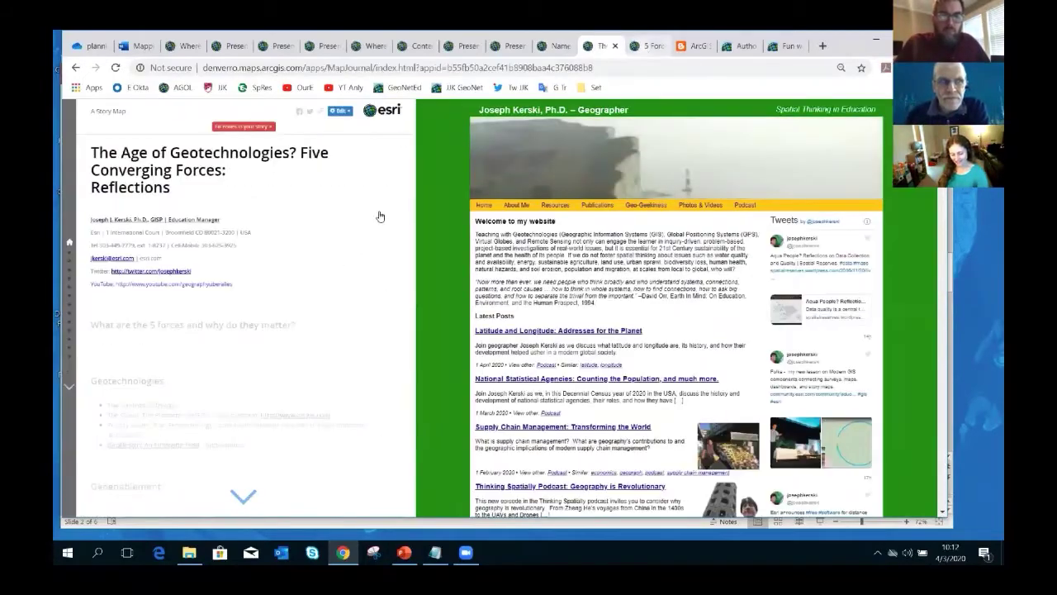
- Step the 5 Forces quiz past Mountains to Urban Rivers, then show the Embed a presentation post
{"action": "key", "text": "ctrl+Tab"}
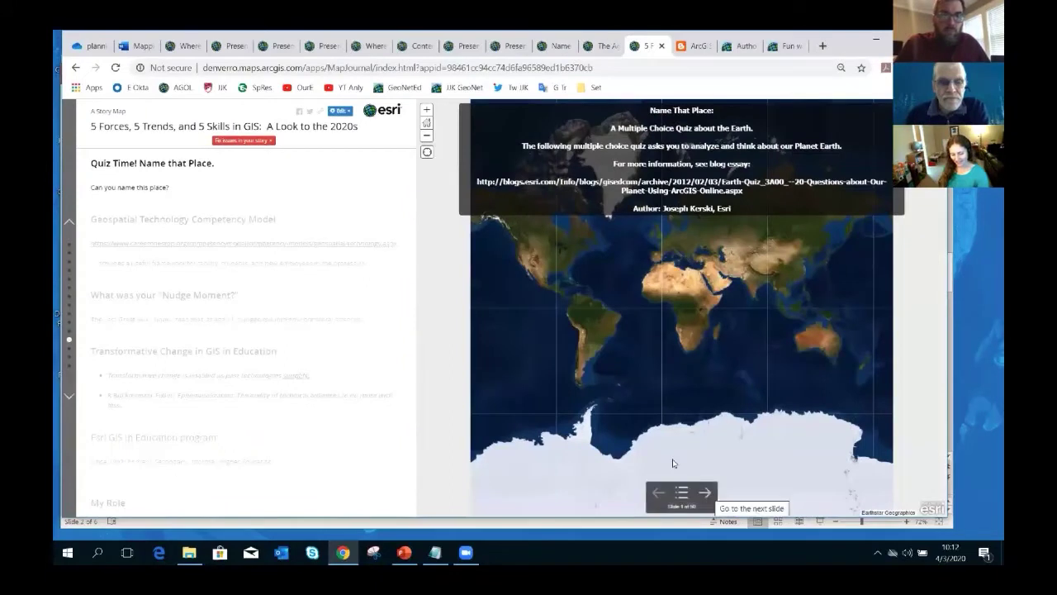
{"action": "left_click", "coordinate": [704, 493]}
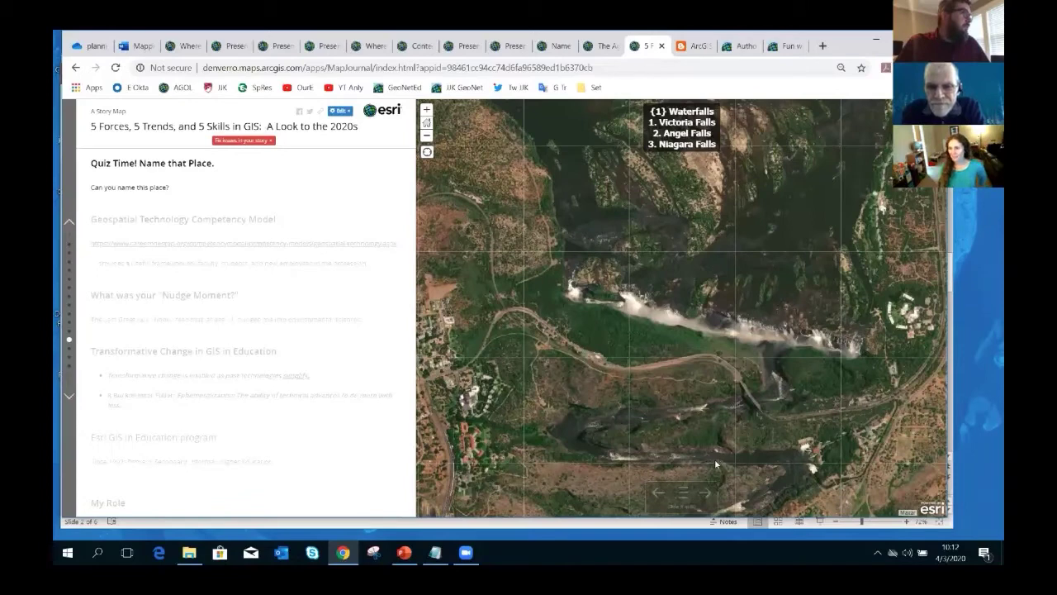
{"action": "key", "text": "Right"}
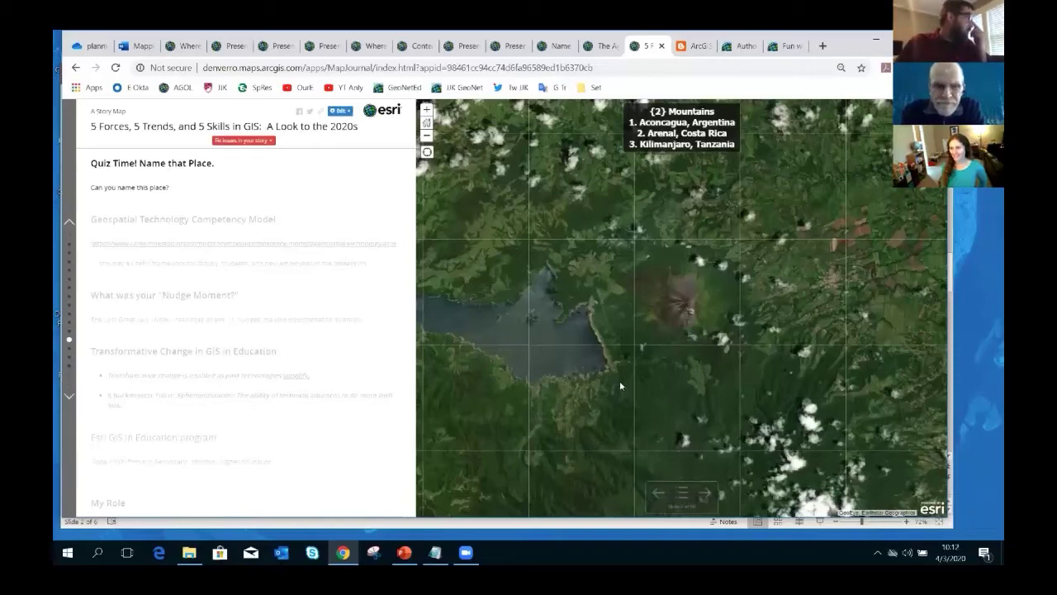
{"action": "key", "text": "Right"}
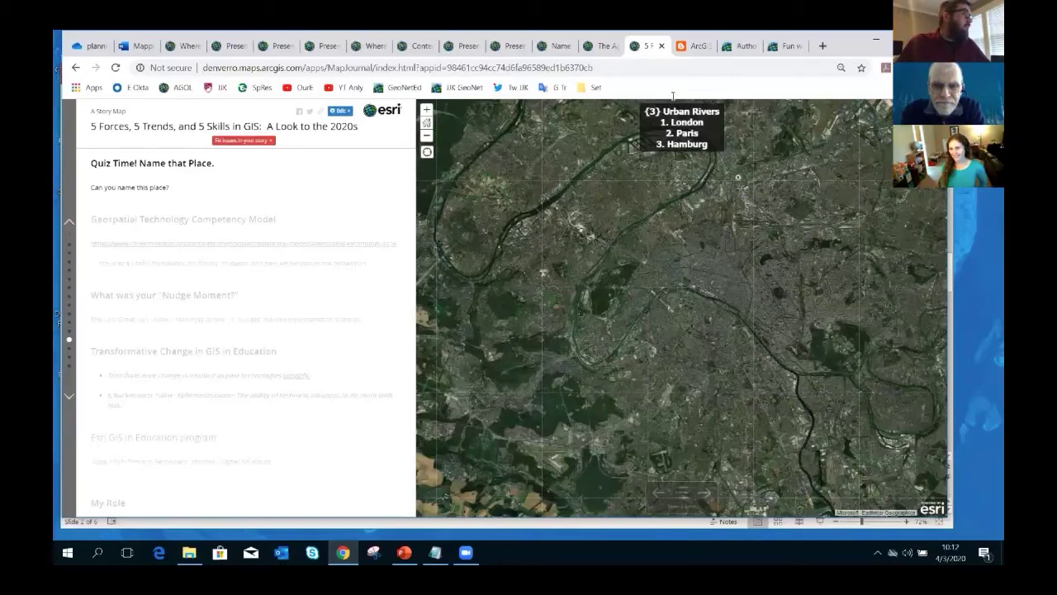
{"action": "left_click", "coordinate": [695, 47]}
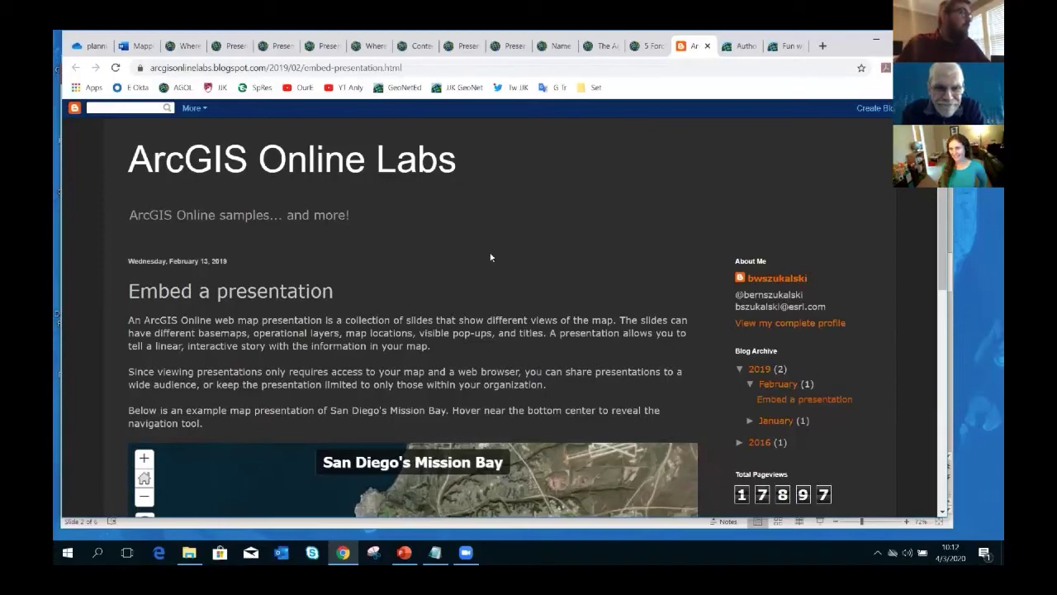
- Scroll the Embed a presentation post, then view the Author and share and Fun with GIS 229 posts
{"action": "scroll", "coordinate": [491, 256], "scroll_direction": "down", "scroll_amount": 3}
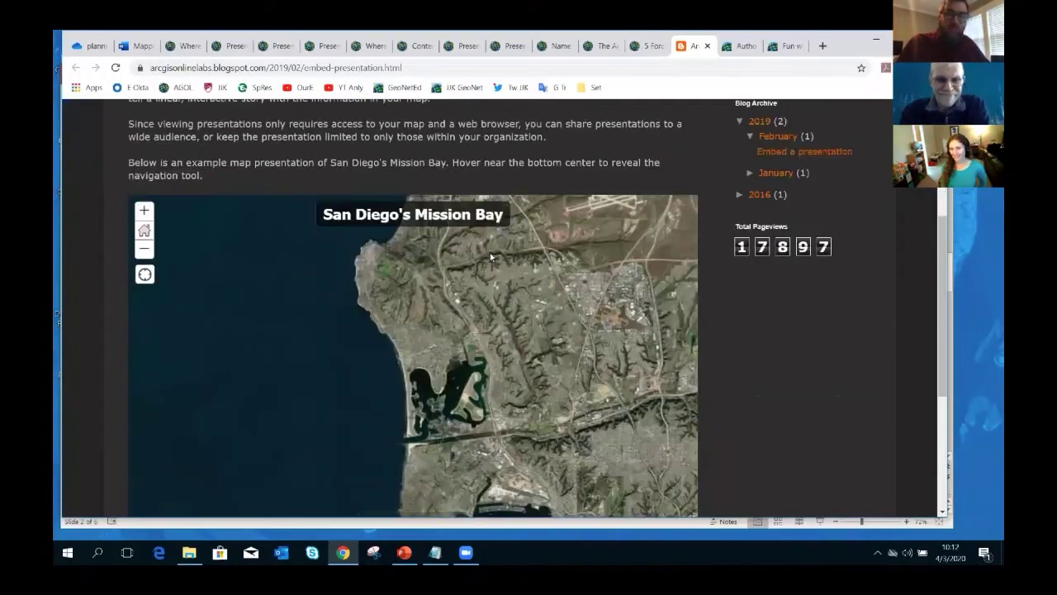
{"action": "scroll", "coordinate": [490, 257], "scroll_direction": "down", "scroll_amount": 3}
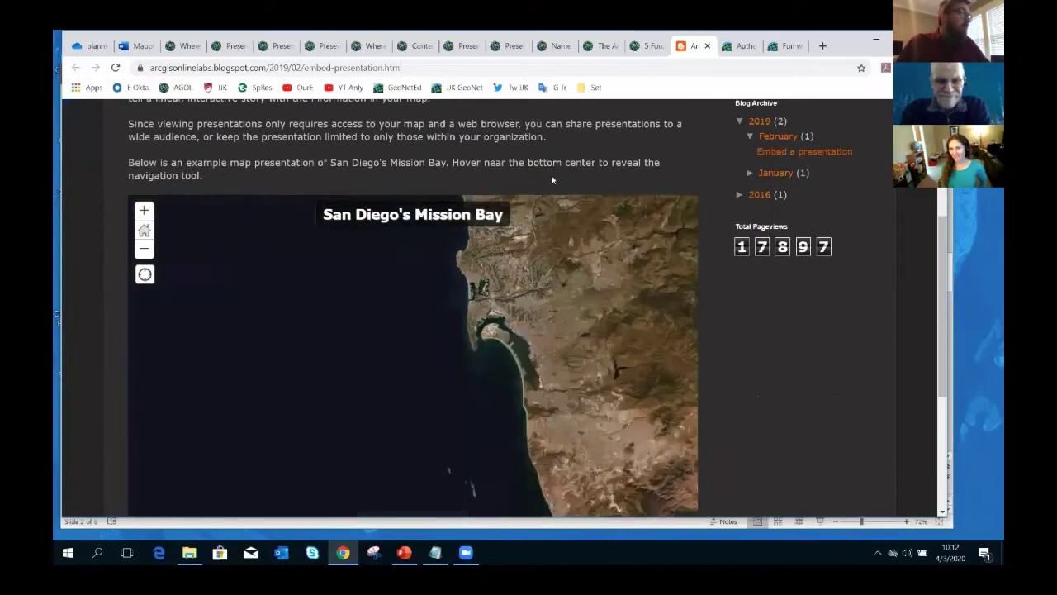
{"action": "left_click", "coordinate": [743, 45]}
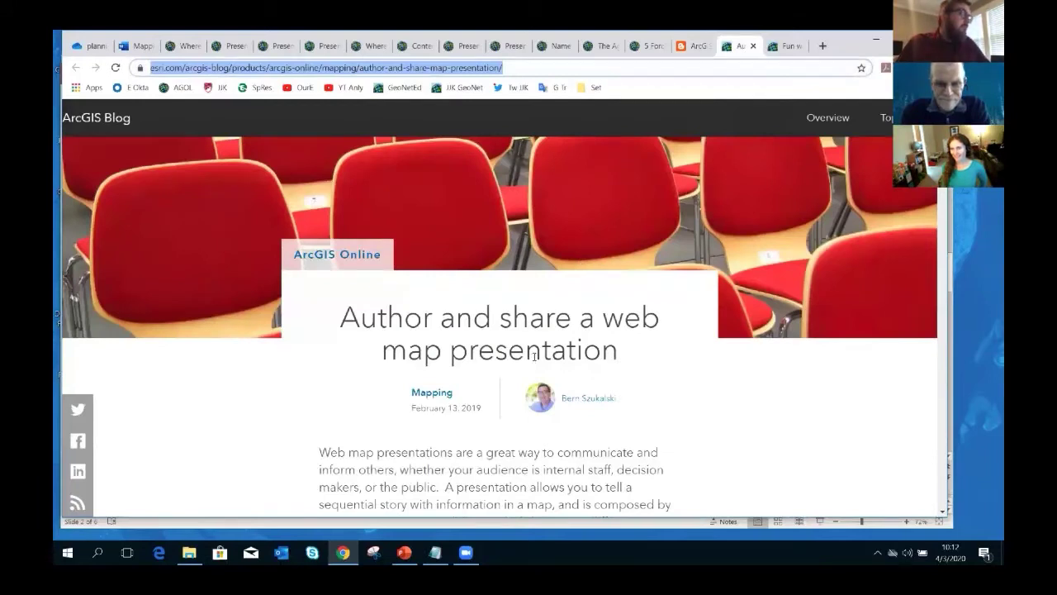
{"action": "left_click", "coordinate": [789, 47]}
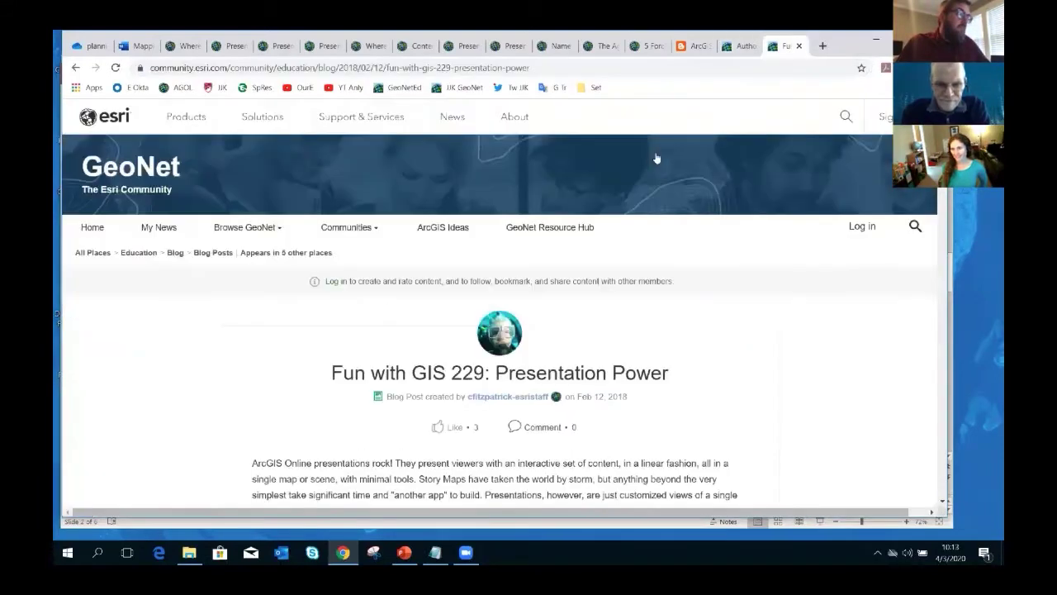
{"action": "scroll", "coordinate": [512, 332], "scroll_direction": "down", "scroll_amount": 3}
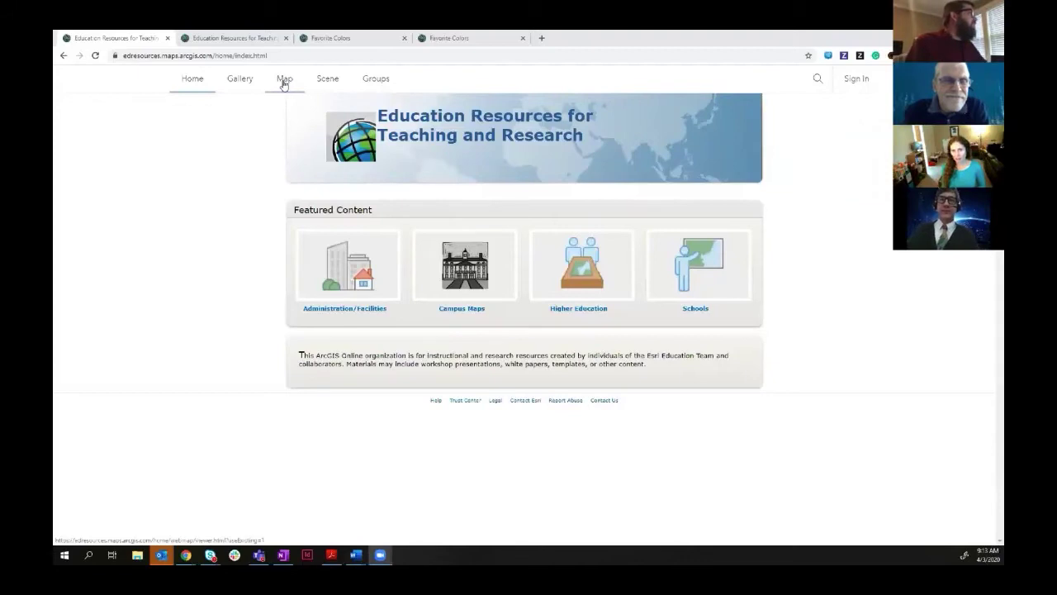
- Try the Scene viewer, then sign out of ArcGIS Online and close the Signed Out page
{"action": "left_click", "coordinate": [331, 82]}
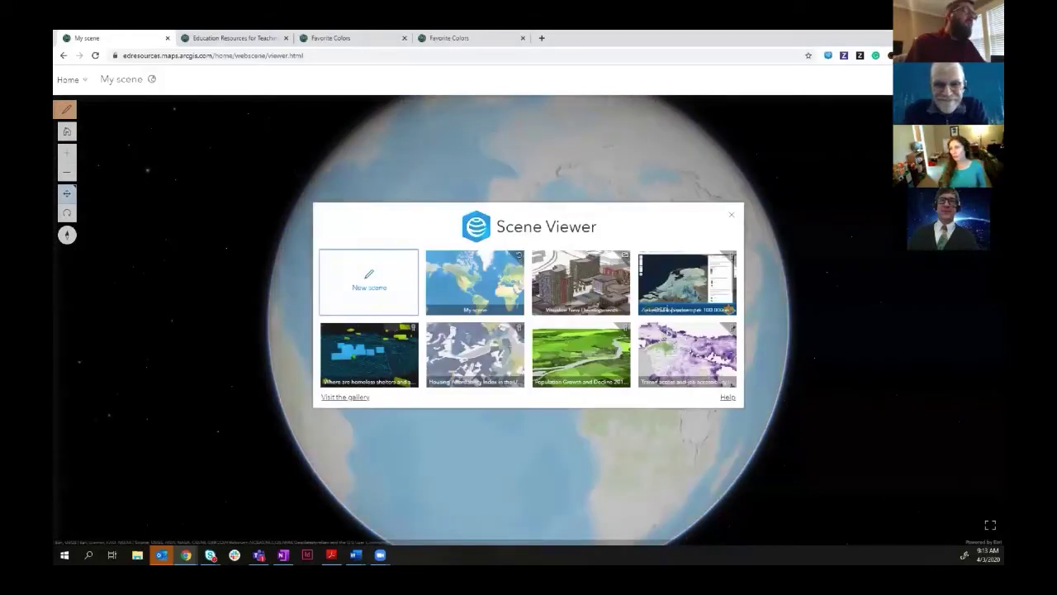
{"action": "left_click", "coordinate": [952, 81]}
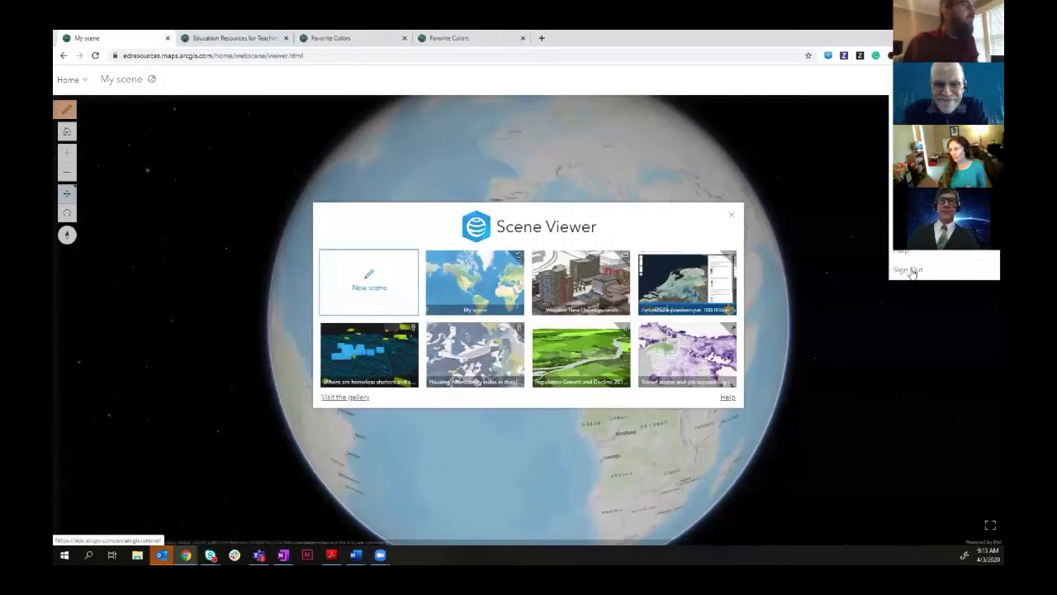
{"action": "left_click", "coordinate": [912, 268]}
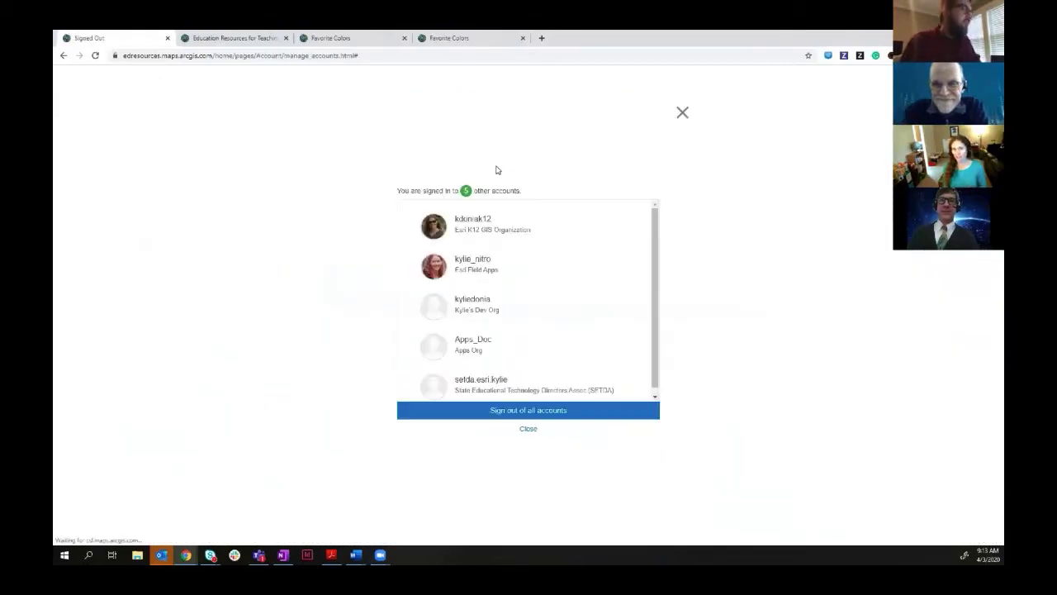
{"action": "left_click", "coordinate": [526, 430]}
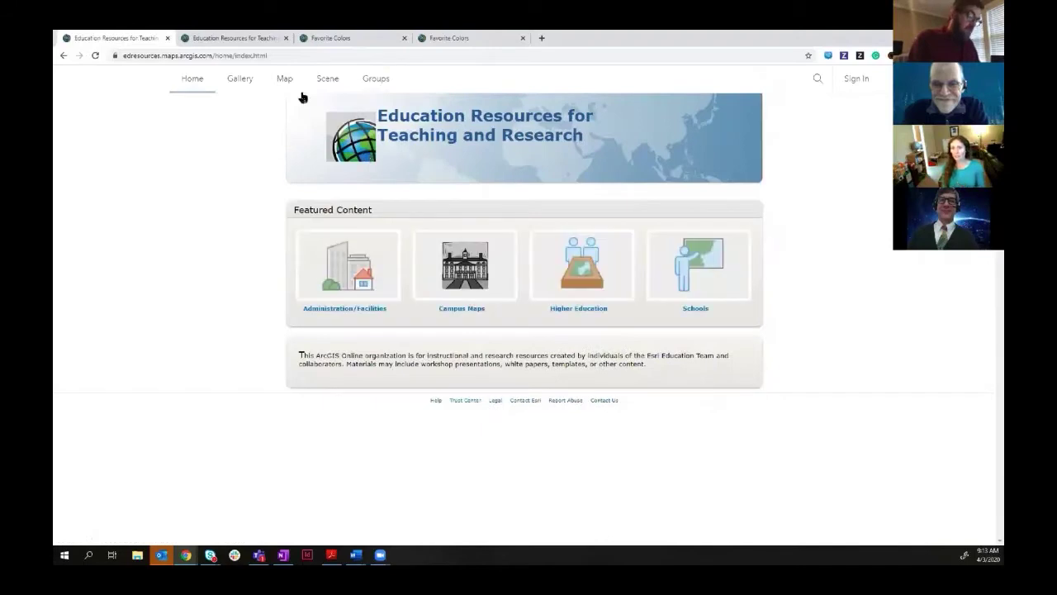
- Reopen Scene Viewer, close the gallery, spin the globe to the Atlantic, then sign in
{"action": "left_click", "coordinate": [328, 79]}
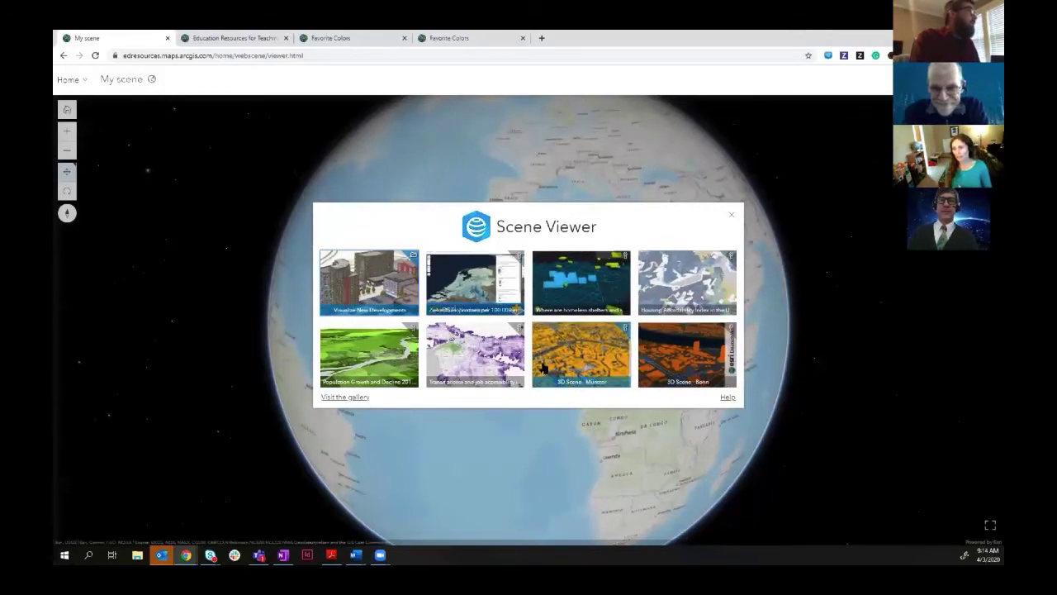
{"action": "left_click", "coordinate": [732, 217]}
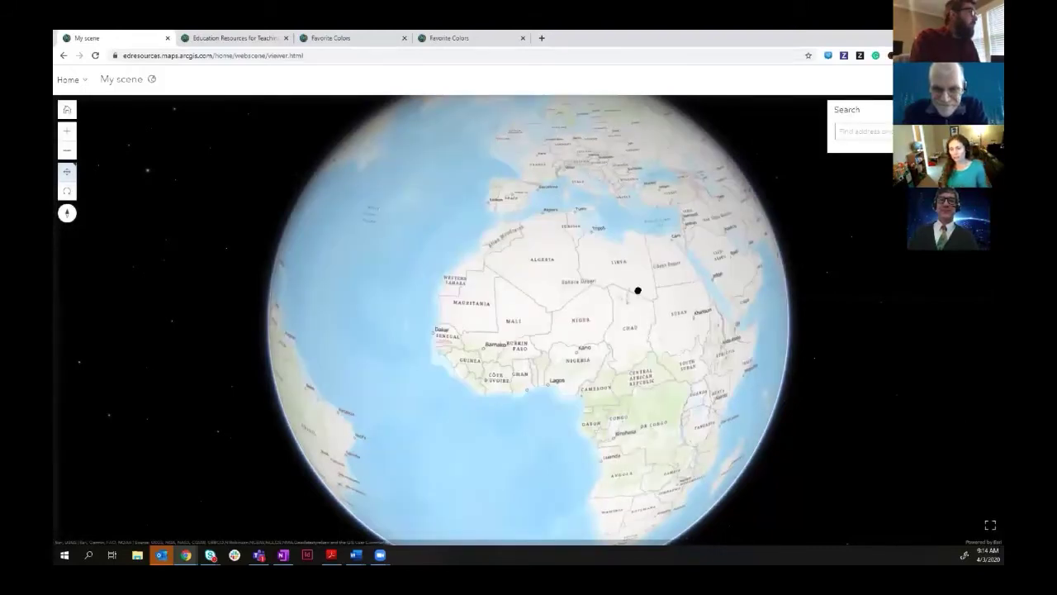
{"action": "left_click_drag", "start_coordinate": [638, 290], "coordinate": [682, 335]}
{"action": "left_click_drag", "start_coordinate": [473, 279], "coordinate": [543, 307]}
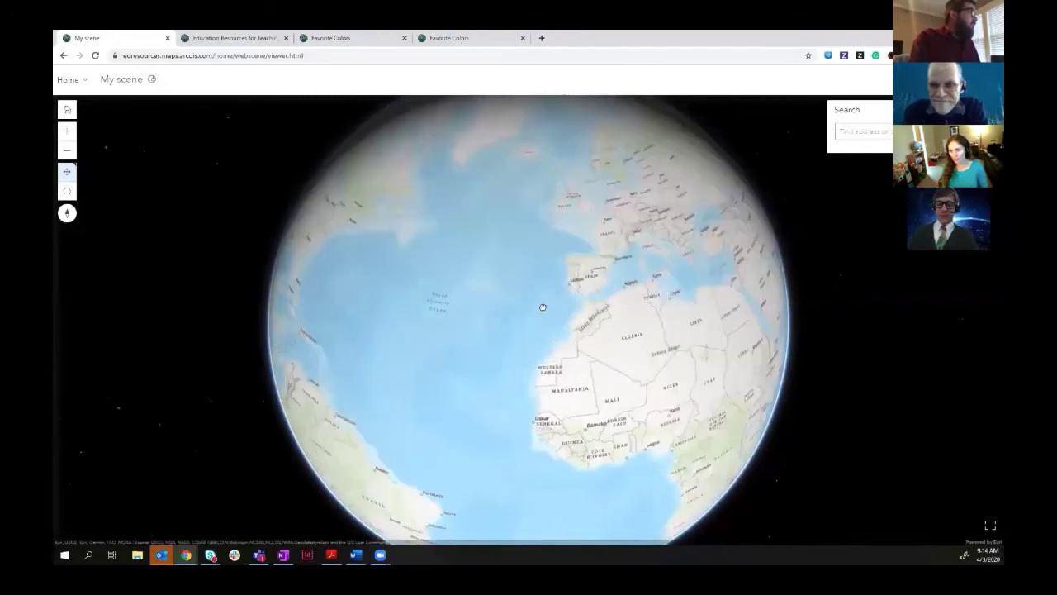
{"action": "scroll", "coordinate": [543, 307], "scroll_direction": "up", "scroll_amount": 3}
{"action": "scroll", "coordinate": [540, 306], "scroll_direction": "down", "scroll_amount": 3}
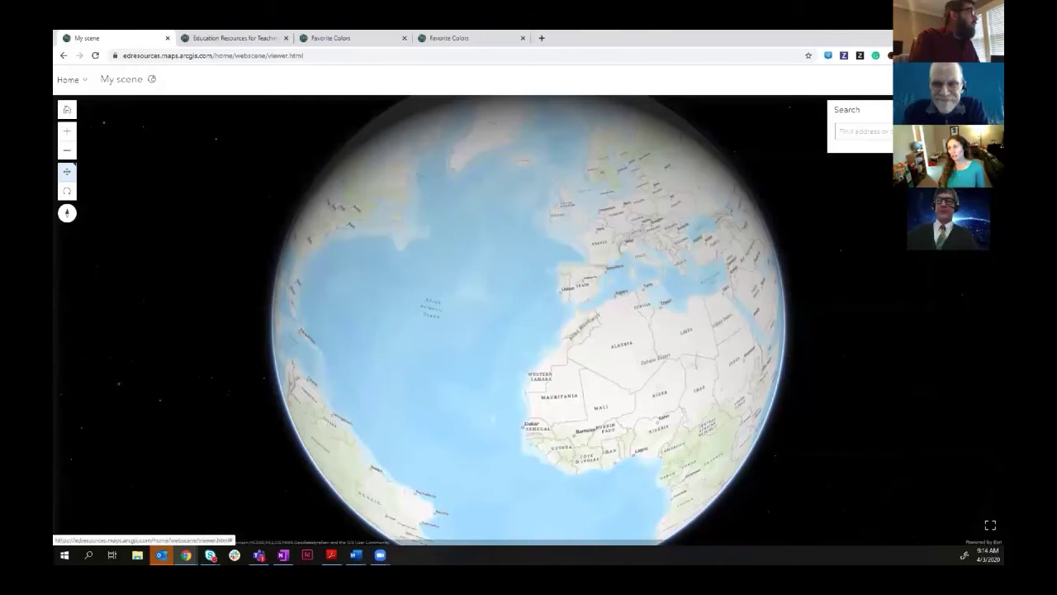
{"action": "left_click", "coordinate": [982, 79]}
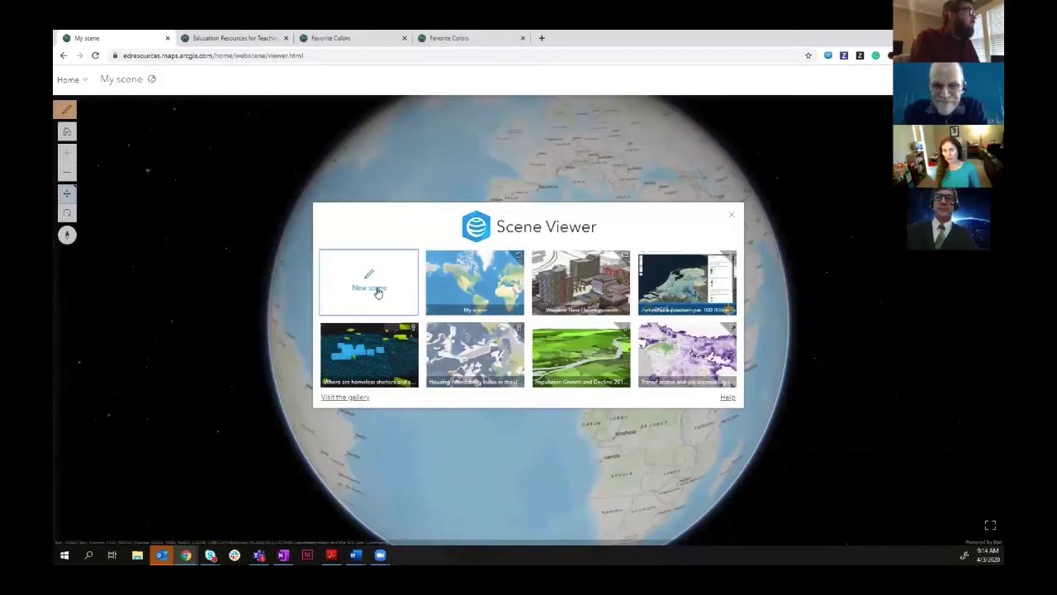
- Start a new blank scene and open its Slides pane
{"action": "left_click", "coordinate": [377, 291]}
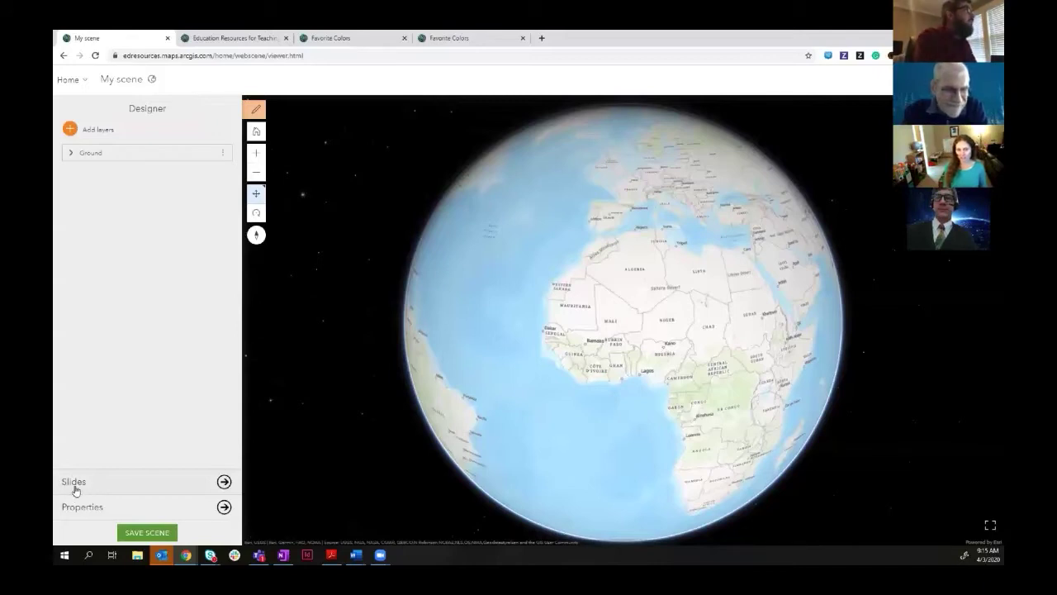
{"action": "left_click", "coordinate": [75, 481]}
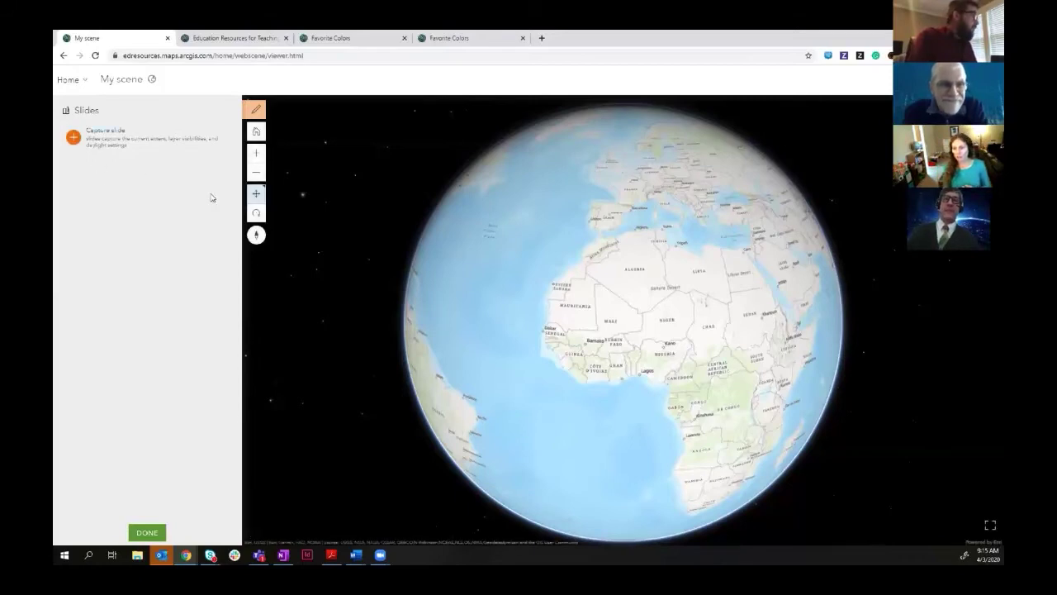
- Centre the globe on North America and capture it as a slide named 'USA'
{"action": "left_click_drag", "start_coordinate": [591, 328], "coordinate": [804, 338]}
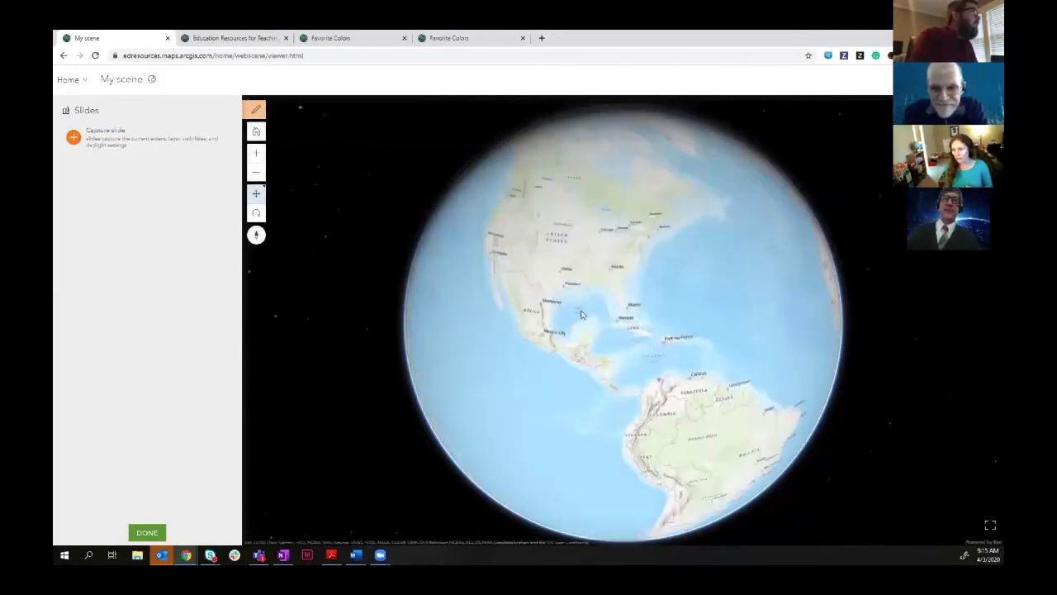
{"action": "left_click_drag", "start_coordinate": [532, 311], "coordinate": [589, 367]}
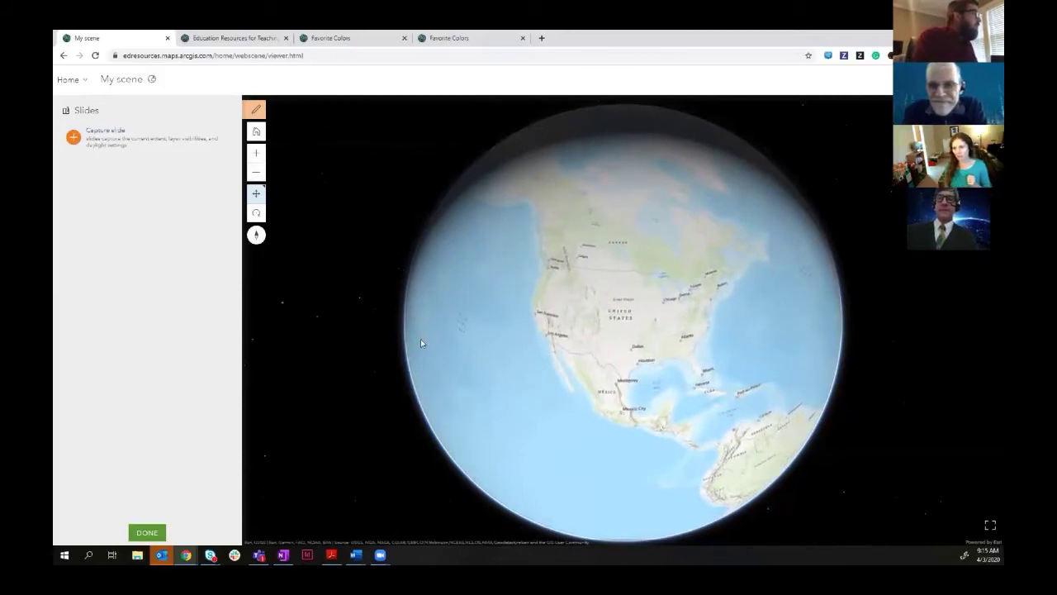
{"action": "left_click", "coordinate": [75, 138]}
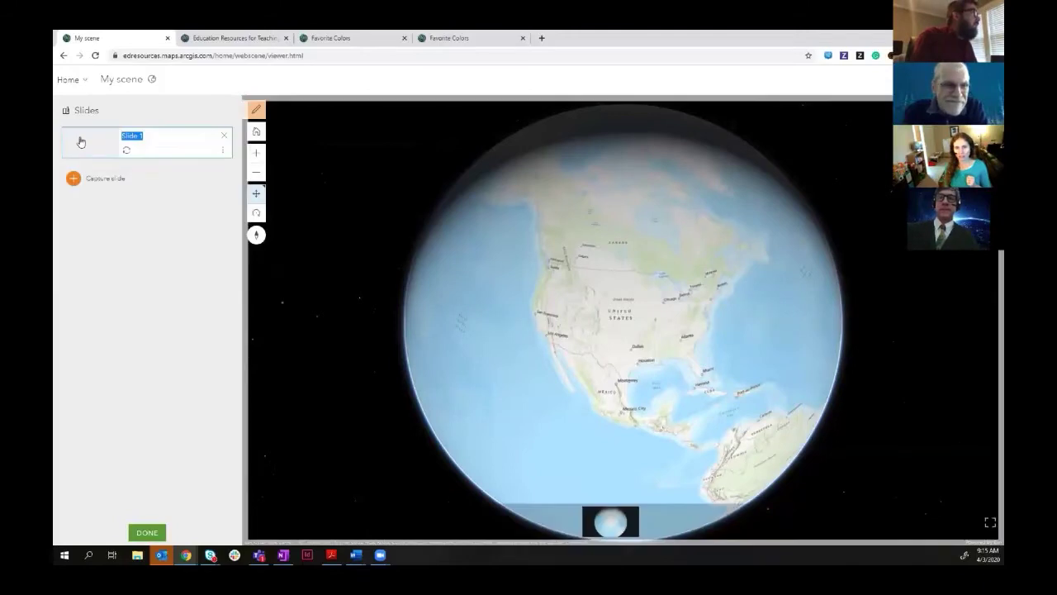
{"action": "type", "text": "U"}
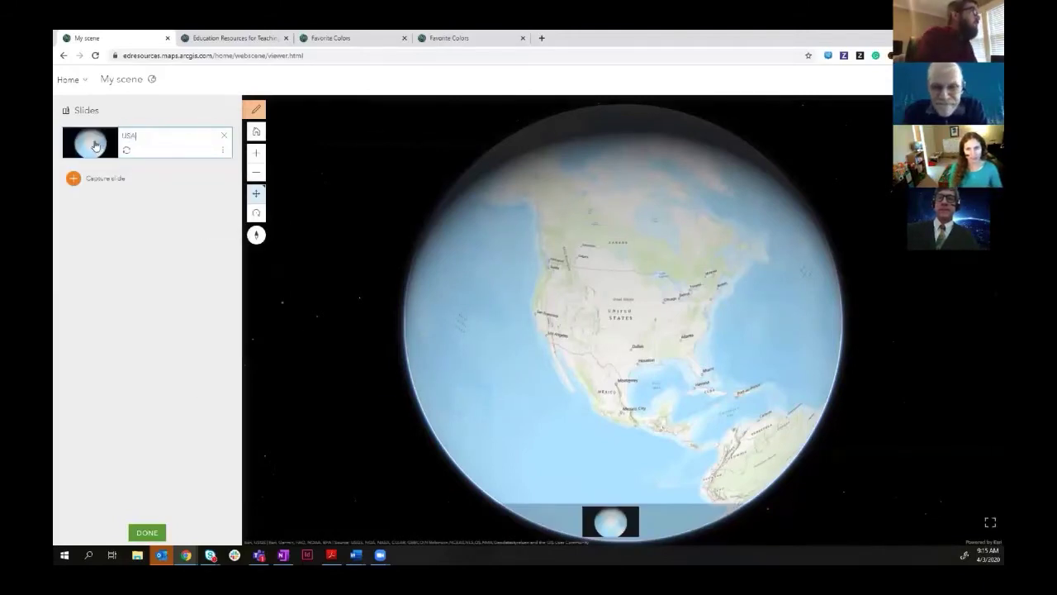
{"action": "type", "text": "SA"}
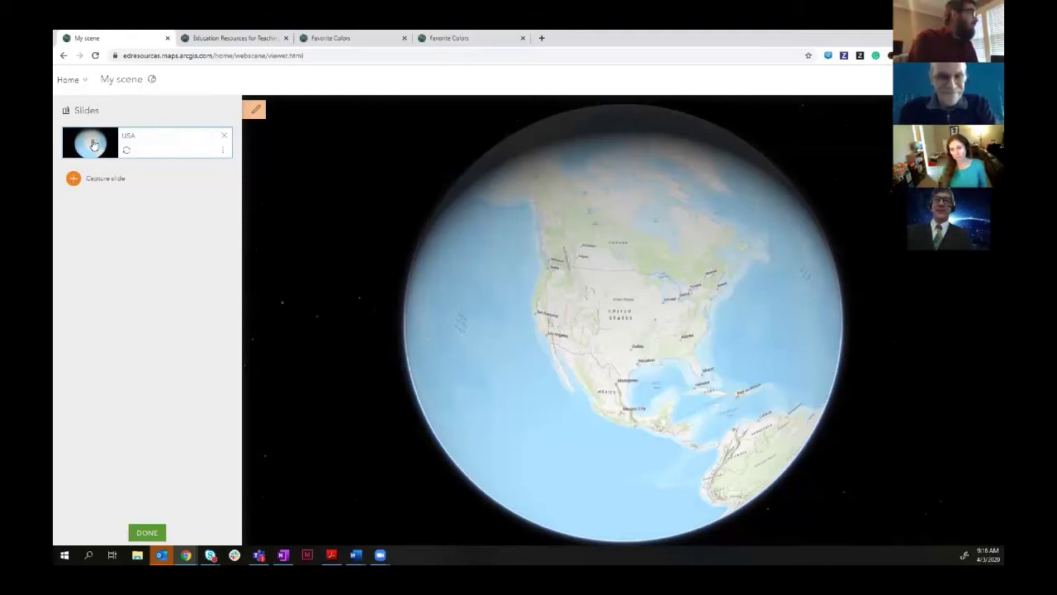
- Search for Hulda Crooks Park and capture its view as a slide named 'Hulda Crooks'
{"action": "left_click", "coordinate": [990, 110]}
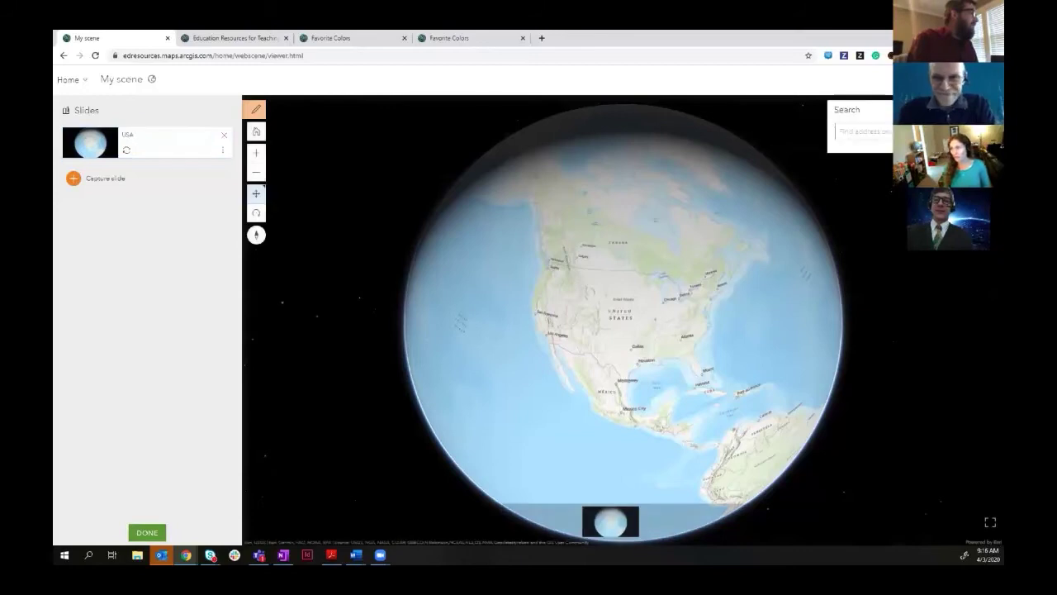
{"action": "left_click", "coordinate": [883, 131]}
{"action": "type", "text": "Hu"}
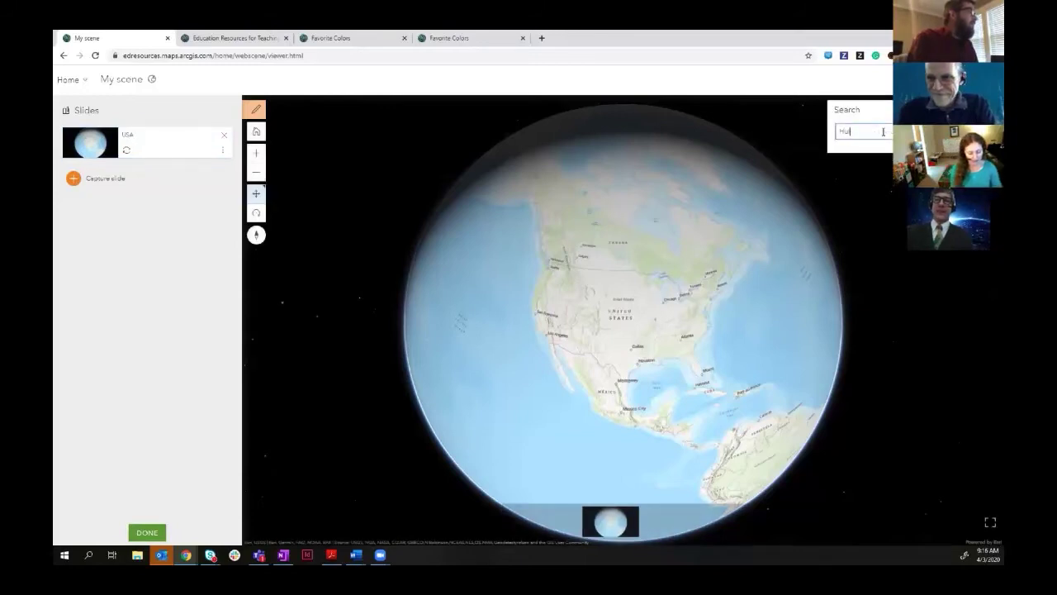
{"action": "type", "text": "lda Crooks"}
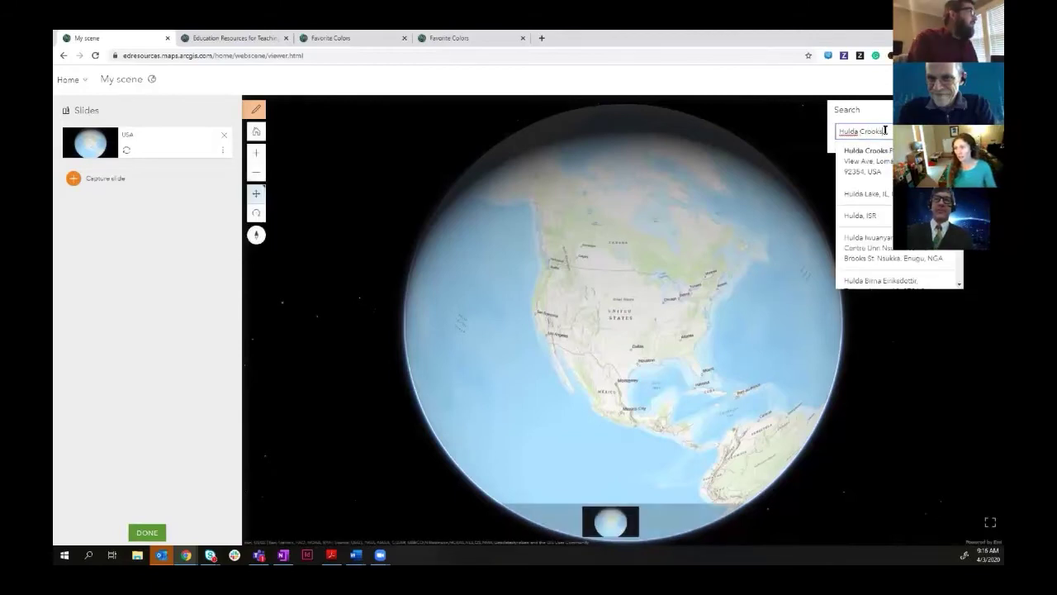
{"action": "left_click", "coordinate": [875, 164]}
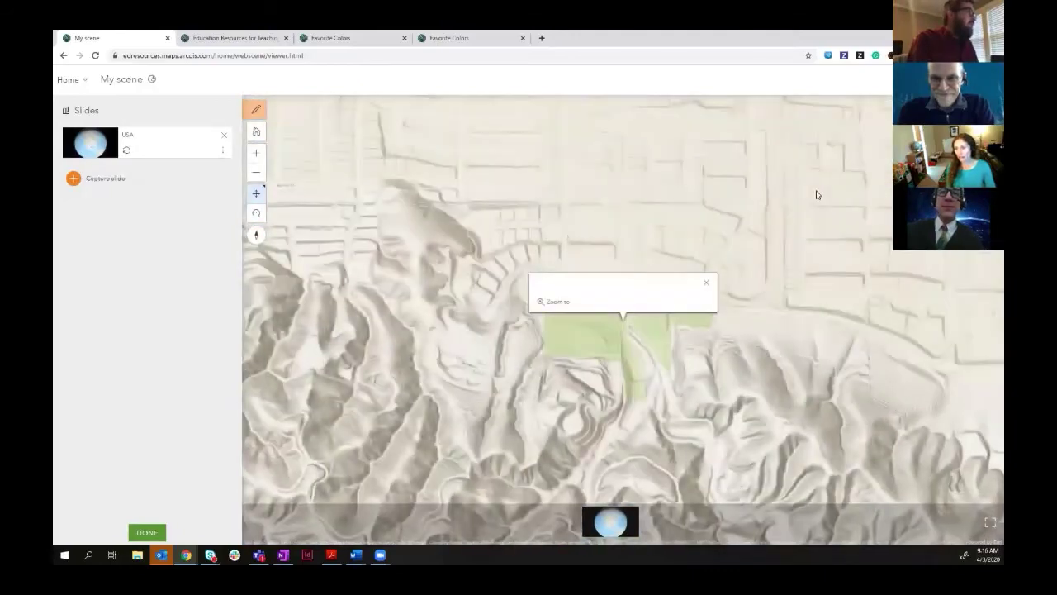
{"action": "left_click", "coordinate": [113, 177]}
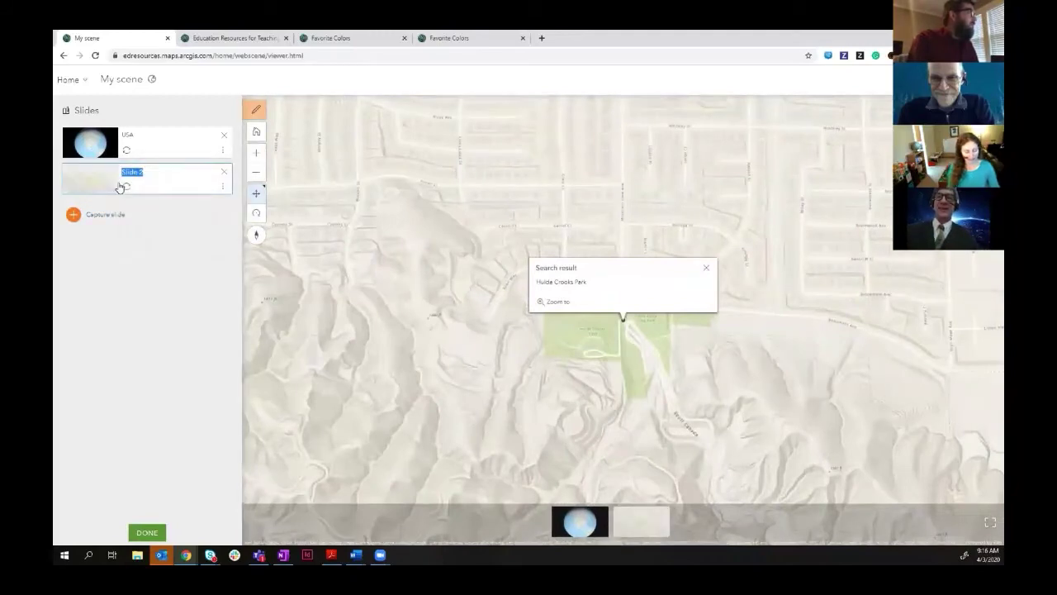
{"action": "type", "text": "Hulda C"}
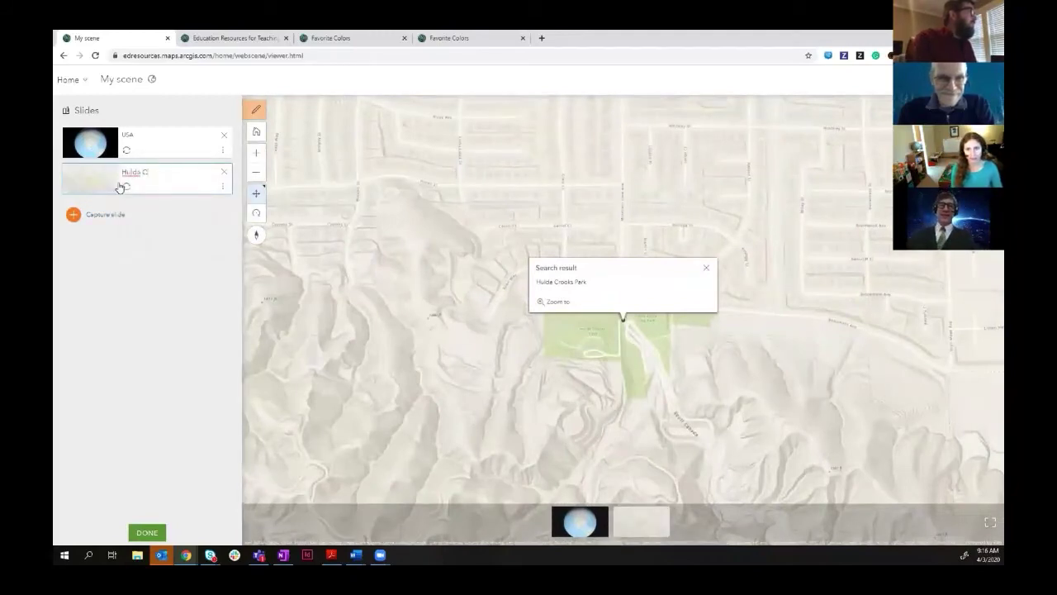
{"action": "type", "text": "rooks"}
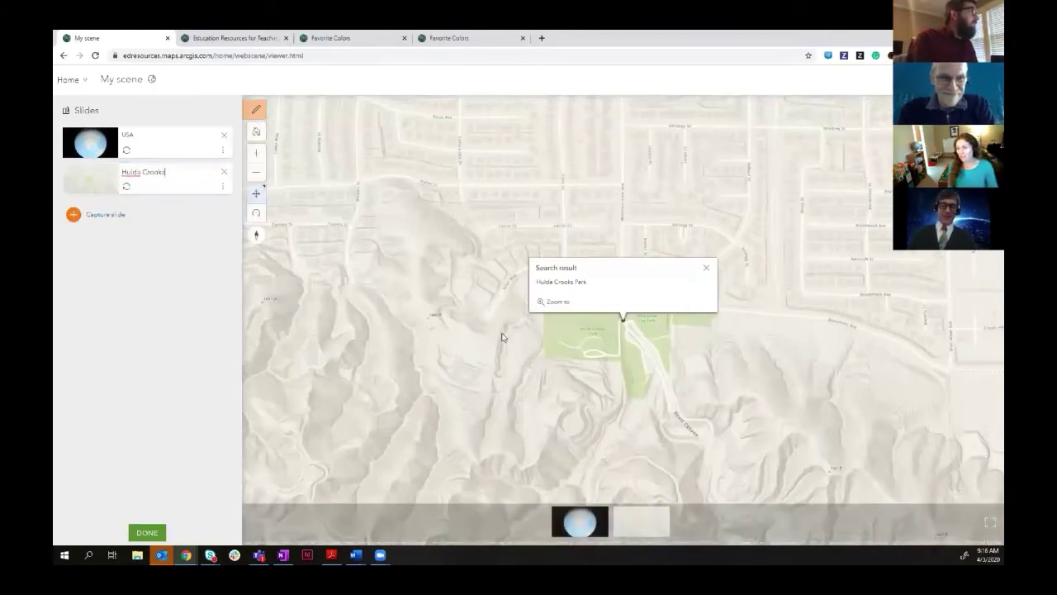
- Pan the park upward and tilt the terrain into 3-D perspective toward the horizon
{"action": "left_click_drag", "start_coordinate": [609, 349], "coordinate": [584, 211]}
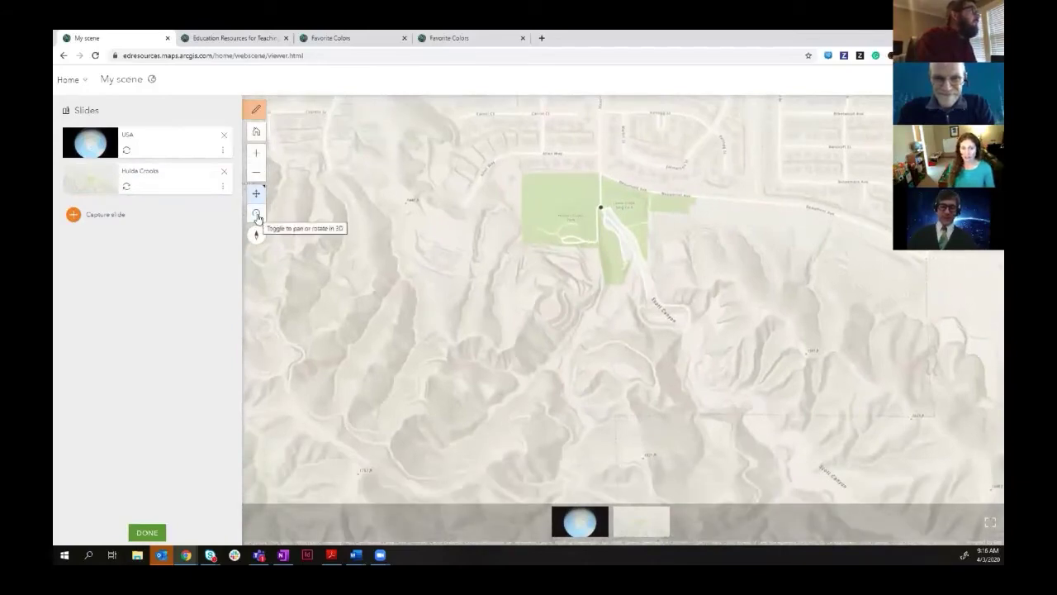
{"action": "left_click", "coordinate": [257, 215]}
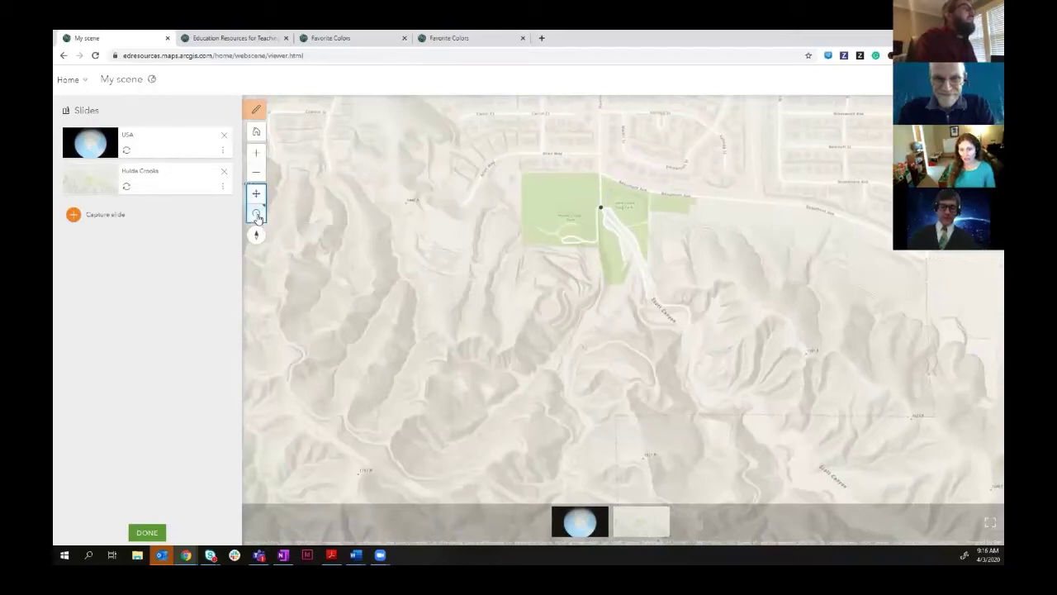
{"action": "mouse_move", "coordinate": [614, 413]}
{"action": "left_mouse_down"}
{"action": "mouse_move", "coordinate": [614, 311]}
{"action": "mouse_move", "coordinate": [612, 393]}
{"action": "left_mouse_up"}
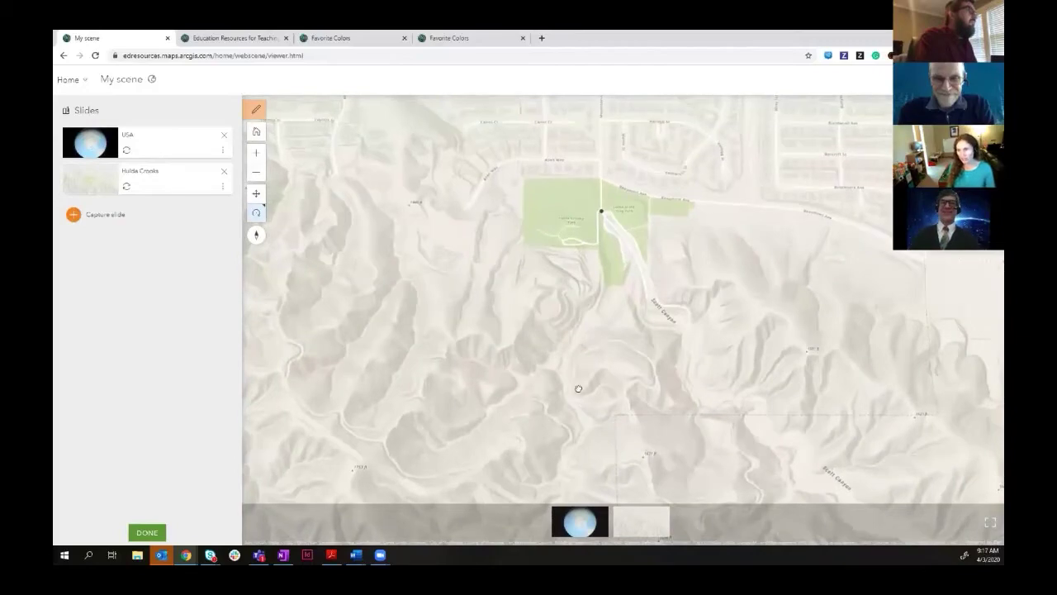
{"action": "left_click_drag", "start_coordinate": [579, 388], "coordinate": [590, 276]}
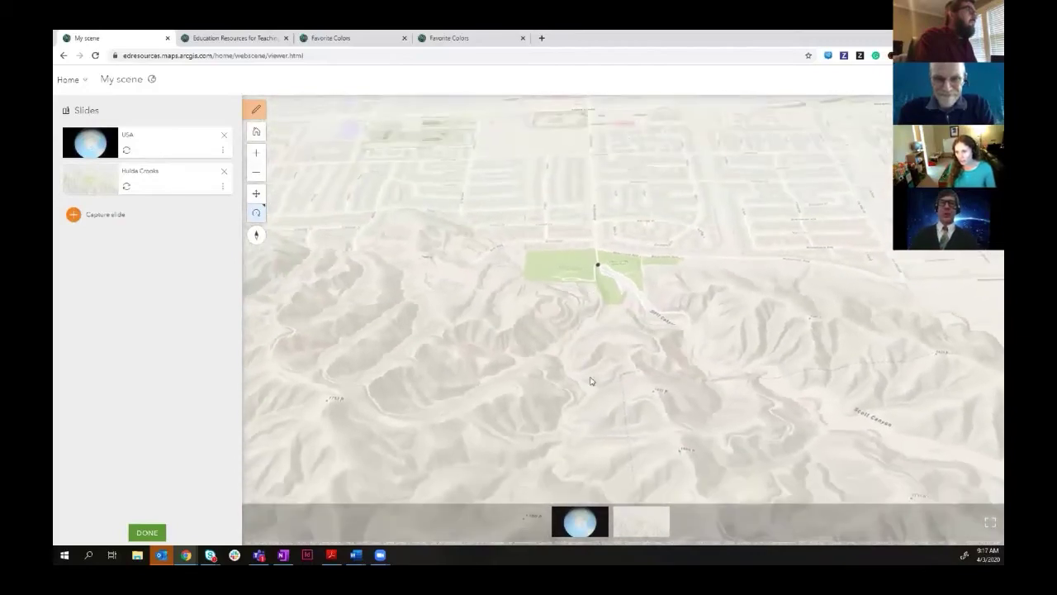
{"action": "left_click_drag", "start_coordinate": [585, 360], "coordinate": [585, 358]}
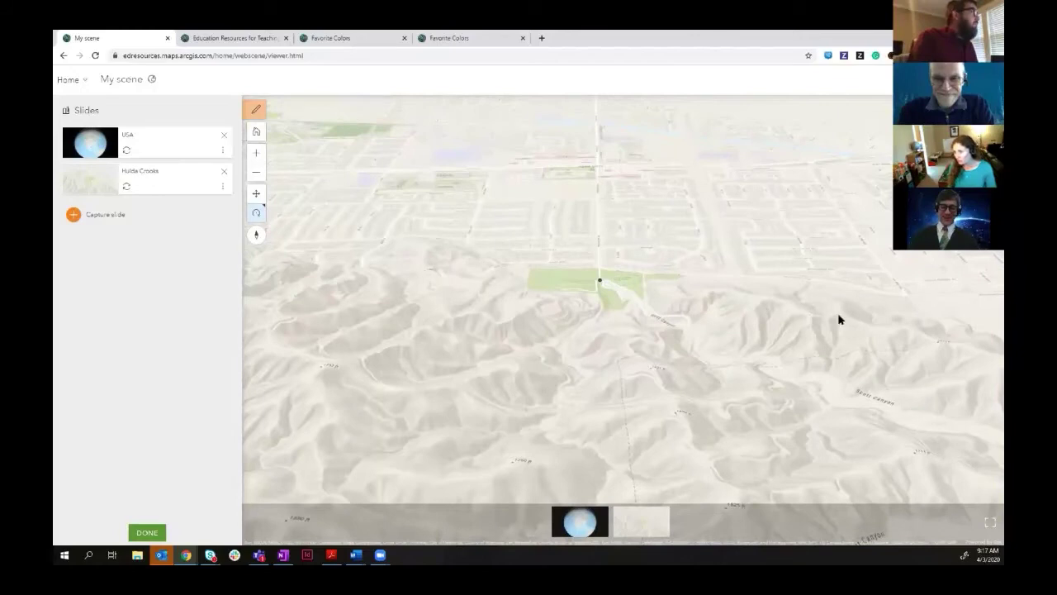
- Capture the tilted terrain view as a third slide named 'Eleva' and finish editing slides
{"action": "left_click", "coordinate": [106, 216]}
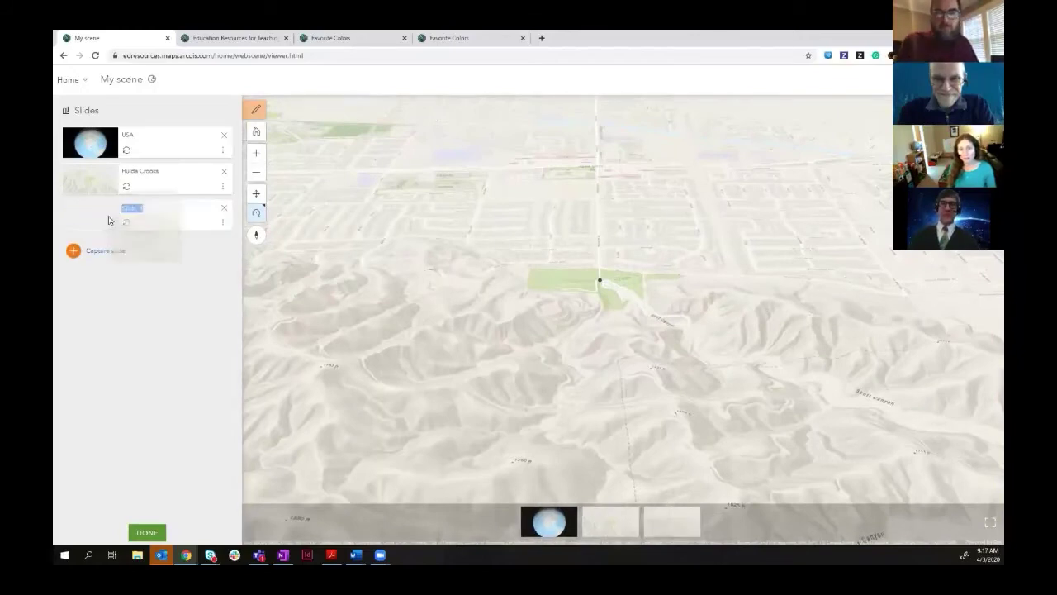
{"action": "type", "text": "Elevation"}
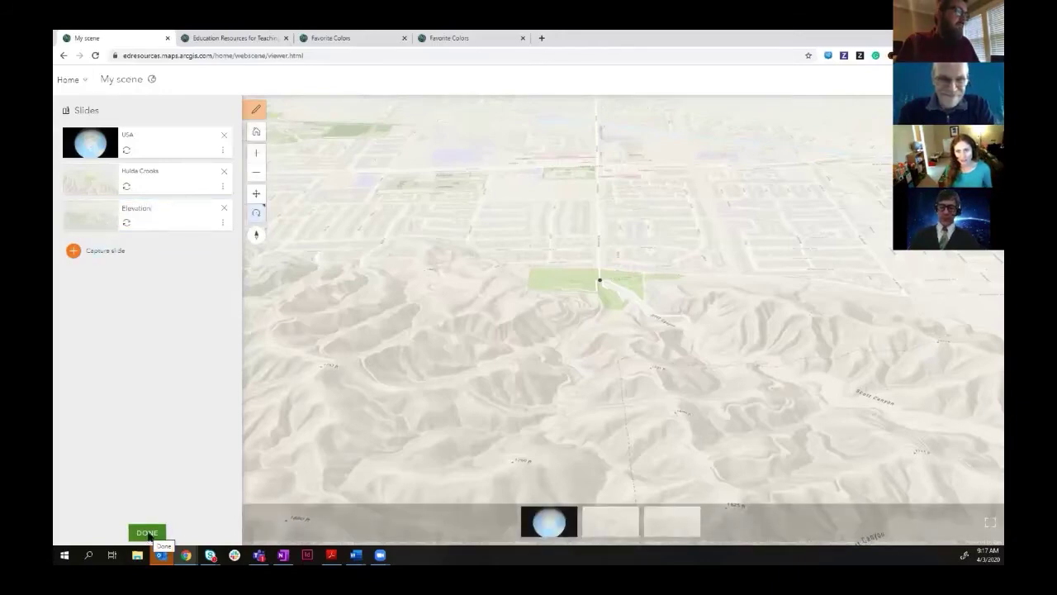
{"action": "left_click", "coordinate": [146, 533]}
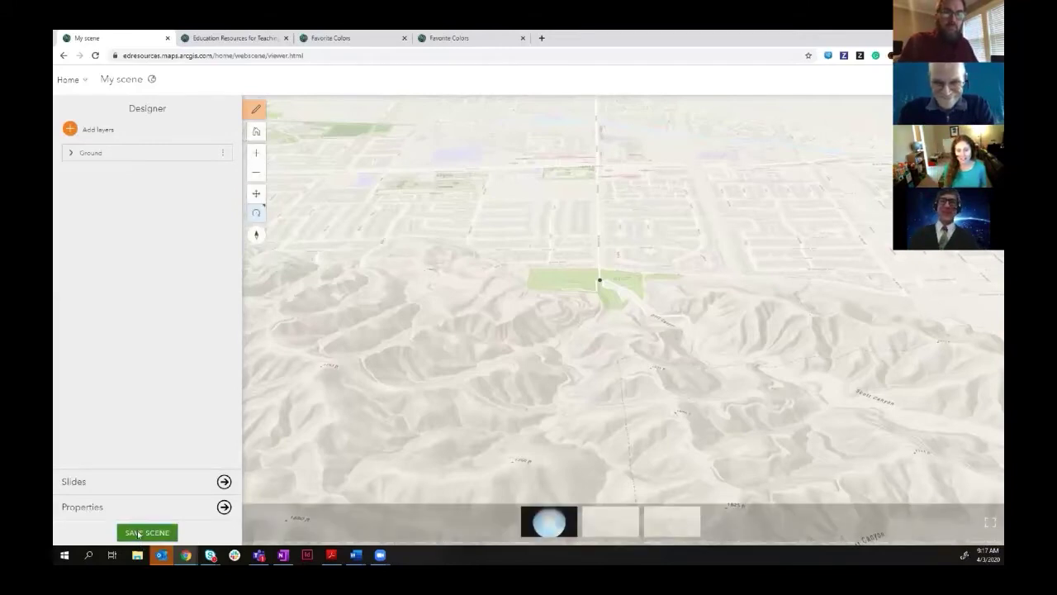
- In the save dialog, title the scene 'Hulda Crooks' and add tags 'scene' and 'mapping hour'
{"action": "left_click", "coordinate": [138, 533]}
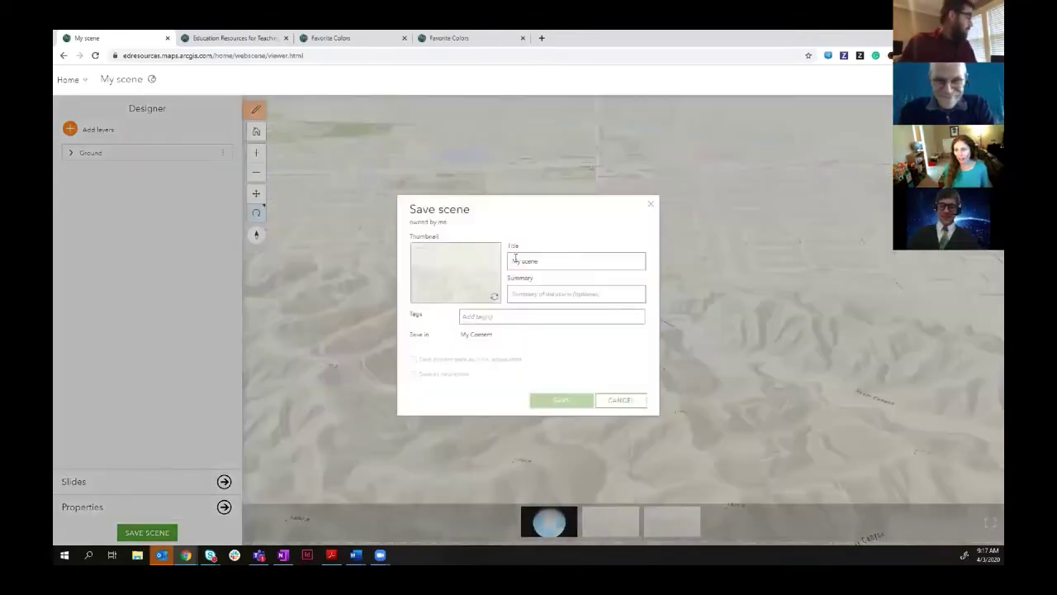
{"action": "triple_click", "coordinate": [515, 257]}
{"action": "type", "text": "Hulcs"}
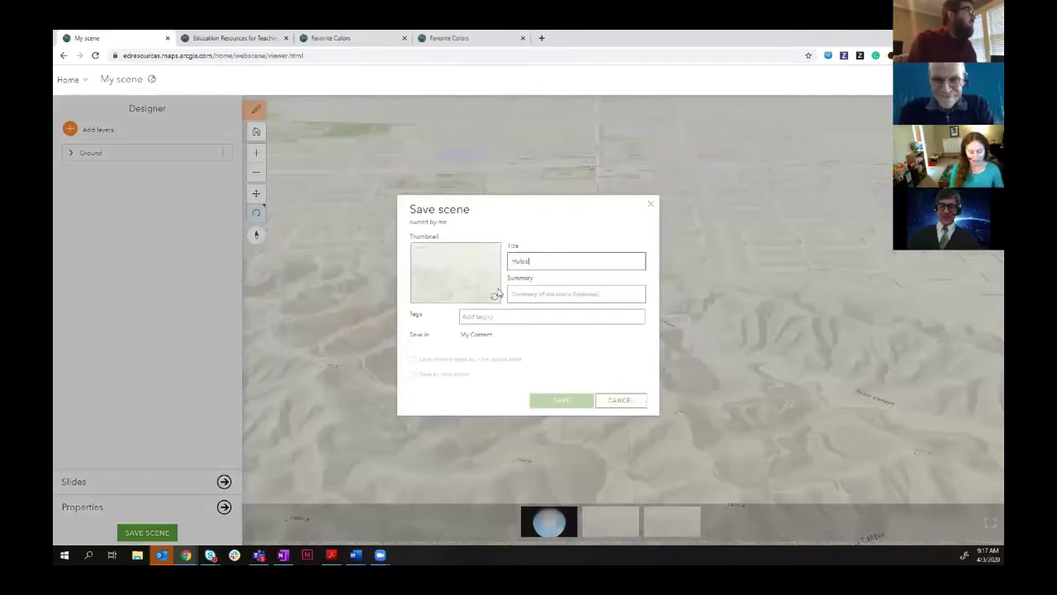
{"action": "type", "text": " Creek"}
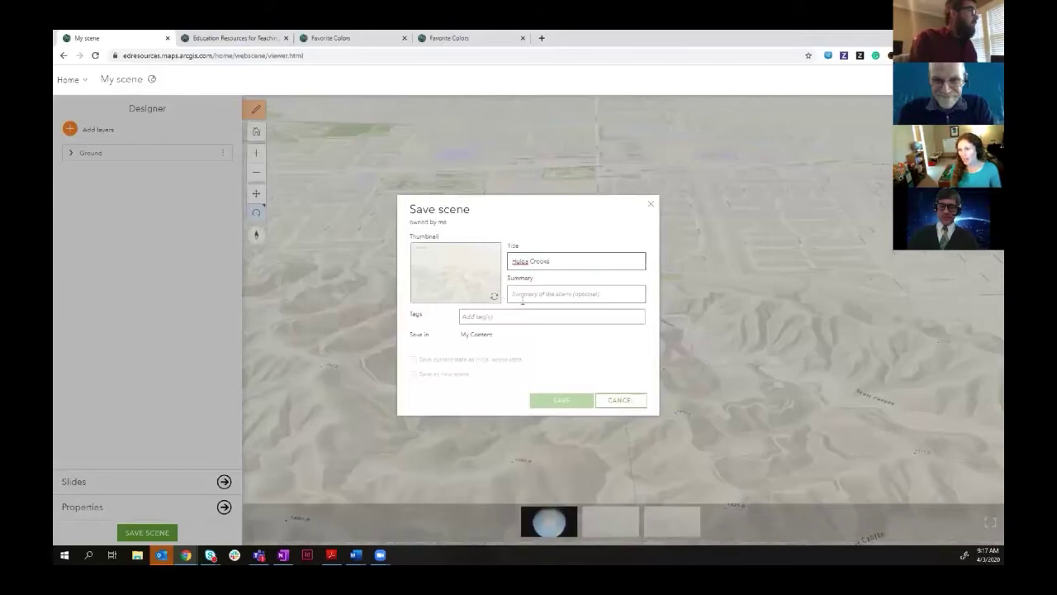
{"action": "left_click", "coordinate": [486, 315]}
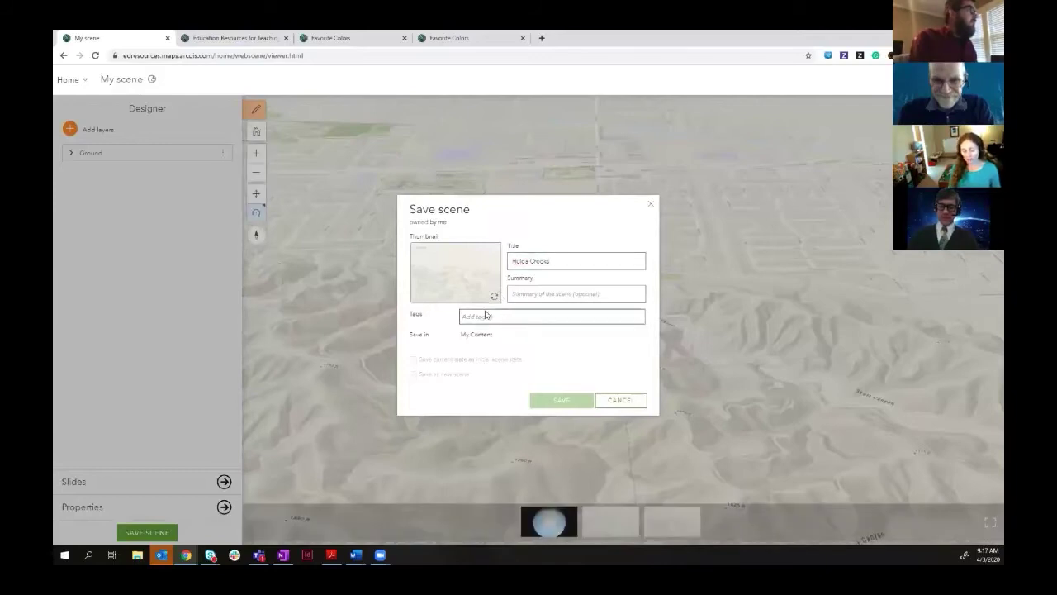
{"action": "type", "text": "scene"}
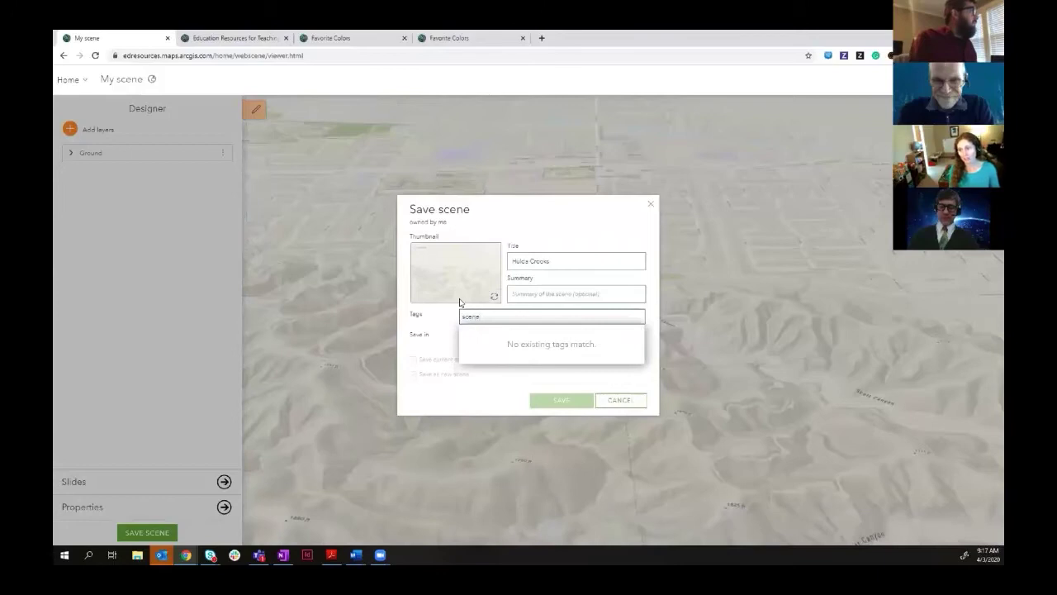
{"action": "key", "text": "Return"}
{"action": "type", "text": "ma"}
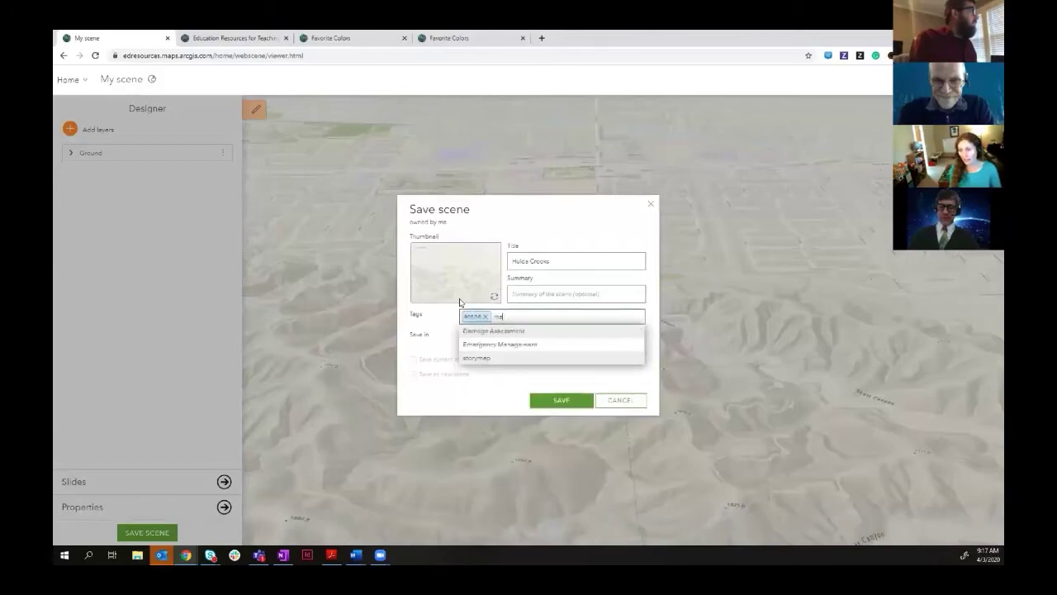
{"action": "type", "text": "pping hour"}
{"action": "key", "text": "Return"}
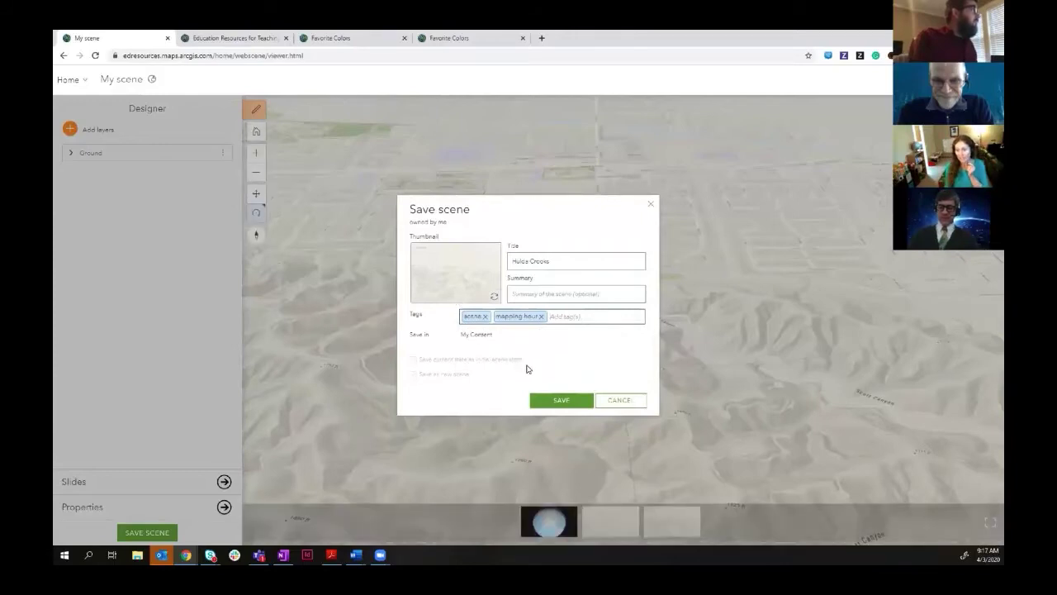
- Save the scene as 'Hulda Crooks' so its share options and short link appear
{"action": "left_click", "coordinate": [557, 406]}
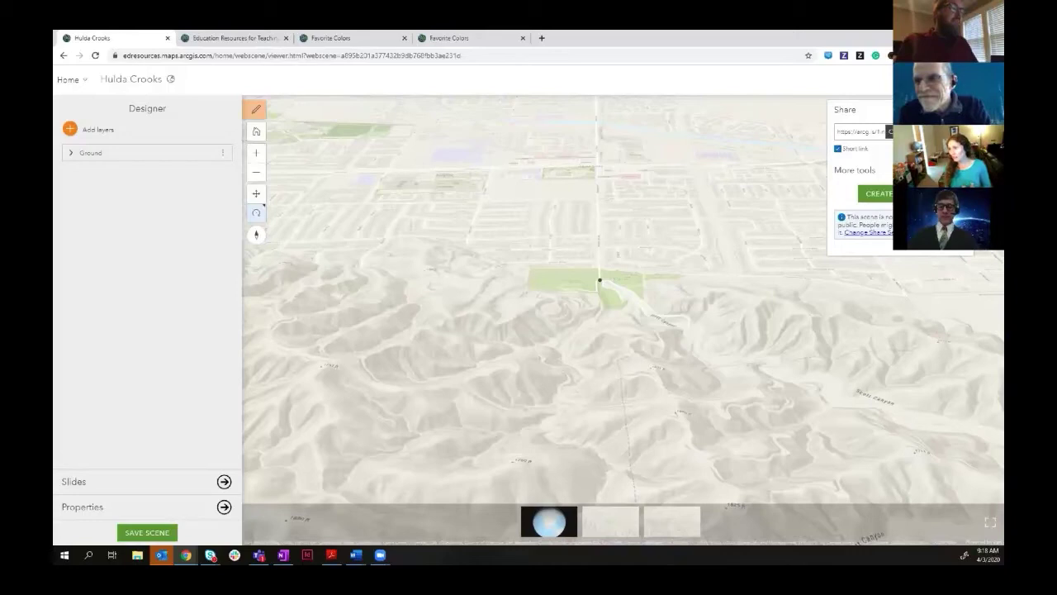
- Select the Hulda Crooks scene's short link for copying
{"action": "left_click", "coordinate": [889, 131]}
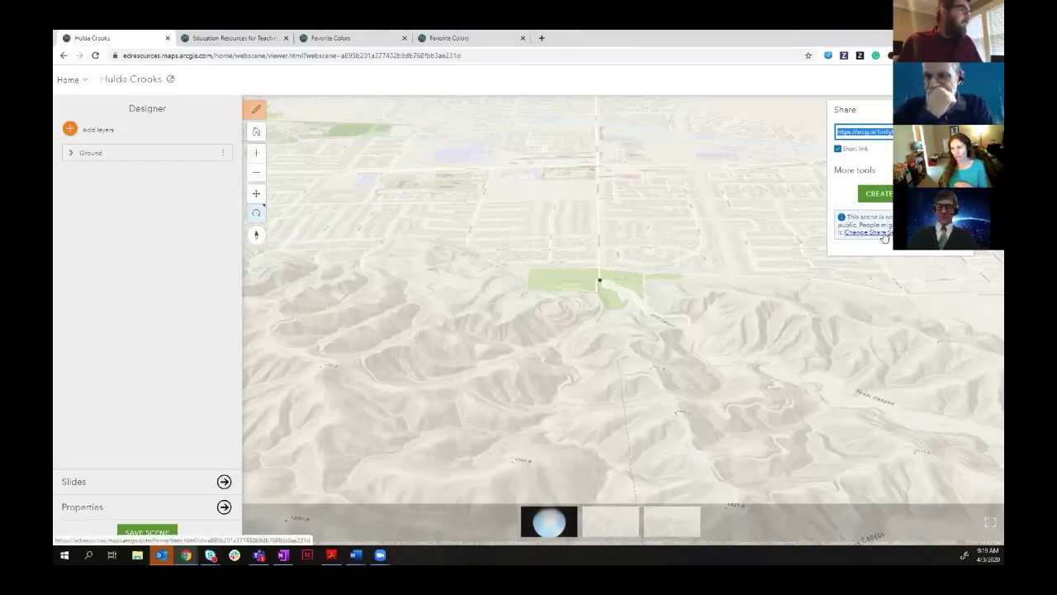
- Open the Hulda Crooks item page and bring up its sharing-level choices
{"action": "left_click", "coordinate": [882, 234]}
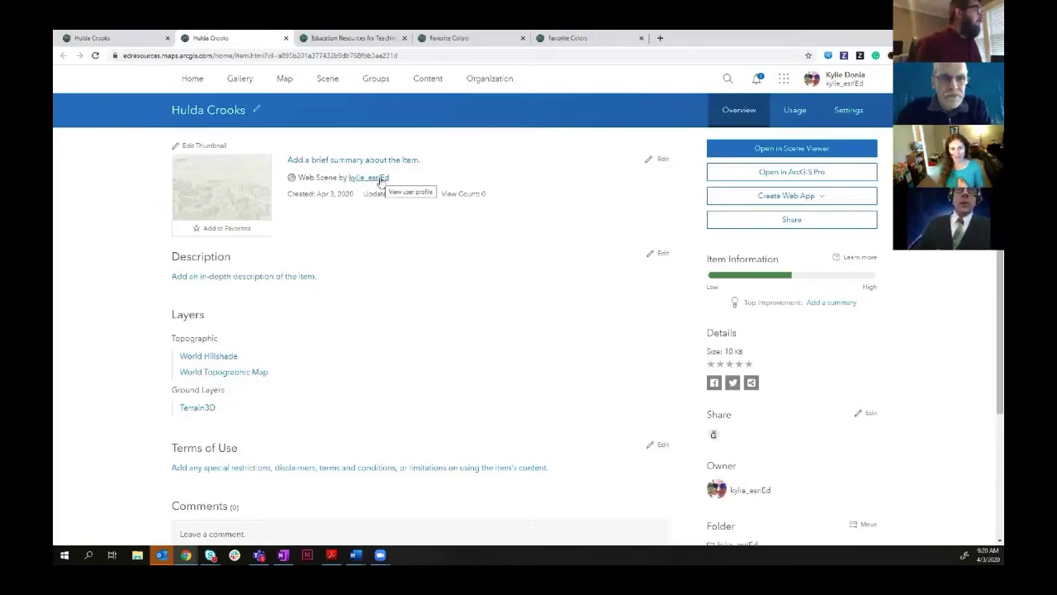
{"action": "left_click", "coordinate": [795, 220]}
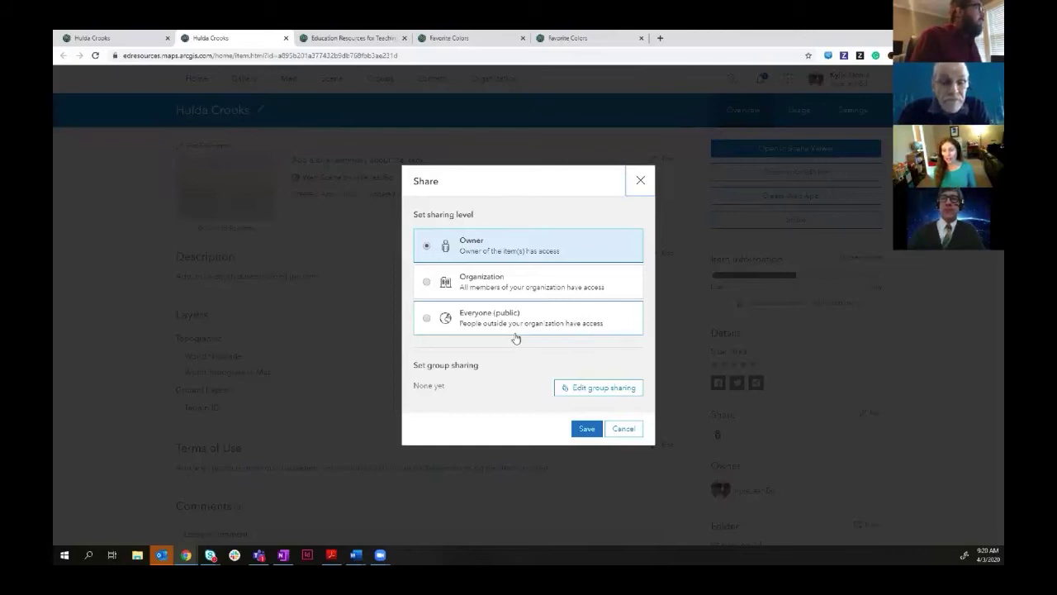
- Set the Hulda Crooks scene's sharing to Everyone (public) and save it
{"action": "left_click", "coordinate": [427, 283]}
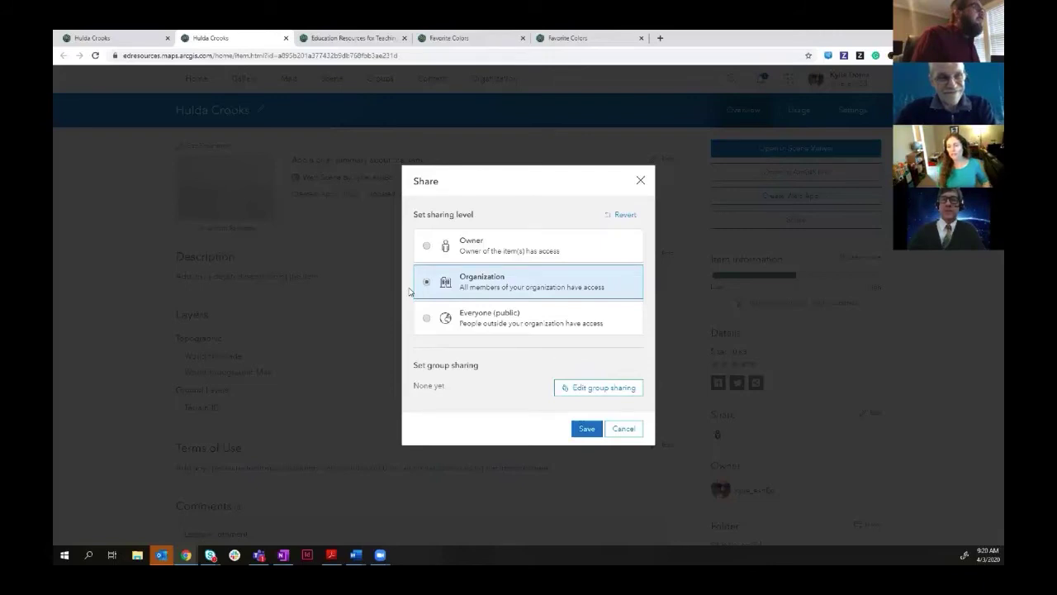
{"action": "left_click", "coordinate": [428, 322]}
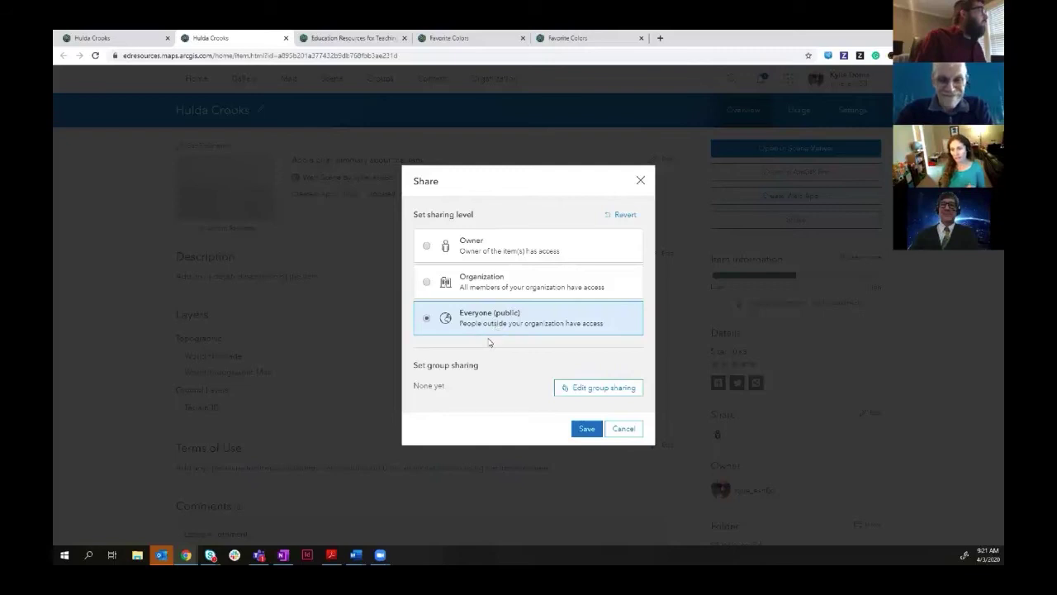
{"action": "left_click", "coordinate": [583, 432]}
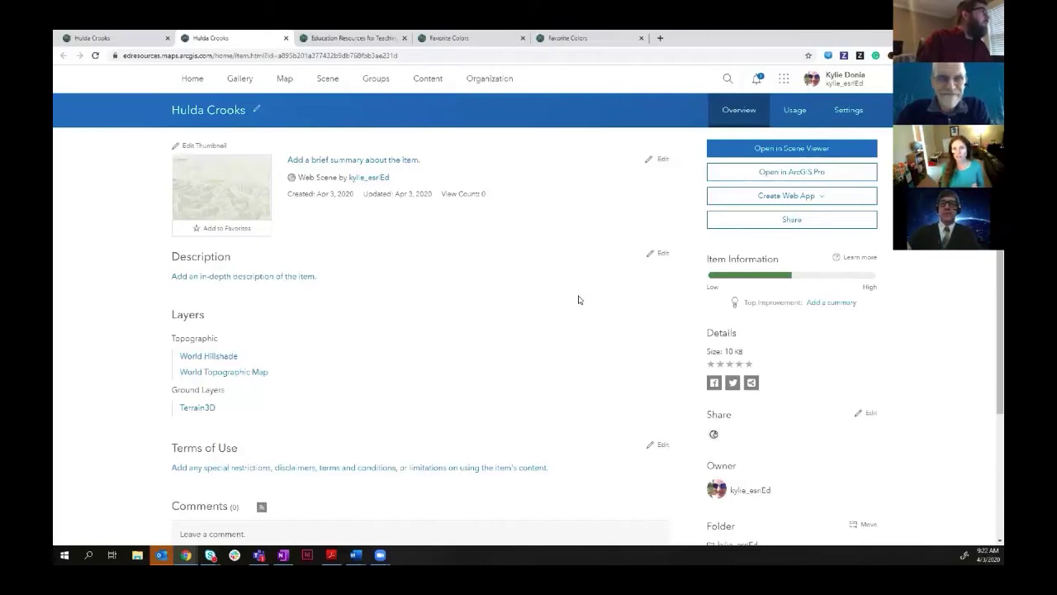
- Go from the Education Resources home page to the Favorite Colors web map
{"action": "left_click", "coordinate": [364, 39]}
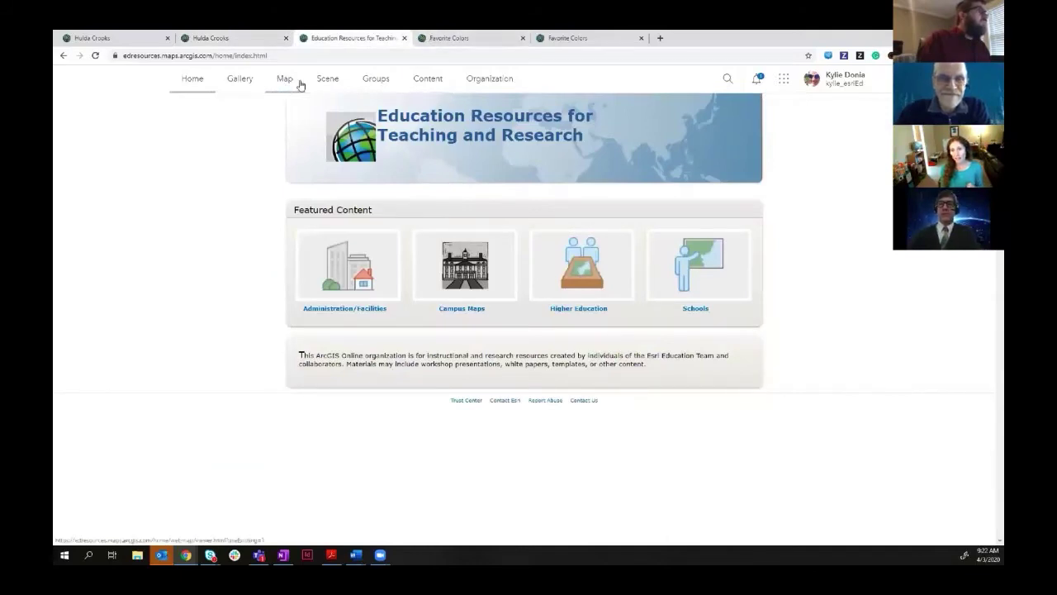
{"action": "left_click", "coordinate": [458, 40]}
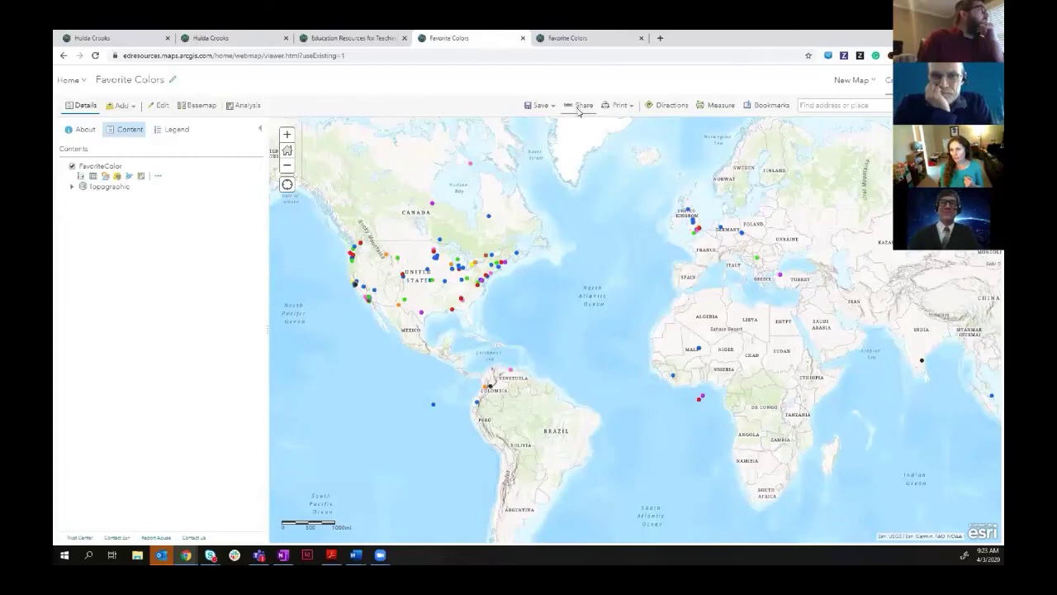
{"action": "left_click", "coordinate": [577, 108]}
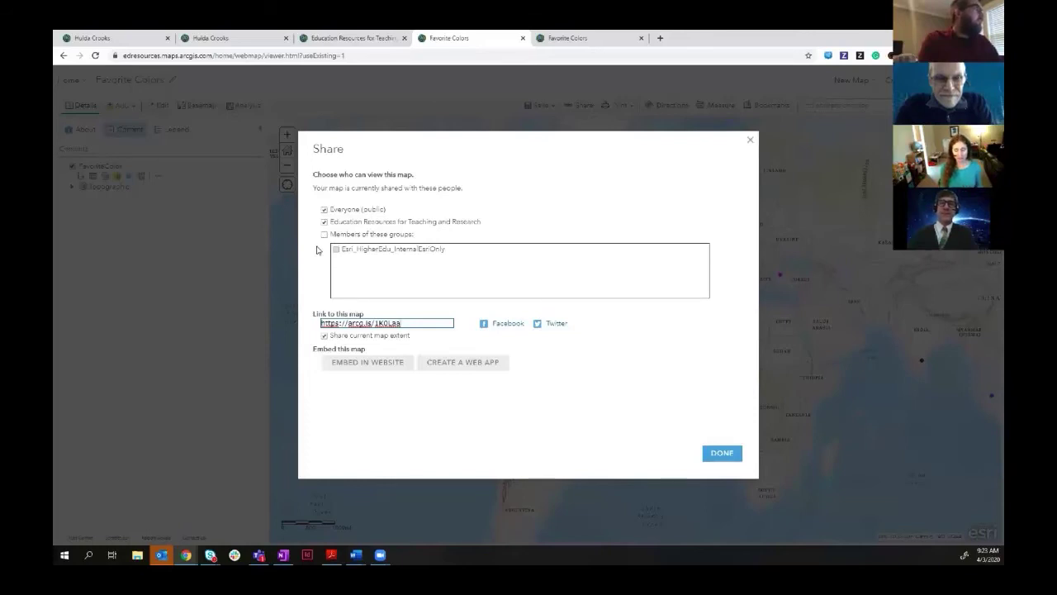
{"action": "left_click", "coordinate": [324, 210]}
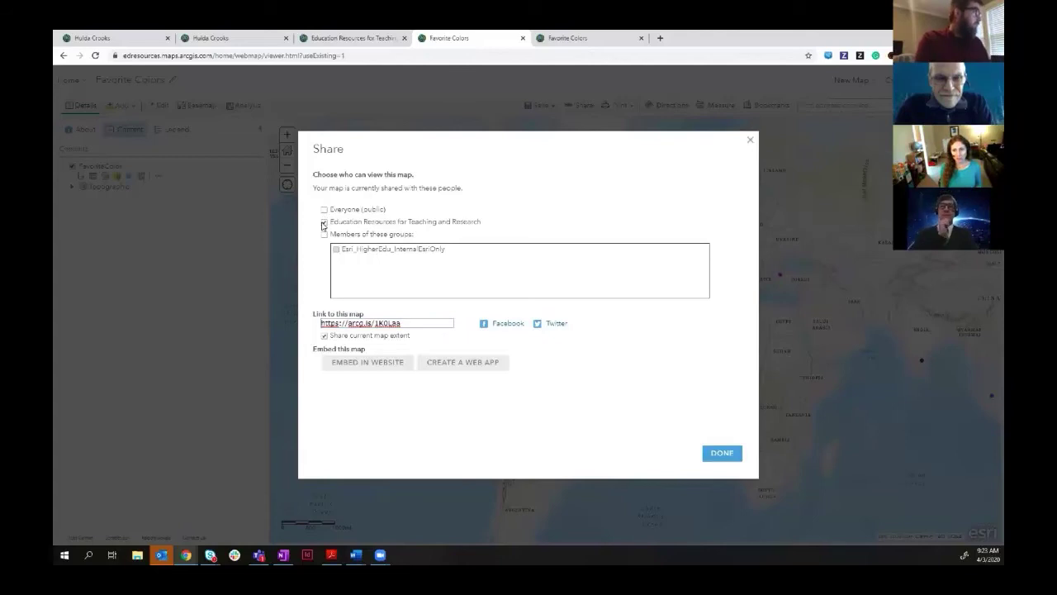
{"action": "left_click", "coordinate": [323, 223]}
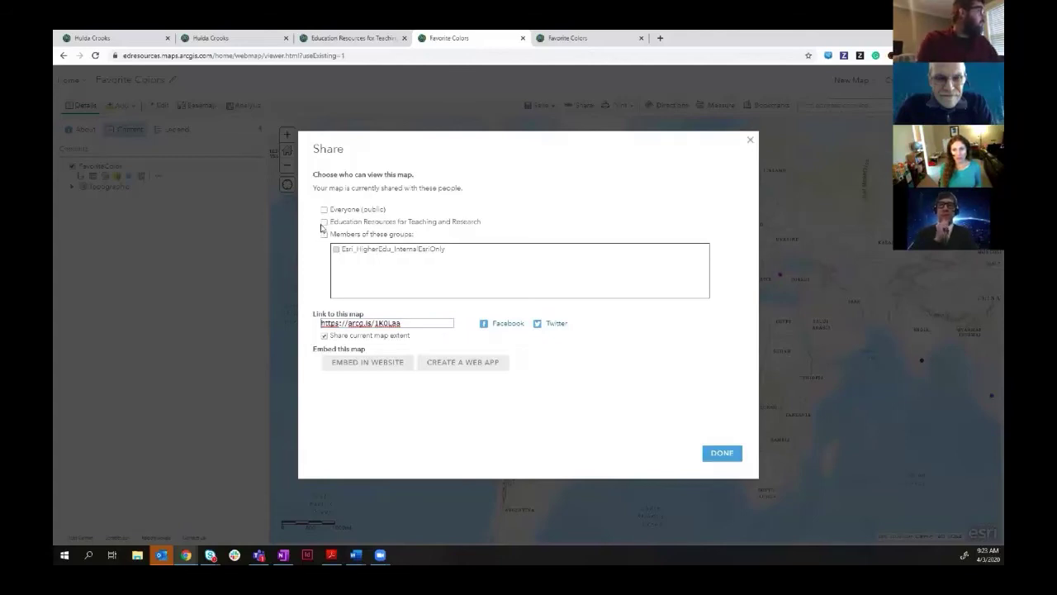
{"action": "left_click", "coordinate": [323, 222]}
{"action": "left_click", "coordinate": [323, 210]}
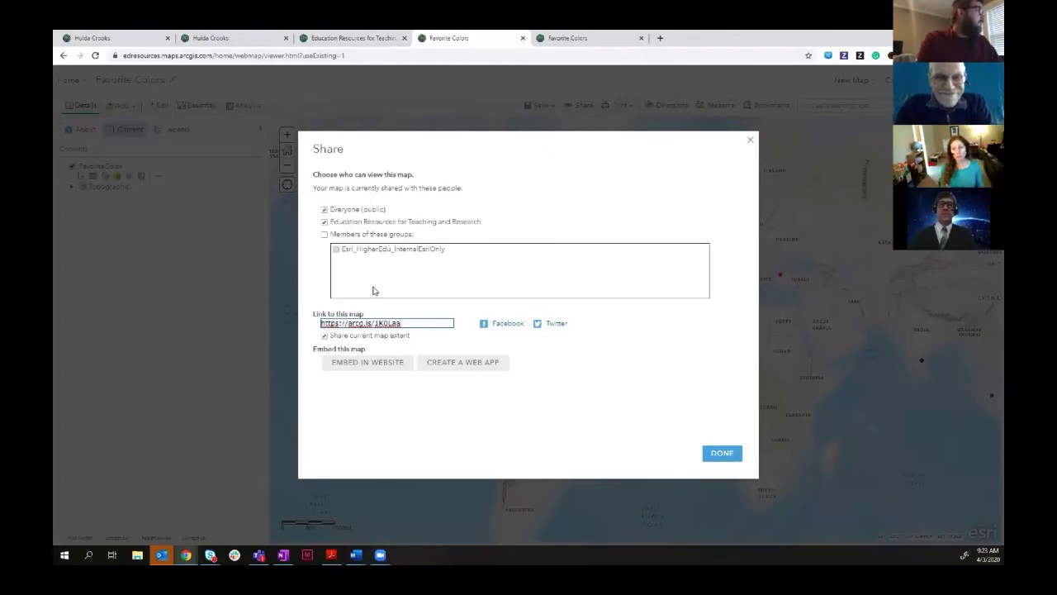
{"action": "left_click", "coordinate": [717, 455]}
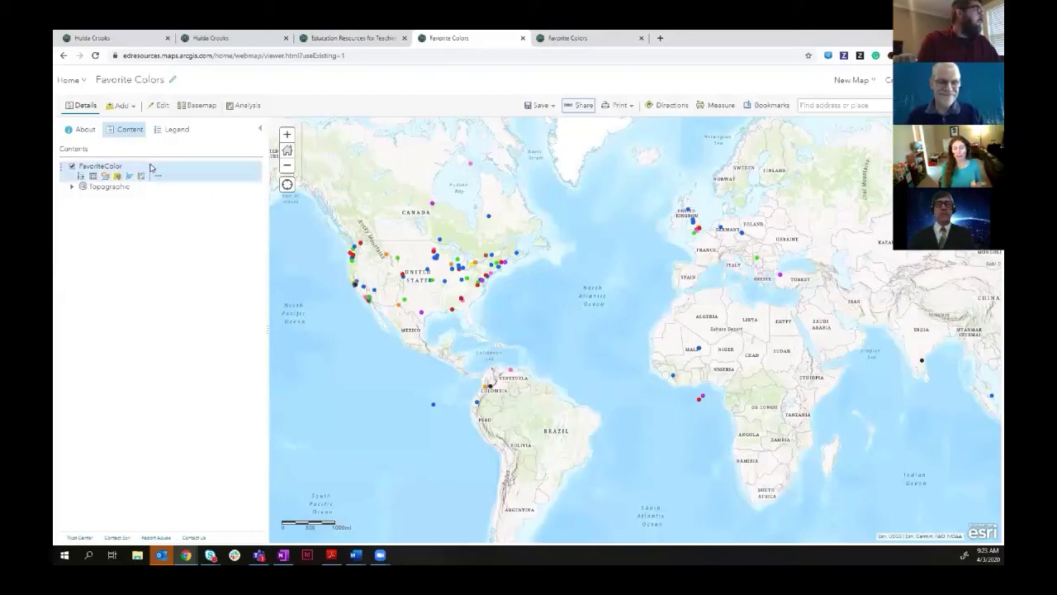
- Show the Favorite Colors map's About details and open its full item page
{"action": "left_click", "coordinate": [80, 133]}
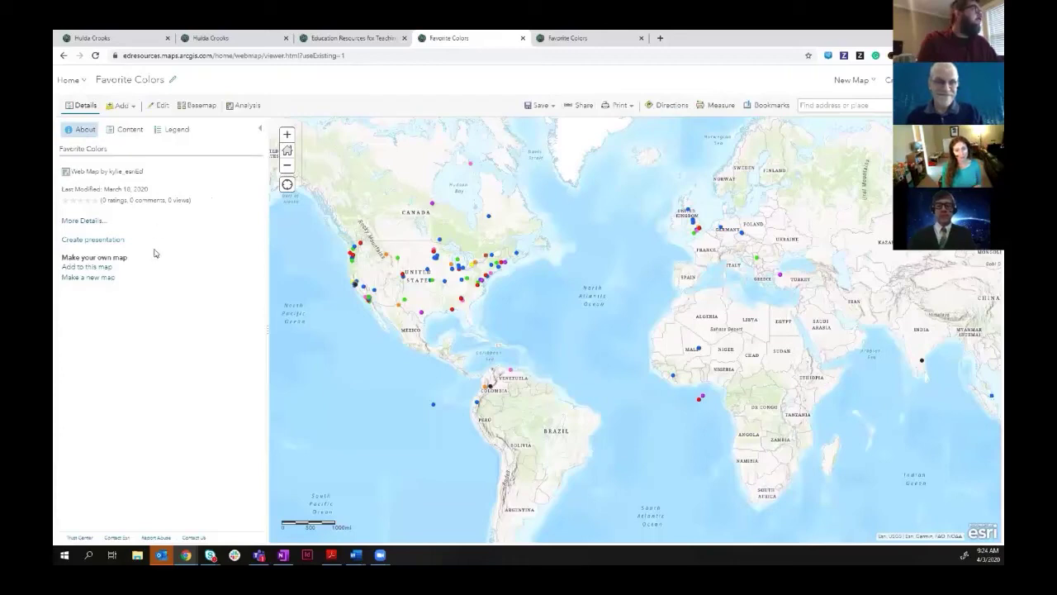
{"action": "left_click", "coordinate": [89, 224]}
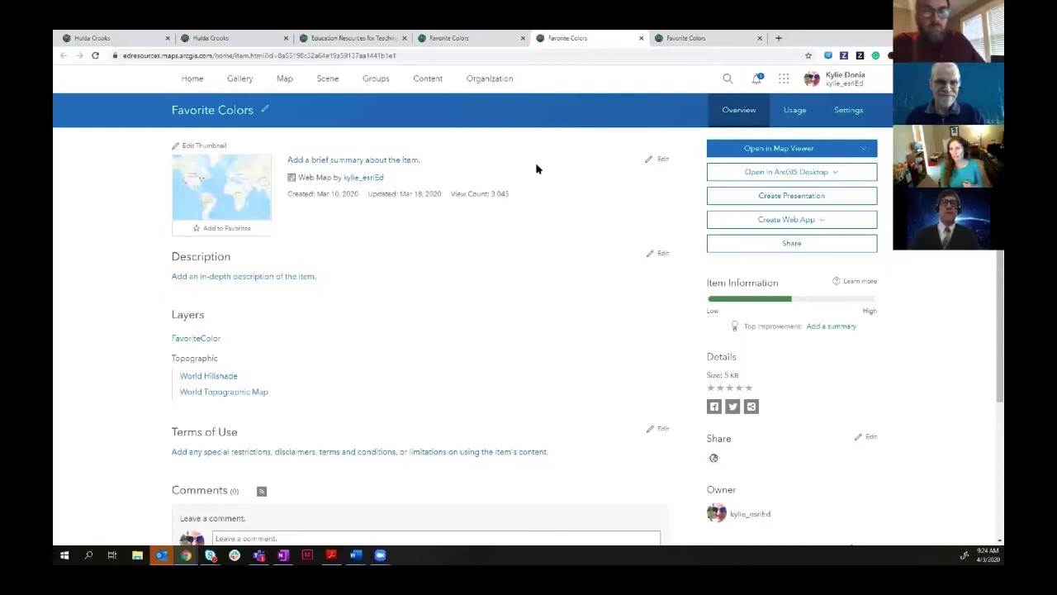
- Bring up the Share dialog for the Favorite Colors map item
{"action": "left_click", "coordinate": [774, 246]}
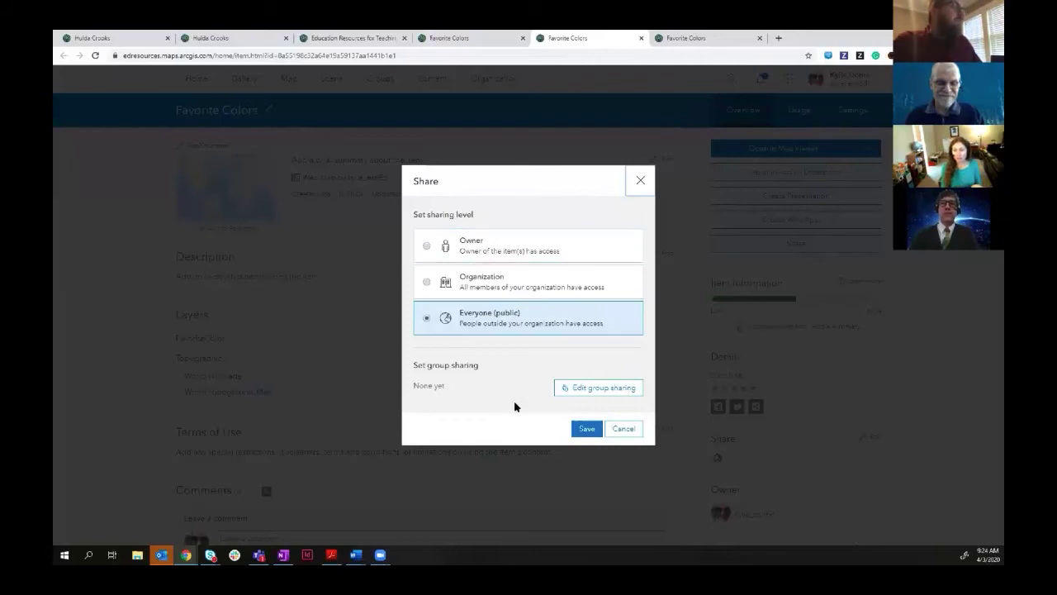
- Confirm Favorite Colors stays shared with Everyone (public) and close sharing unchanged
{"action": "left_click", "coordinate": [626, 431]}
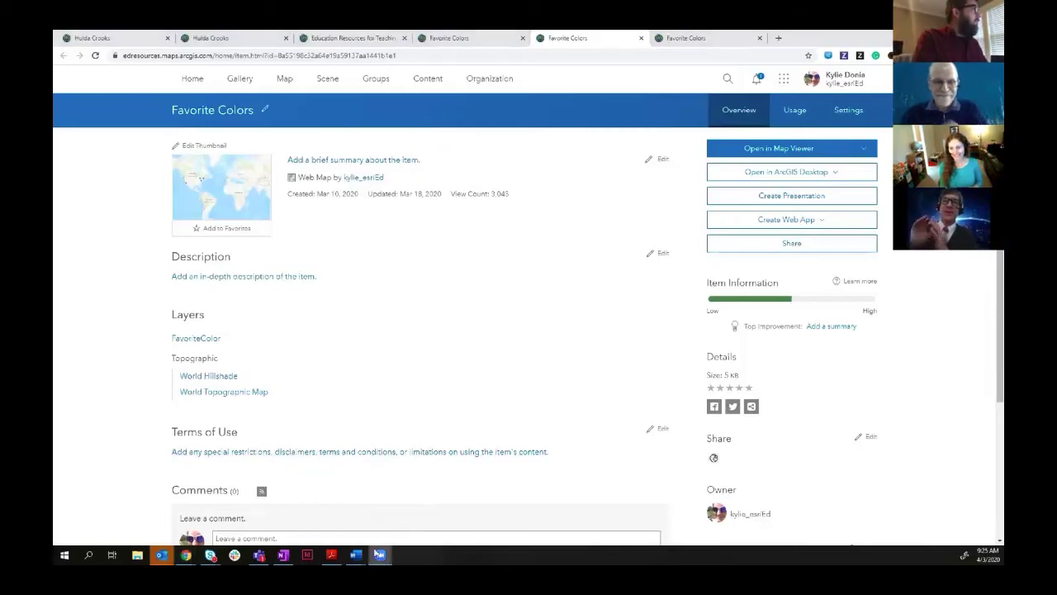
{"action": "mouse_move", "coordinate": [376, 554]}
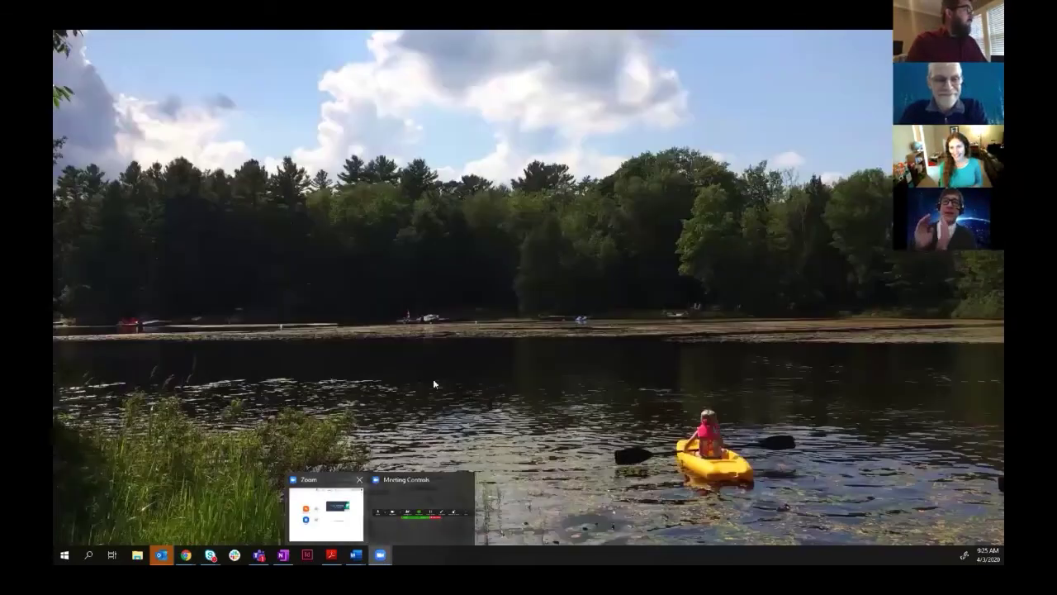